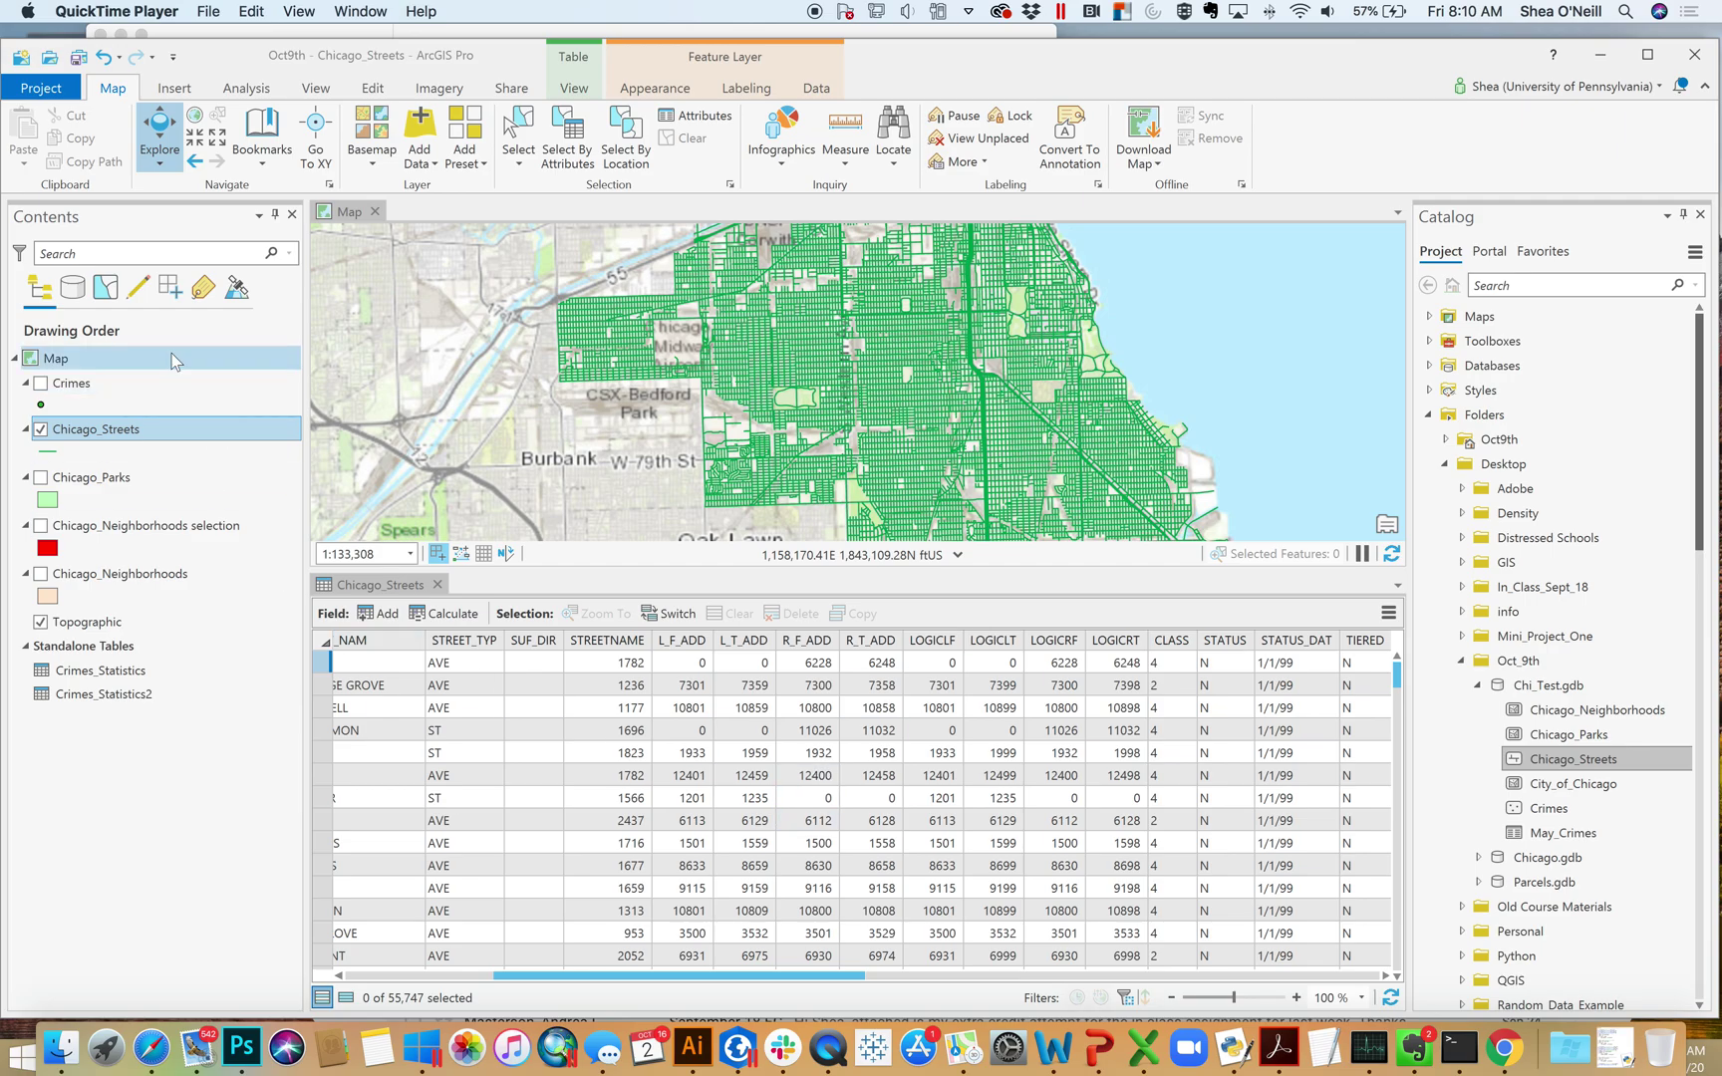
# Add a field named TextHold with data type Text to Chicago_Streets, save it and close the fields view.
pyautogui.click(534, 281)
pyautogui.click(737, 409)
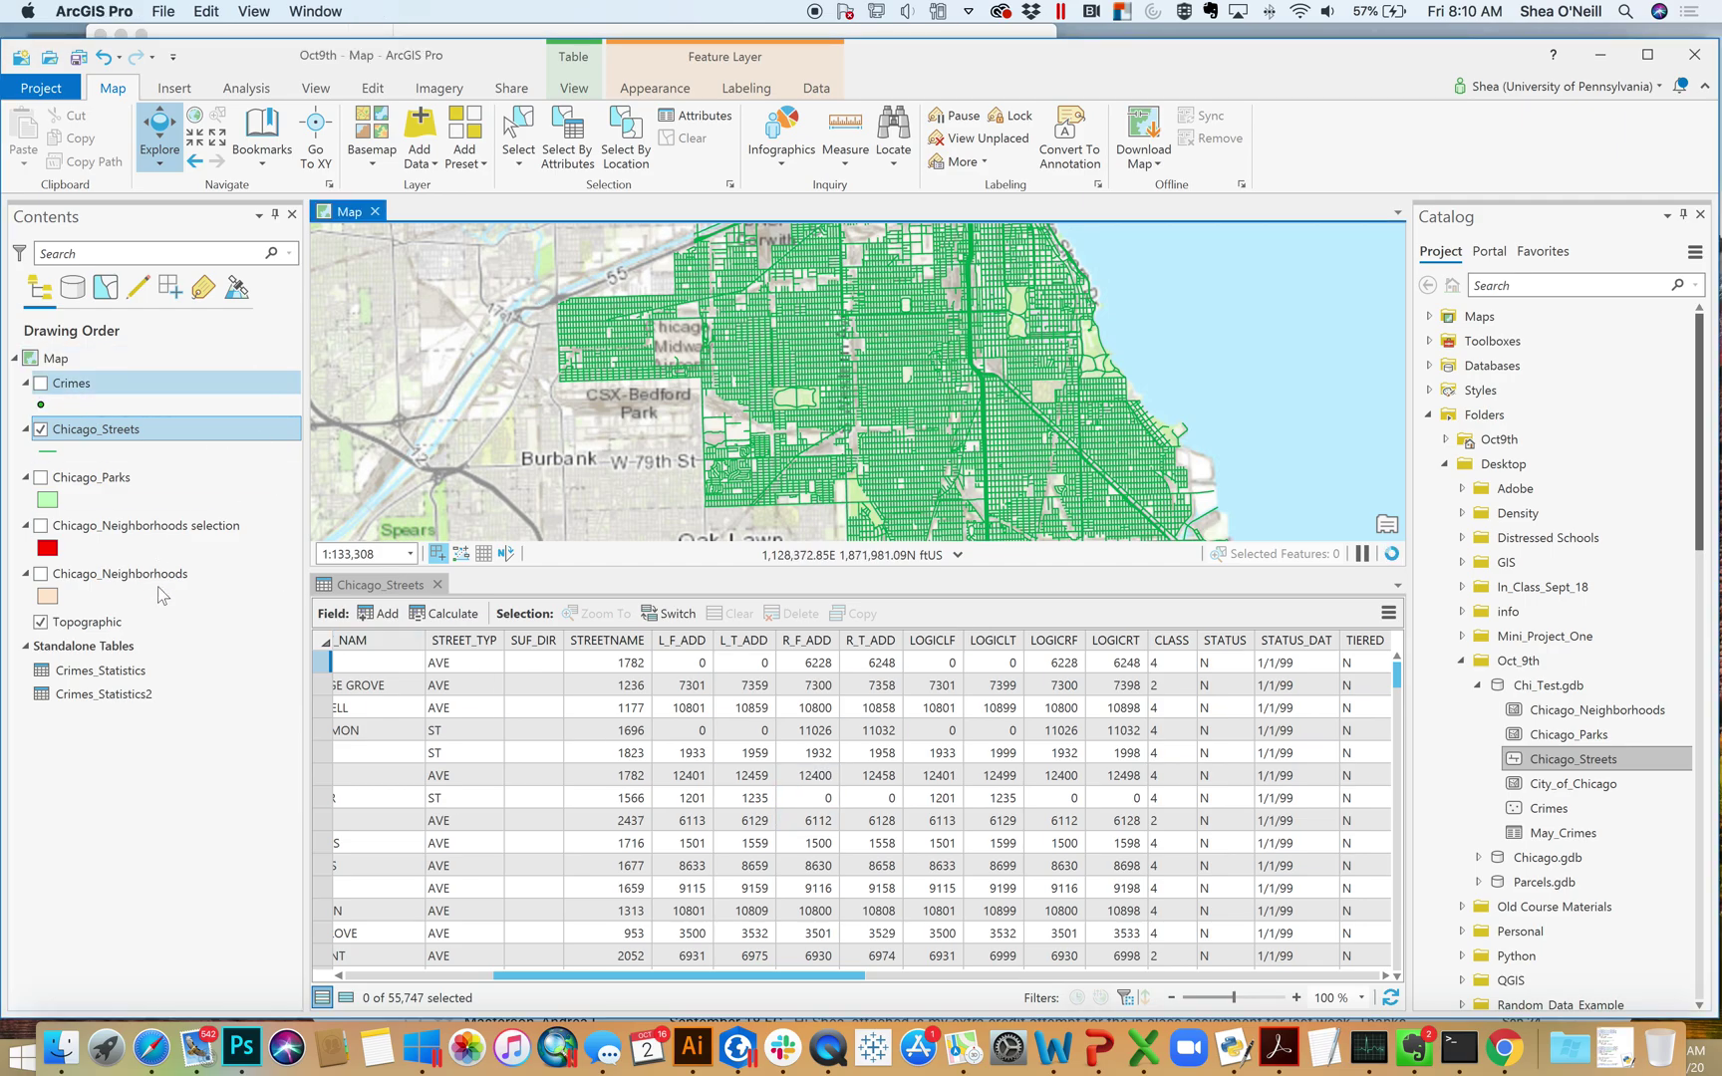
pyautogui.click(372, 614)
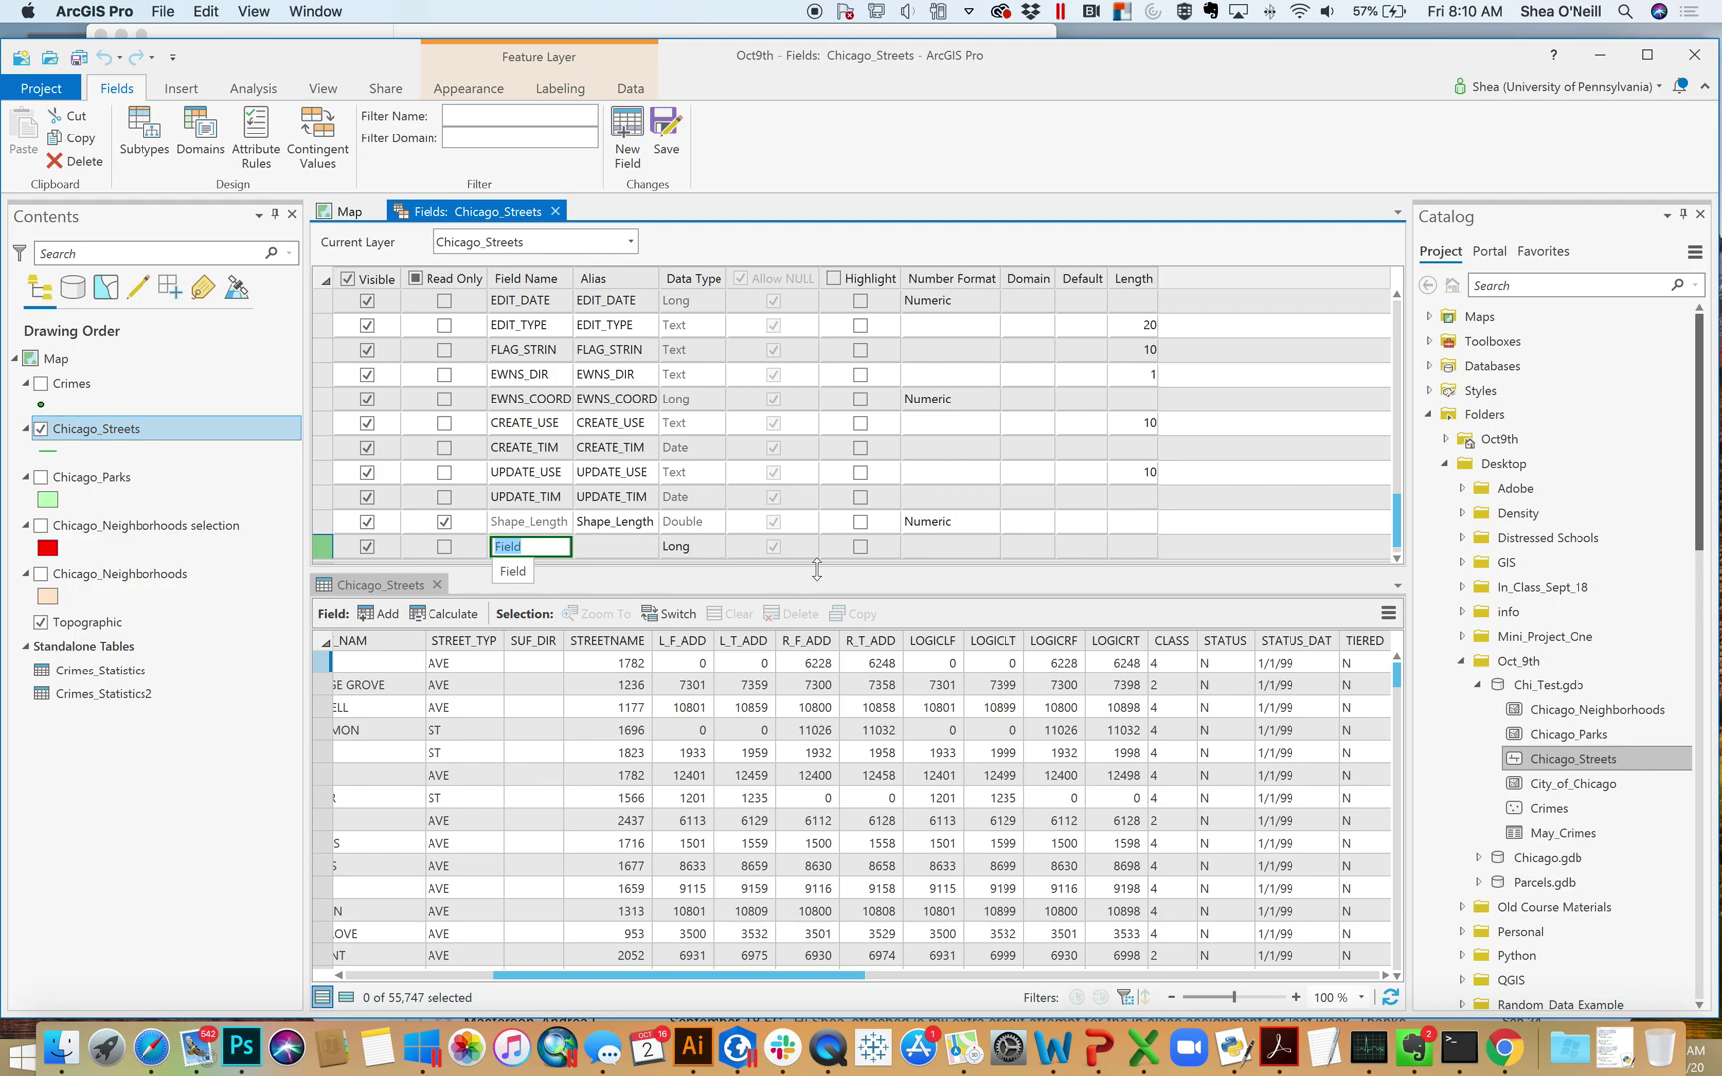
pyautogui.write('TextHold')
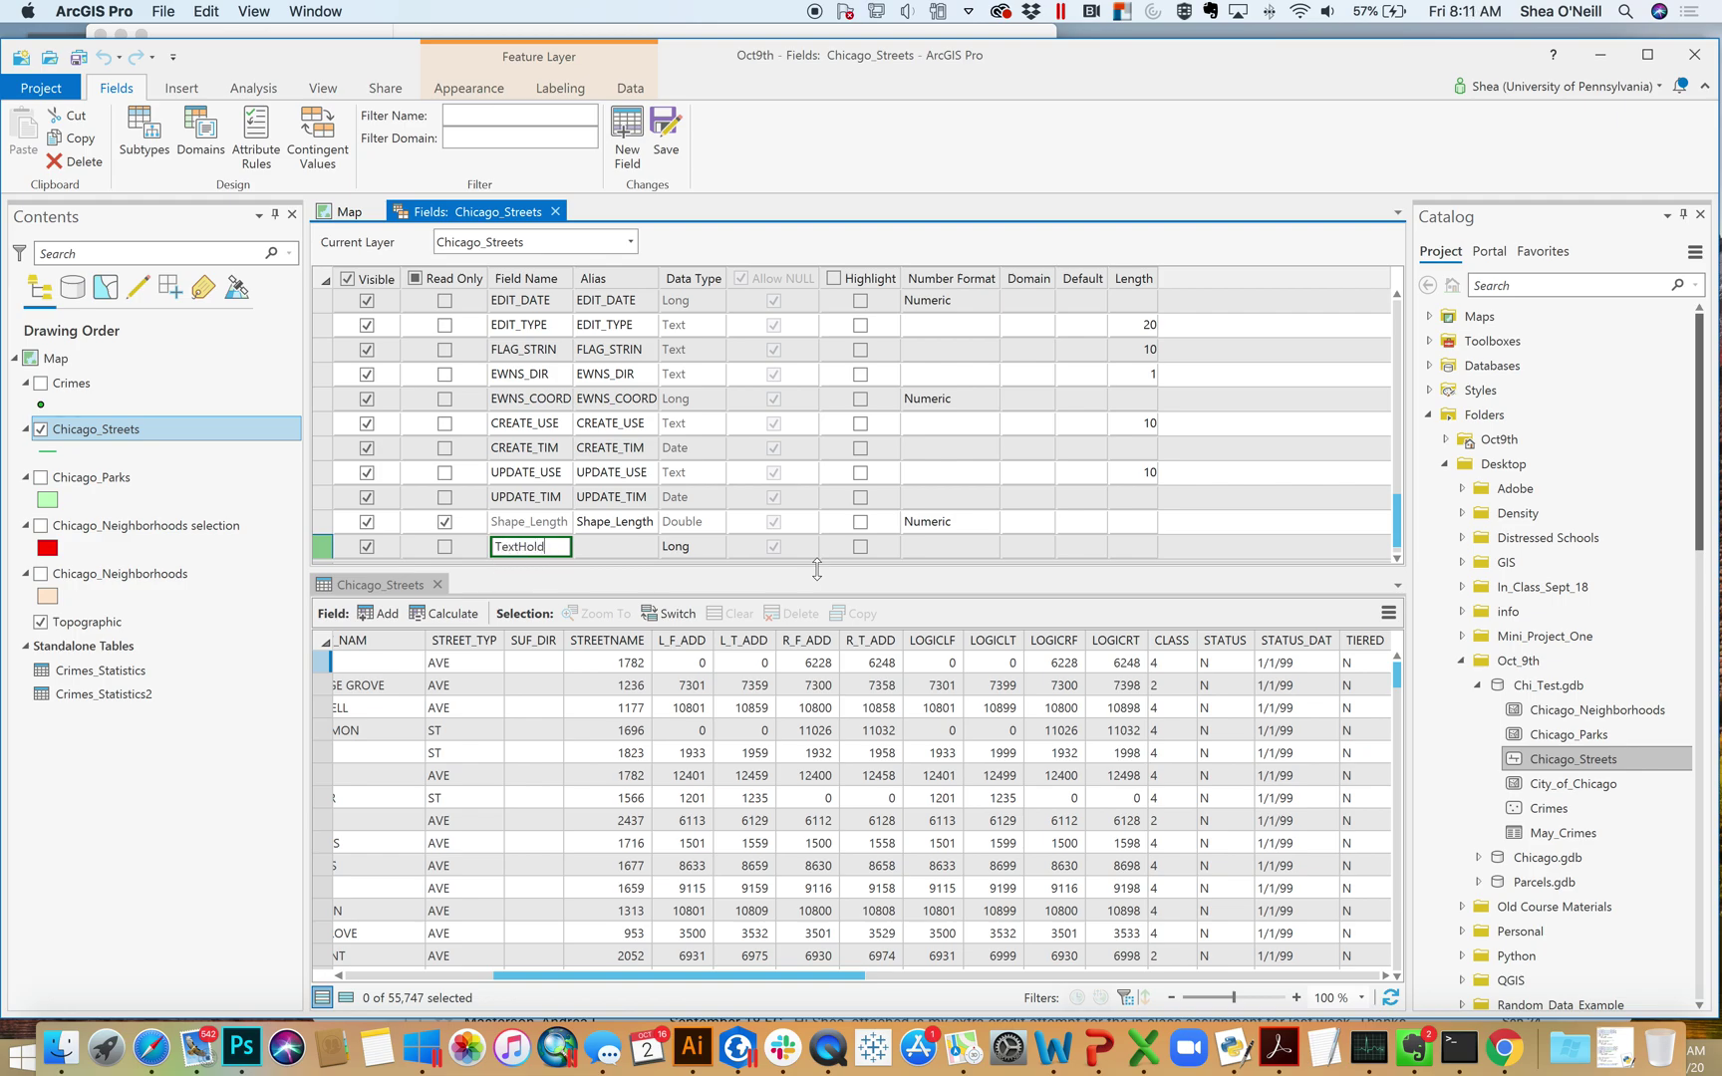
pyautogui.click(692, 547)
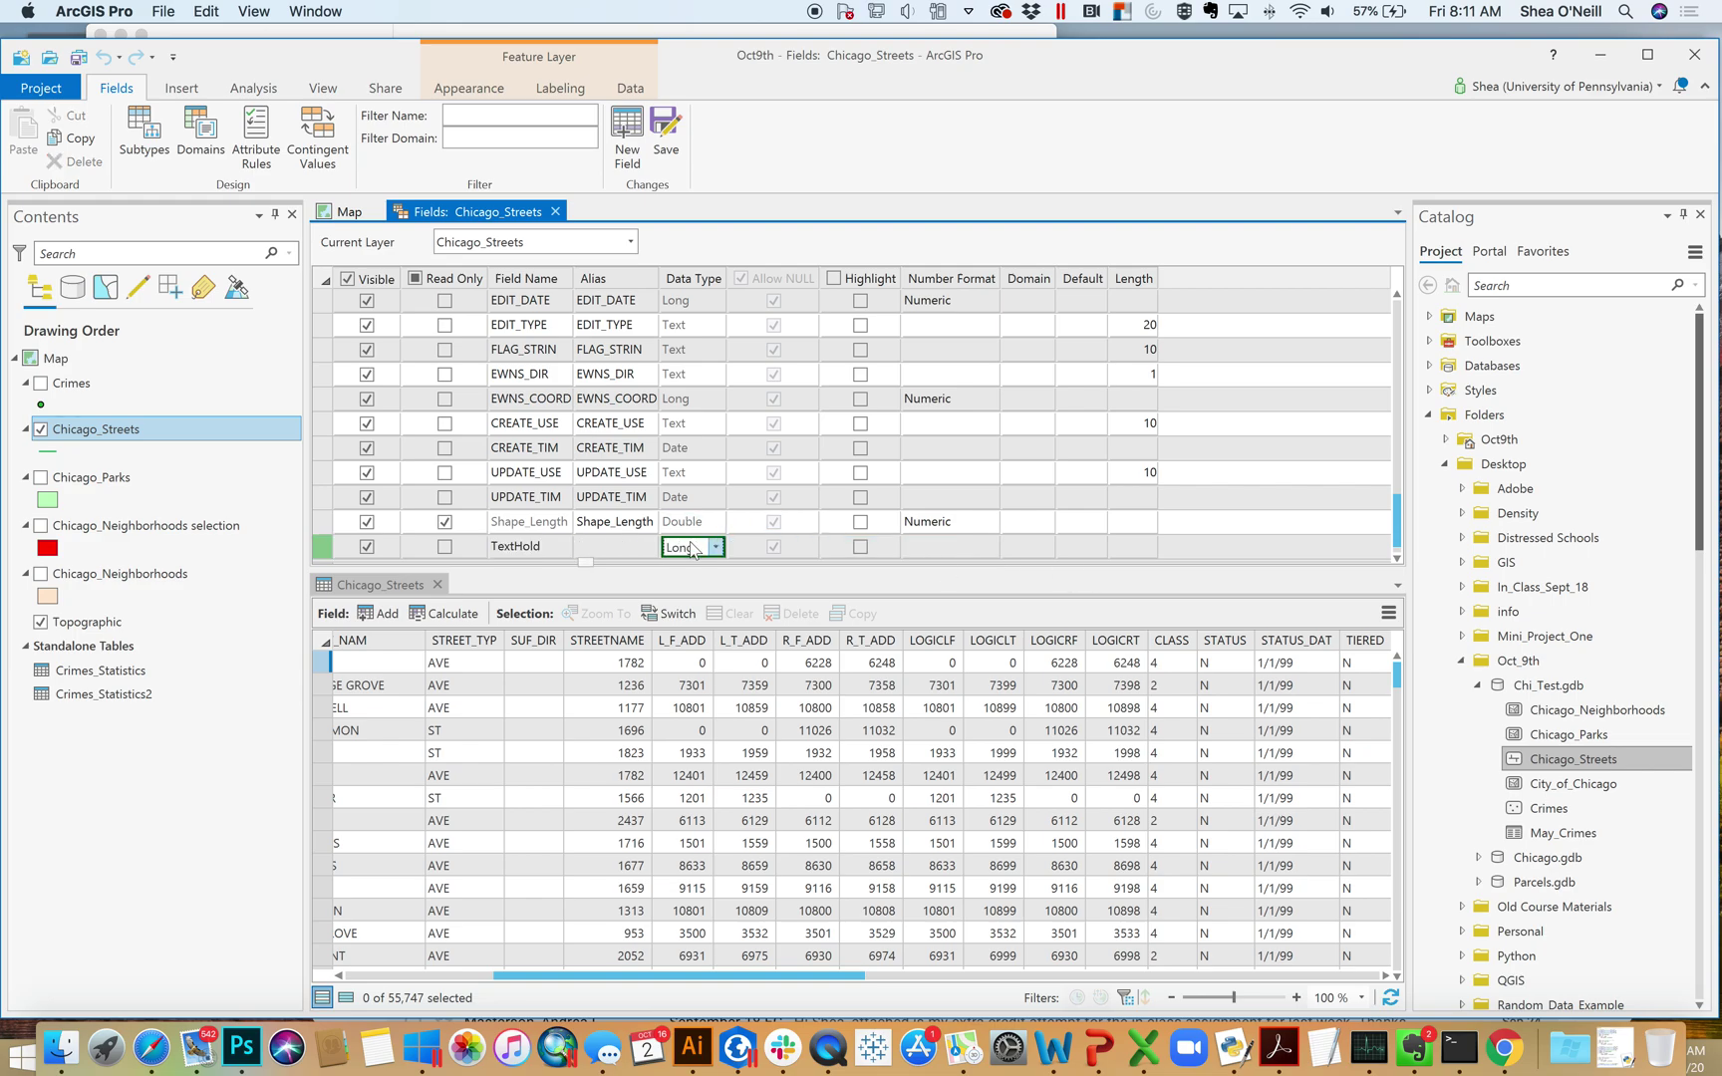
pyautogui.click(693, 547)
pyautogui.click(702, 683)
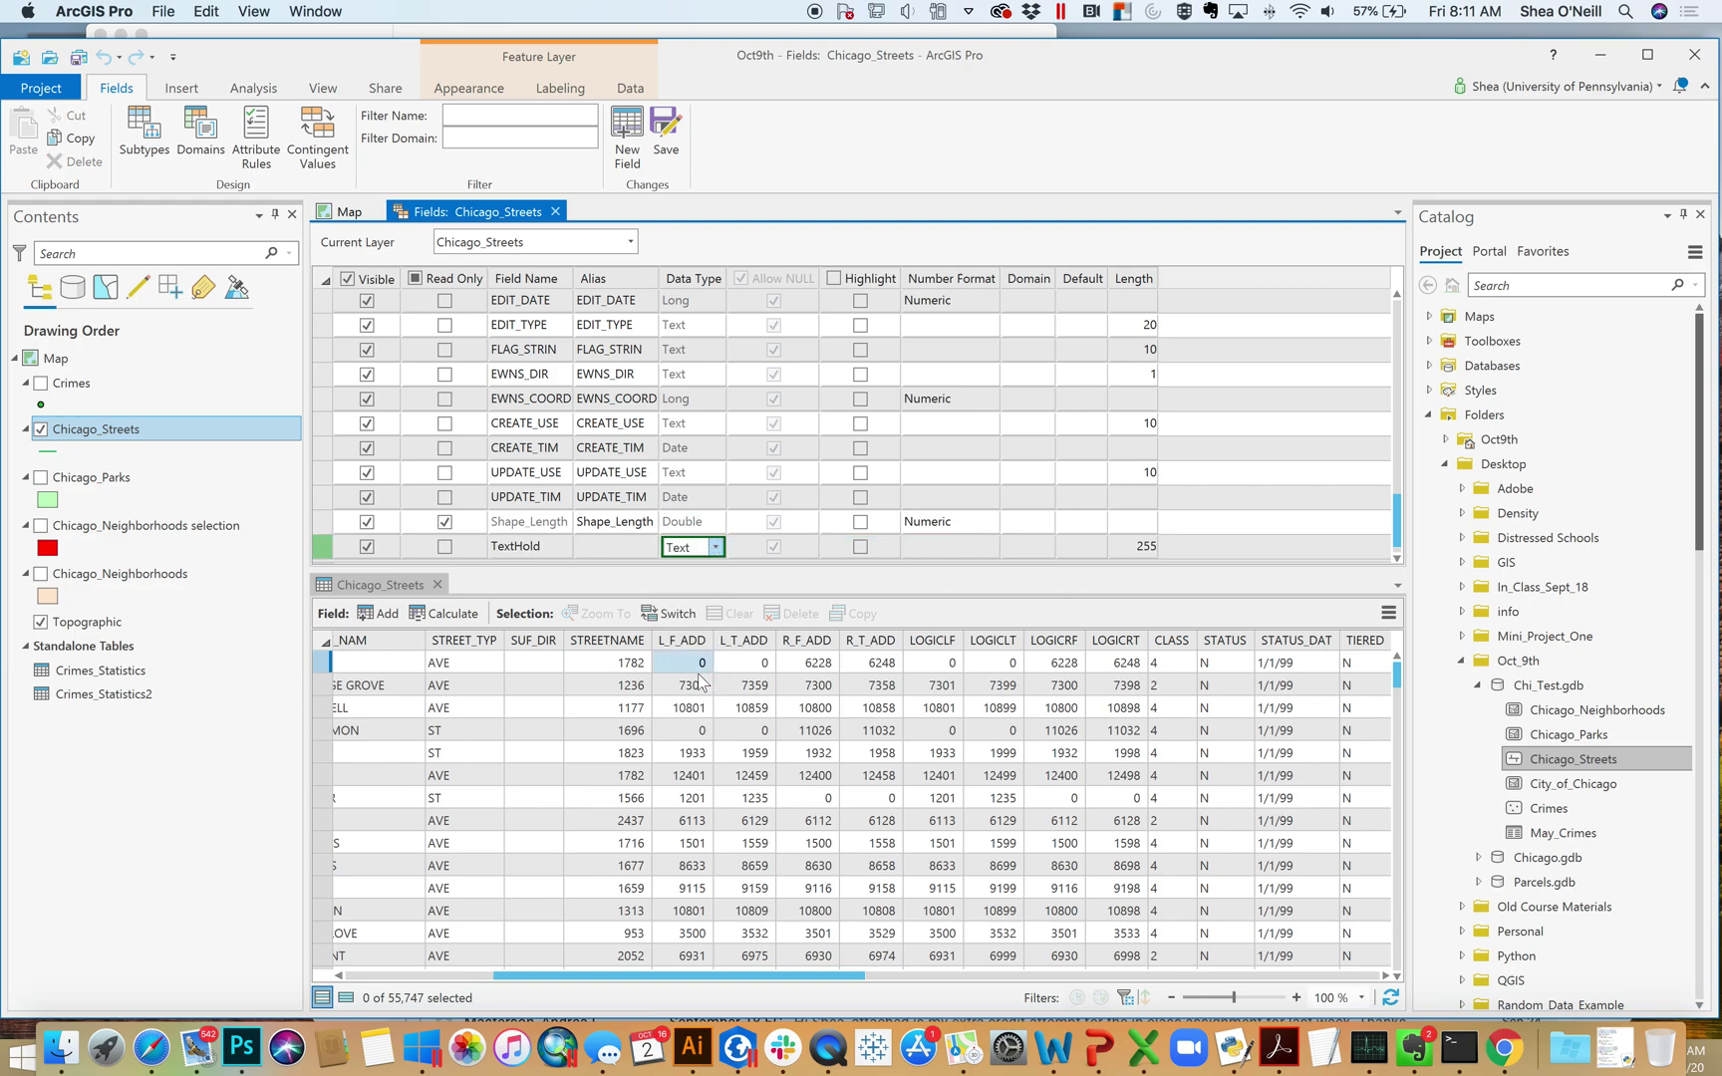
pyautogui.press('Return')
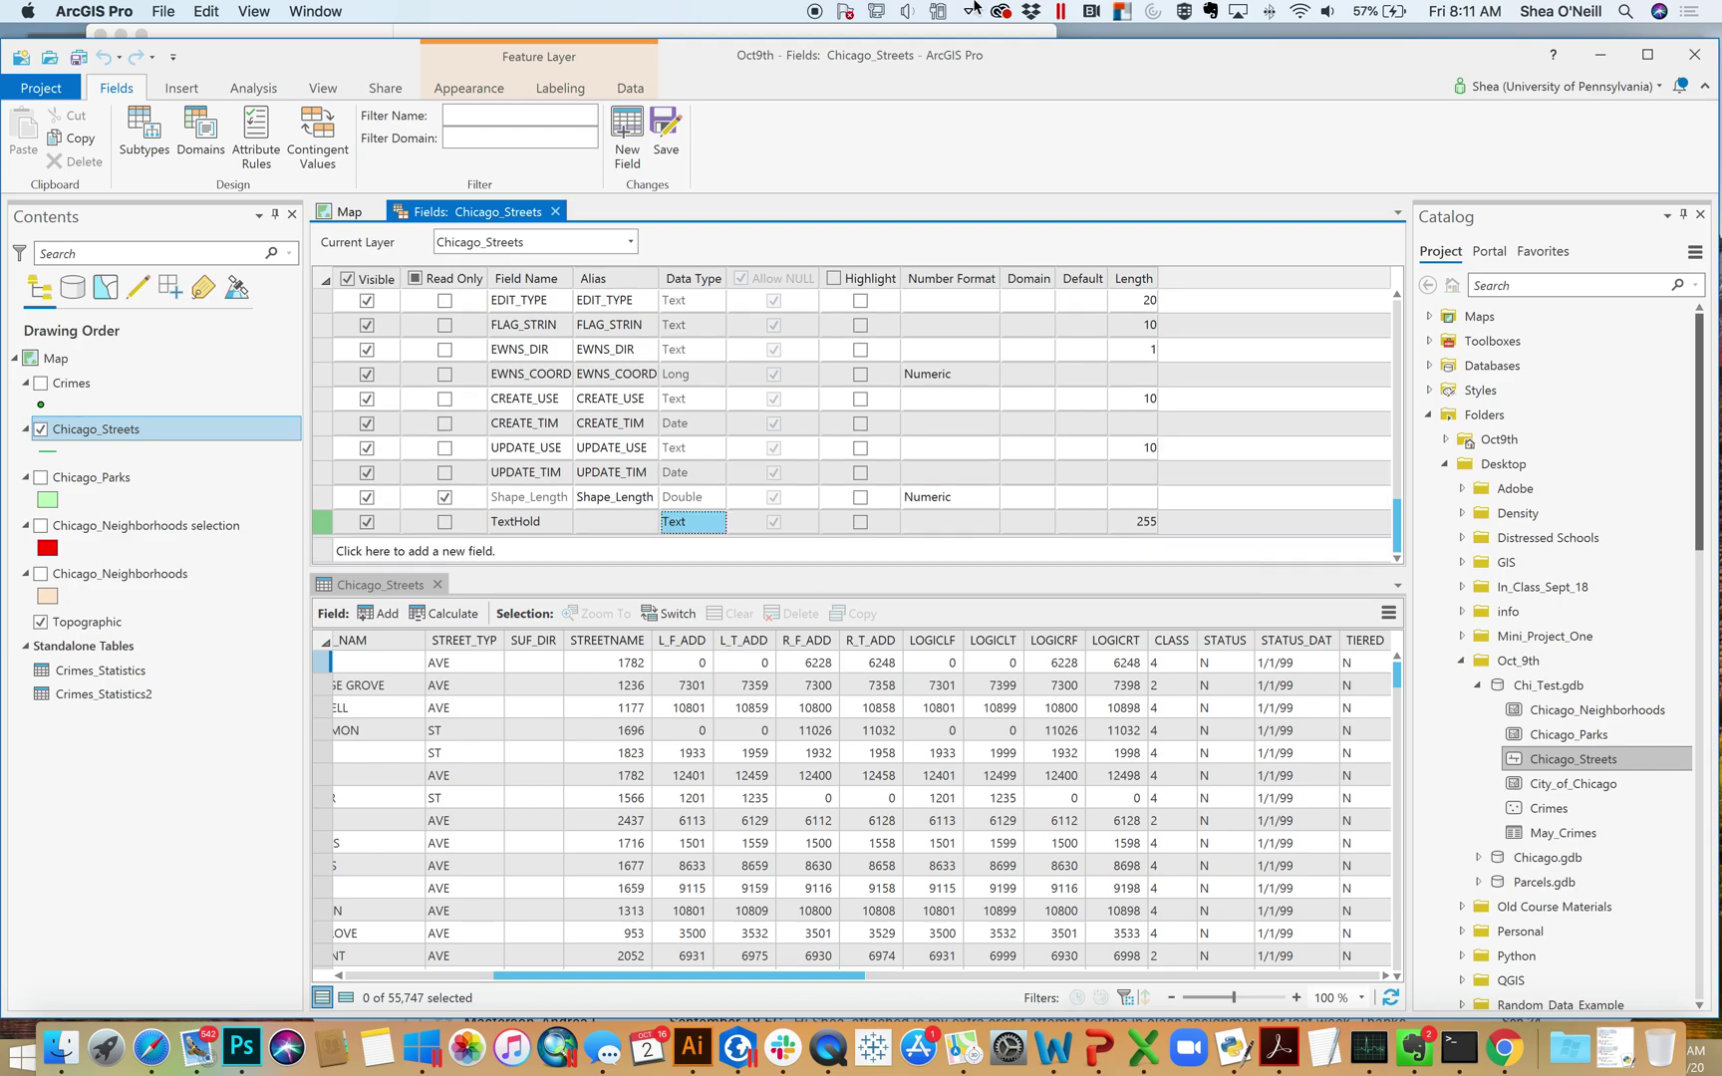
pyautogui.click(665, 129)
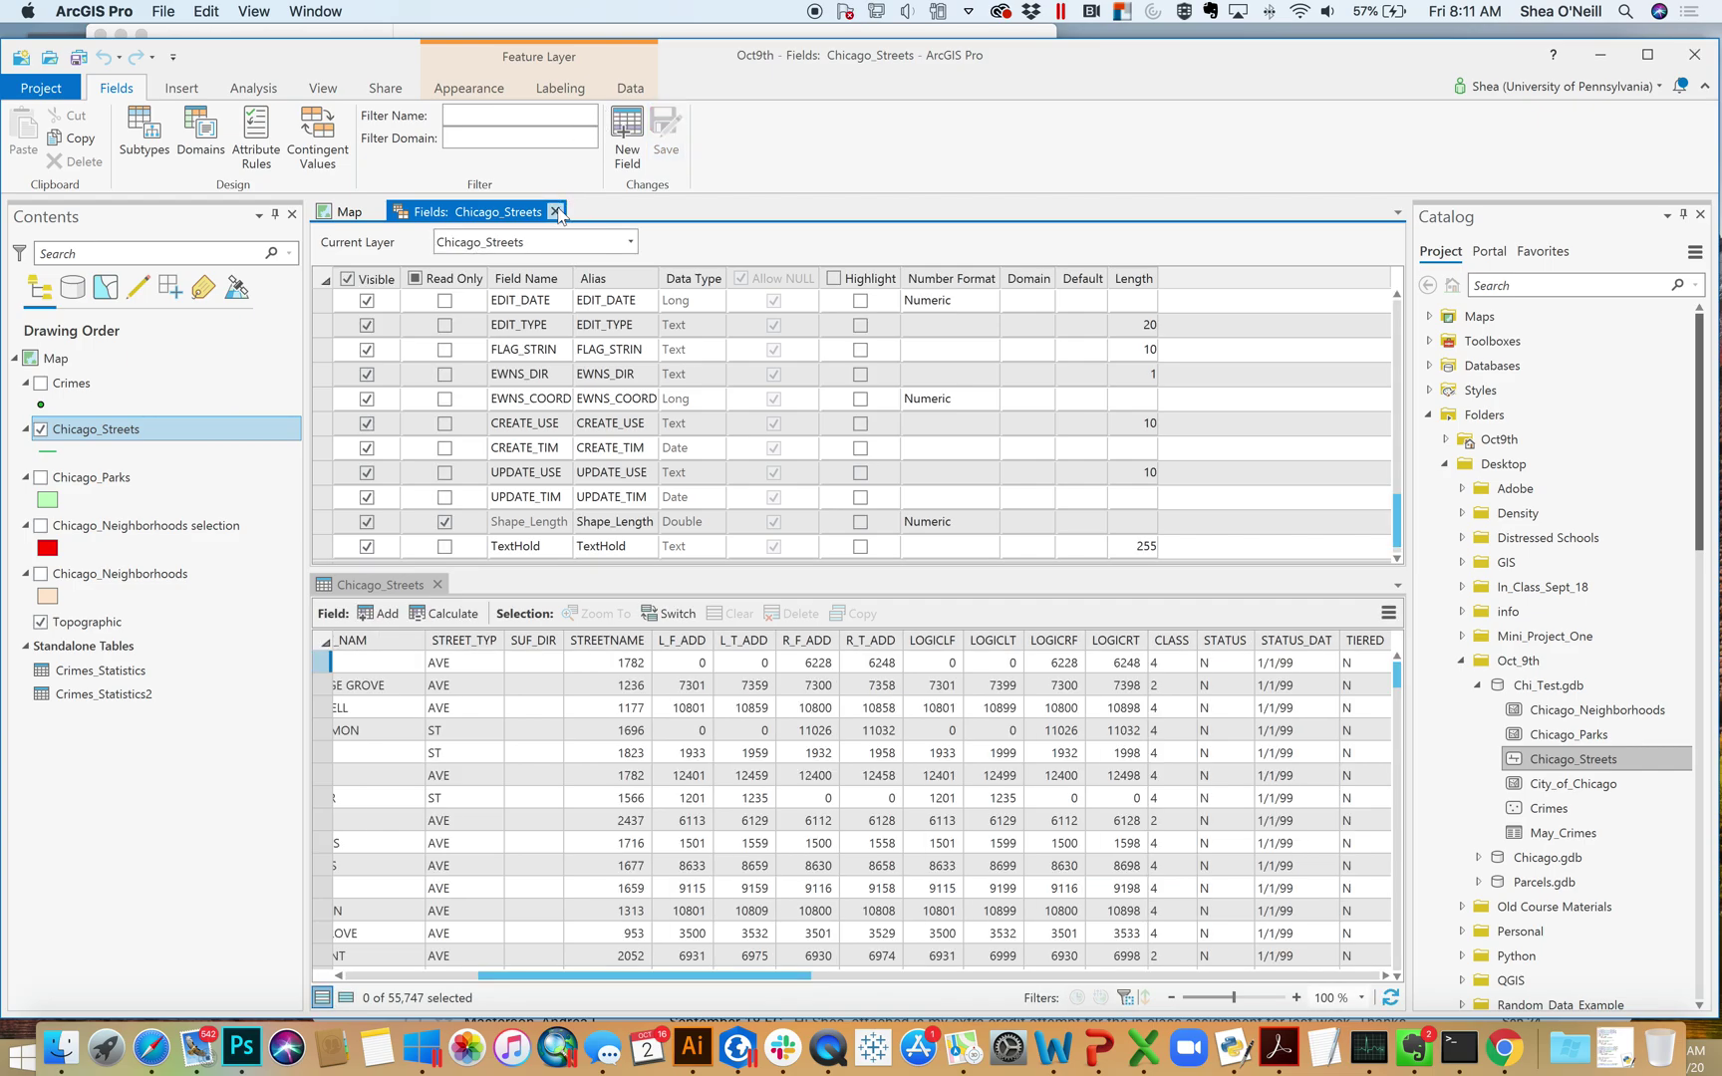
pyautogui.click(555, 211)
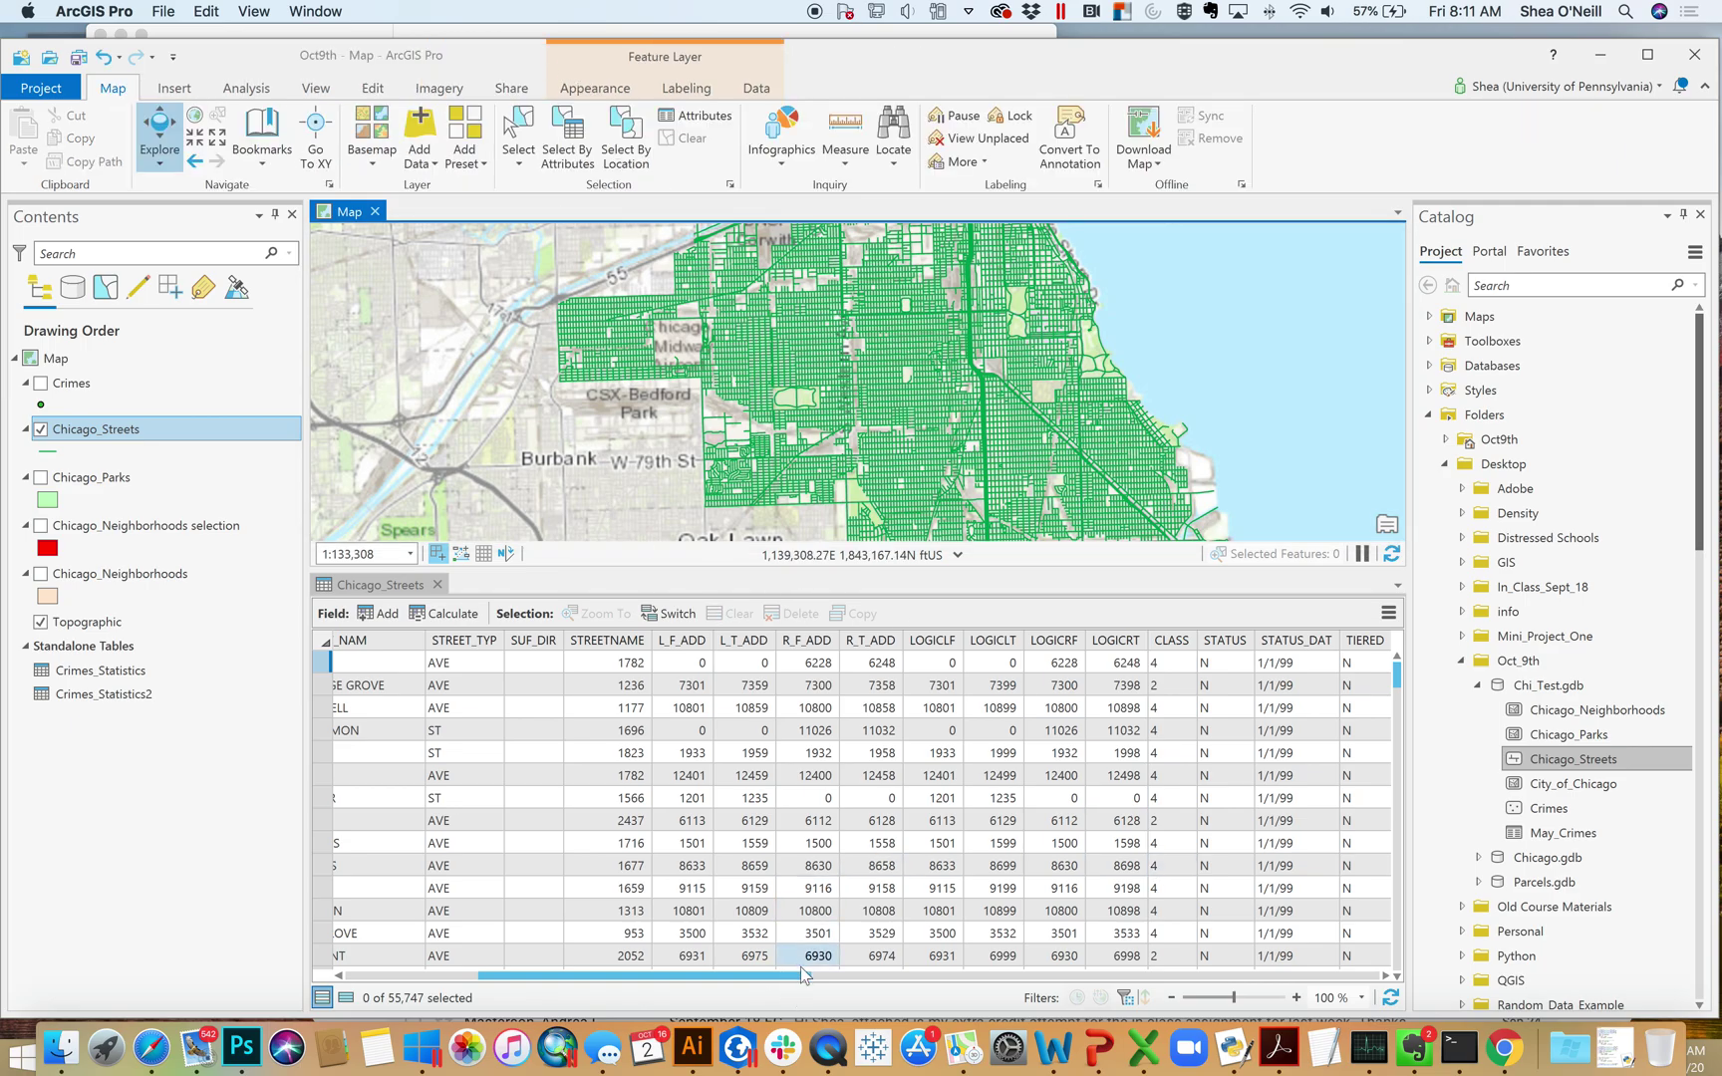
# Move the TextHold column directly after the CLASS column in the Chicago_Streets table and widen the CLASS column slightly.
pyautogui.click(953, 970)
pyautogui.click(1170, 957)
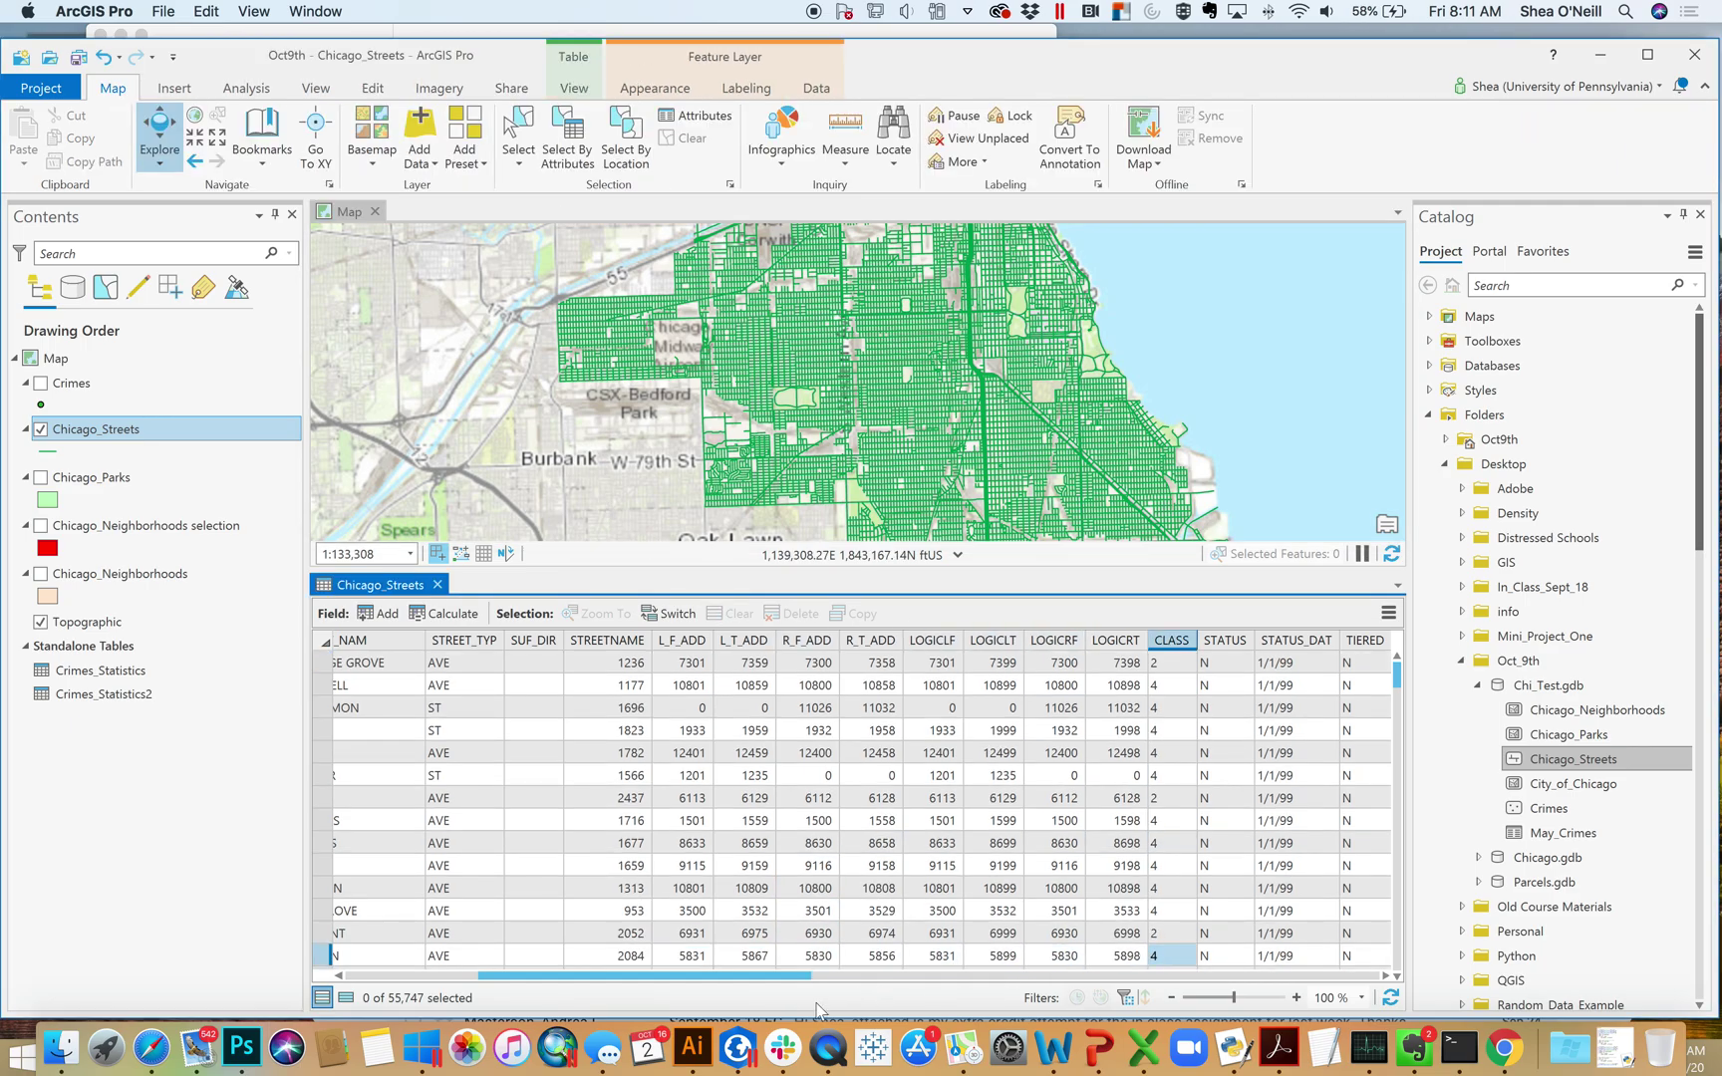
pyautogui.moveTo(804, 975); pyautogui.dragTo(960, 976)
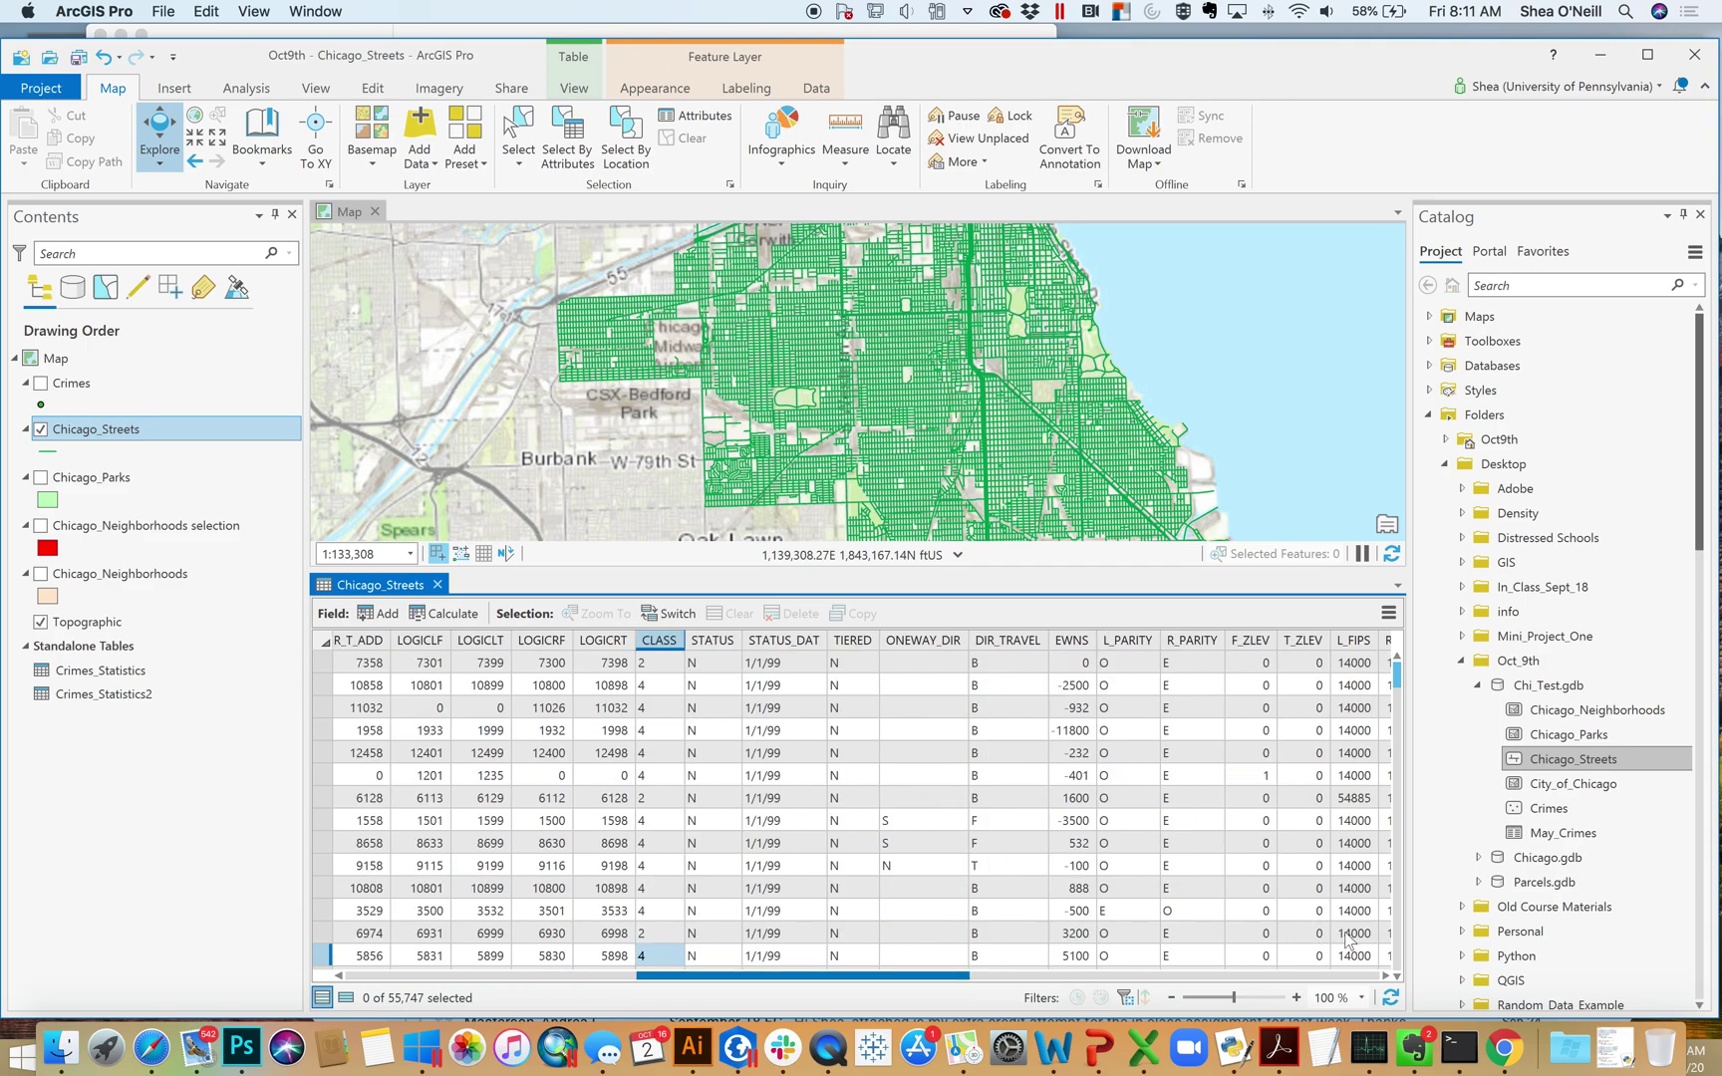
pyautogui.hscroll(10, 1347, 940)
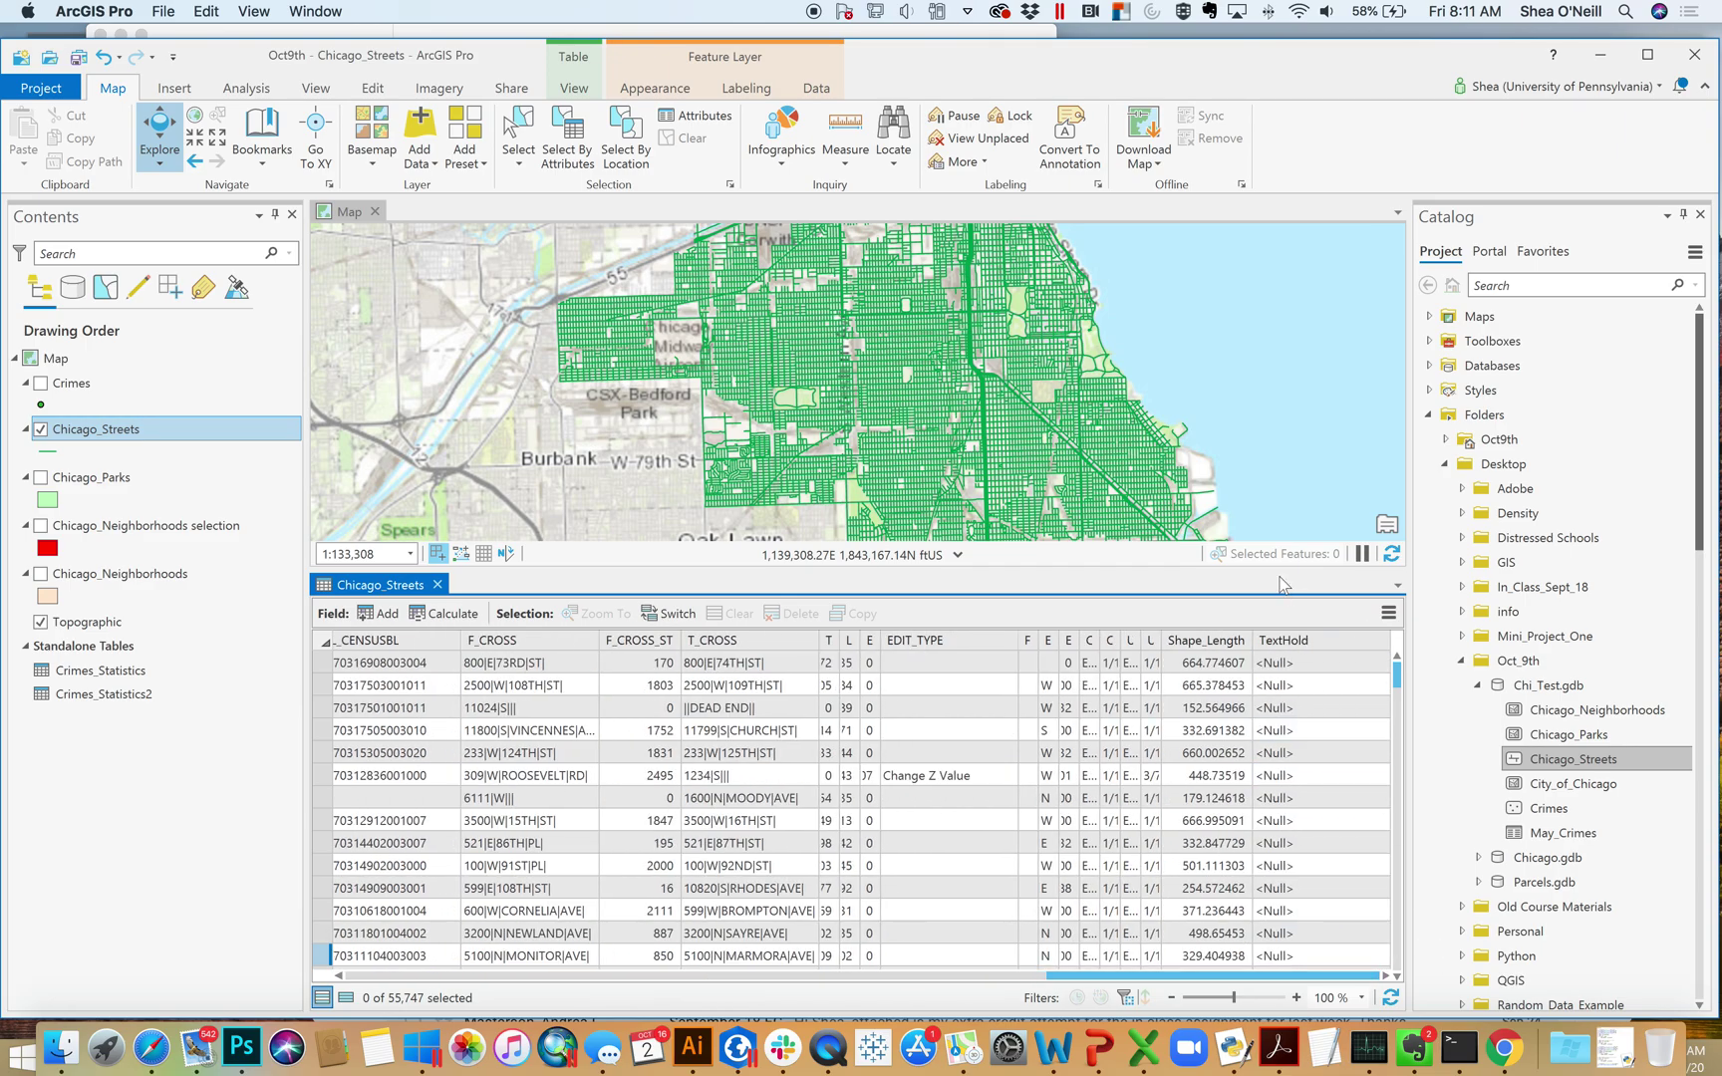
pyautogui.click(1325, 639)
pyautogui.moveTo(1301, 642); pyautogui.dragTo(355, 646)
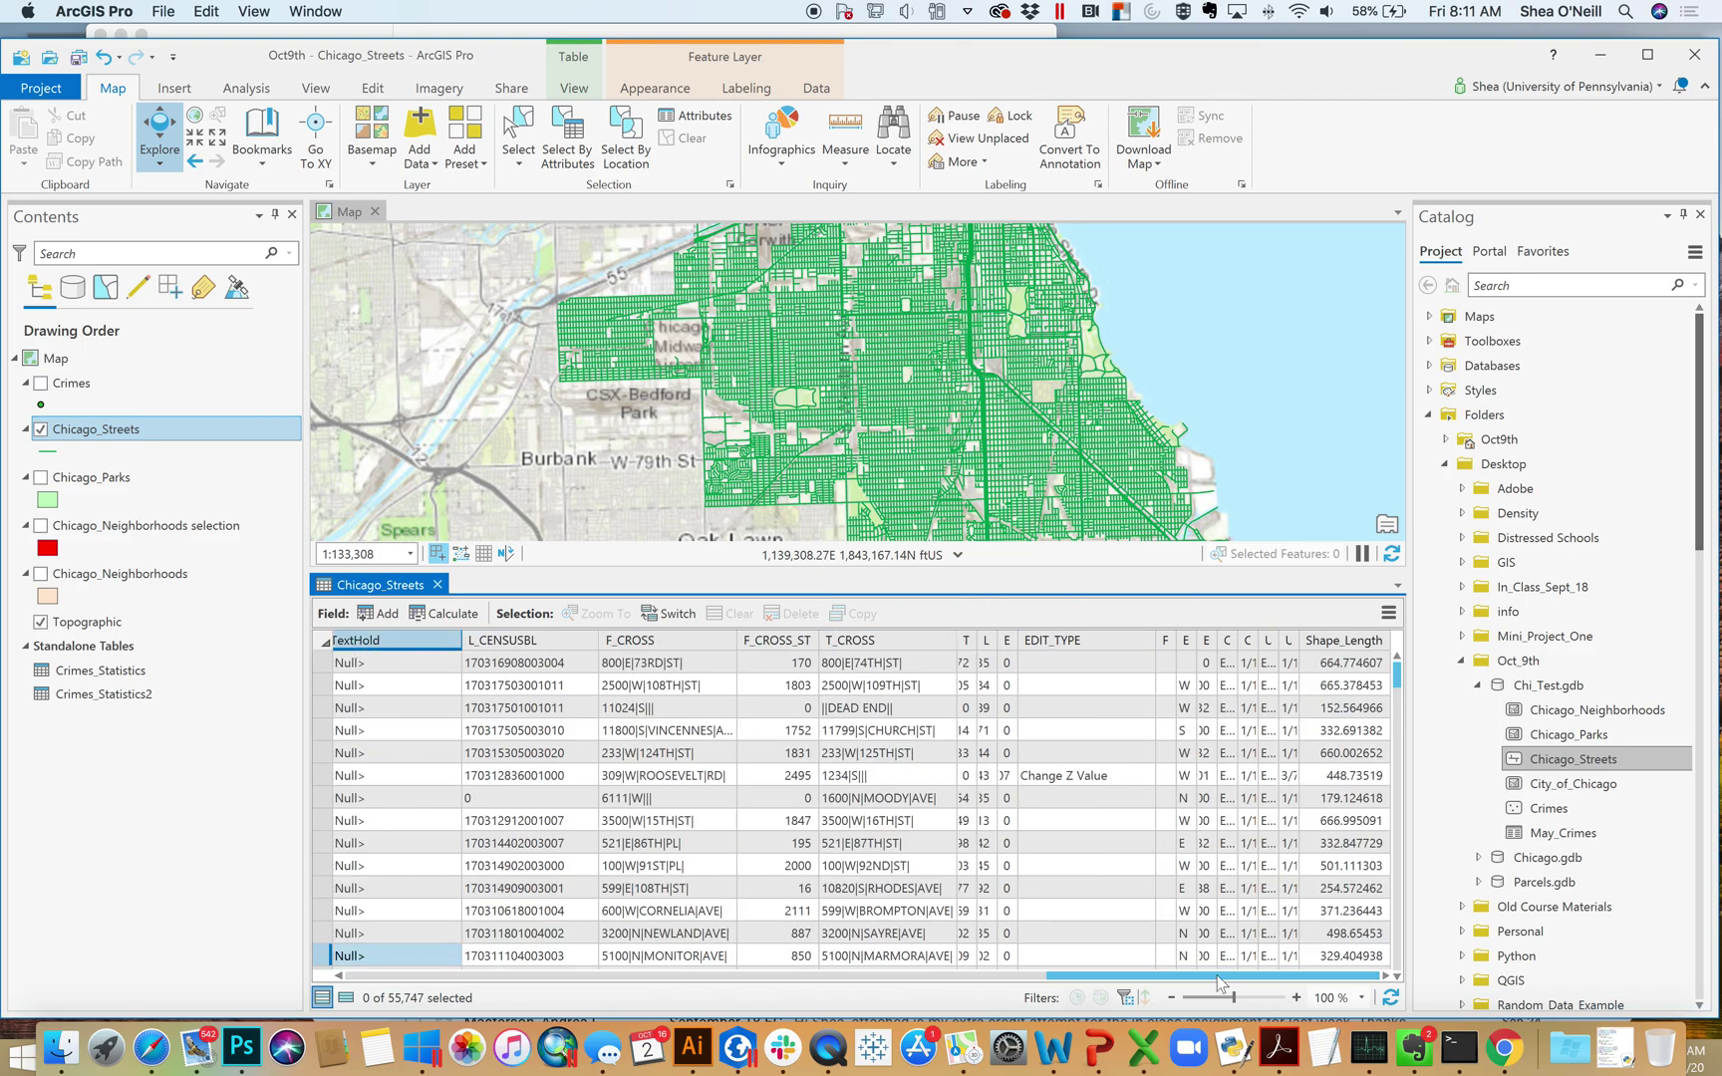
pyautogui.hscroll(-2, 1153, 981)
pyautogui.hscroll(-10, 1153, 981)
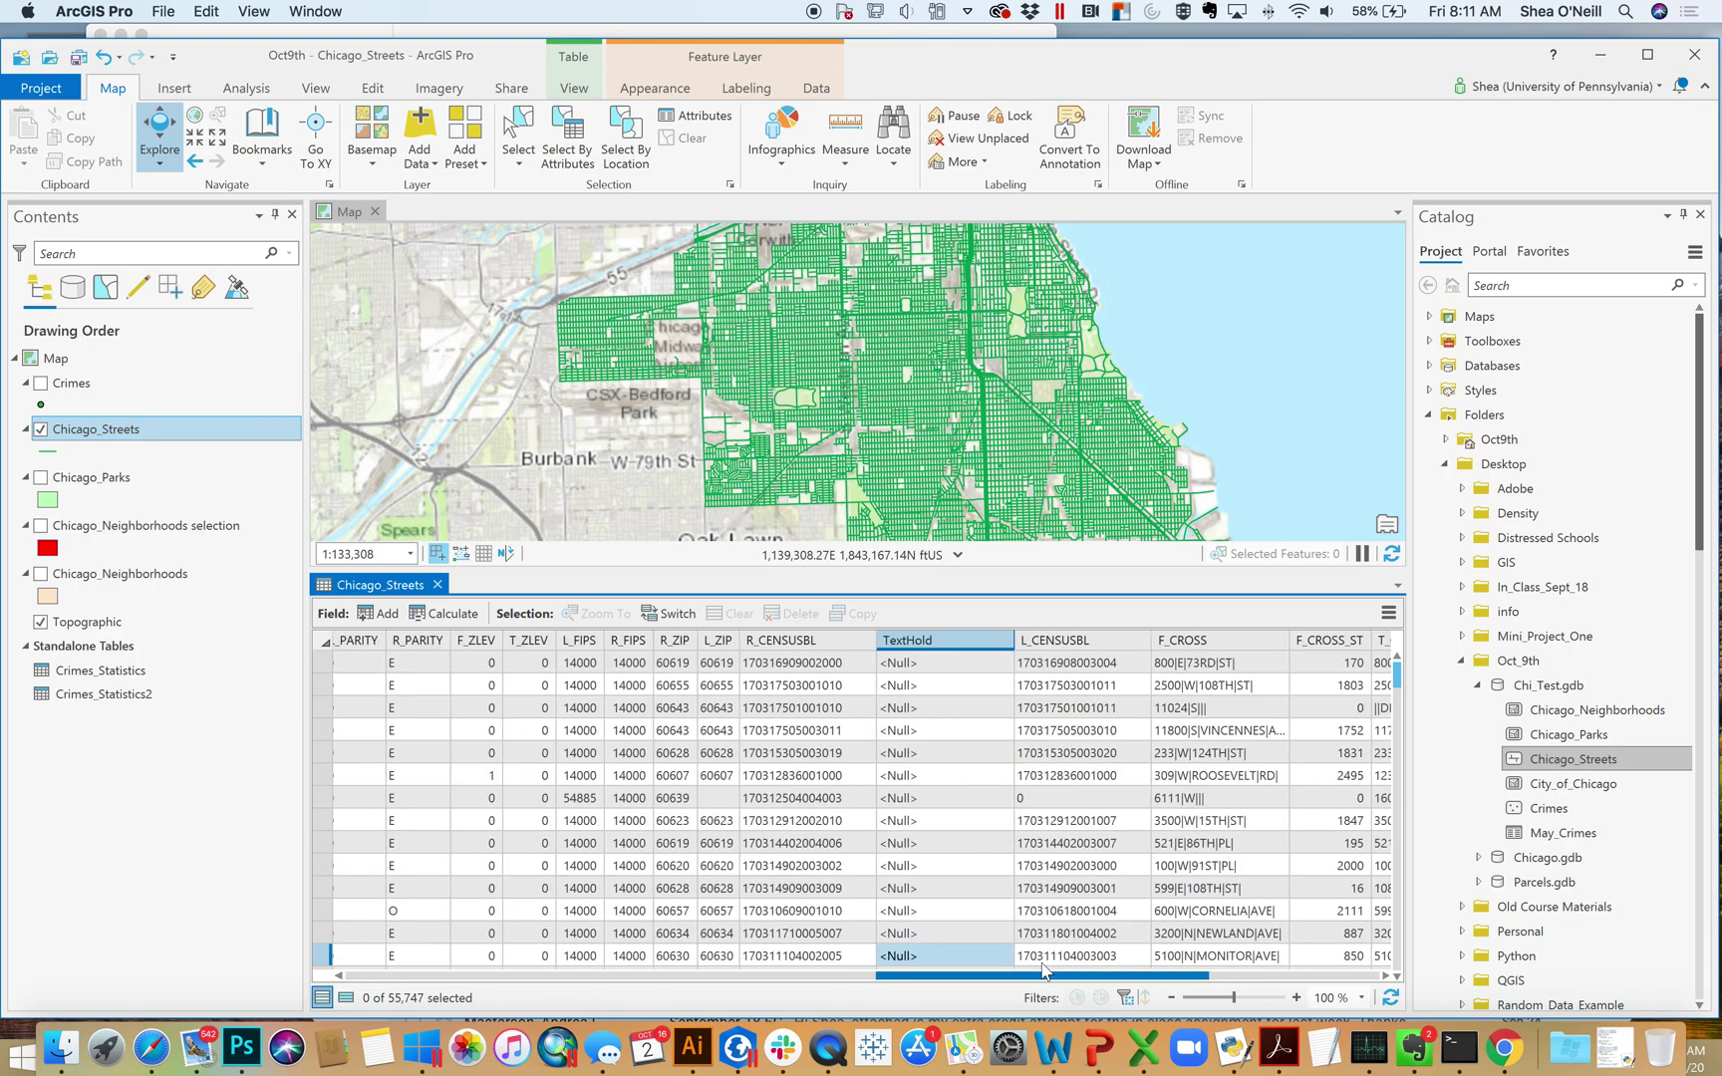
pyautogui.hscroll(-3, 1043, 969)
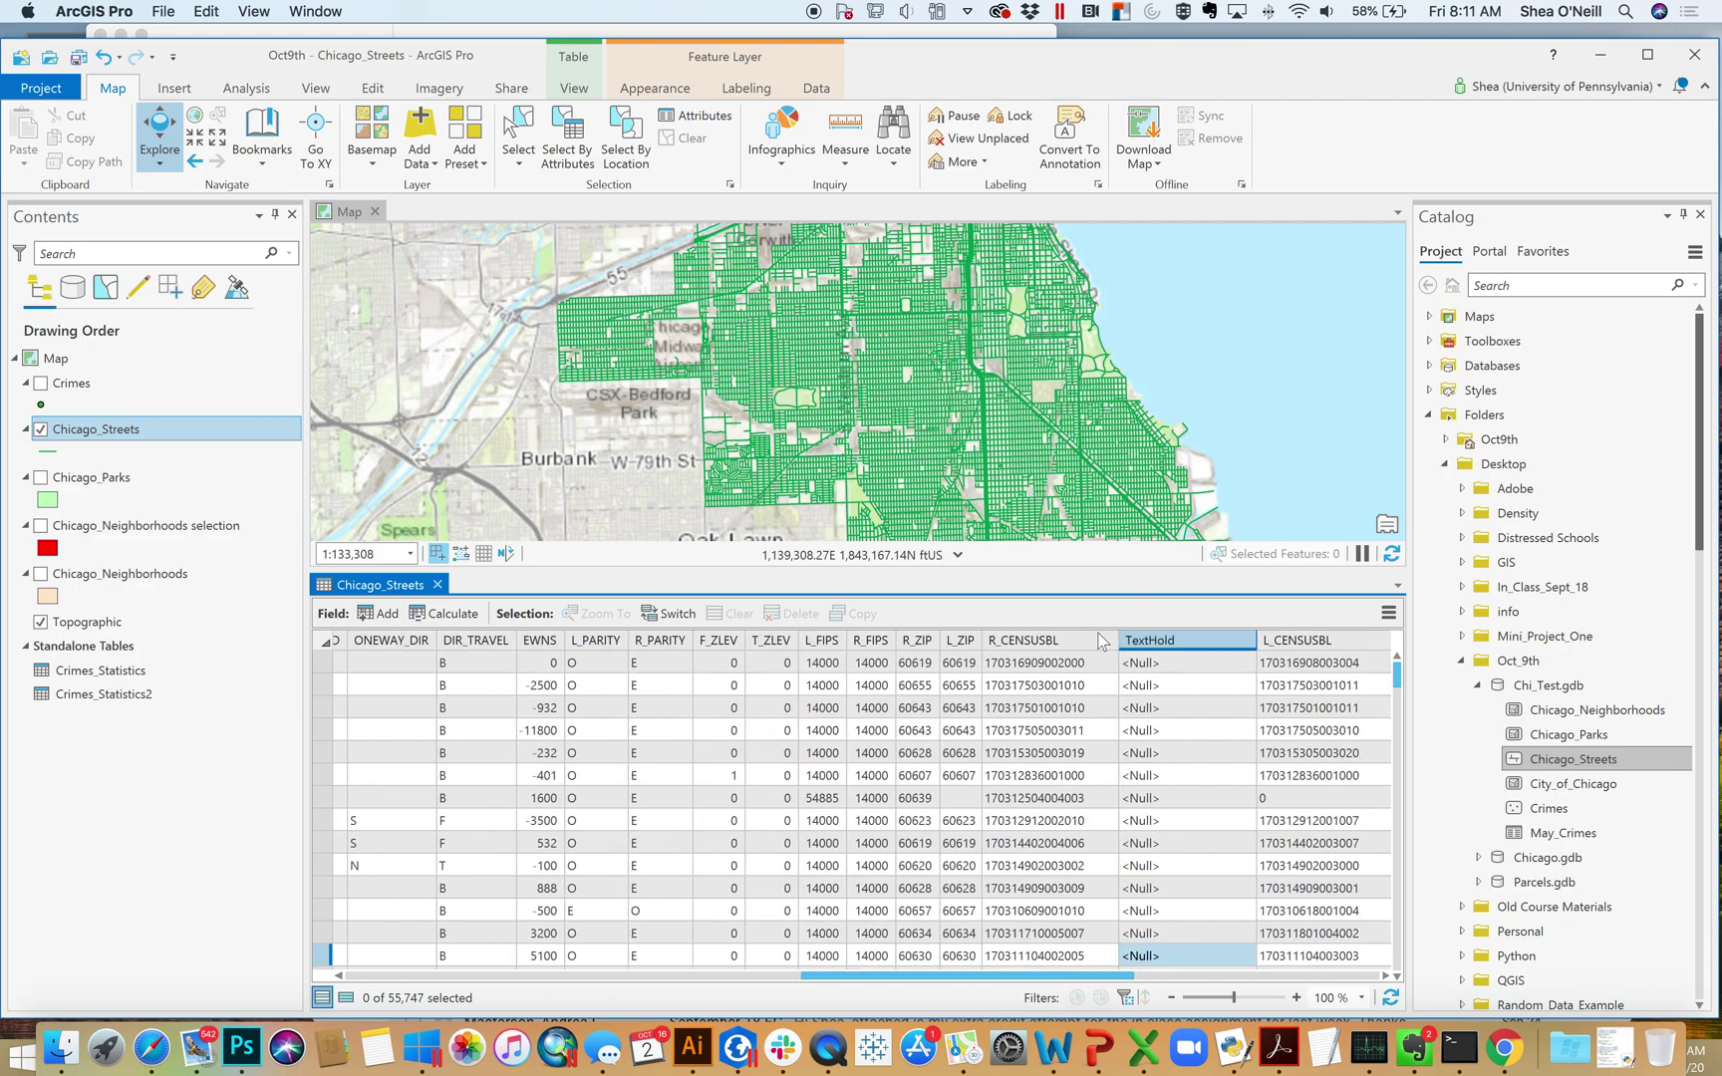
pyautogui.moveTo(1181, 644); pyautogui.dragTo(403, 612)
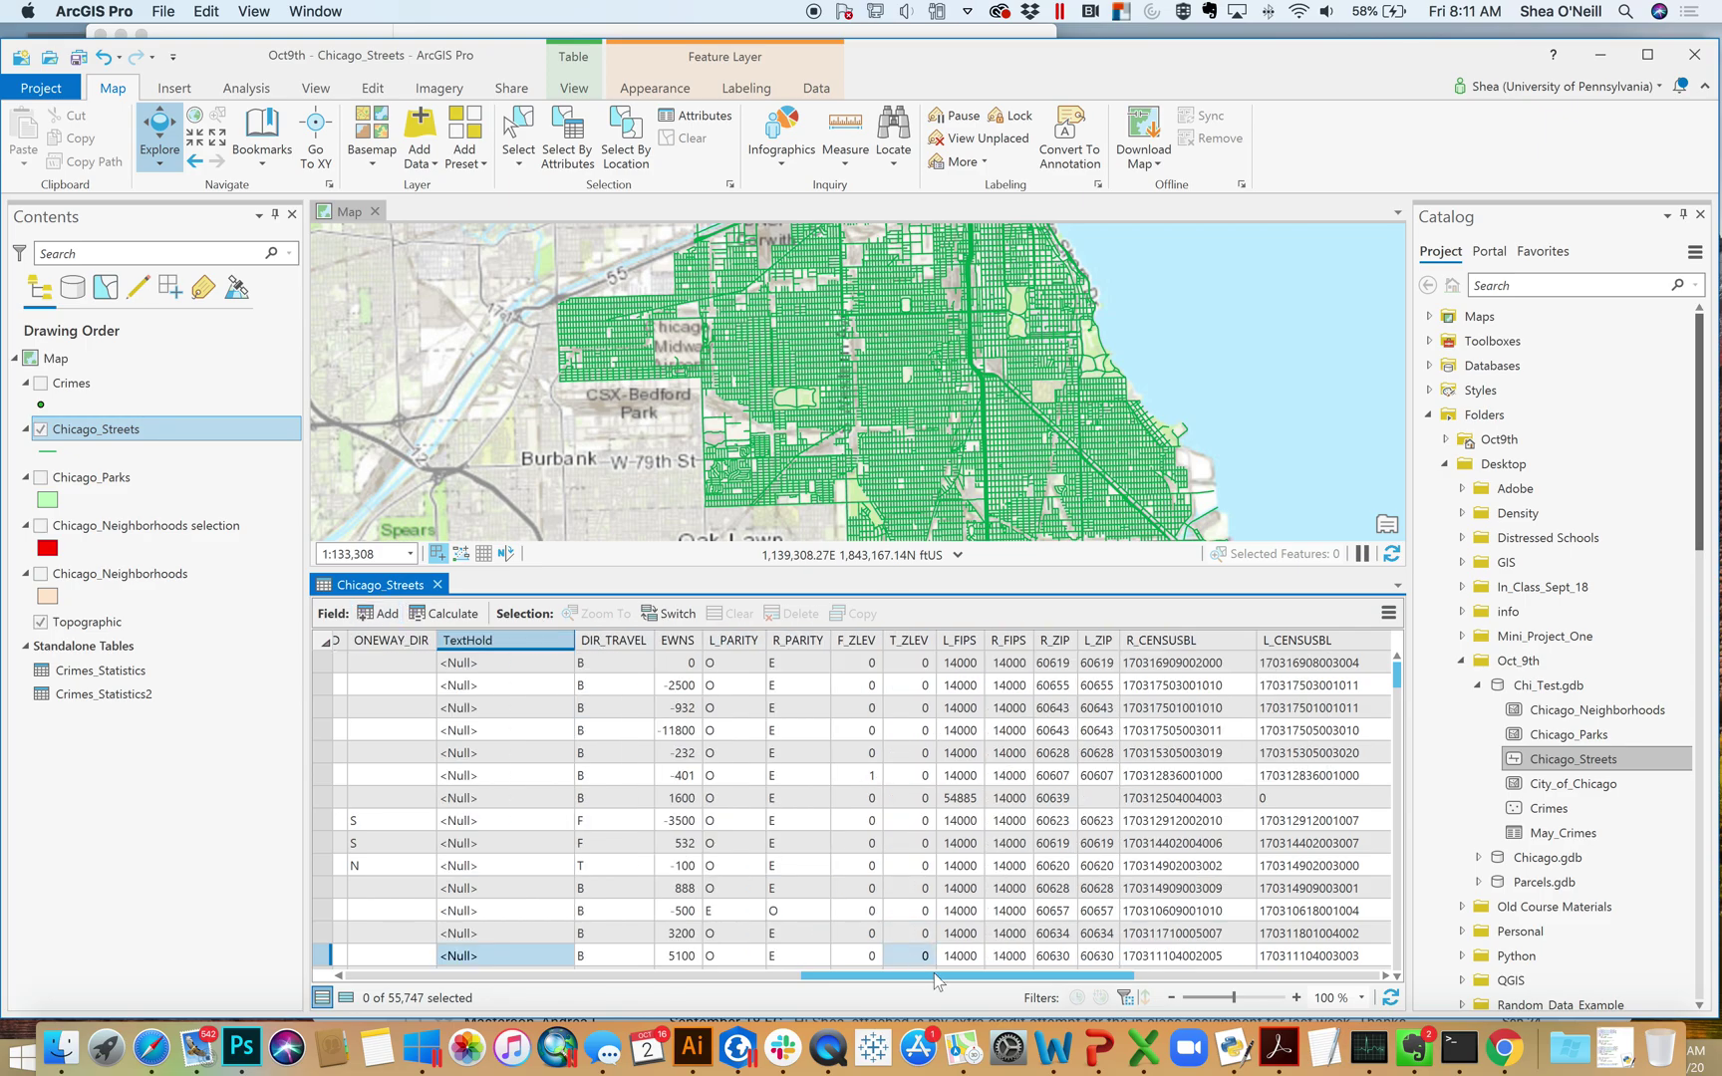
pyautogui.hscroll(-5, 976, 985)
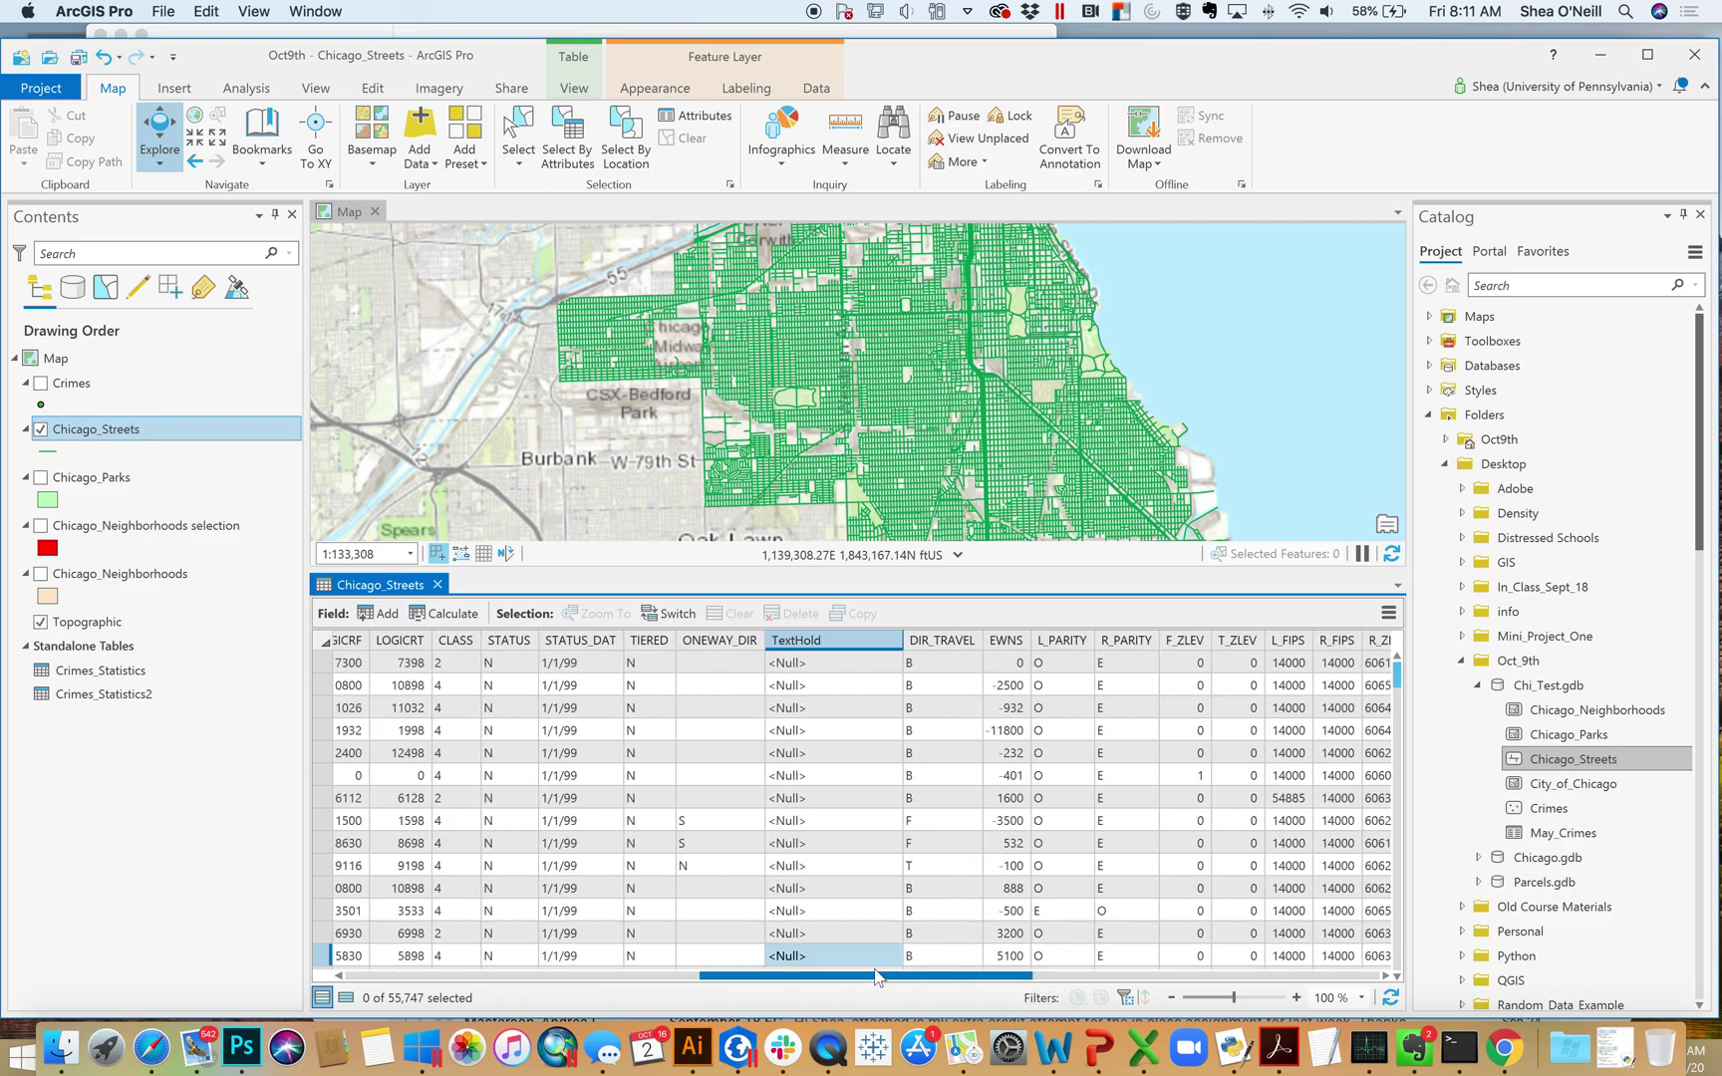
pyautogui.moveTo(944, 647); pyautogui.dragTo(588, 641)
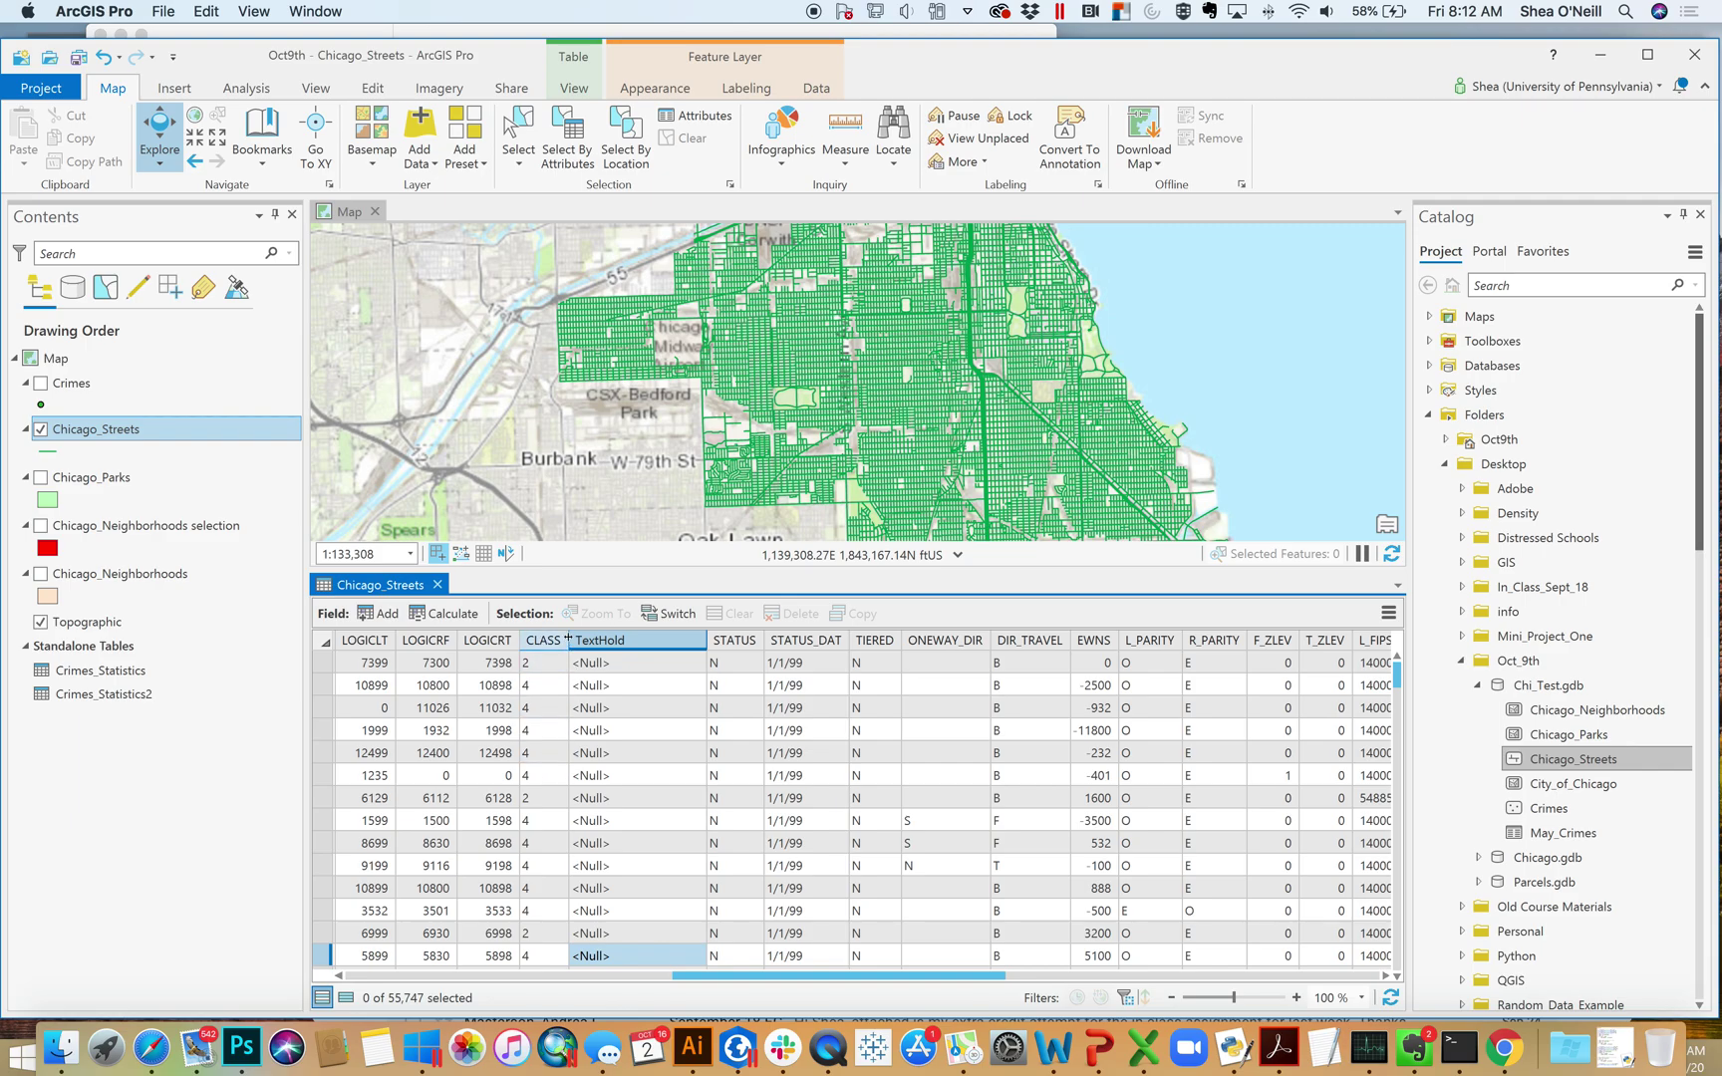
pyautogui.moveTo(568, 639); pyautogui.dragTo(598, 638)
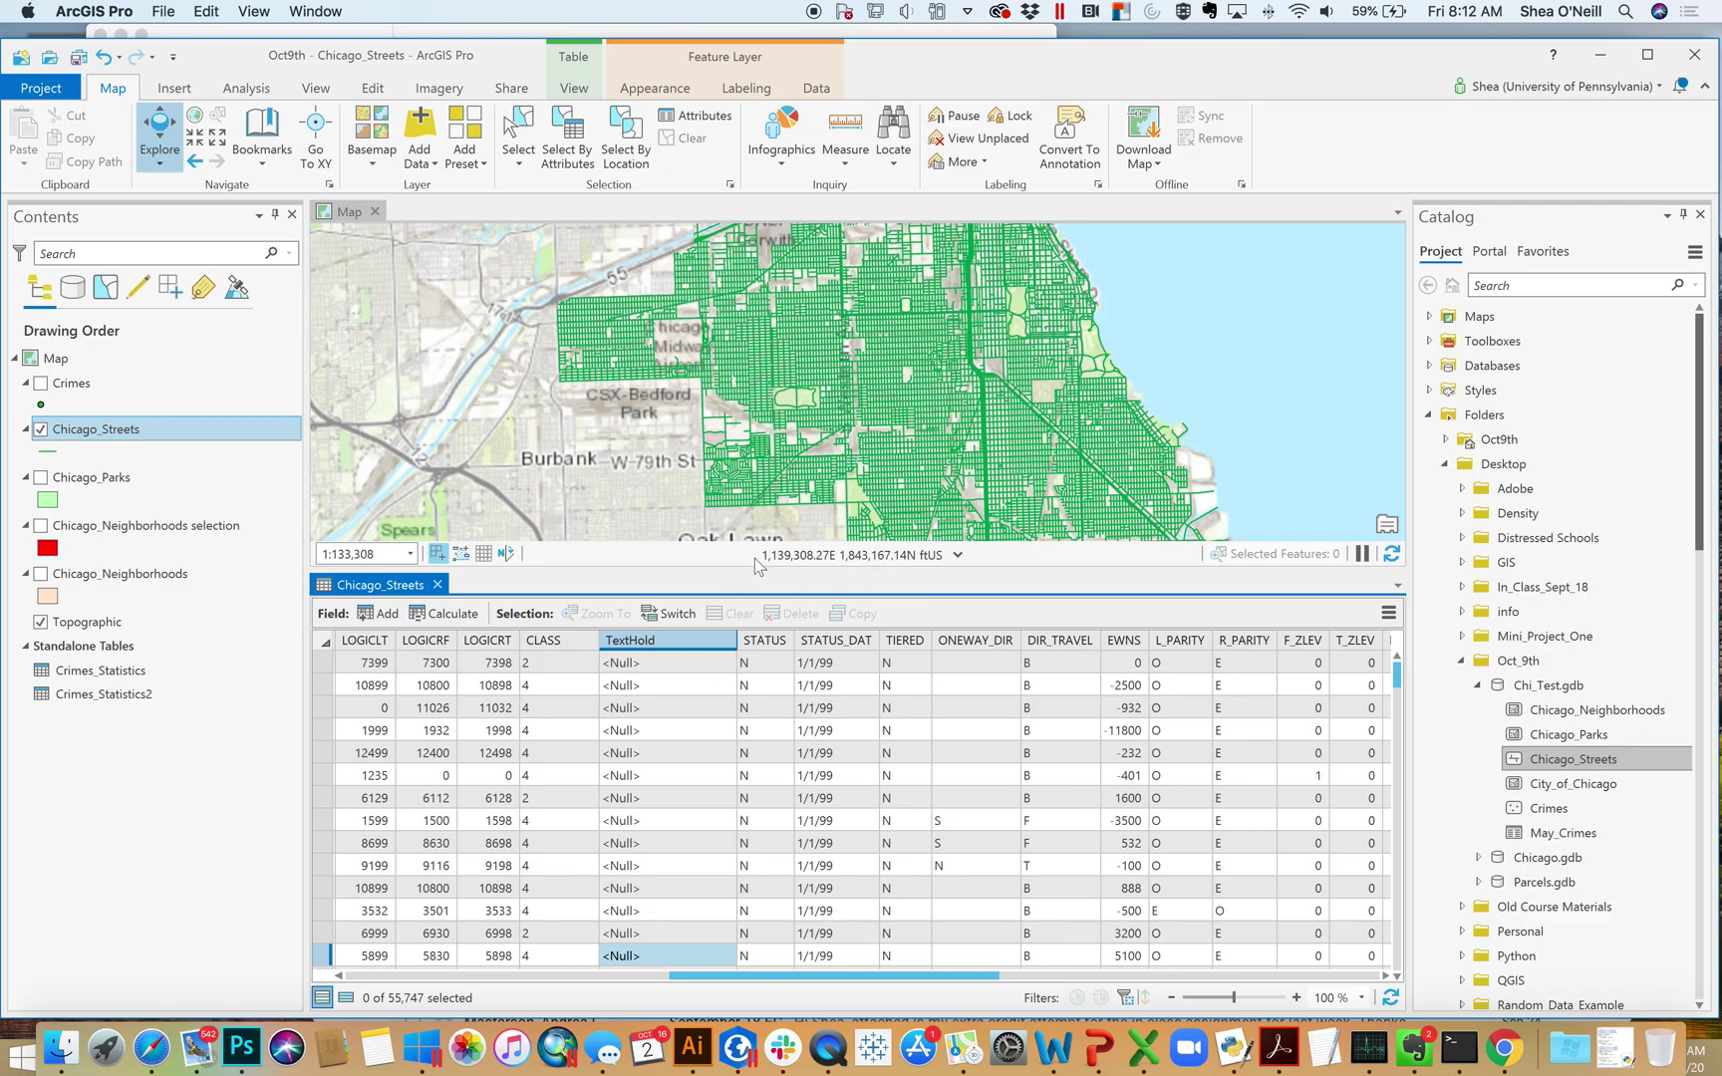
pyautogui.moveTo(743, 576); pyautogui.dragTo(756, 610)
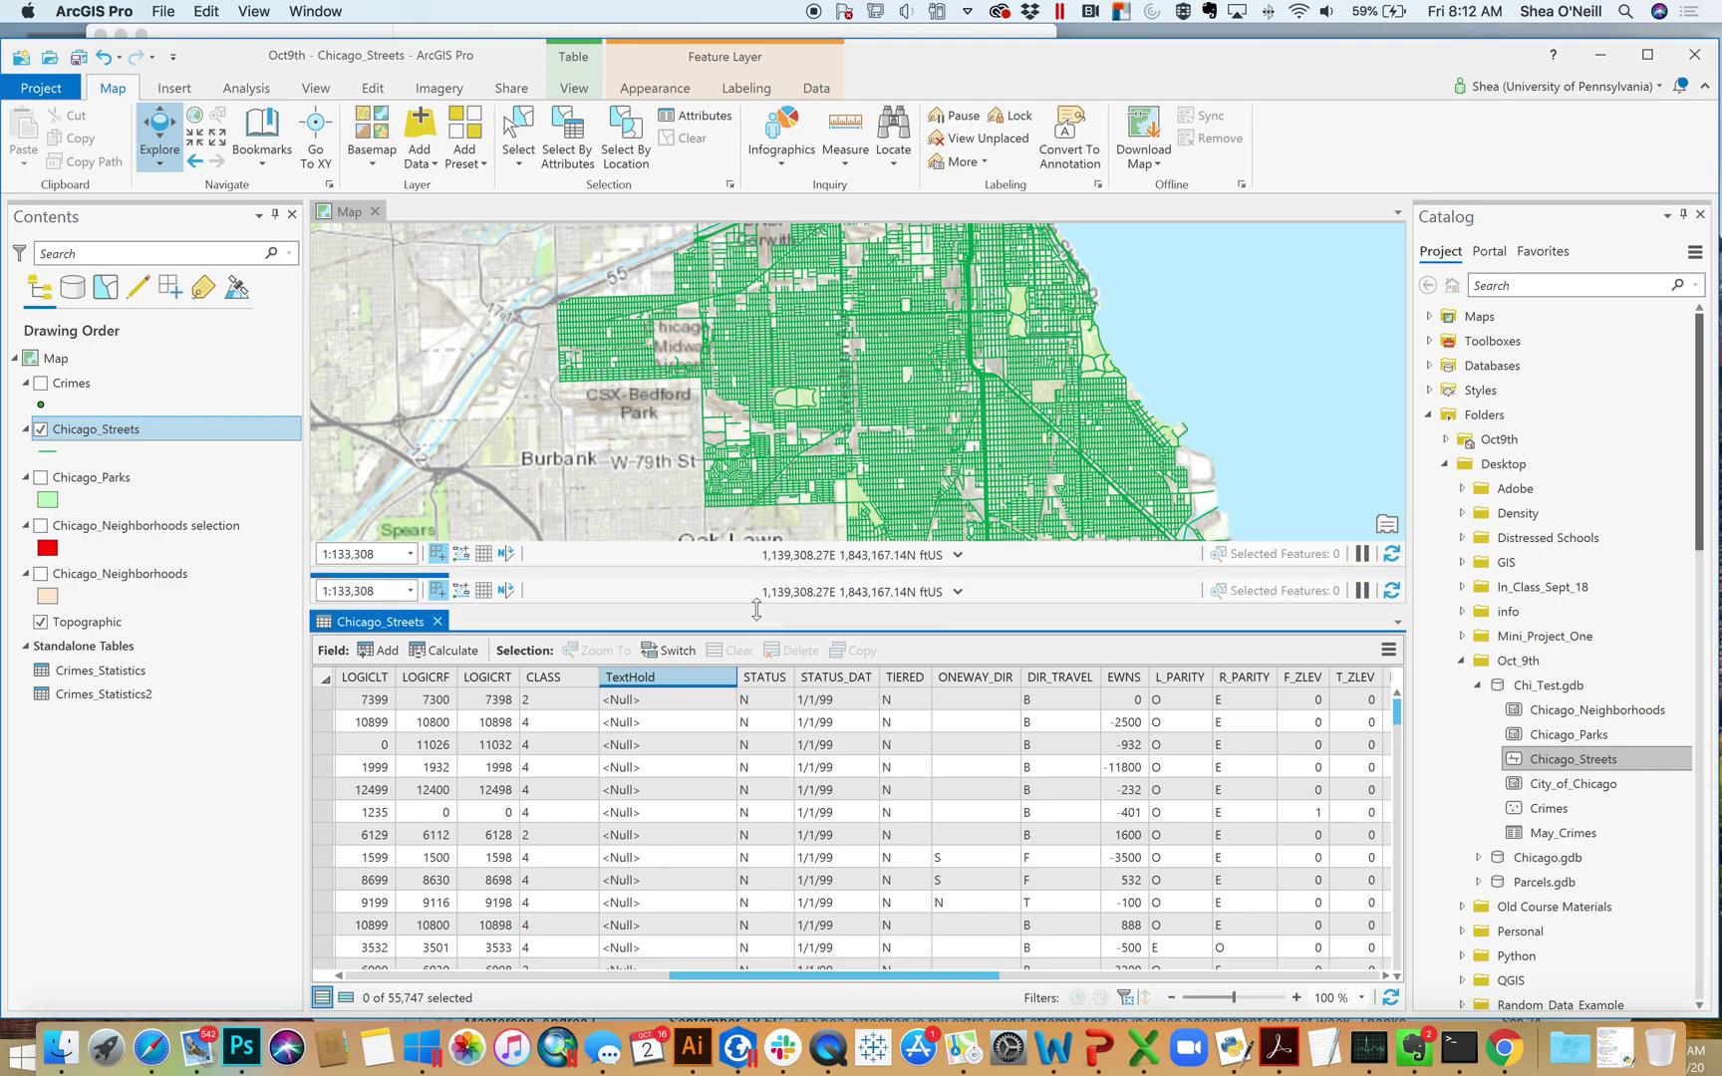
# Select the Chicago_Streets features by attribute where CLASS is equal to 1, as a new selection.
pyautogui.click(628, 140)
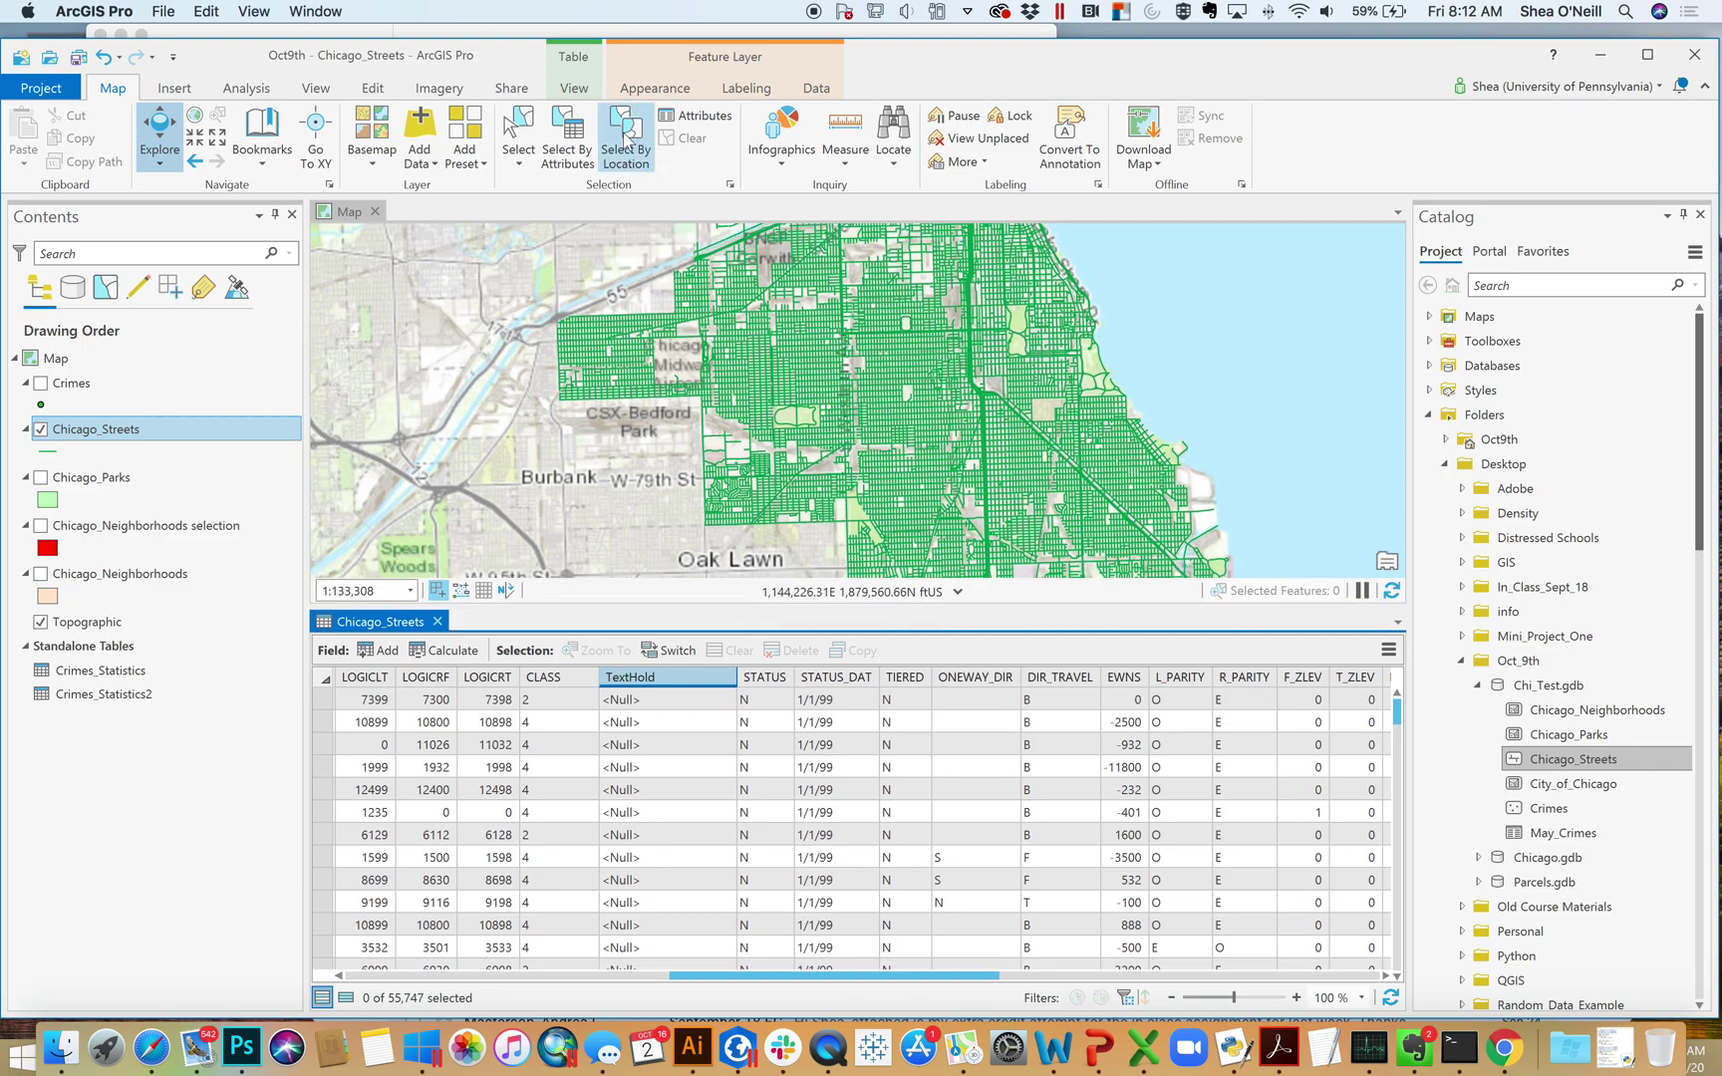
pyautogui.click(566, 155)
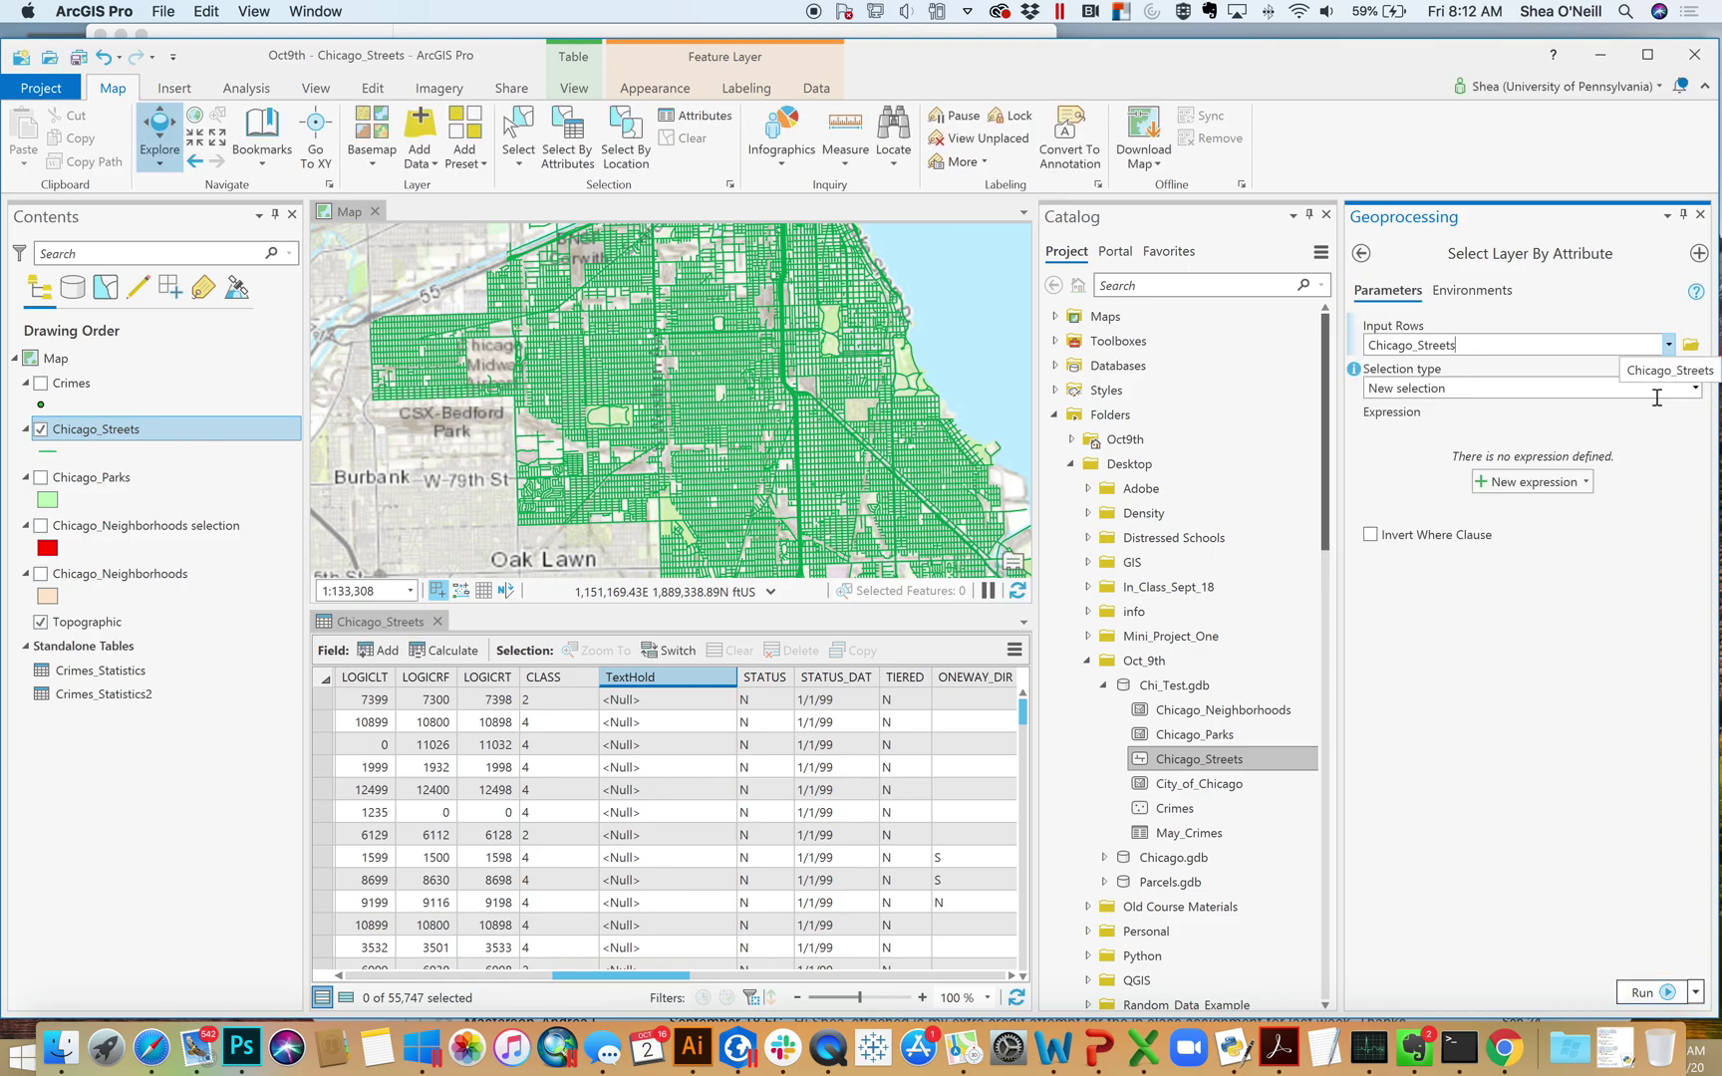
pyautogui.click(1537, 483)
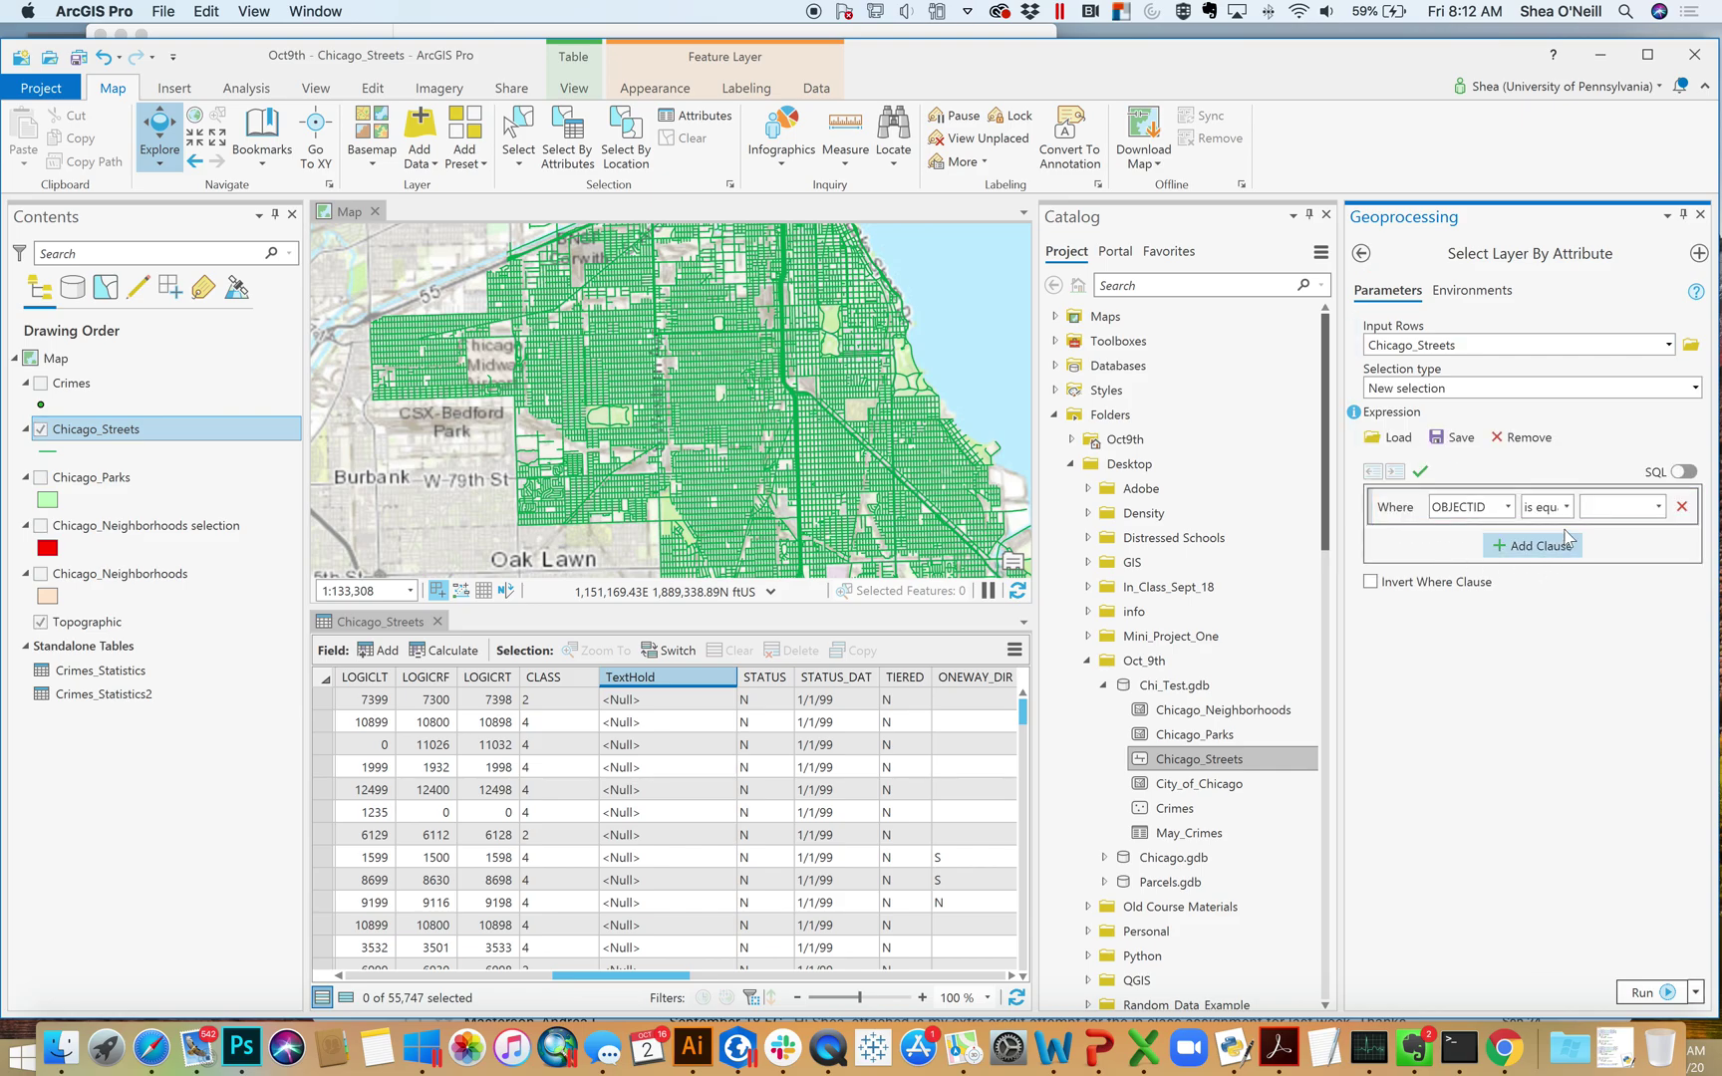
pyautogui.click(1508, 506)
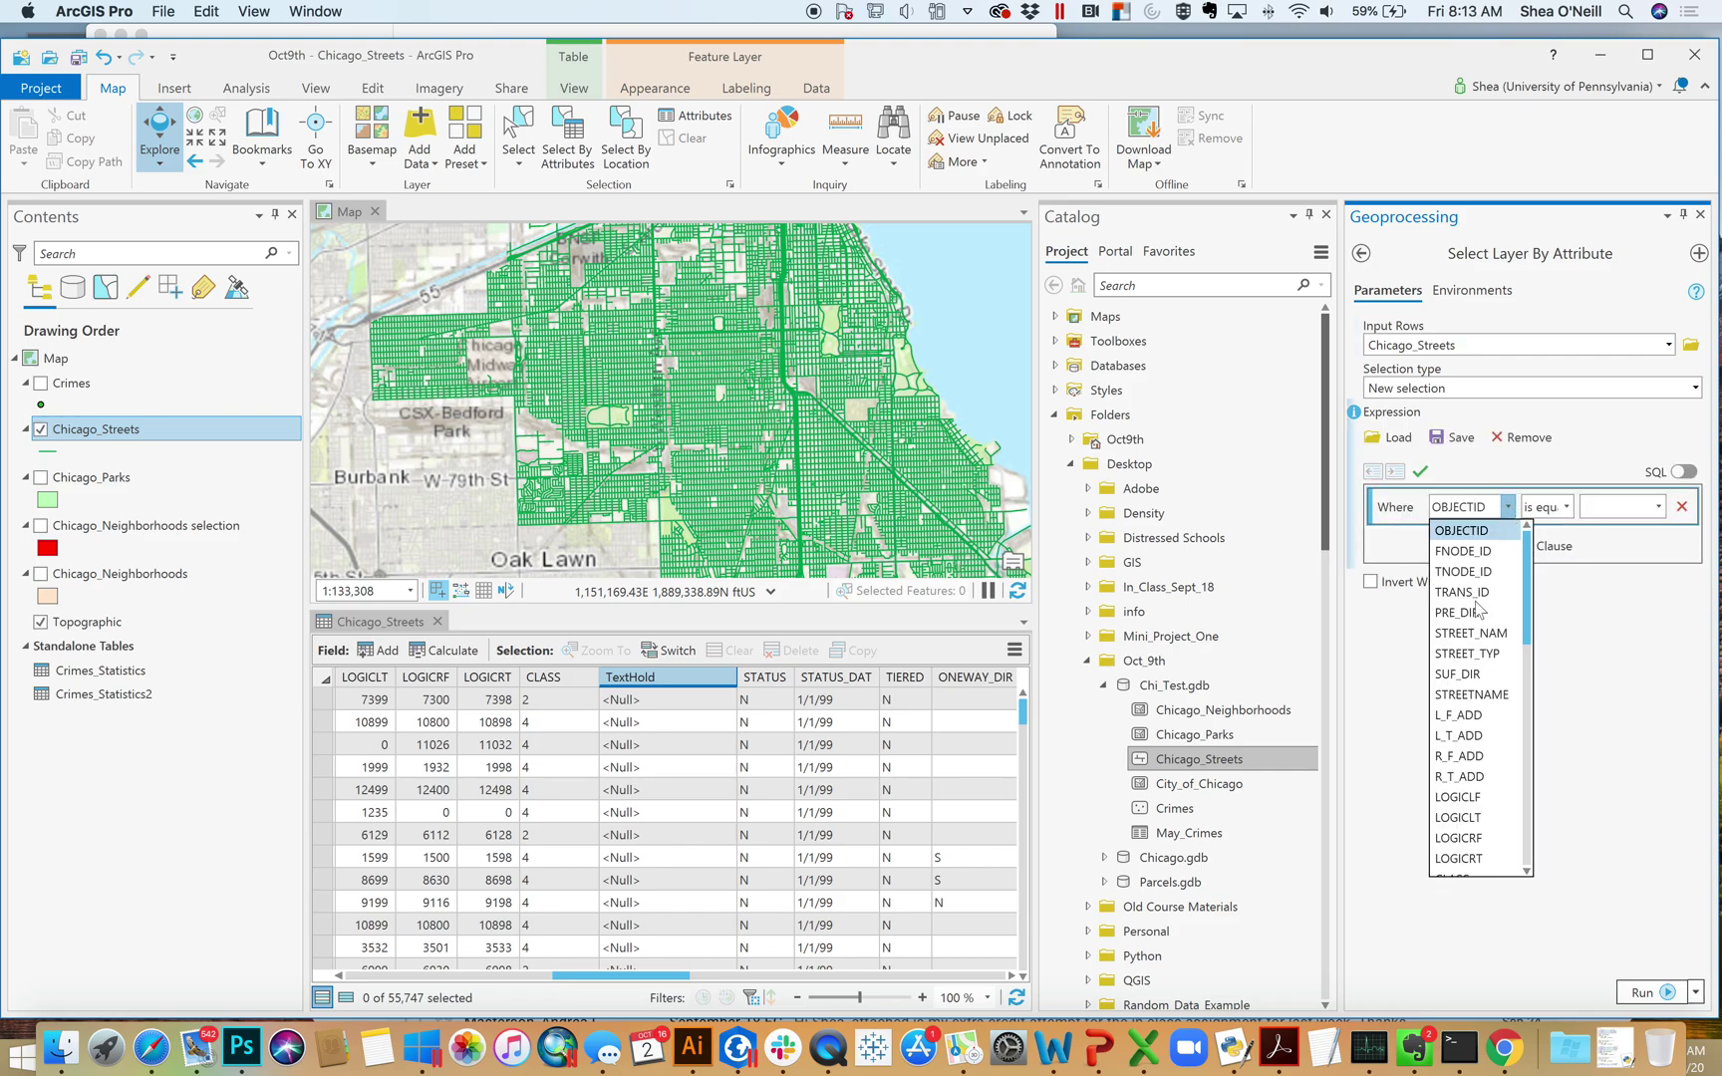
pyautogui.moveTo(1528, 630); pyautogui.dragTo(1538, 678)
pyautogui.click(1460, 756)
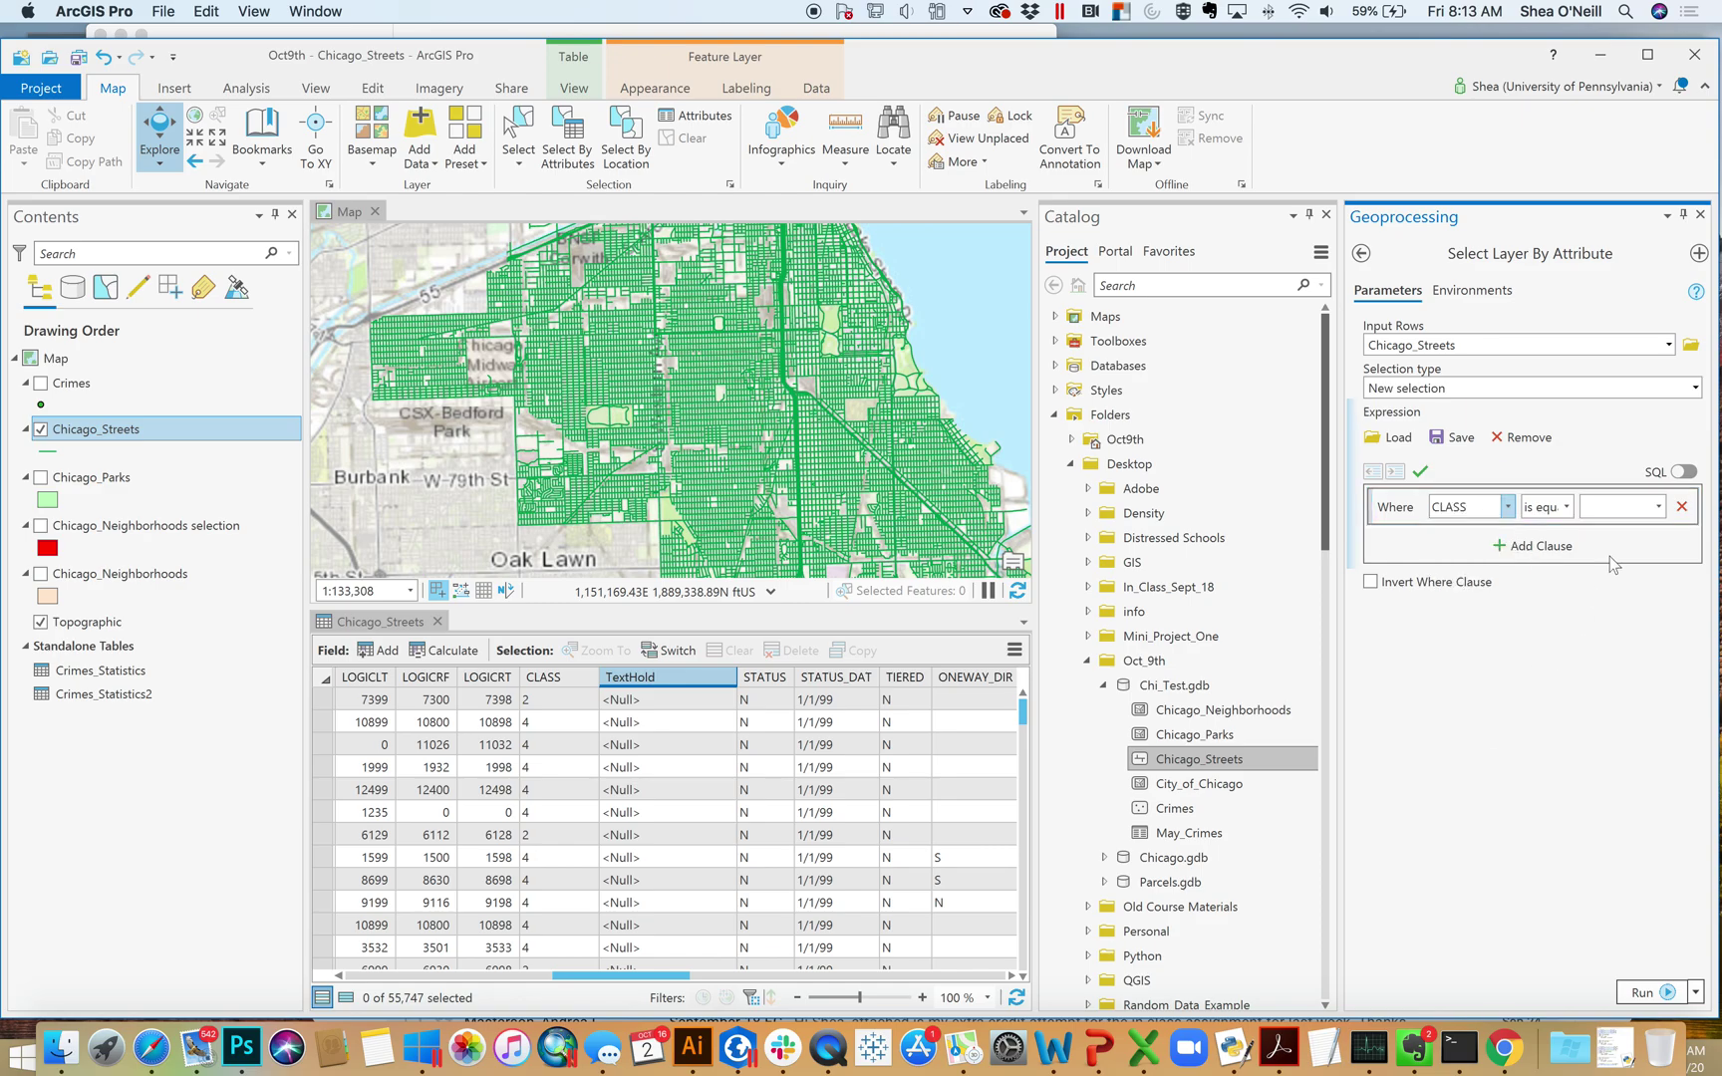
pyautogui.click(1659, 508)
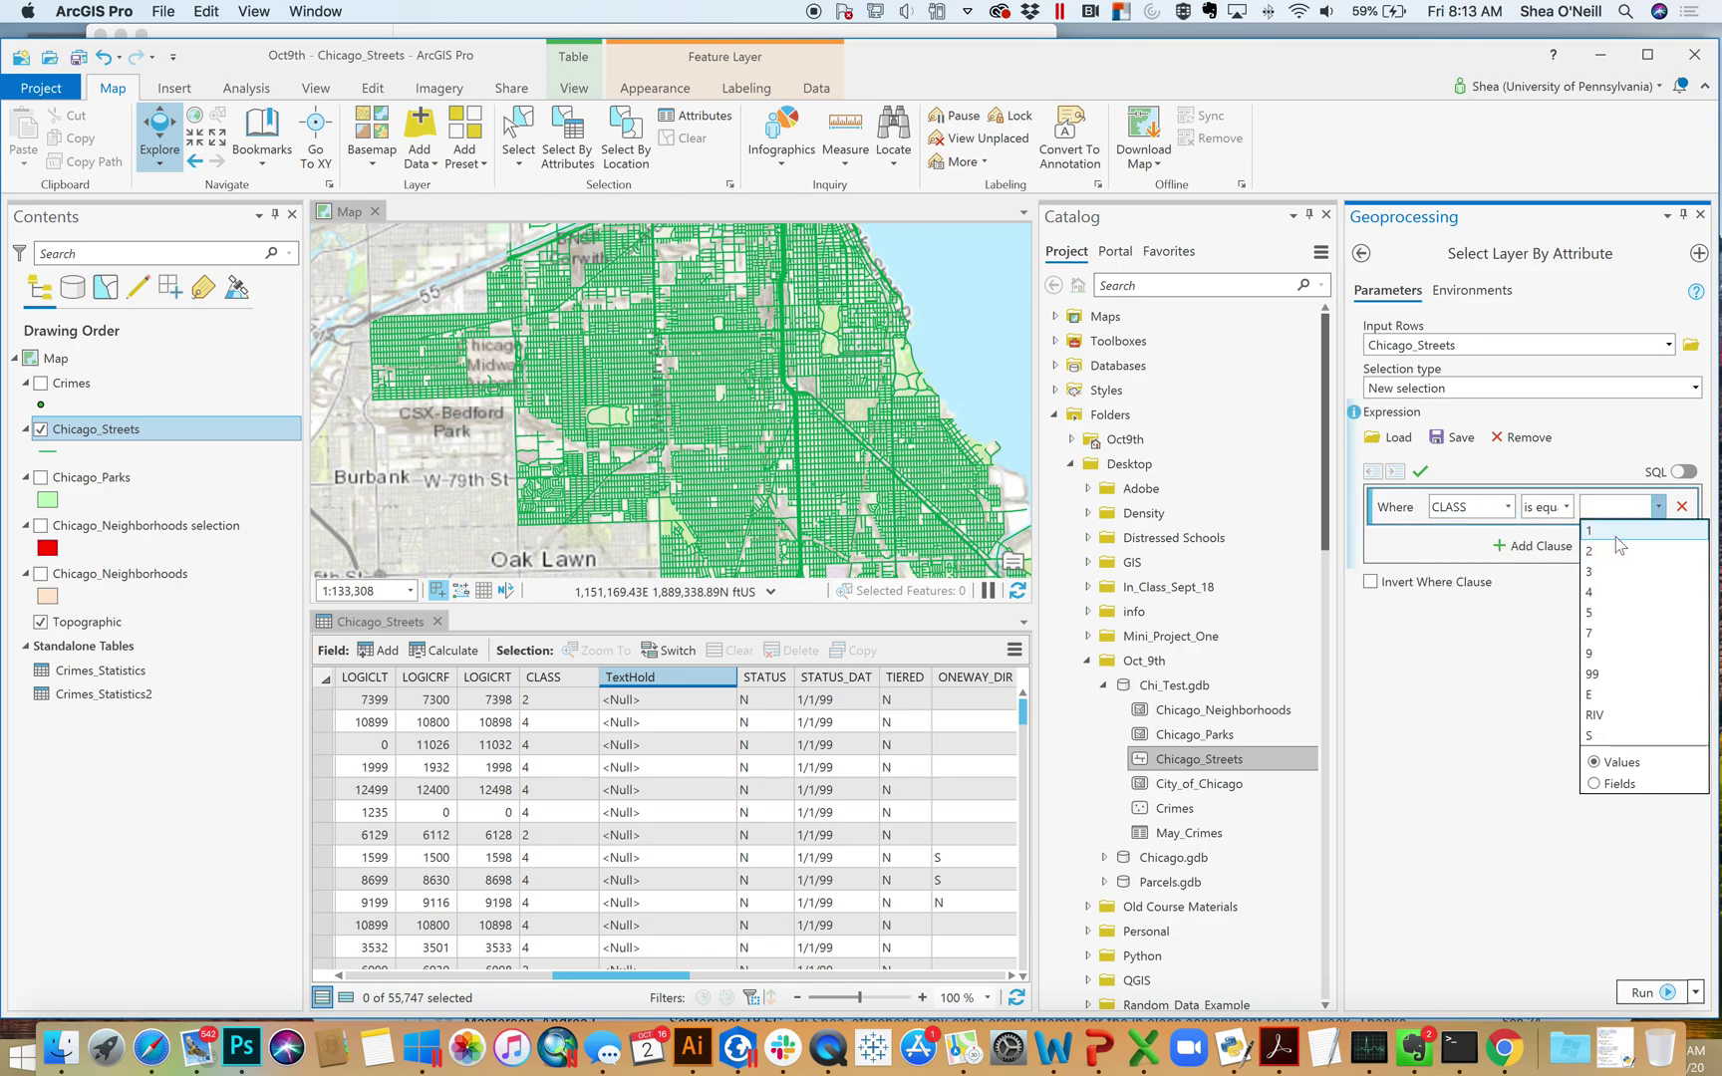
pyautogui.click(1618, 544)
pyautogui.click(1666, 993)
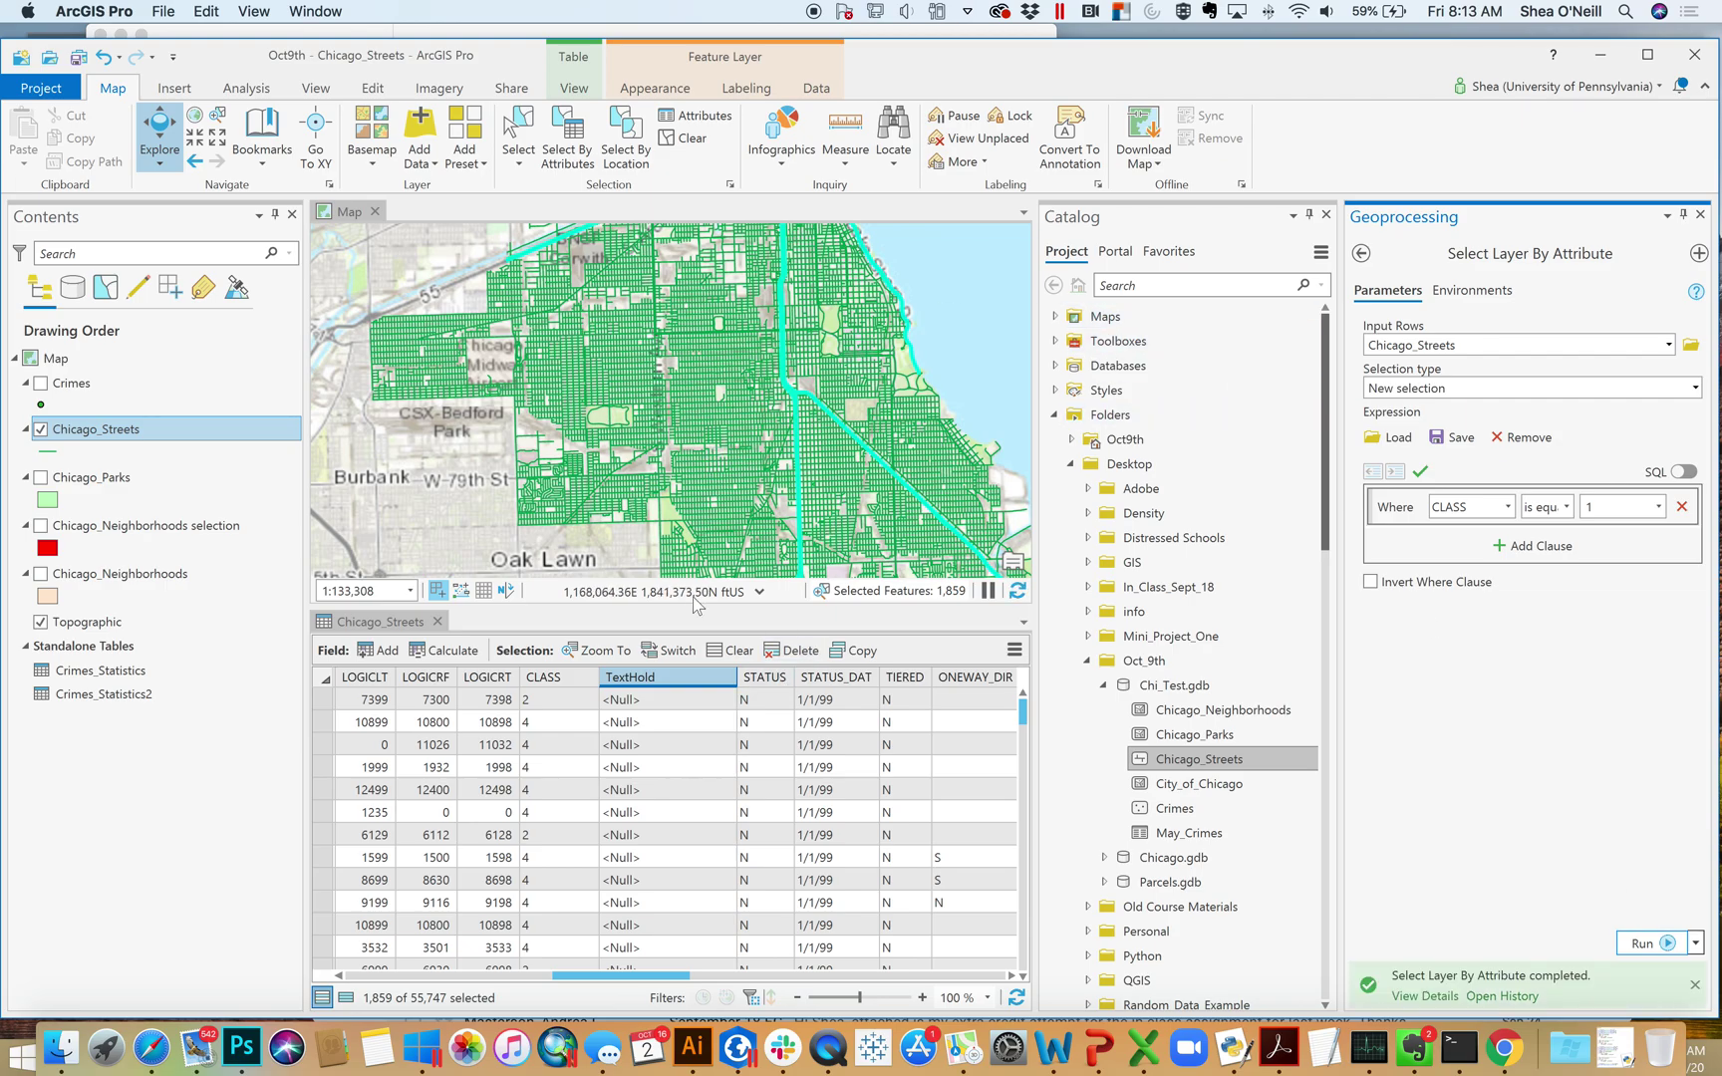
# Calculate TextHold as "Main Highways" for the selected streets and check the selected records in the table.
pyautogui.click(665, 679)
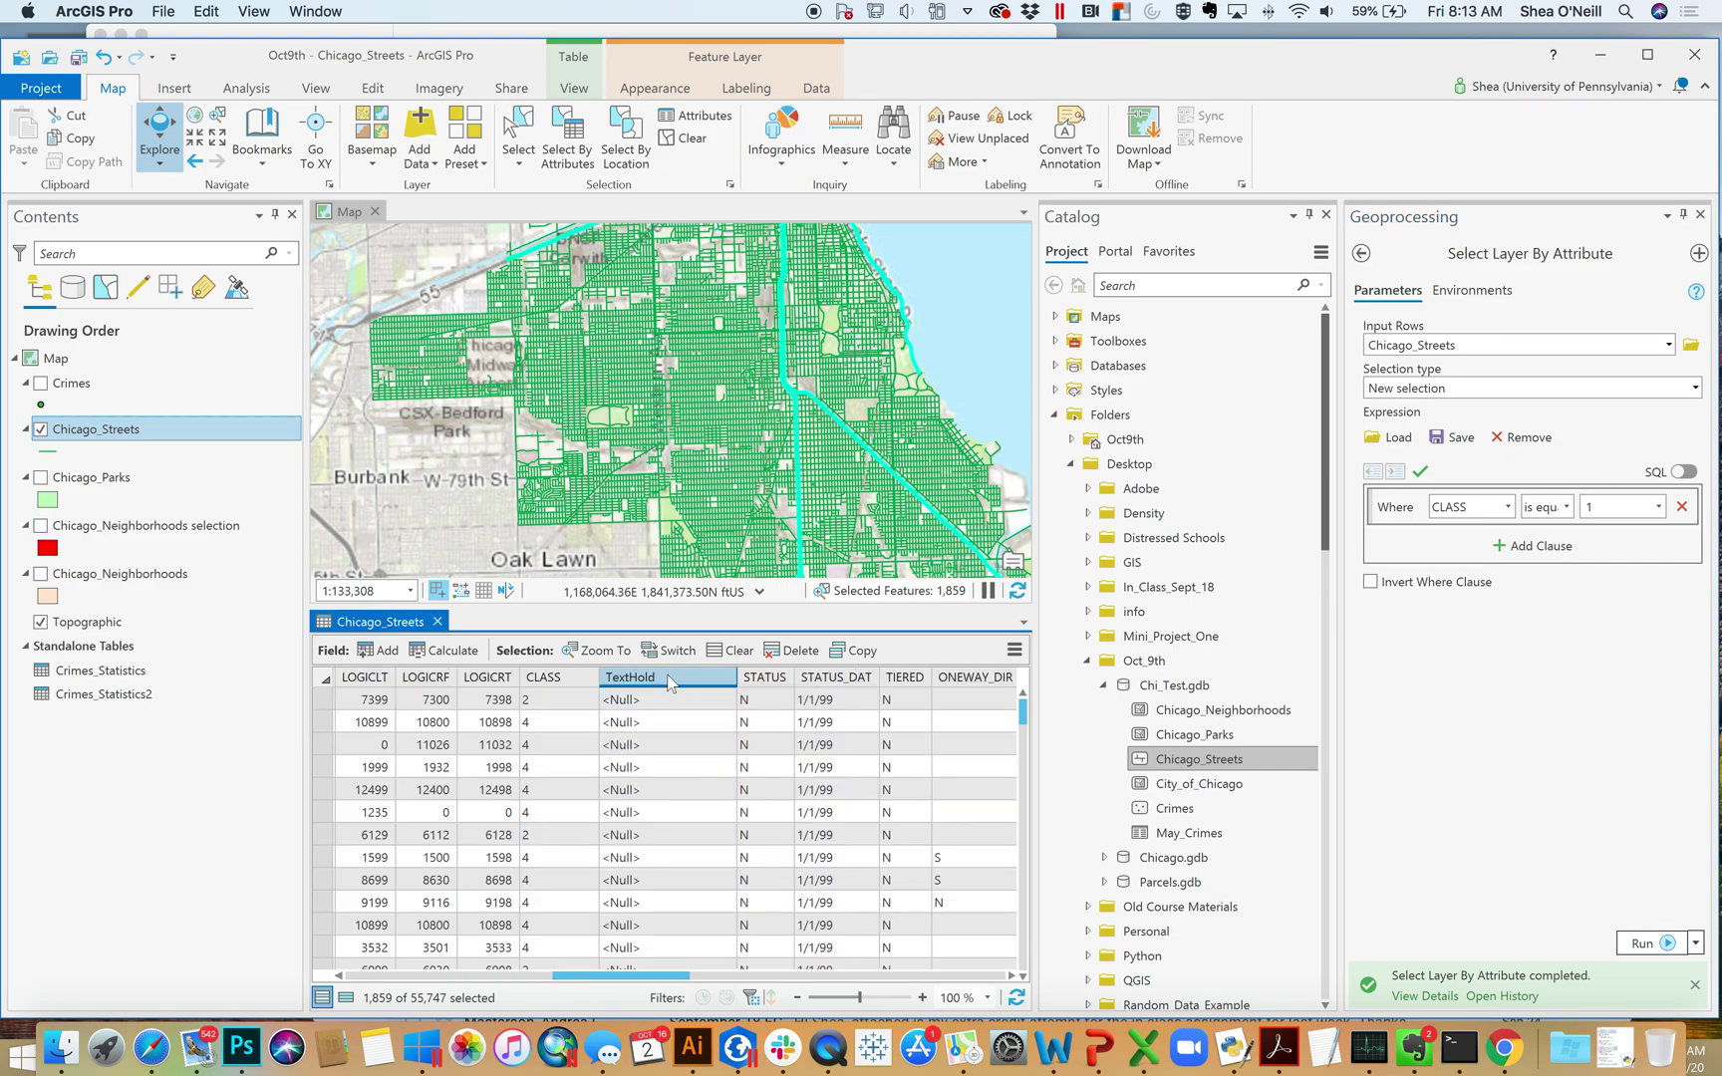
pyautogui.rightClick(668, 678)
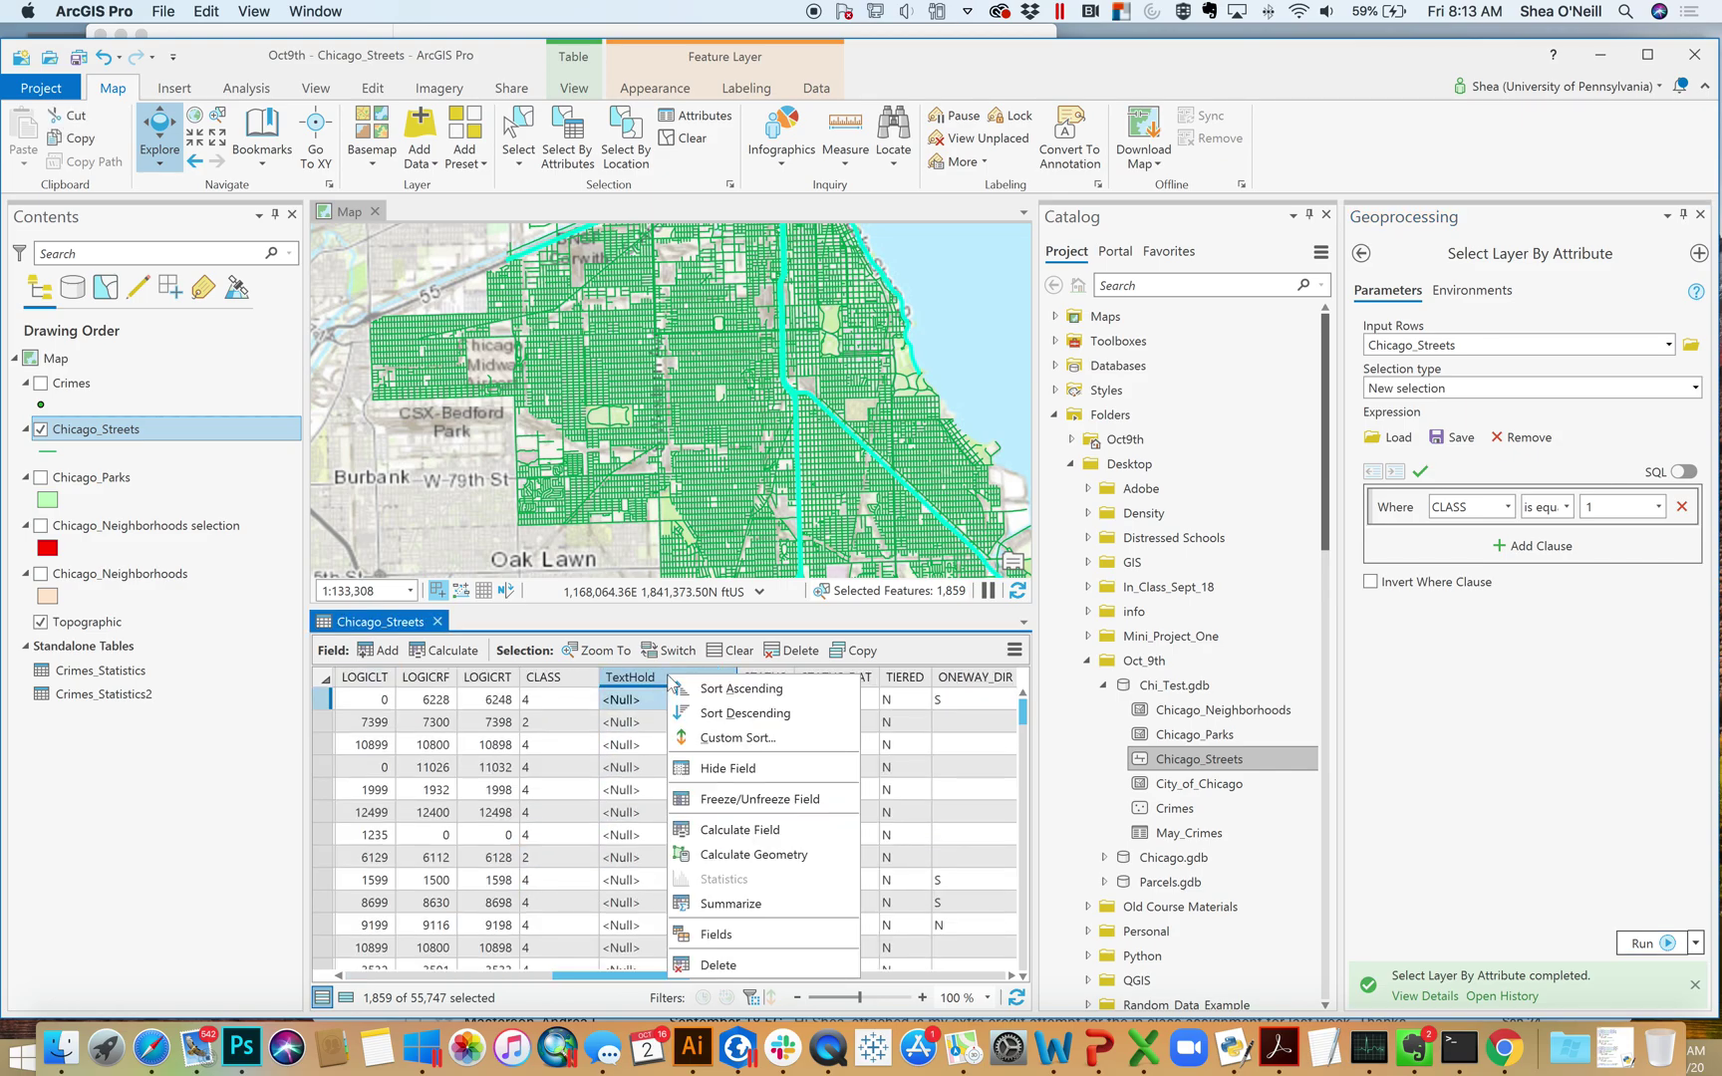
pyautogui.click(808, 835)
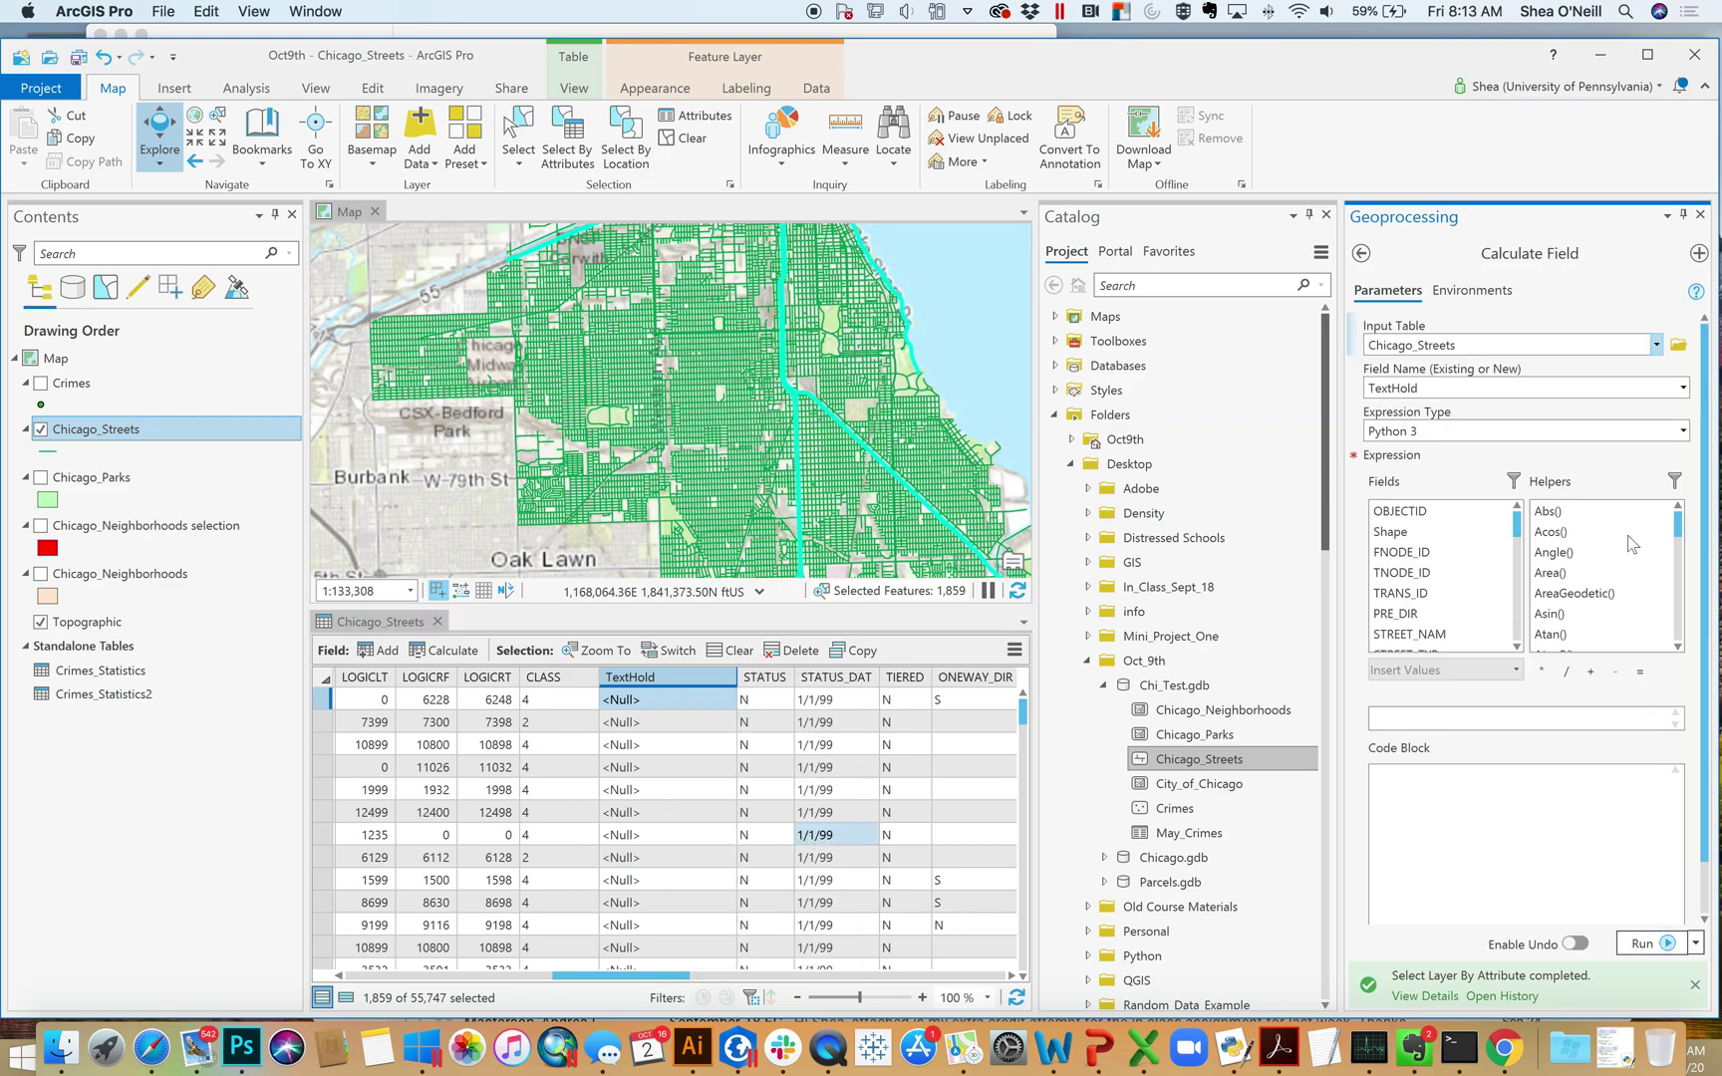
pyautogui.click(1499, 719)
pyautogui.write('"Main Text"')
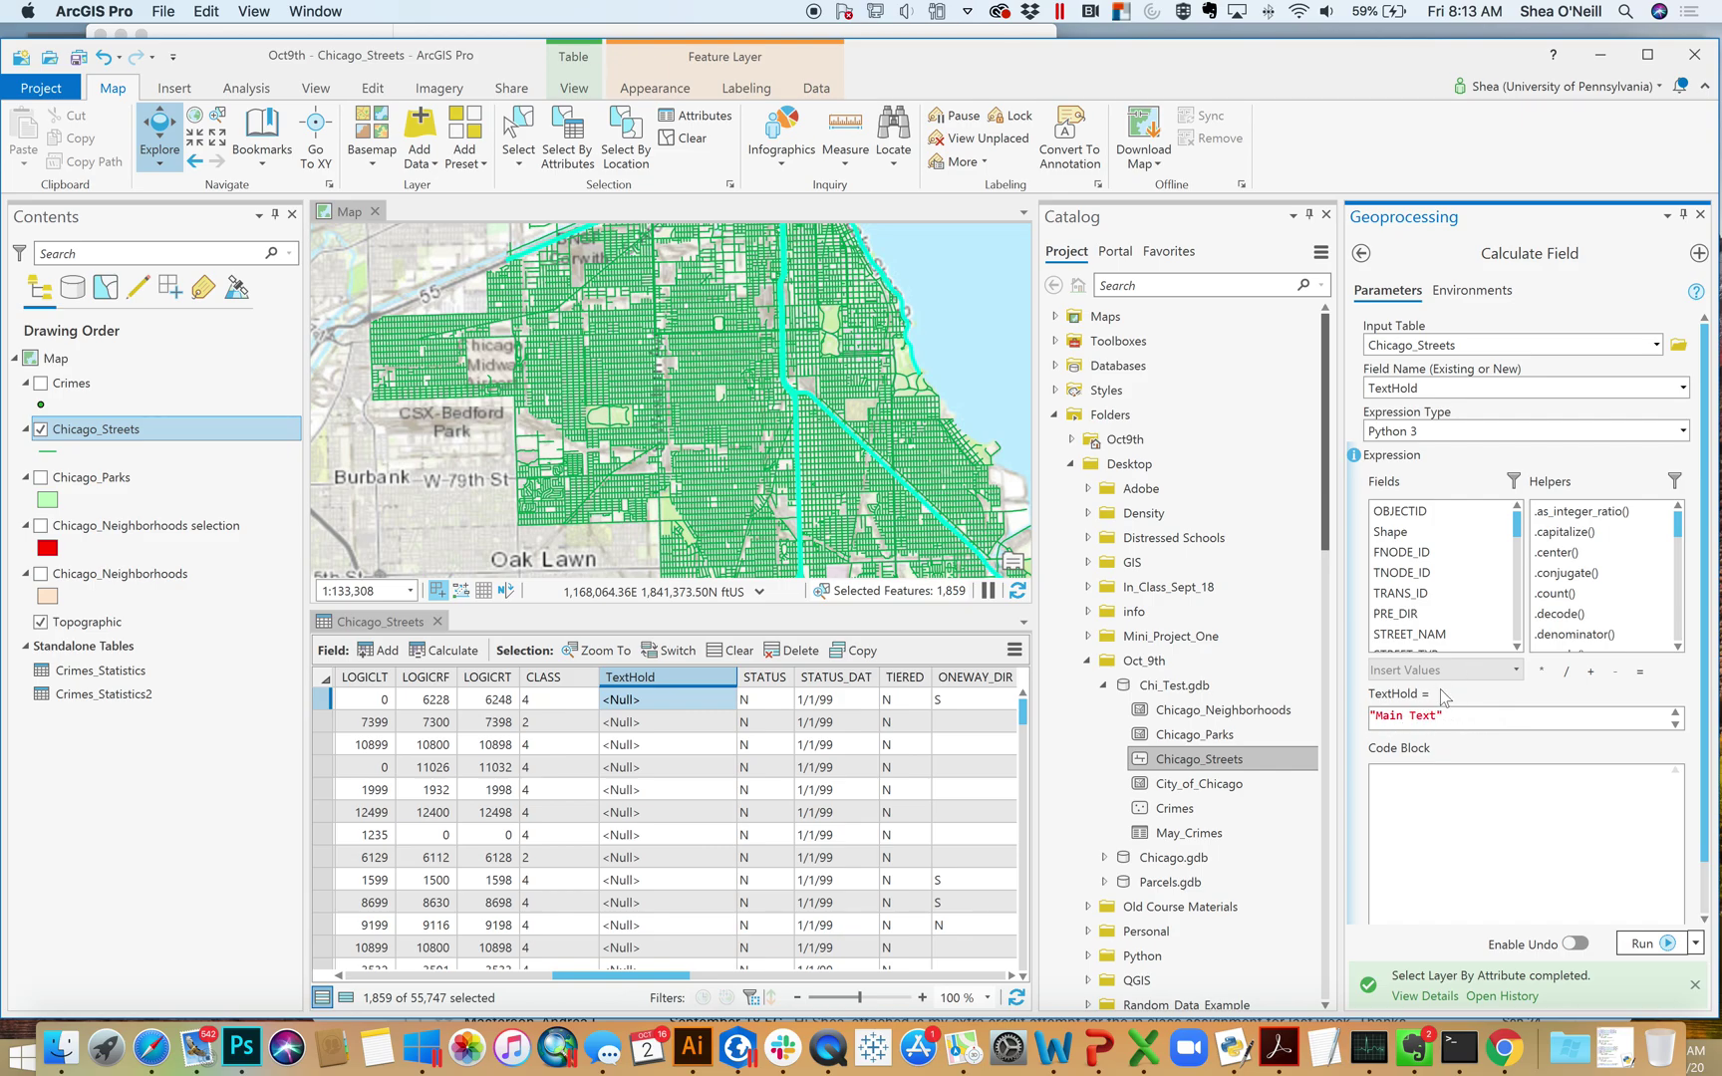
pyautogui.press('BackSpace')
pyautogui.press('BackSpace')
pyautogui.press('BackSpace')
pyautogui.write('Highways"')
pyautogui.press('Return')
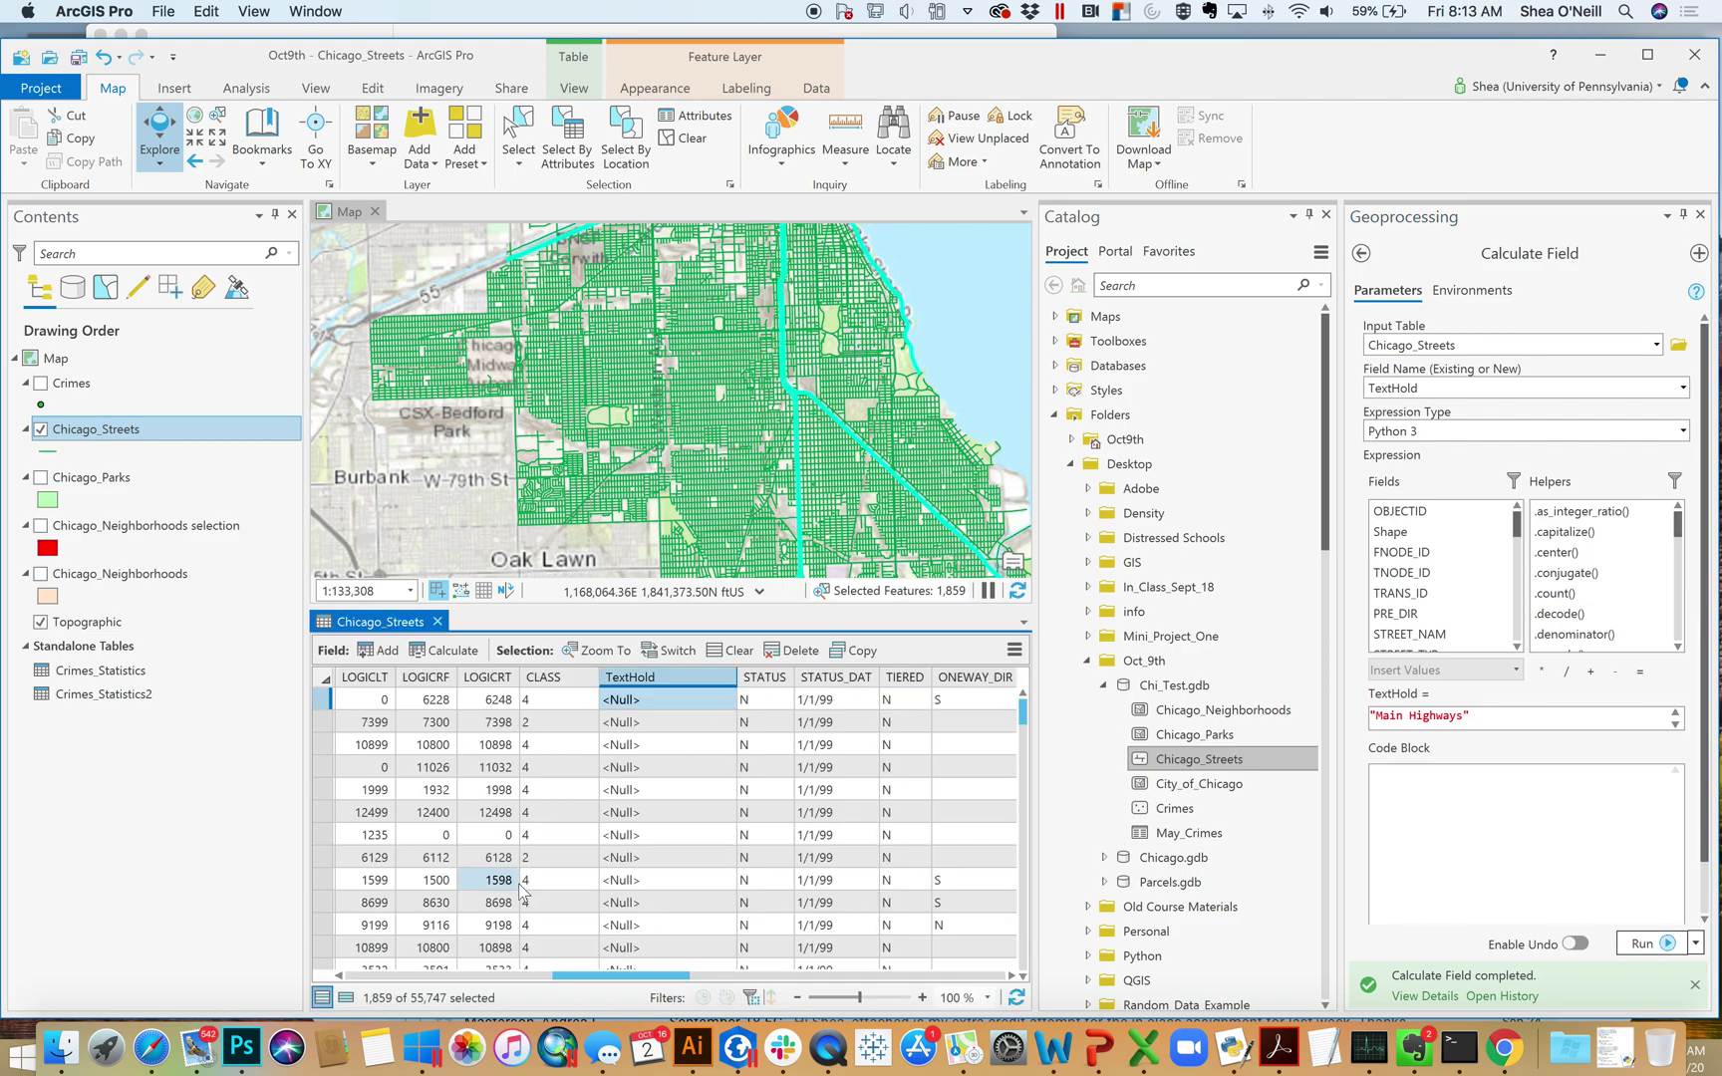
pyautogui.click(347, 998)
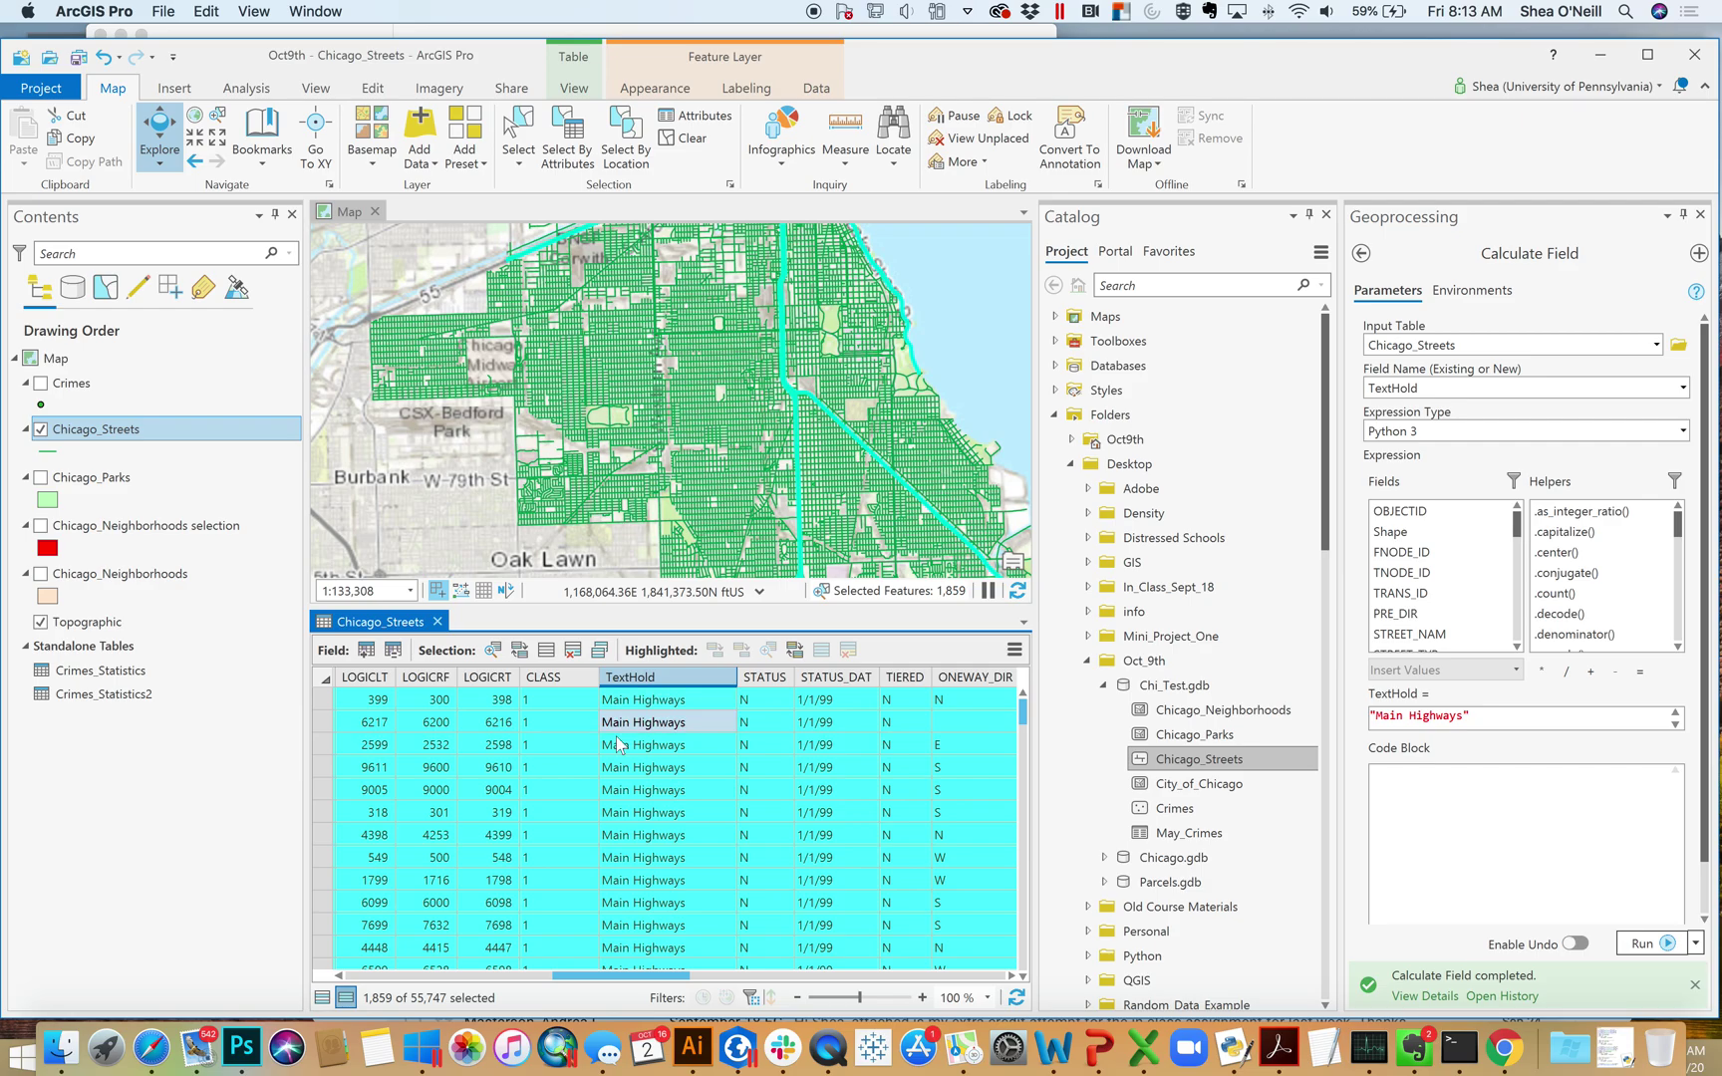
pyautogui.click(321, 998)
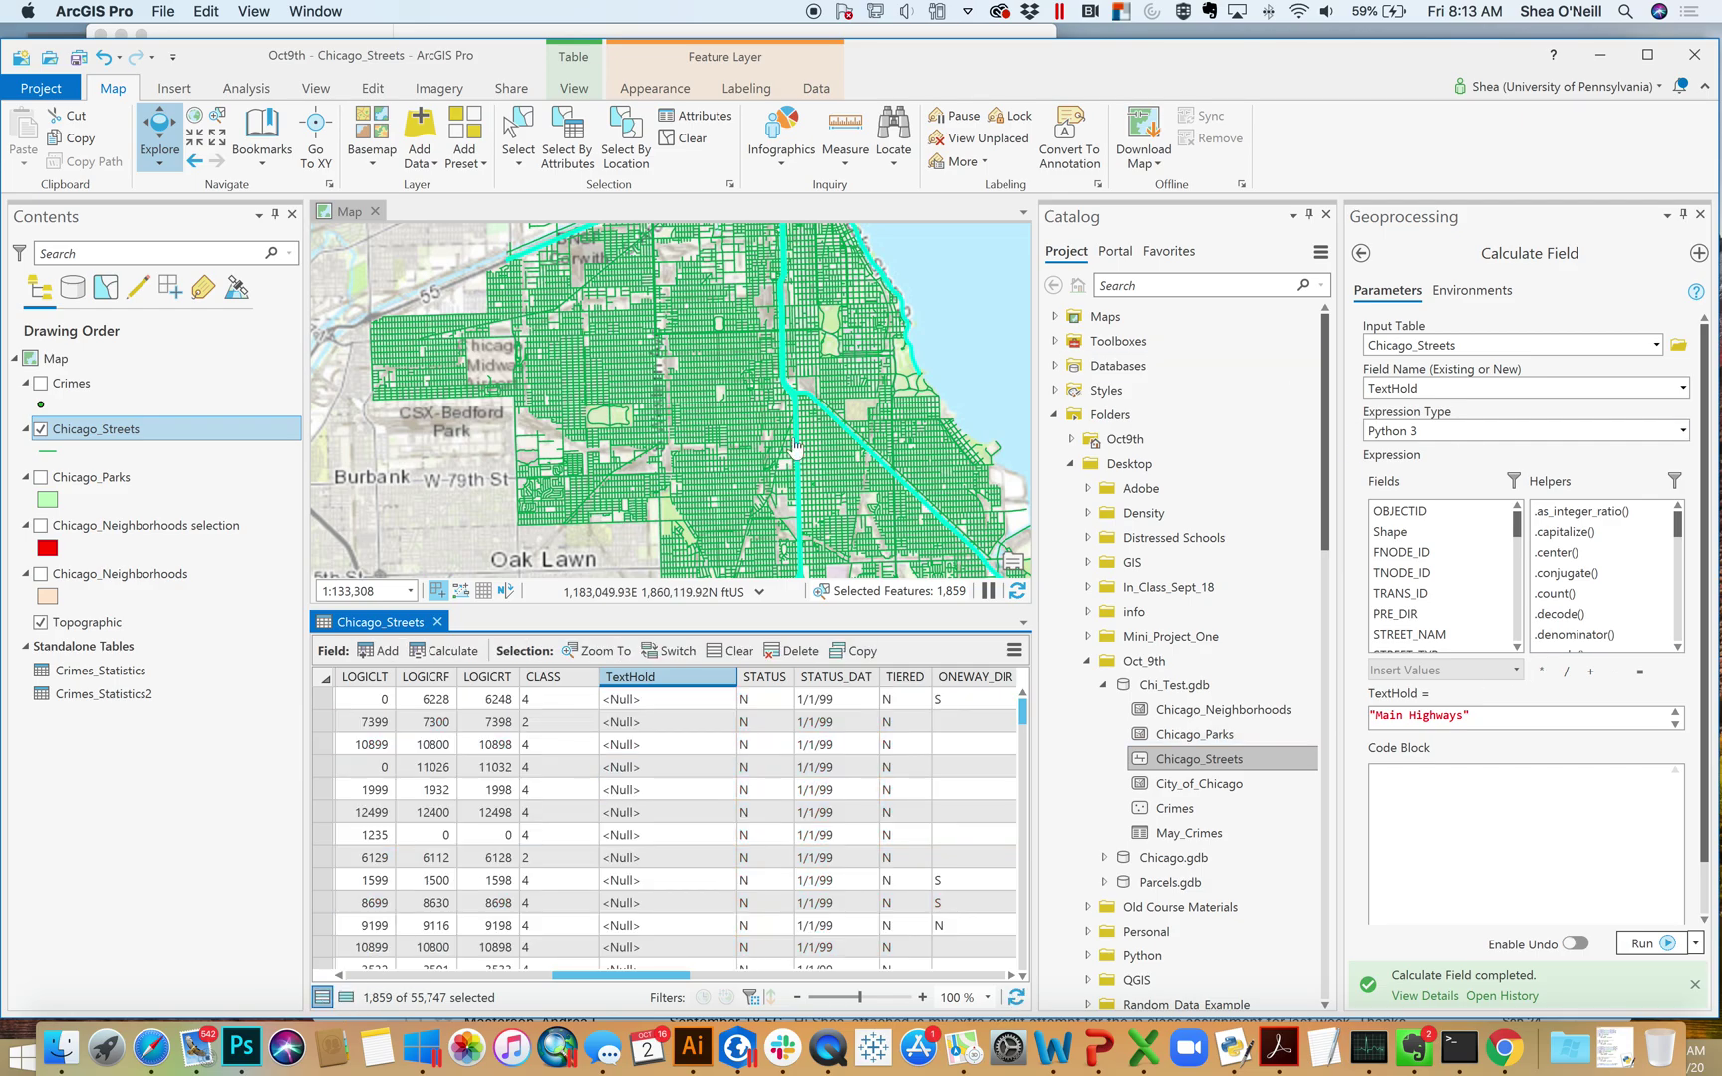
# Select the Chicago_Streets features by attribute where CLASS is equal to 2, as a new selection.
pyautogui.click(1362, 255)
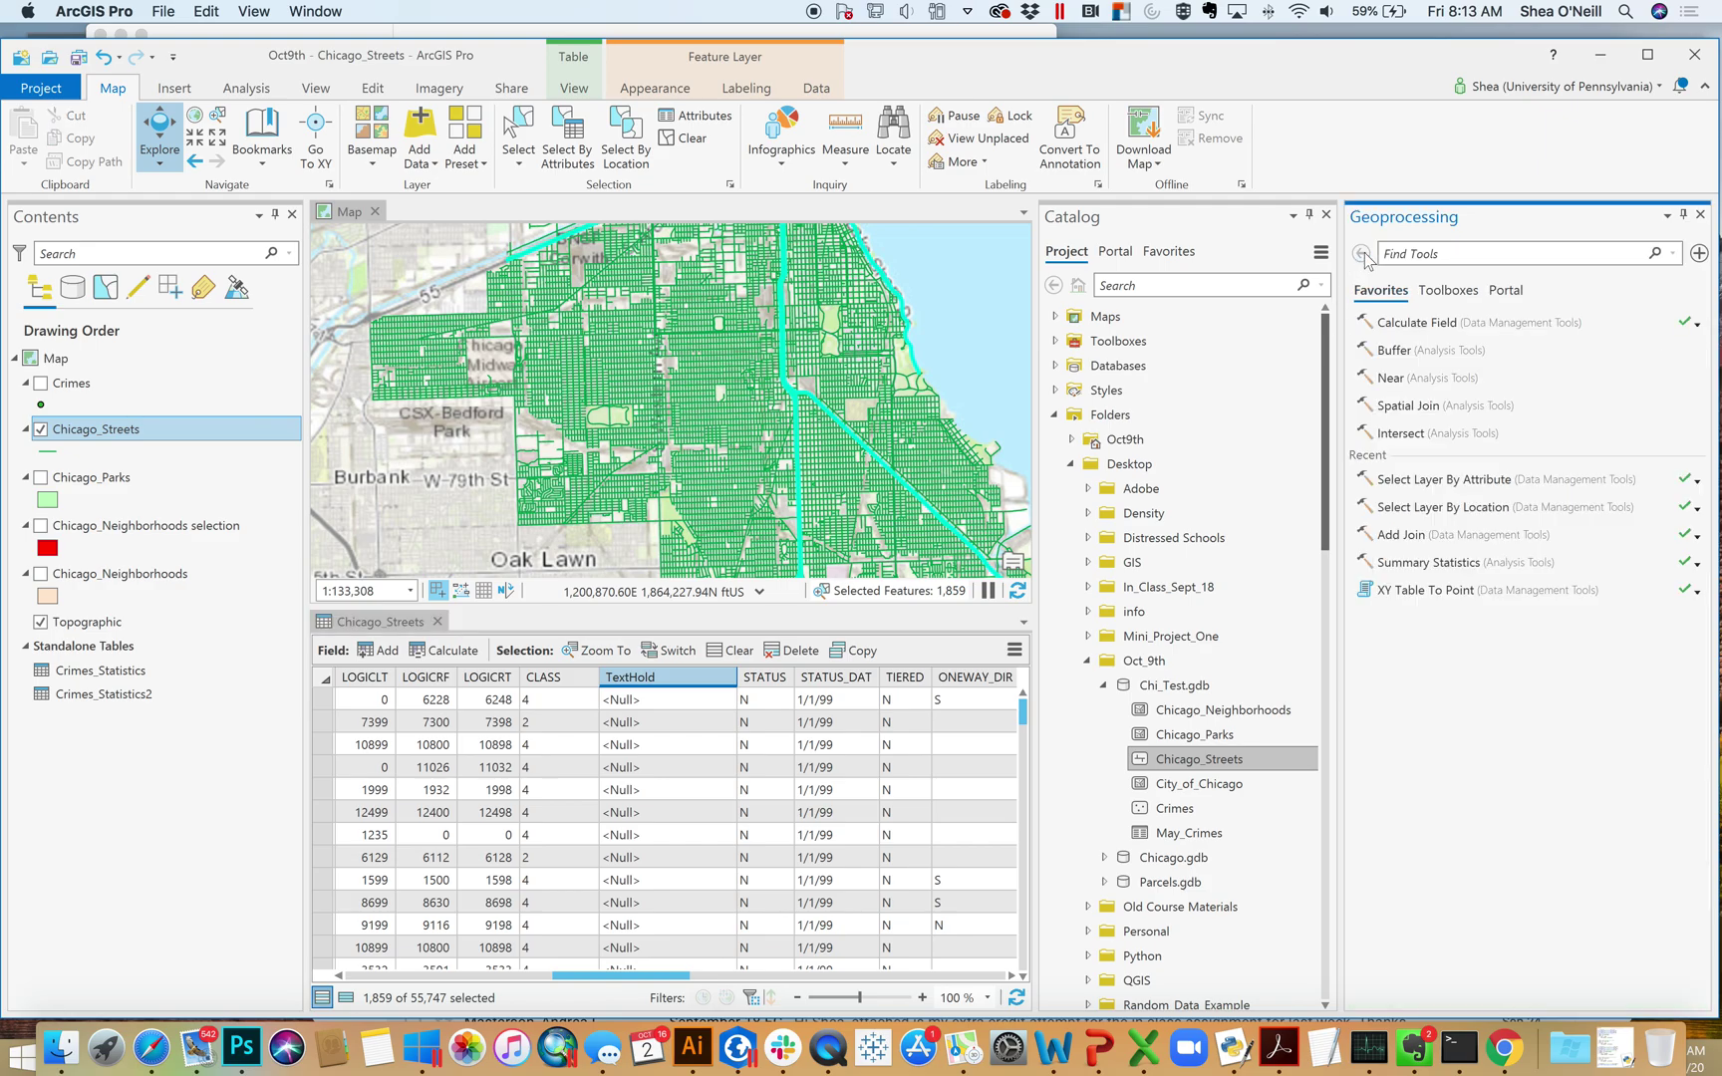
pyautogui.click(1450, 494)
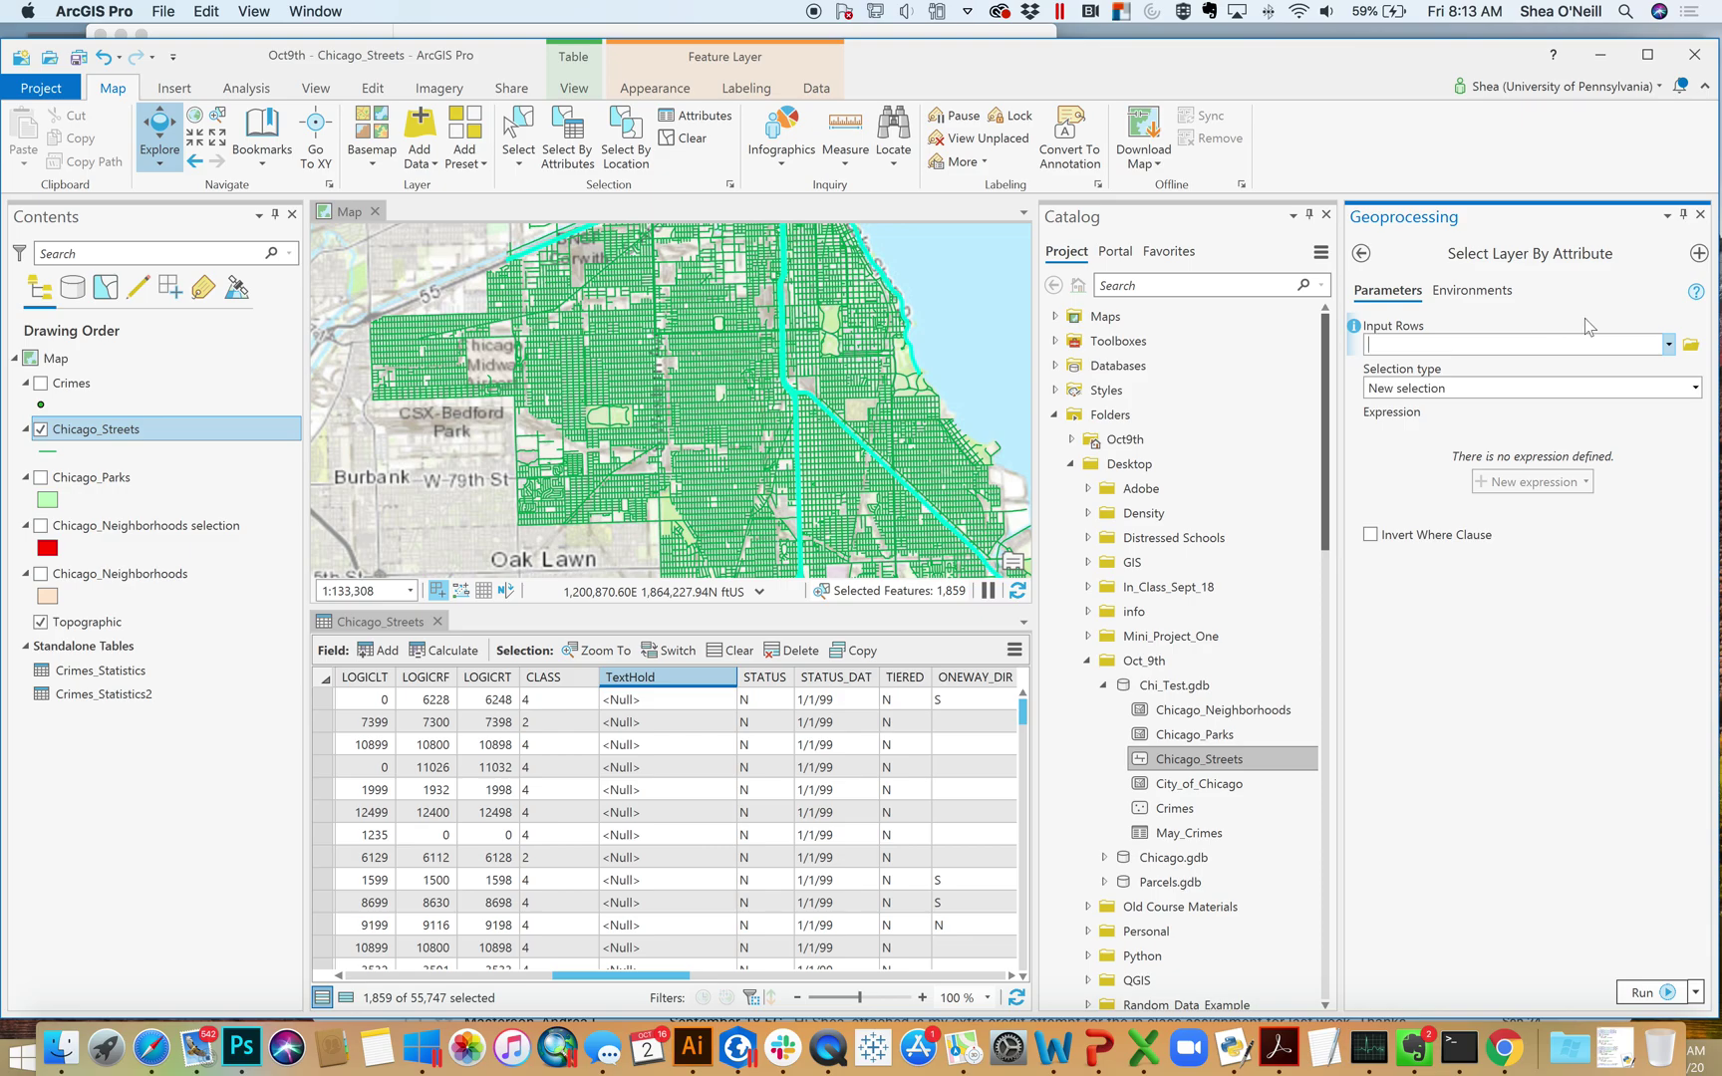
pyautogui.click(1668, 345)
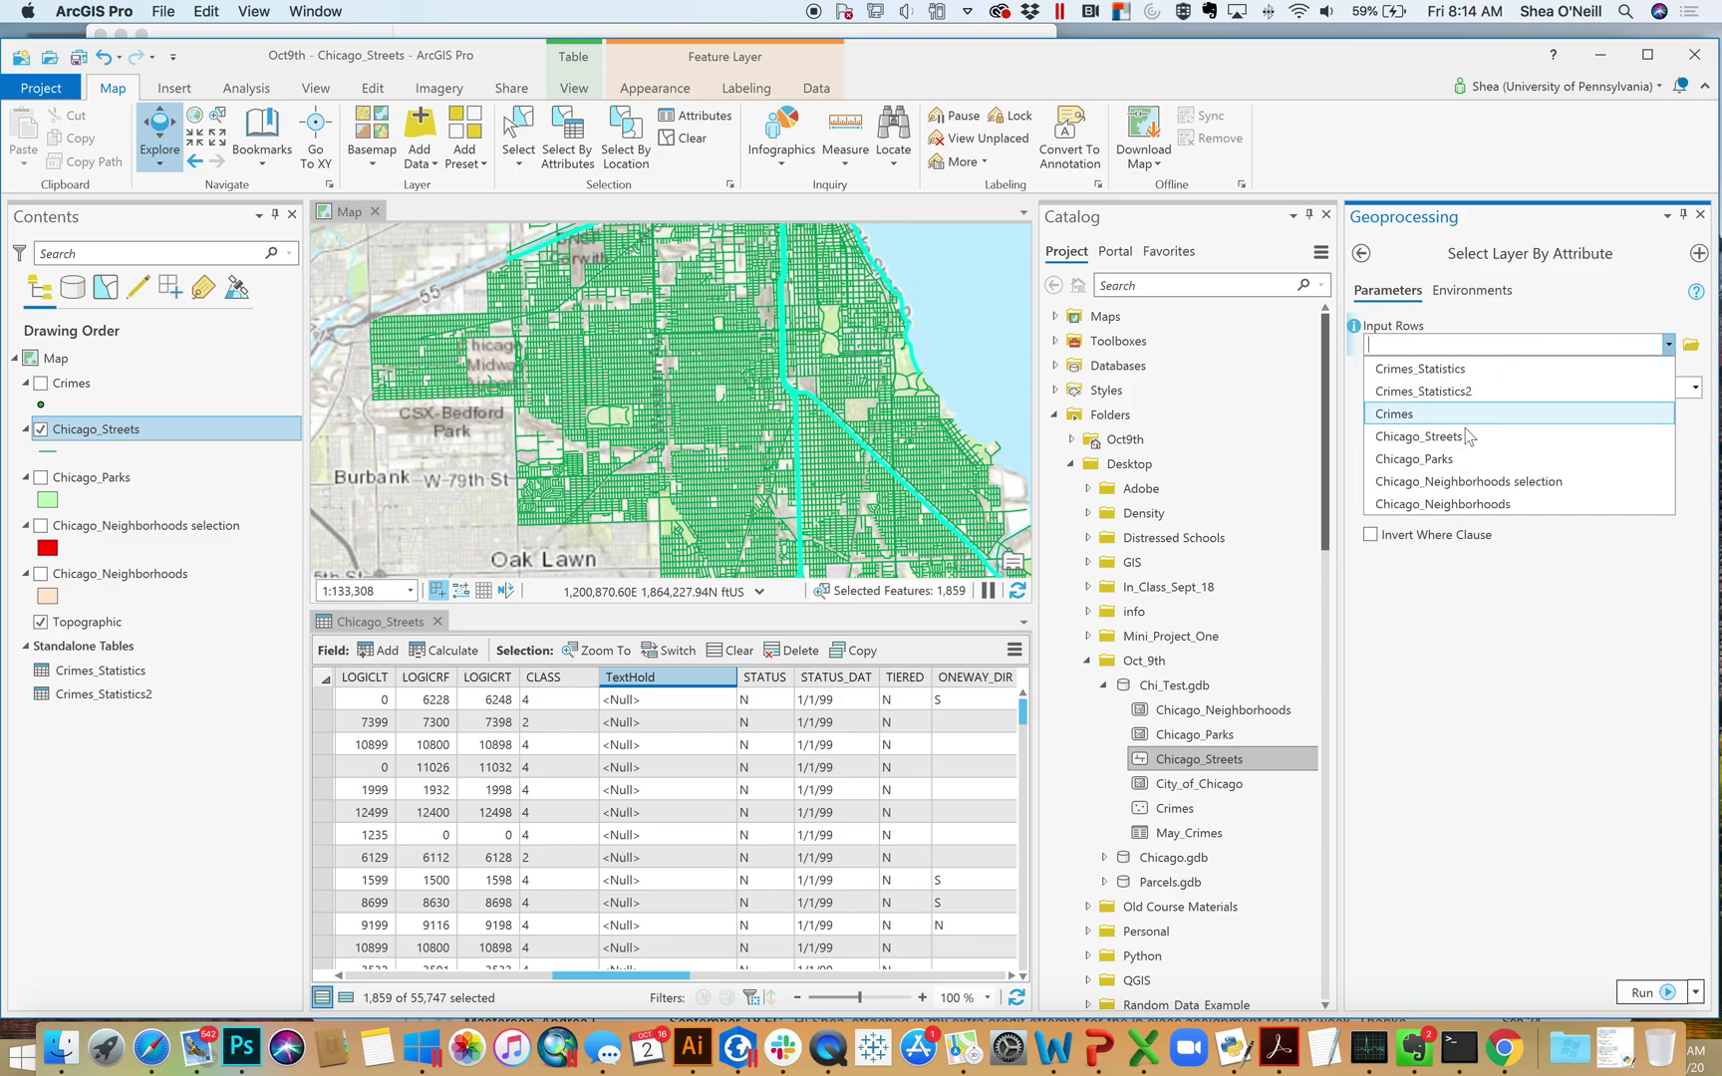
pyautogui.click(1465, 436)
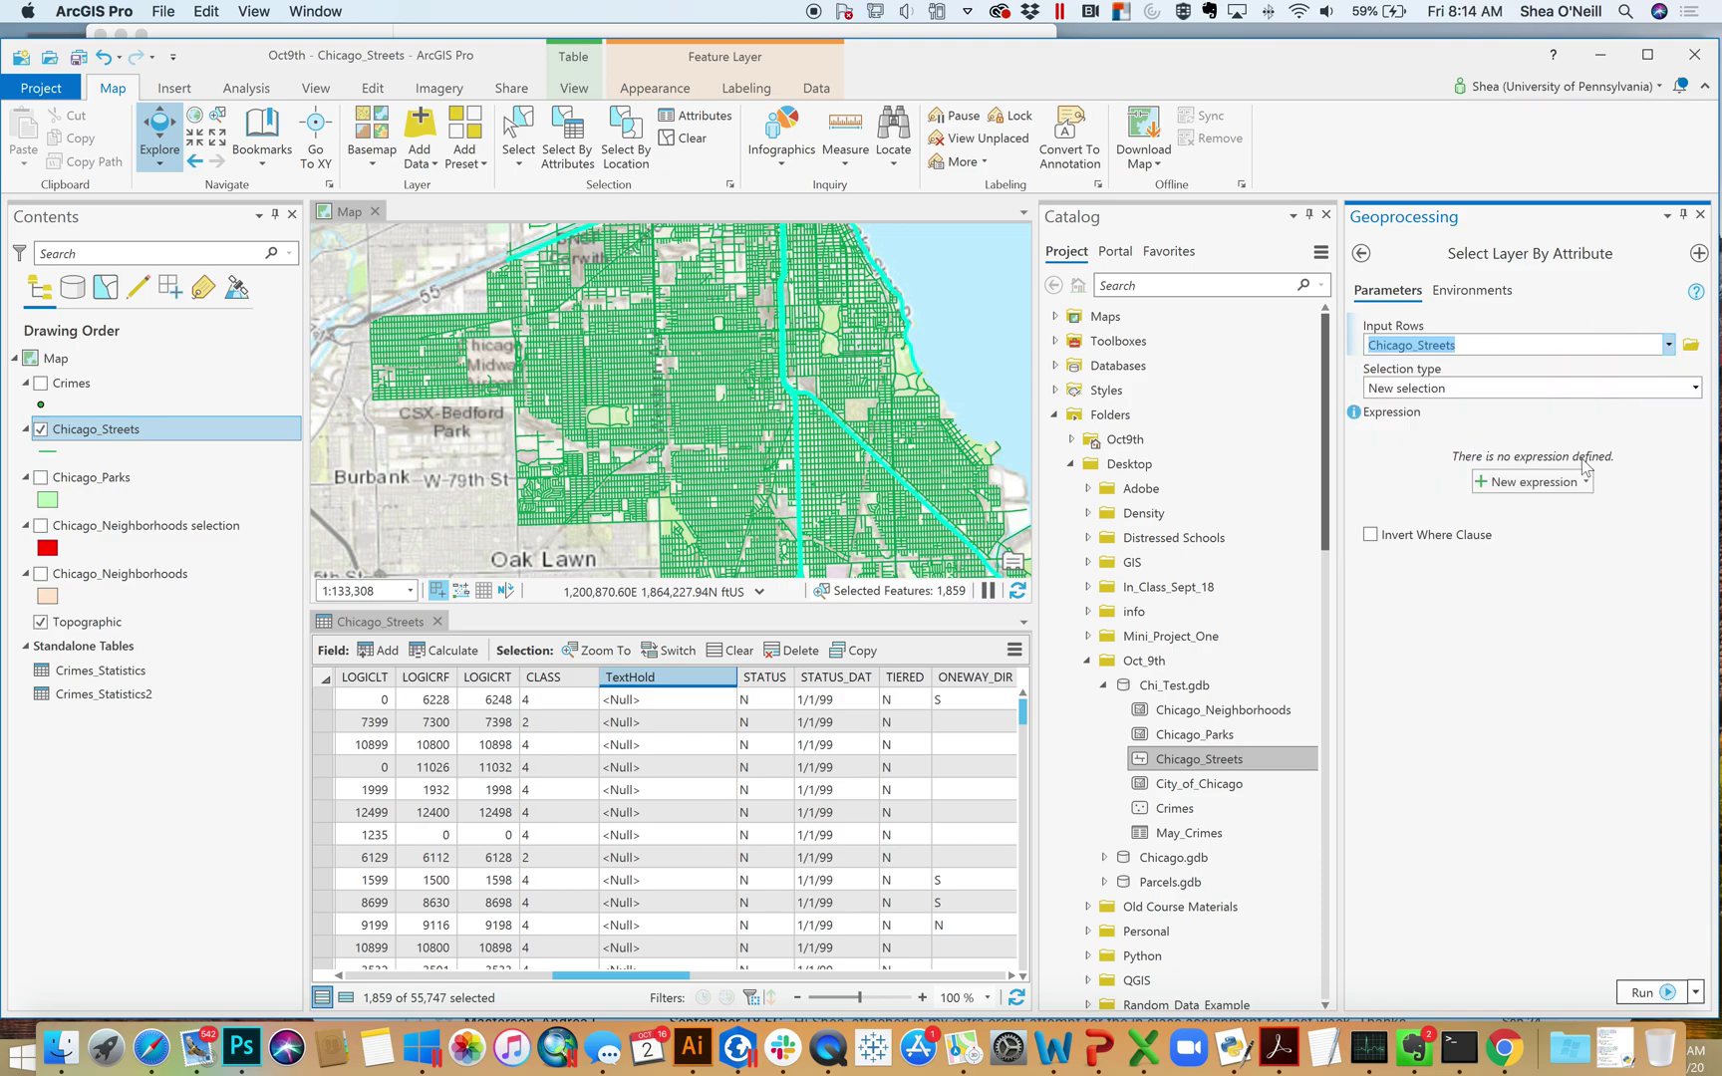
pyautogui.click(1540, 483)
pyautogui.click(1509, 507)
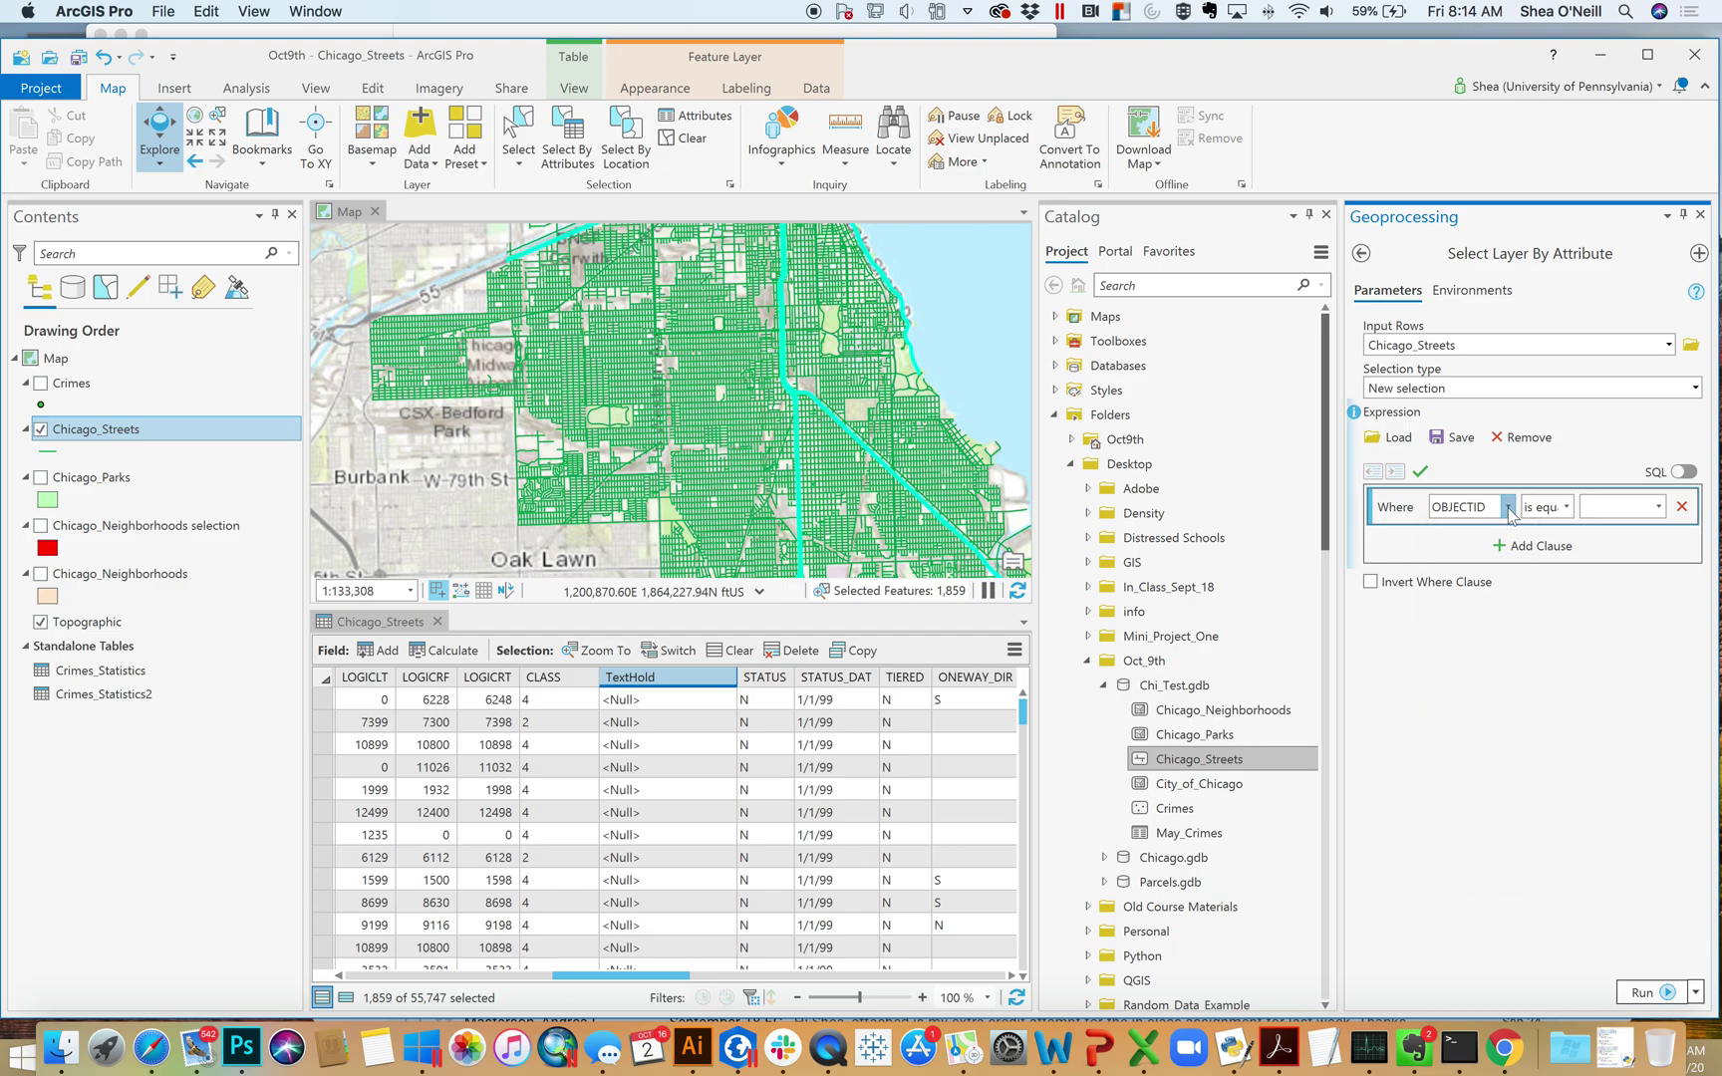
pyautogui.scroll(-2, 1537, 628)
pyautogui.scroll(-2, 1539, 643)
pyautogui.click(1460, 709)
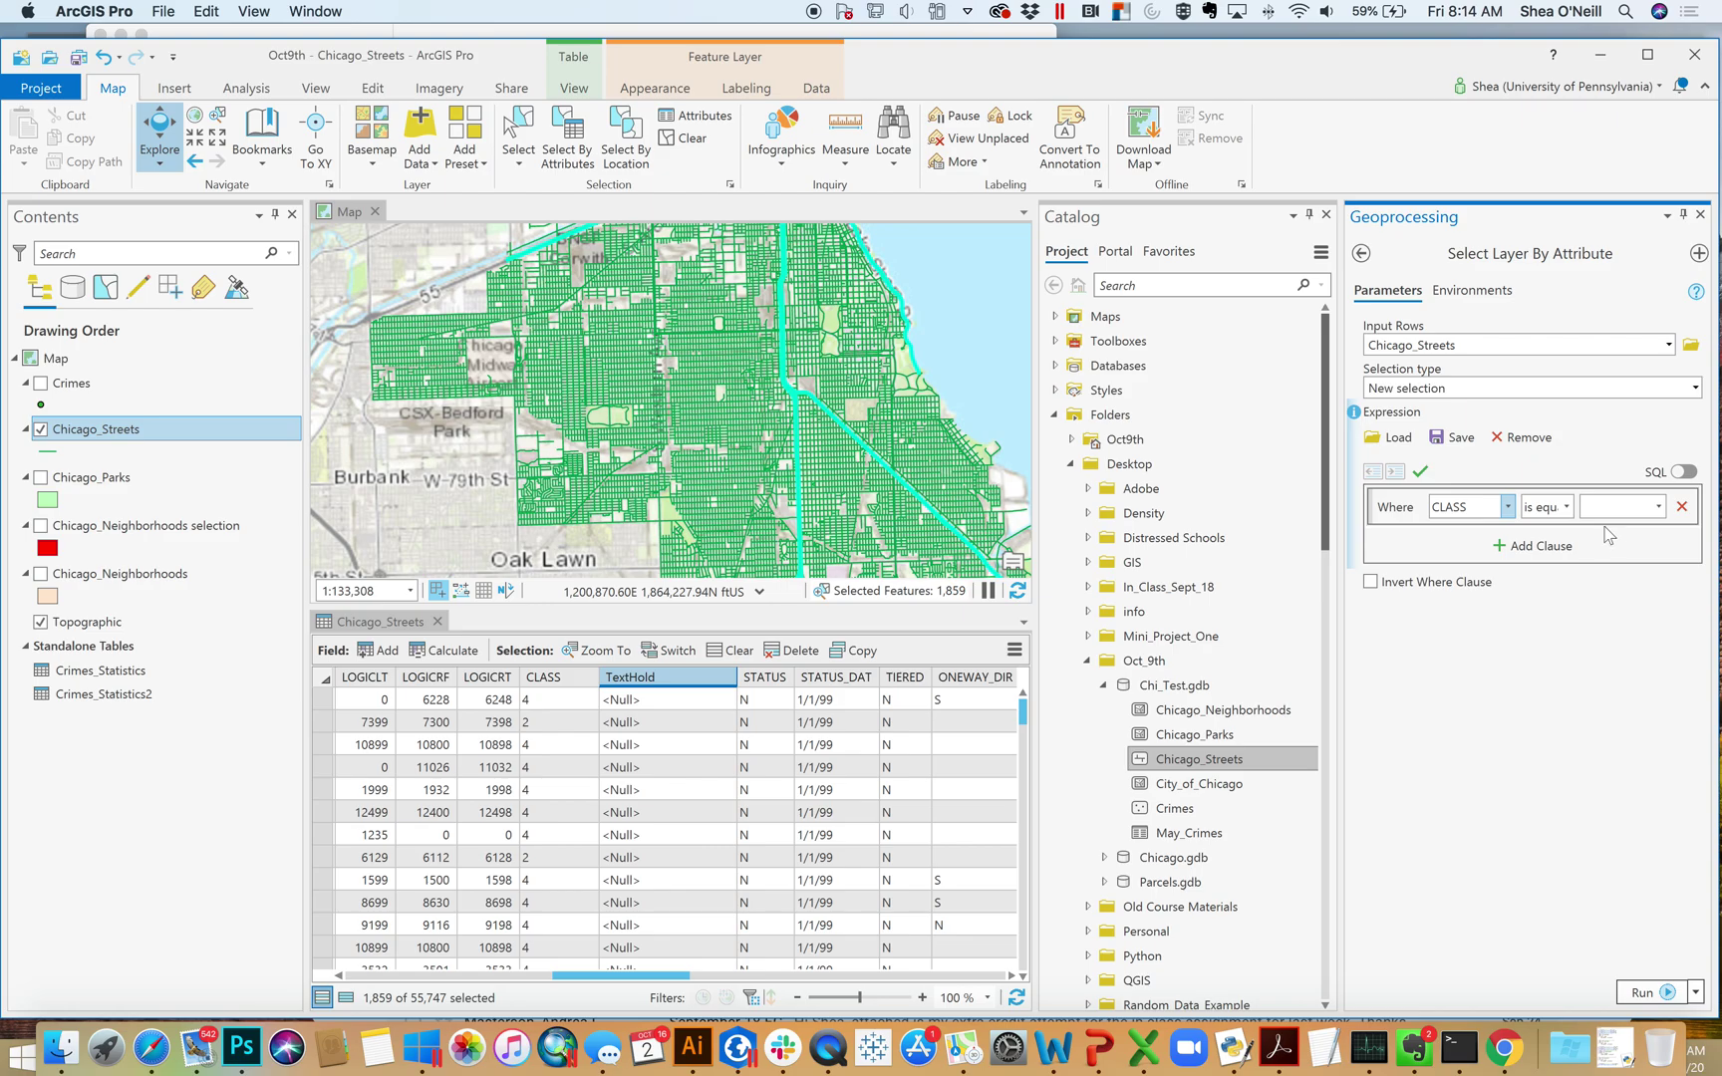
pyautogui.click(1657, 508)
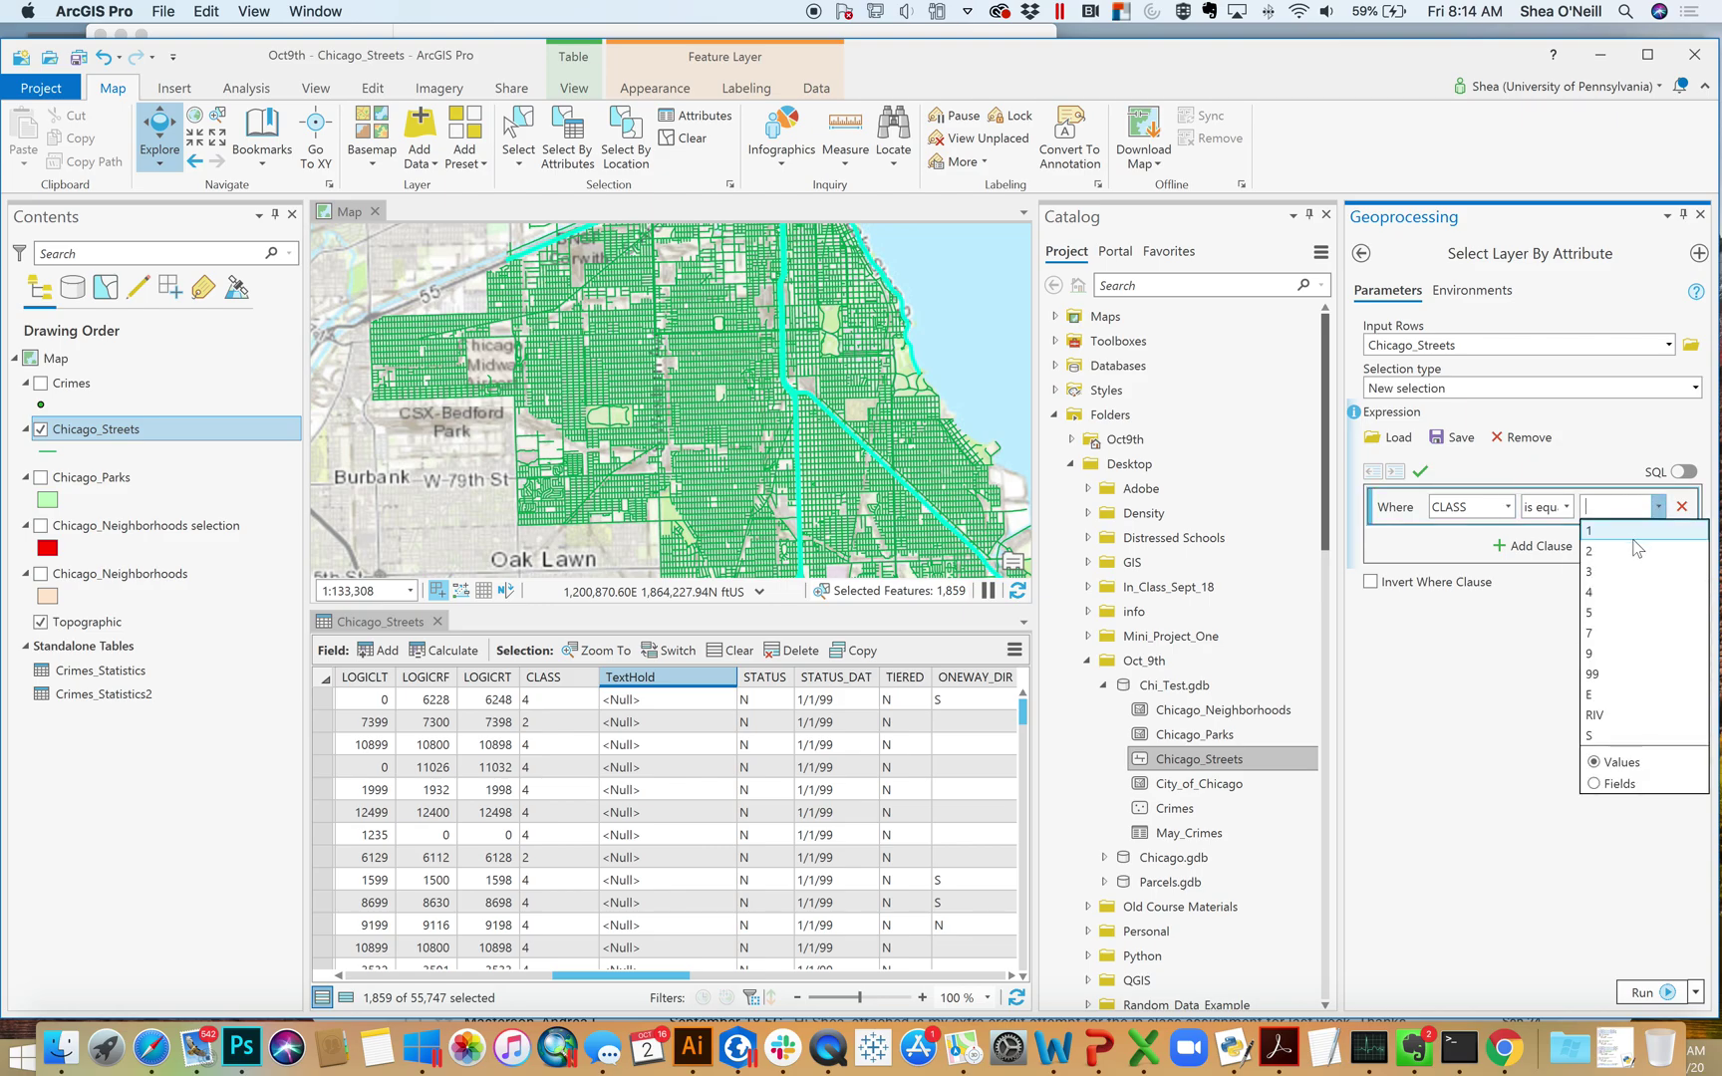
pyautogui.click(1630, 550)
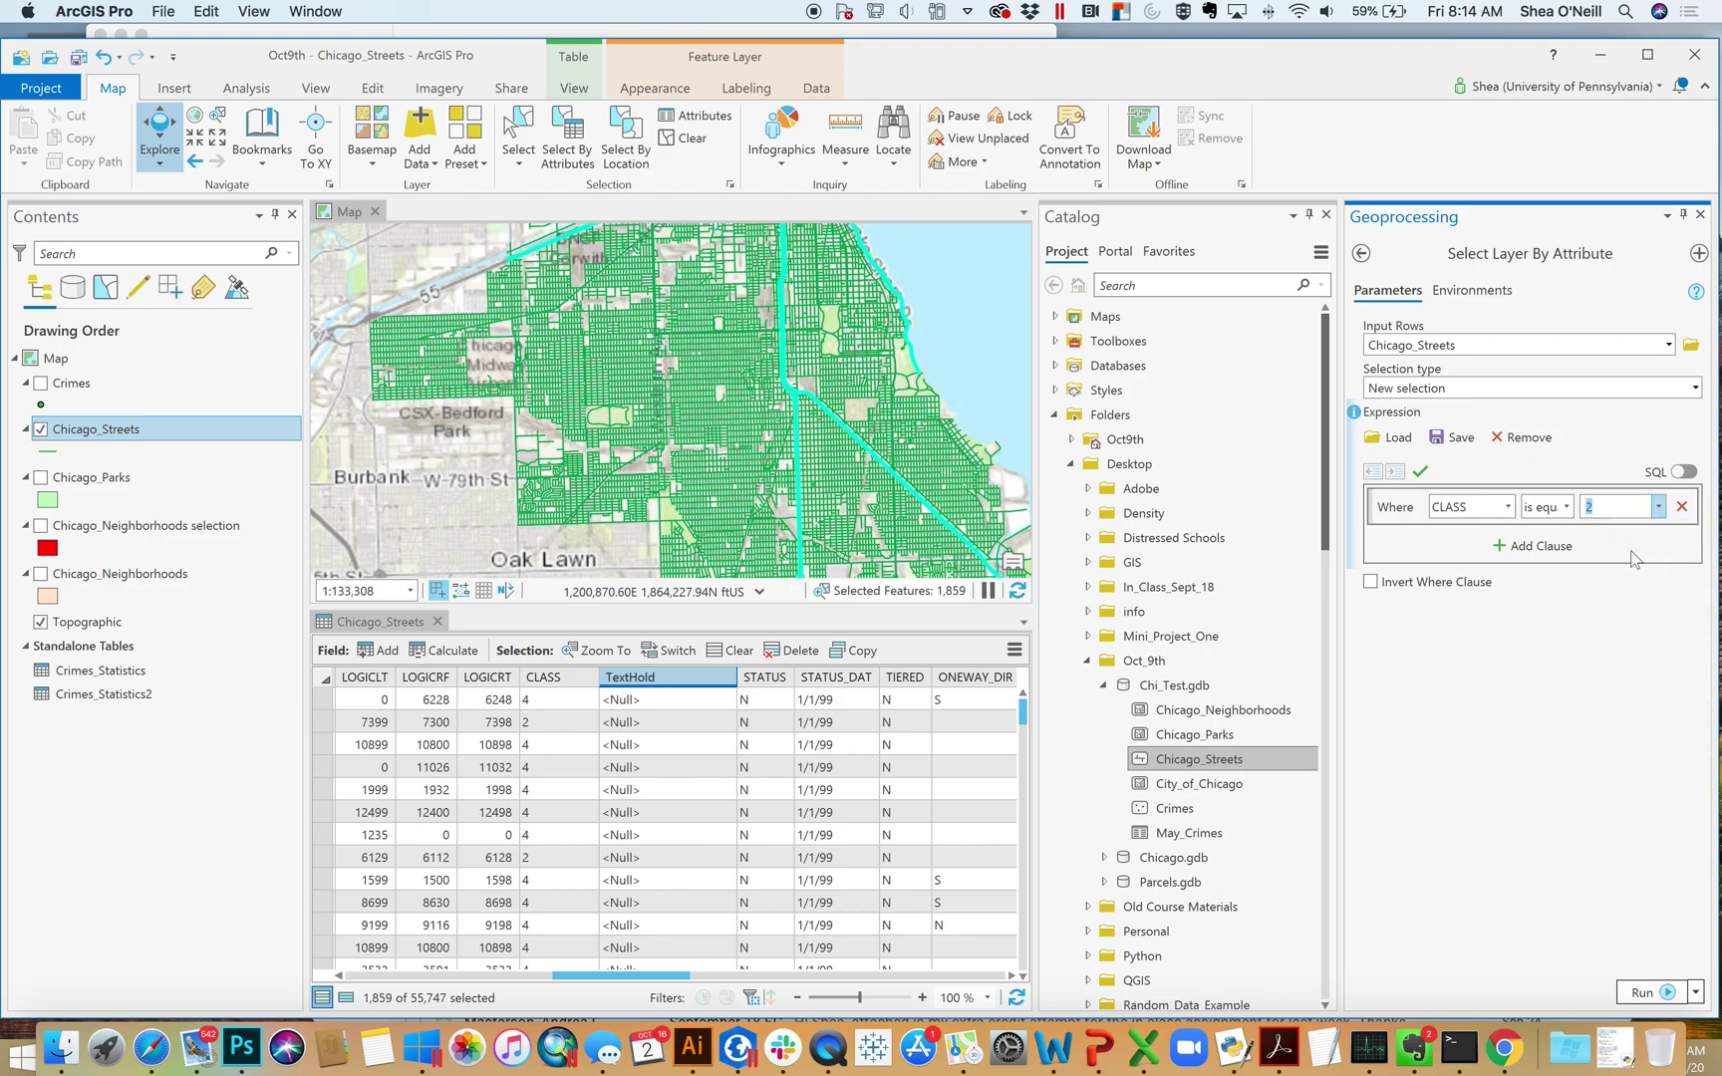
pyautogui.click(1676, 1001)
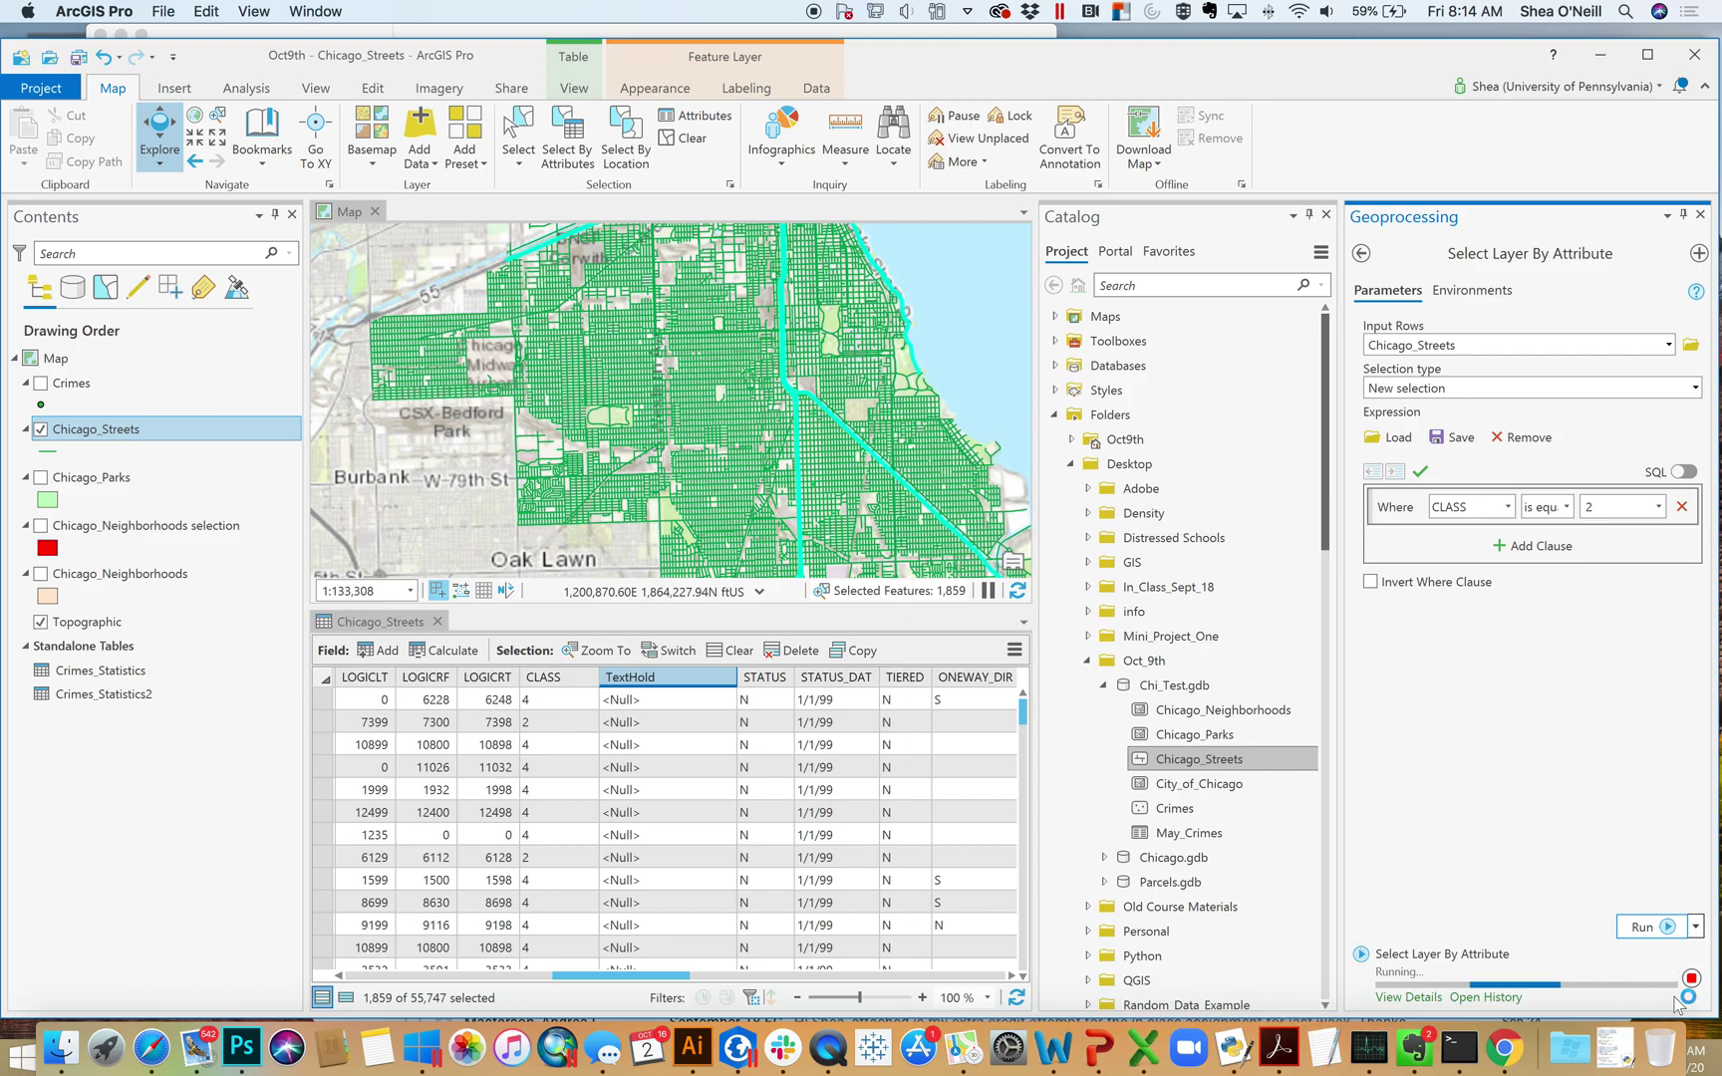
pyautogui.moveTo(1677, 1001)
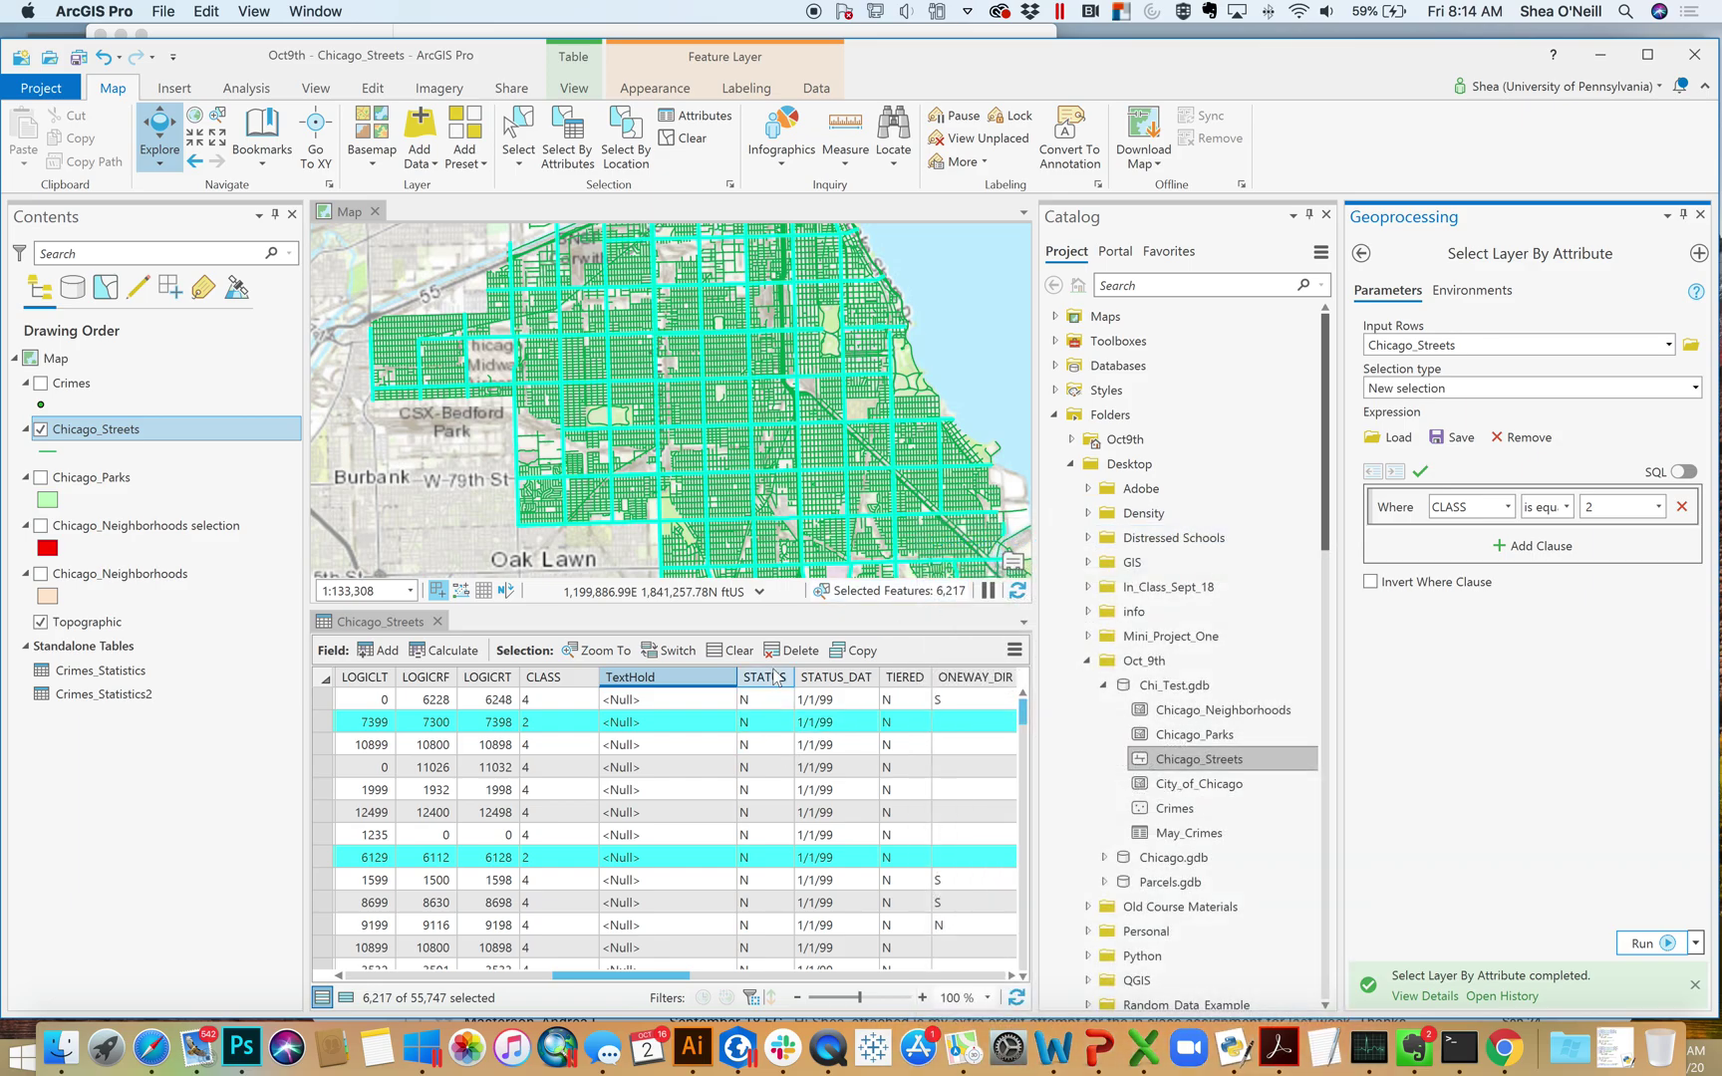
# Calculate TextHold as "Main Boulevards" for the selected class 2 streets.
pyautogui.rightClick(692, 683)
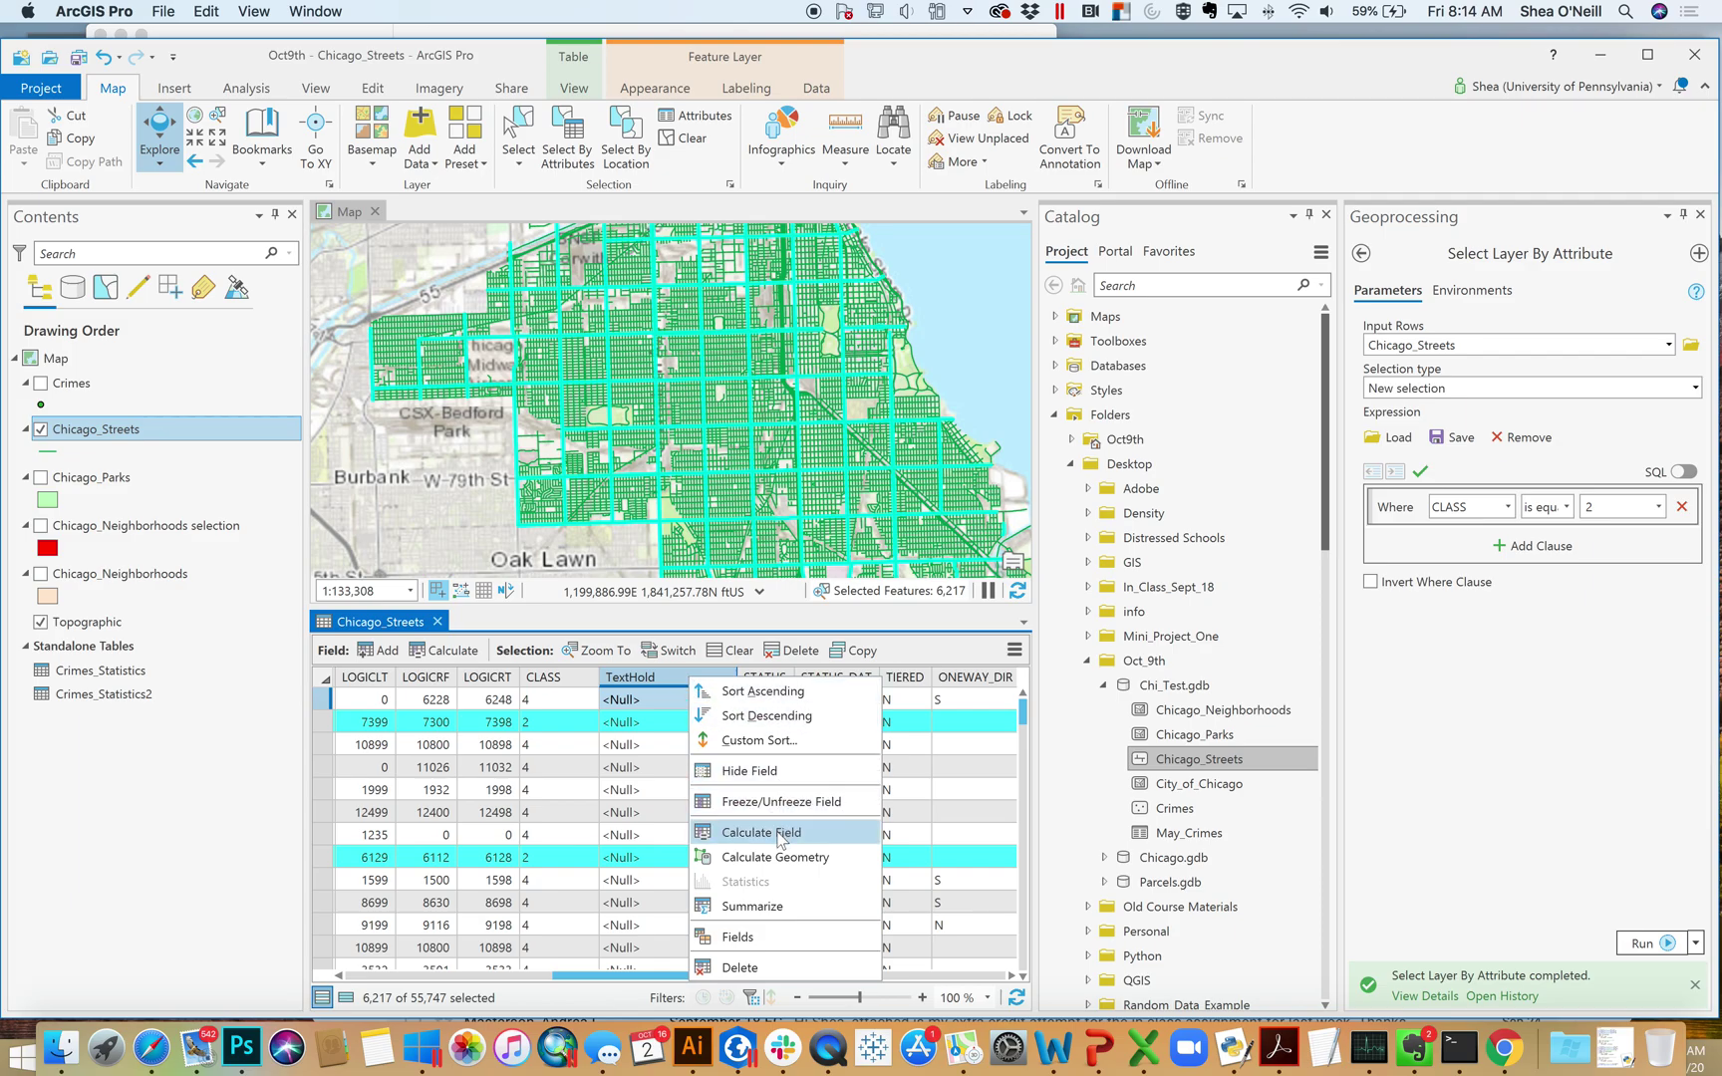
pyautogui.click(760, 833)
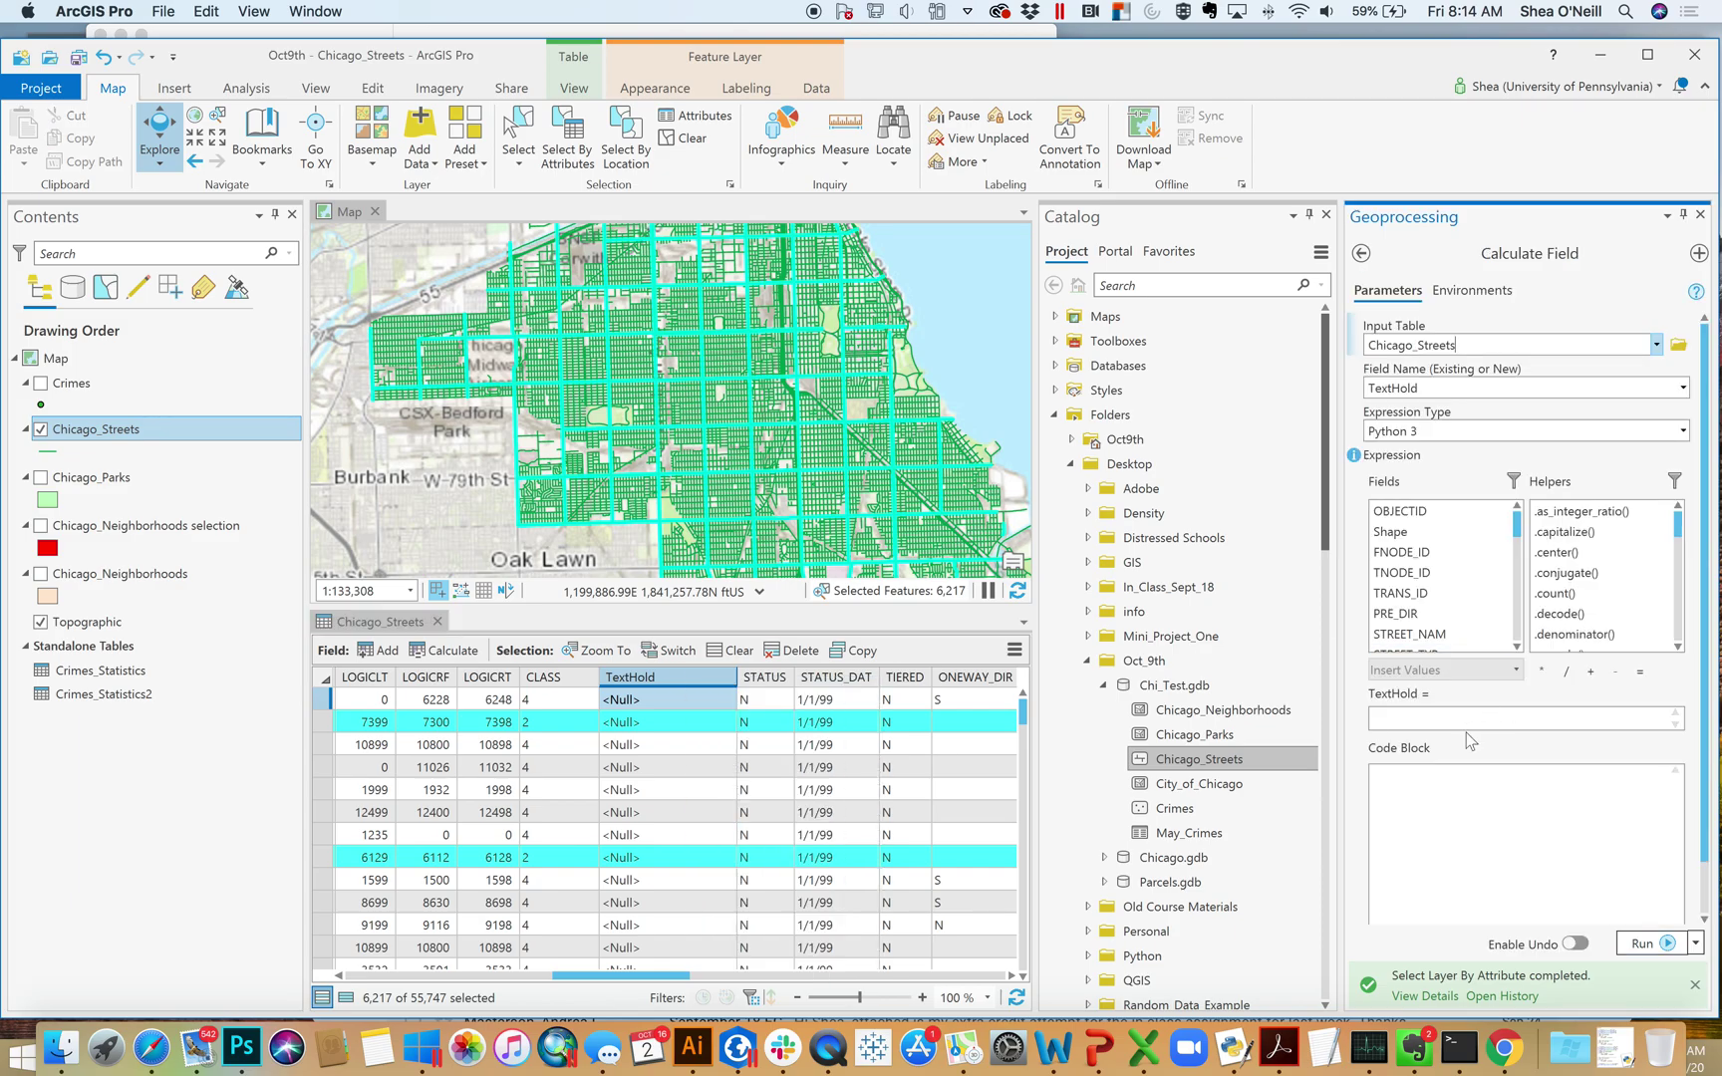
pyautogui.click(1449, 719)
pyautogui.write('"Main Boulevards"')
pyautogui.click(1662, 945)
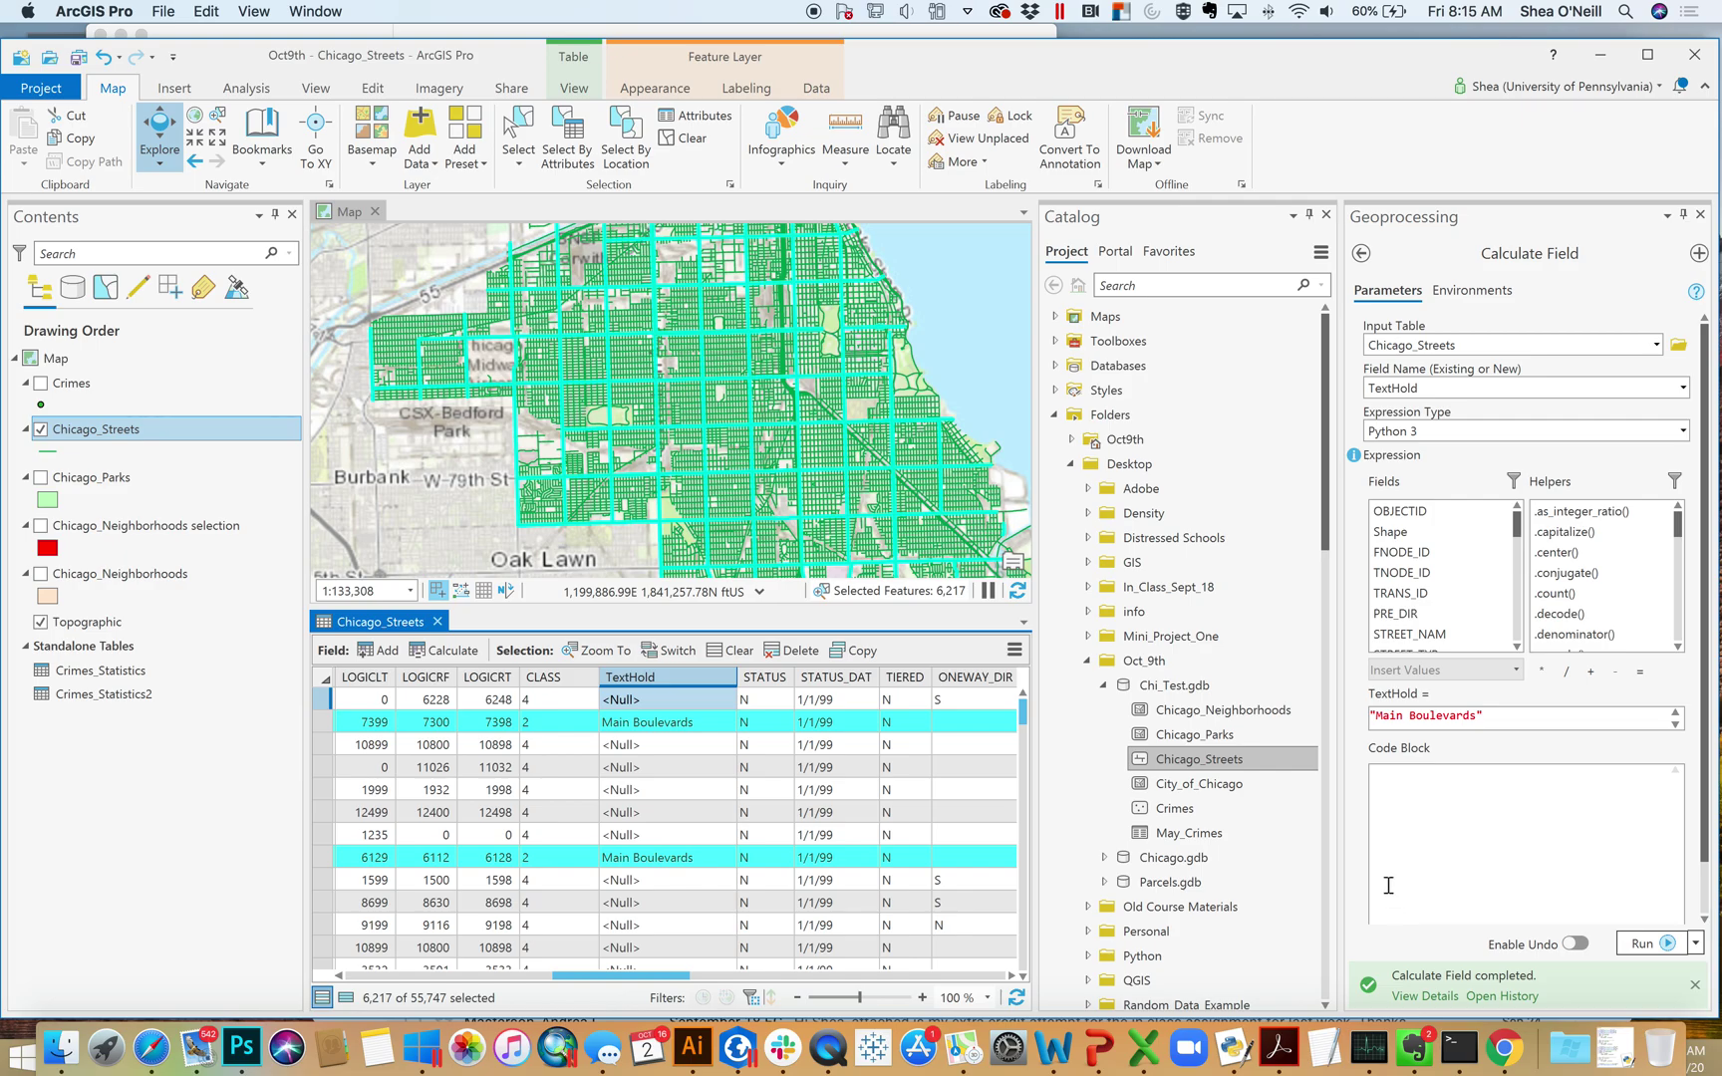
# Clear the street selection and empty the TextHold expression in Calculate Field.
pyautogui.click(695, 142)
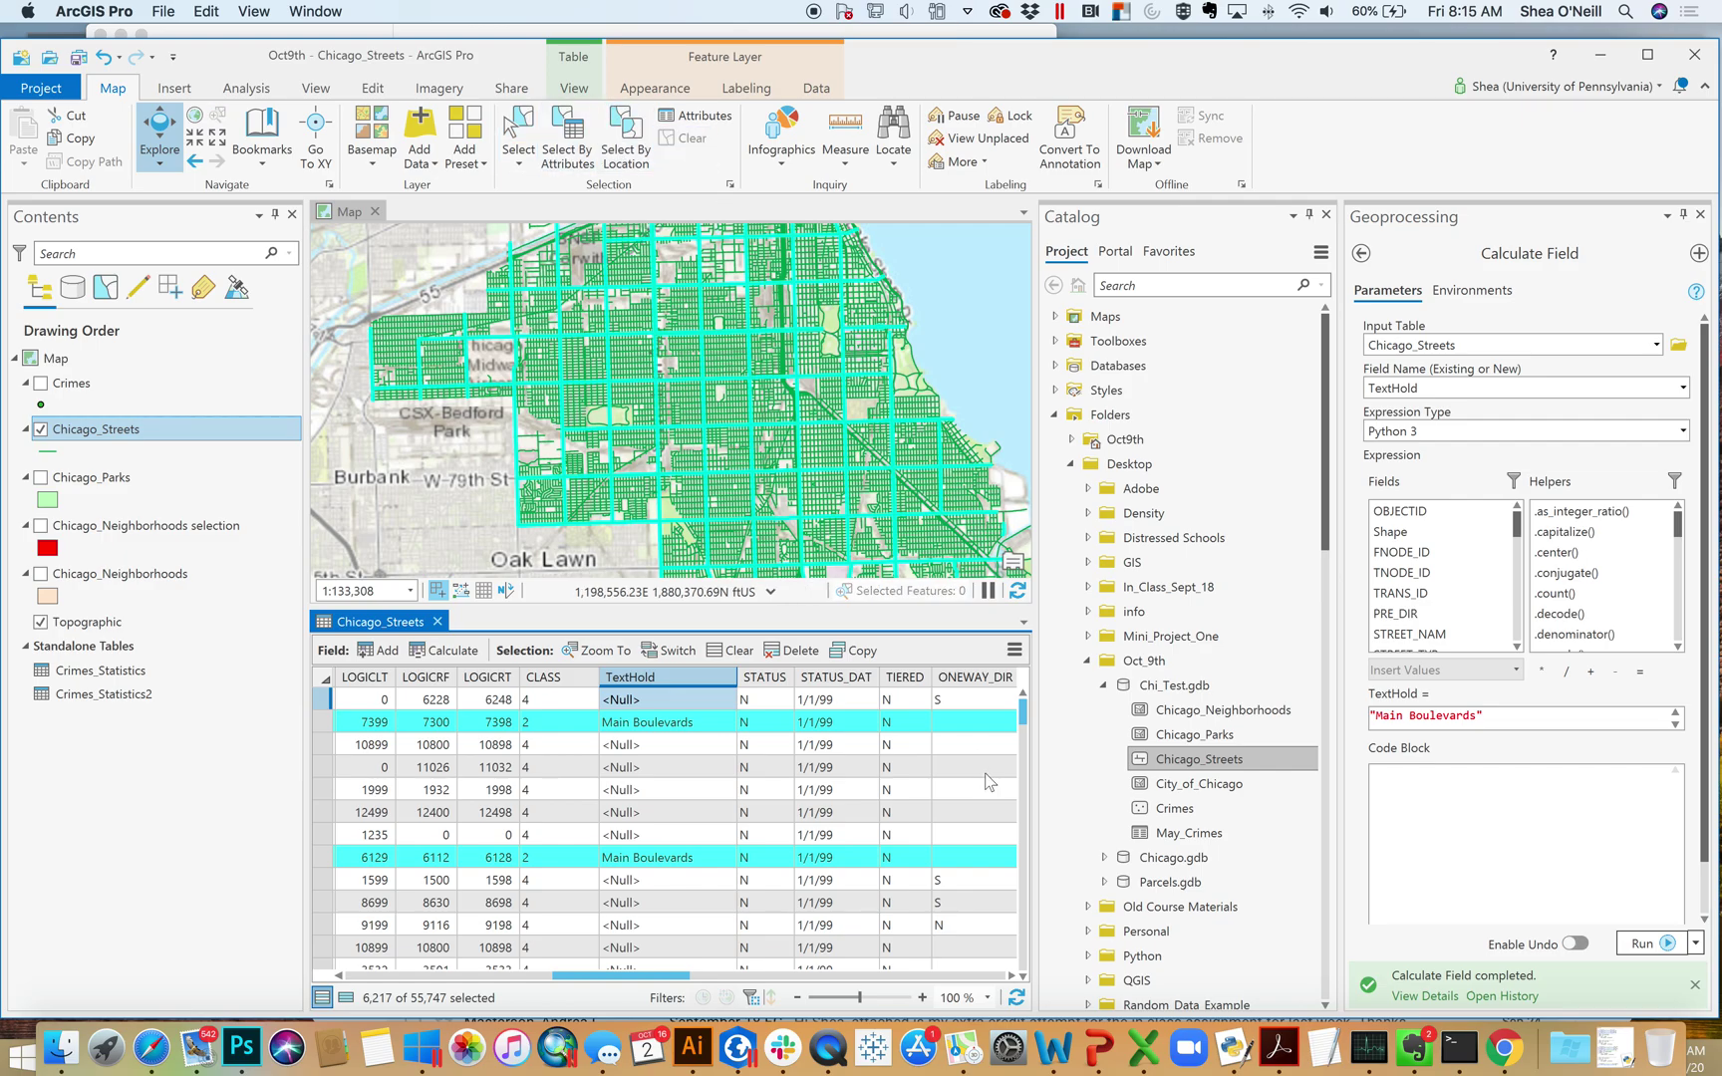
pyautogui.moveTo(1515, 718); pyautogui.dragTo(1356, 722)
pyautogui.press('BackSpace')
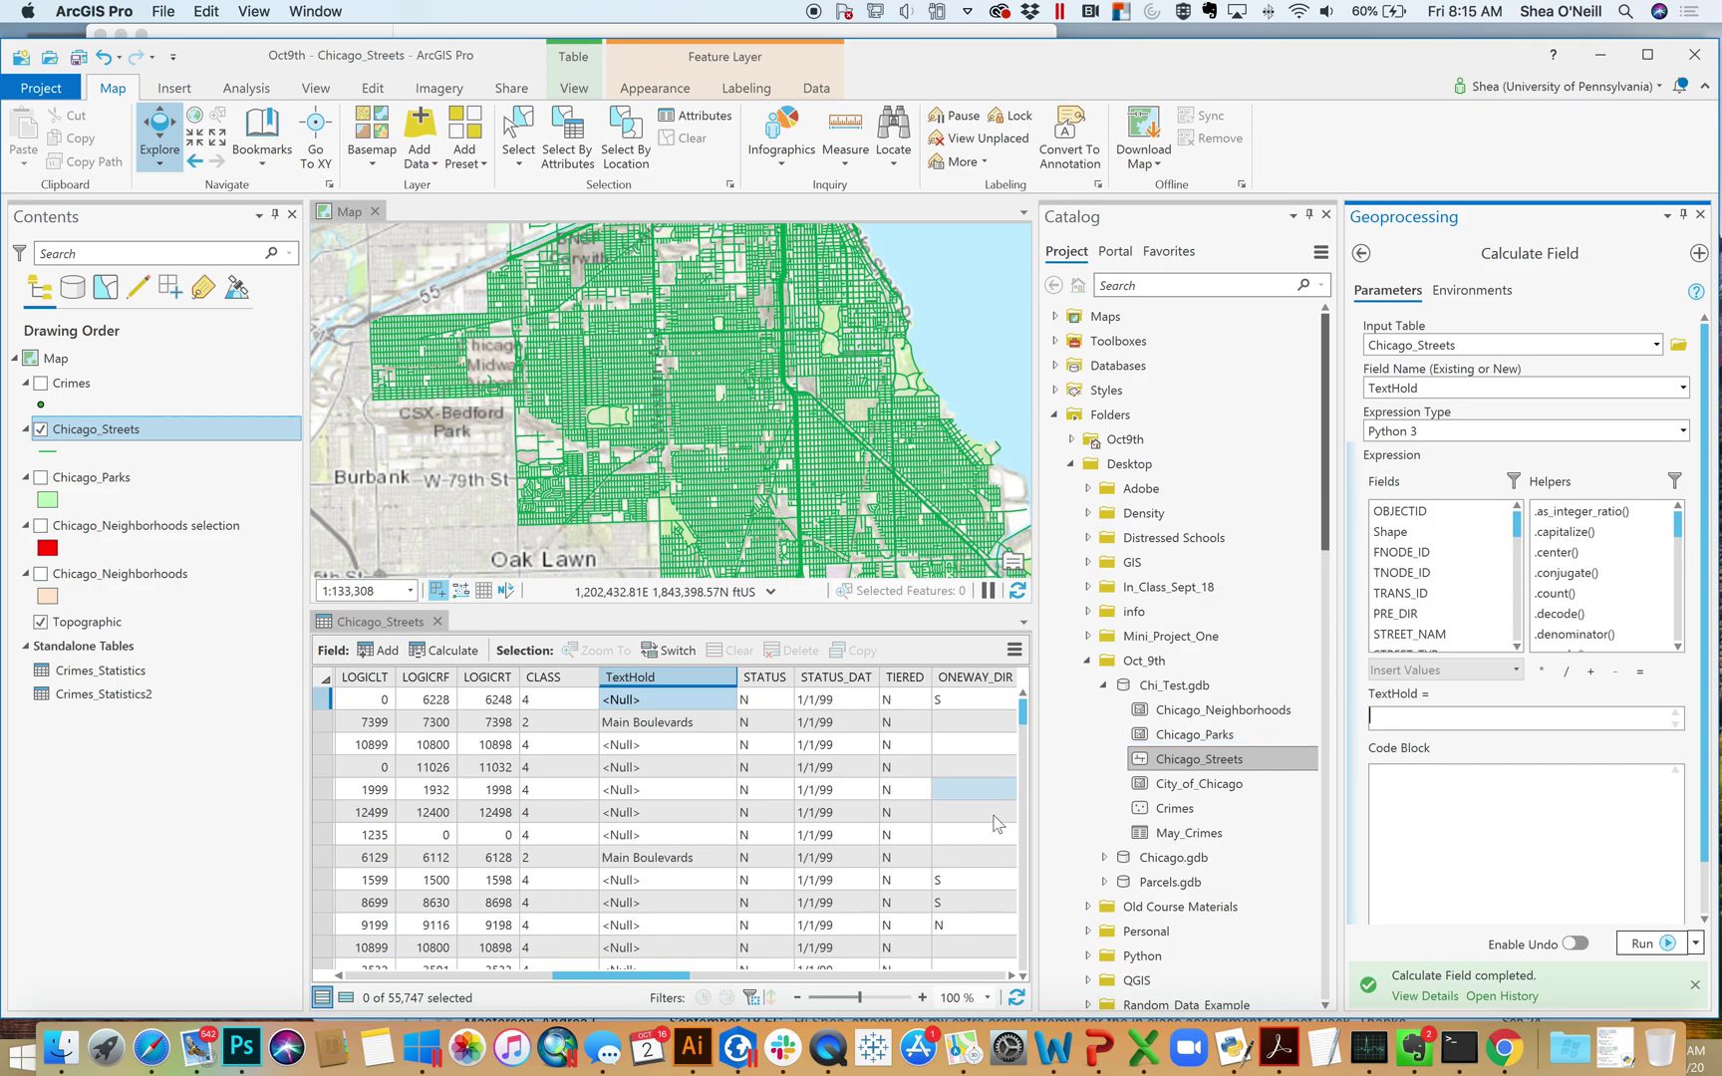
# Check the table's street name columns and start the TextHold expression with PRE_DIR and STREET_NAM joined by a space: !PRE_DIR! + " "+!STREET_NAM!
pyautogui.moveTo(677, 983); pyautogui.dragTo(826, 974)
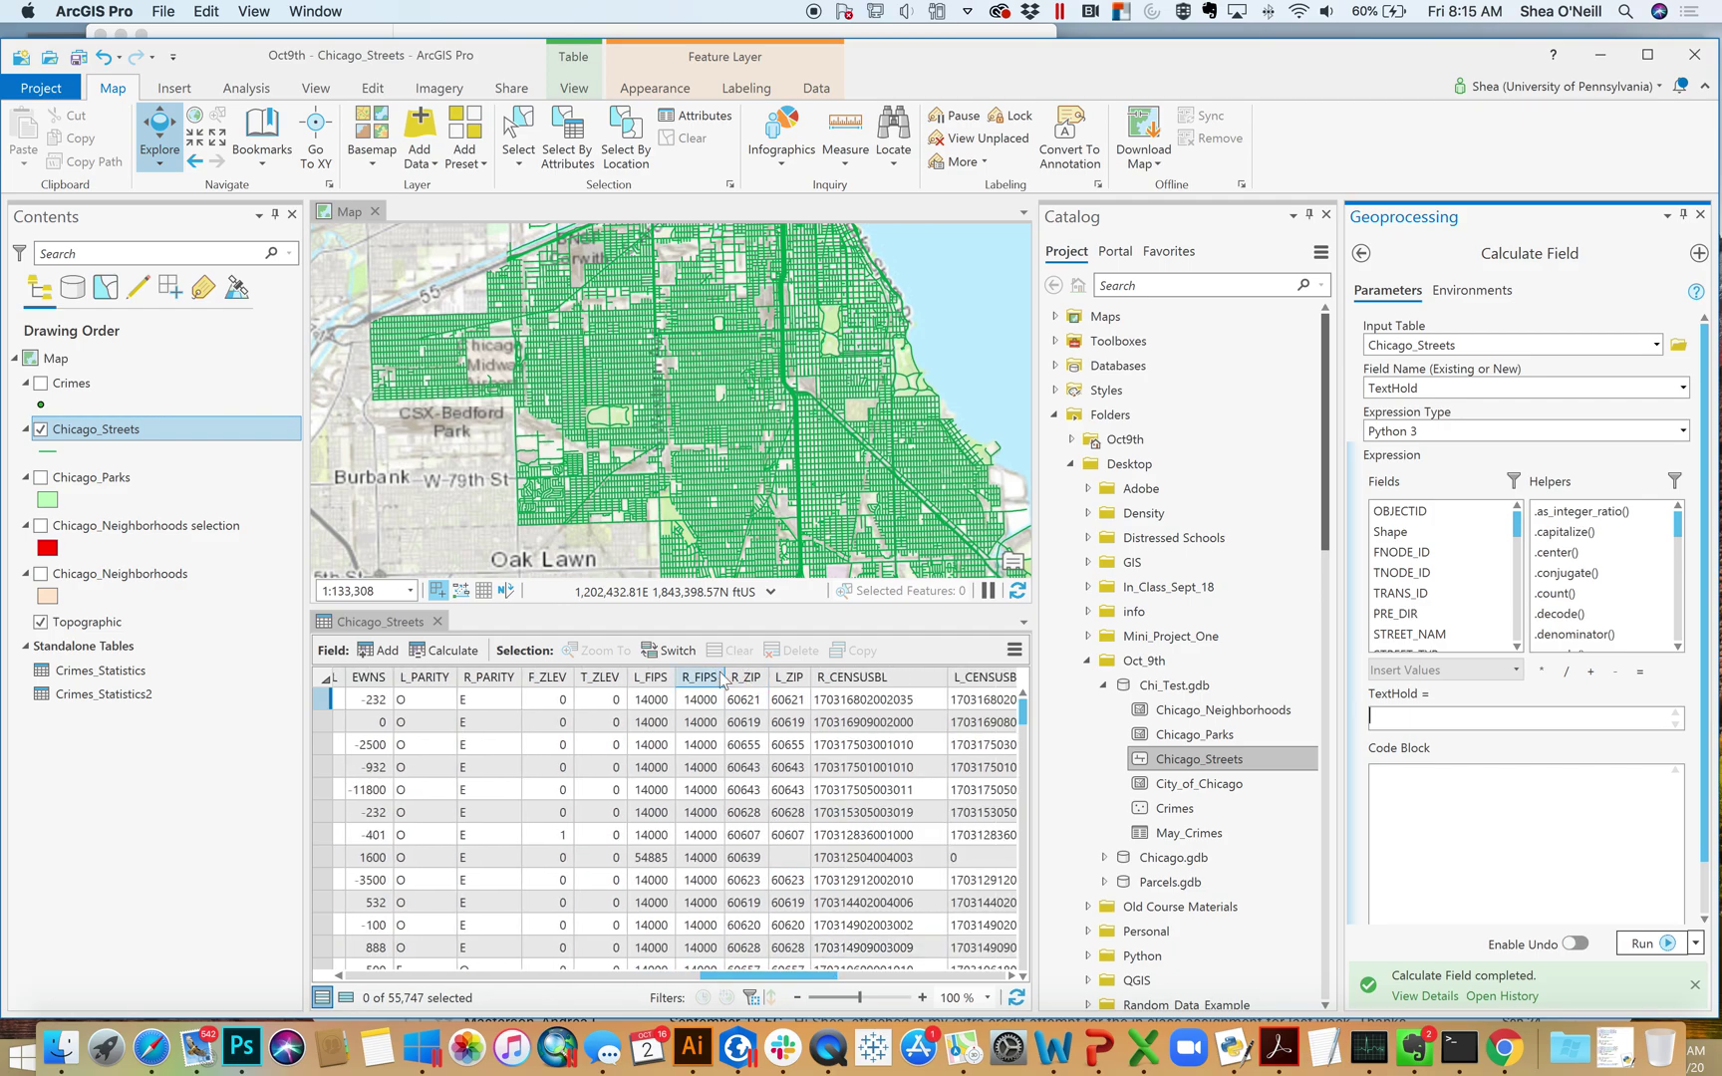
pyautogui.moveTo(828, 981); pyautogui.dragTo(525, 945)
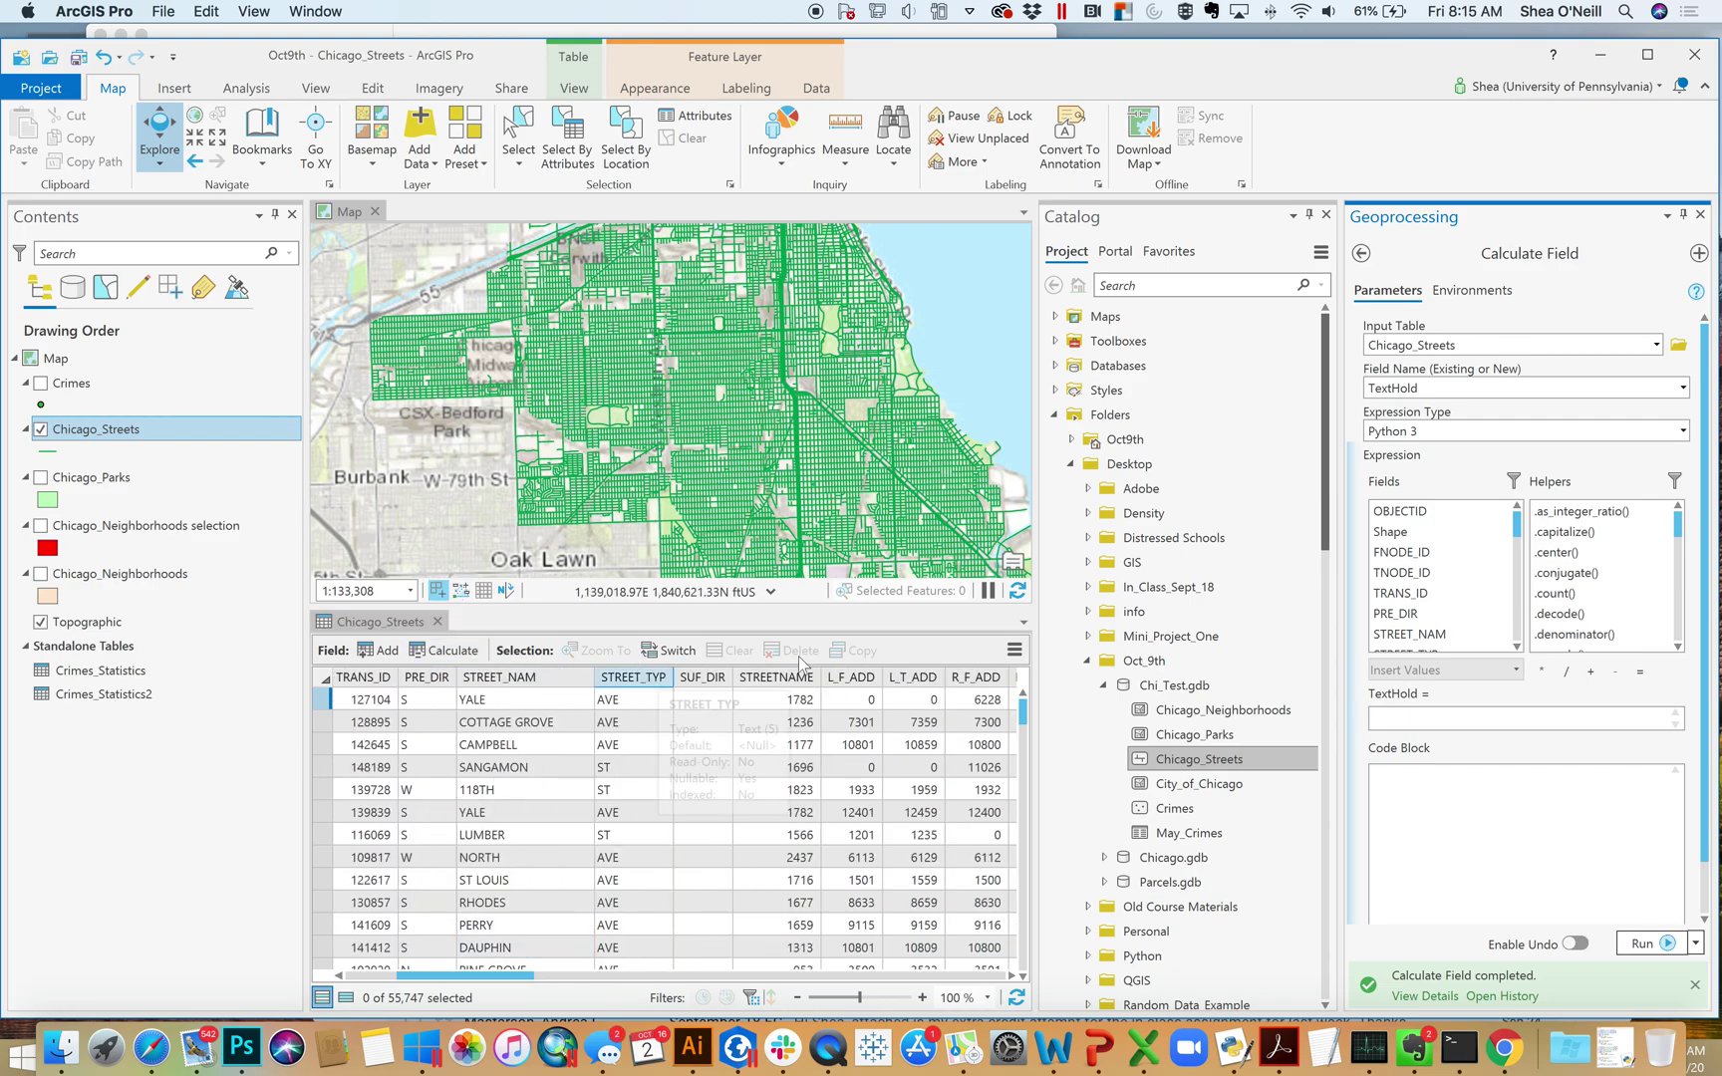
pyautogui.click(506, 983)
pyautogui.moveTo(508, 979); pyautogui.dragTo(685, 963)
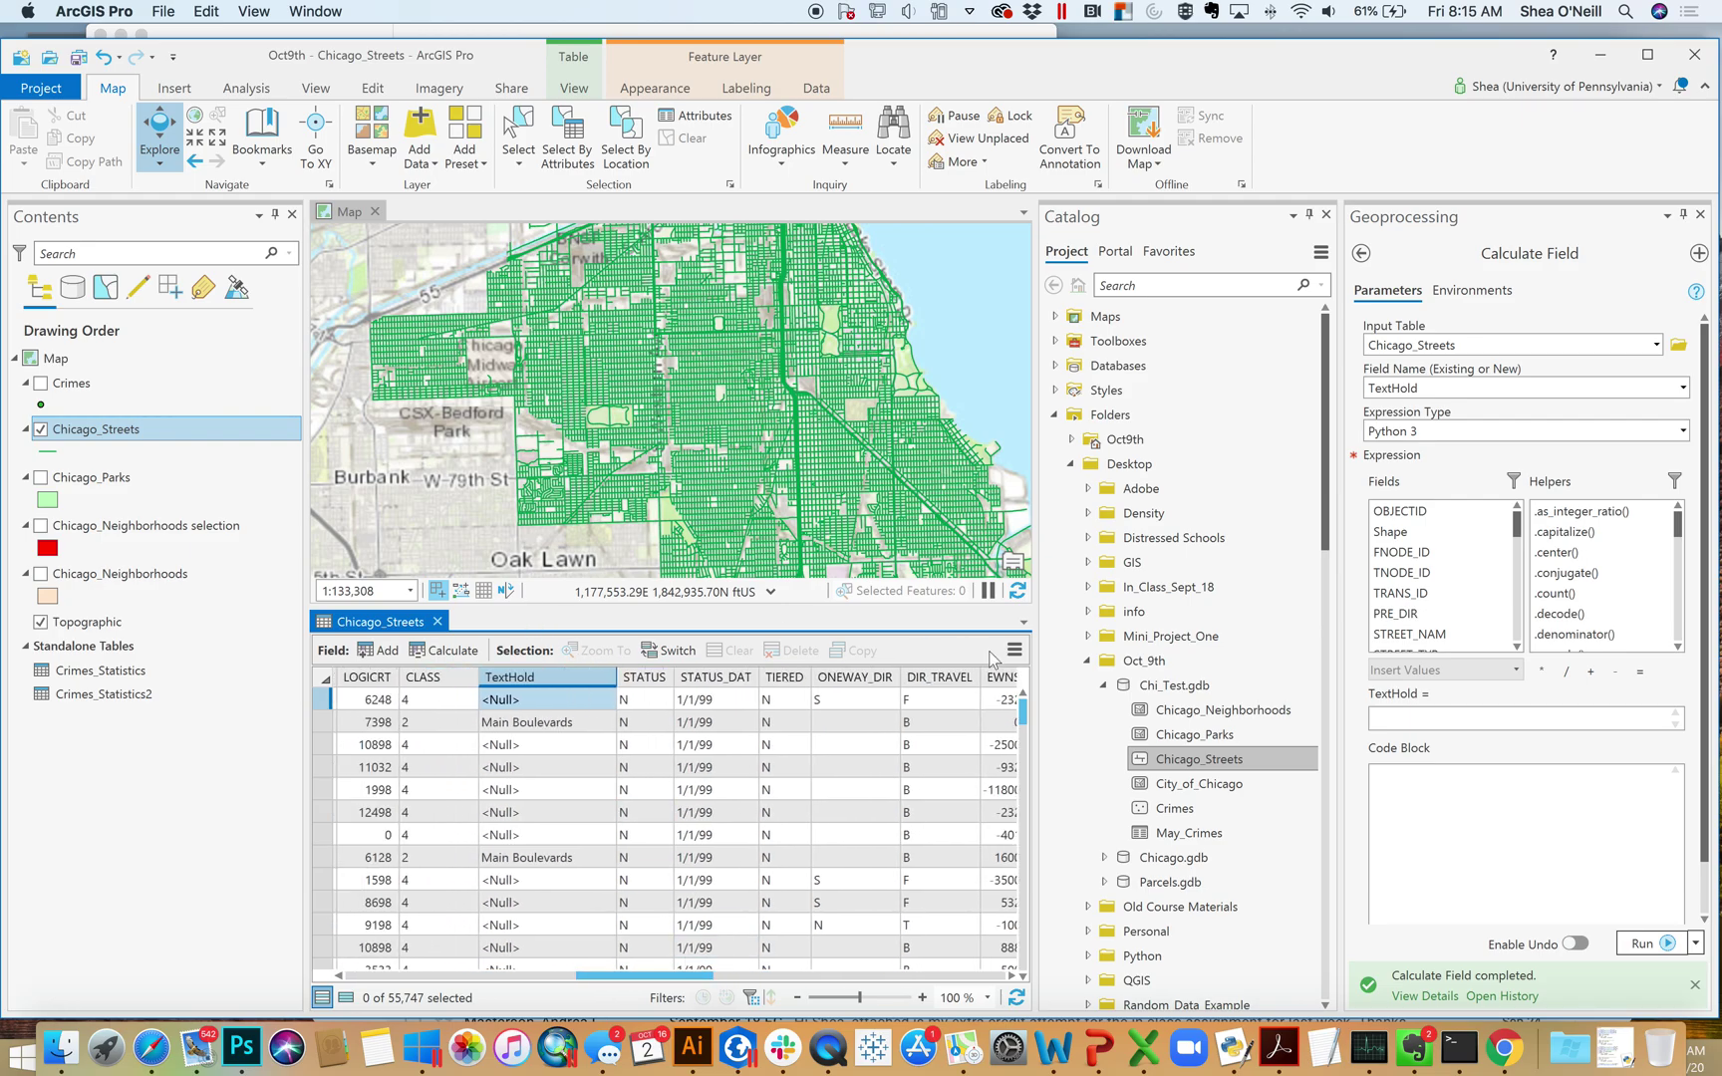
pyautogui.click(1438, 716)
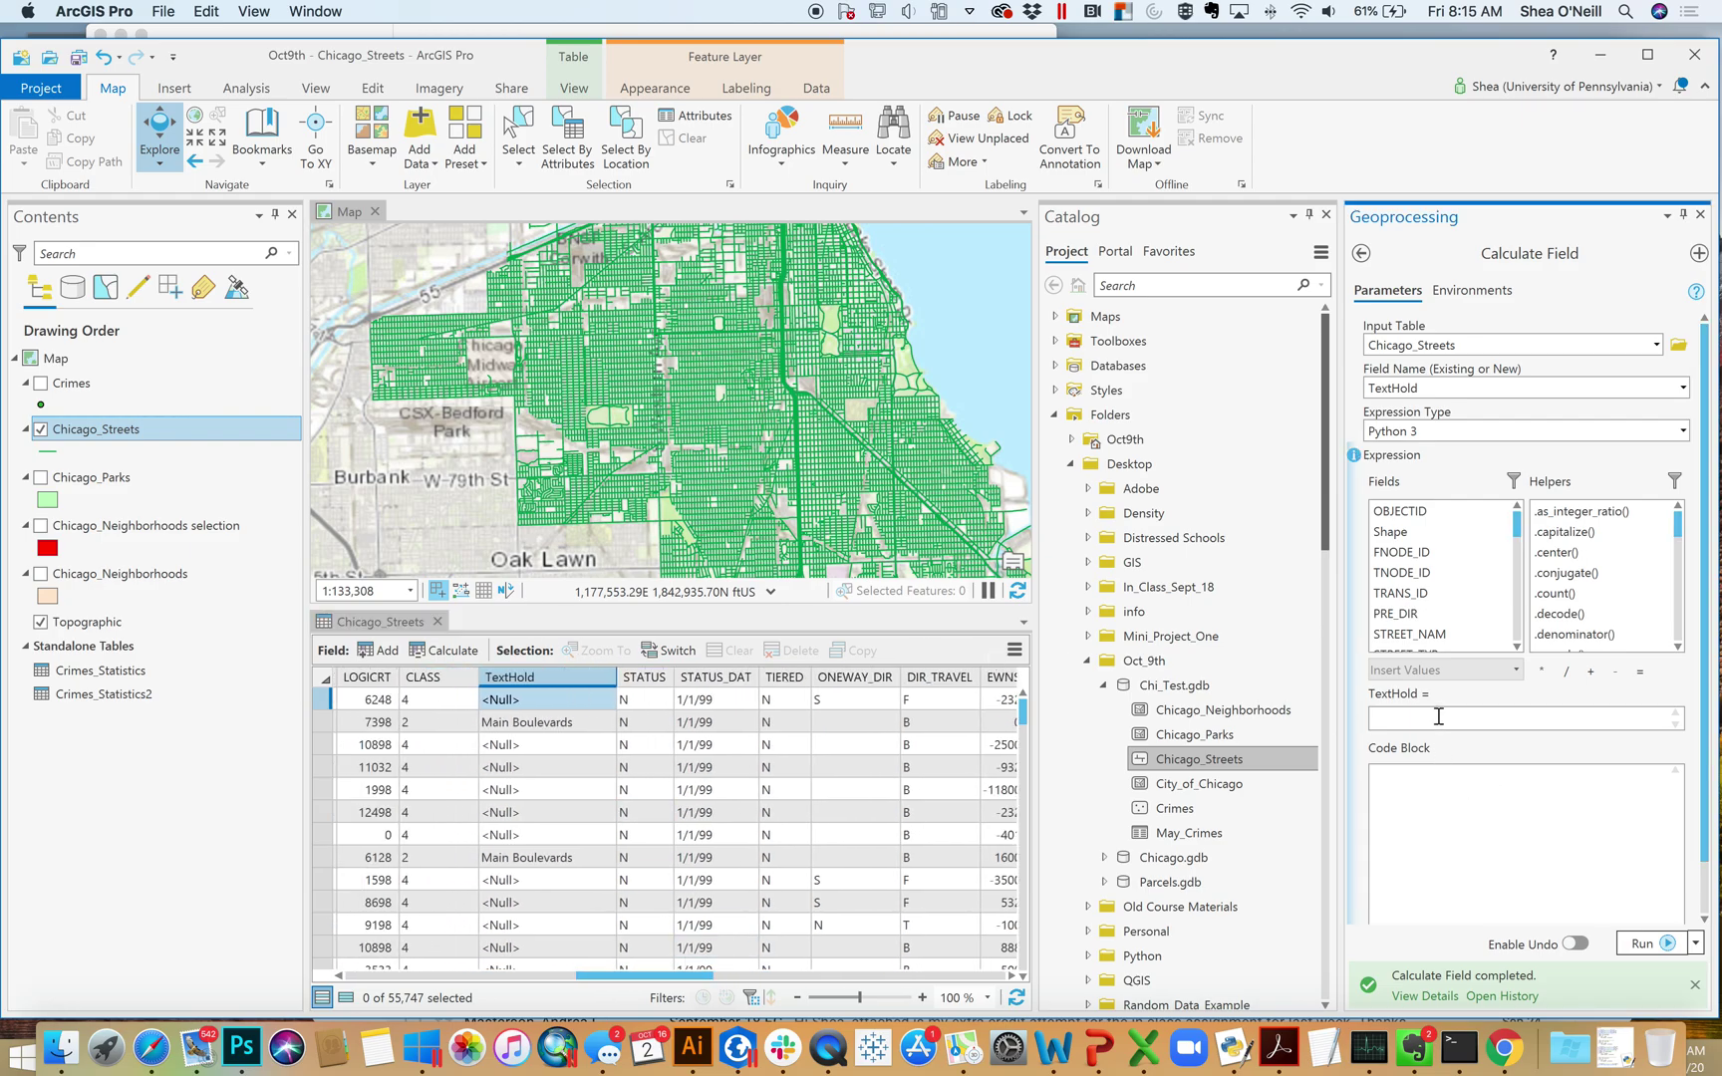
pyautogui.click(1517, 645)
pyautogui.click(1516, 646)
pyautogui.click(1517, 646)
pyautogui.click(1516, 645)
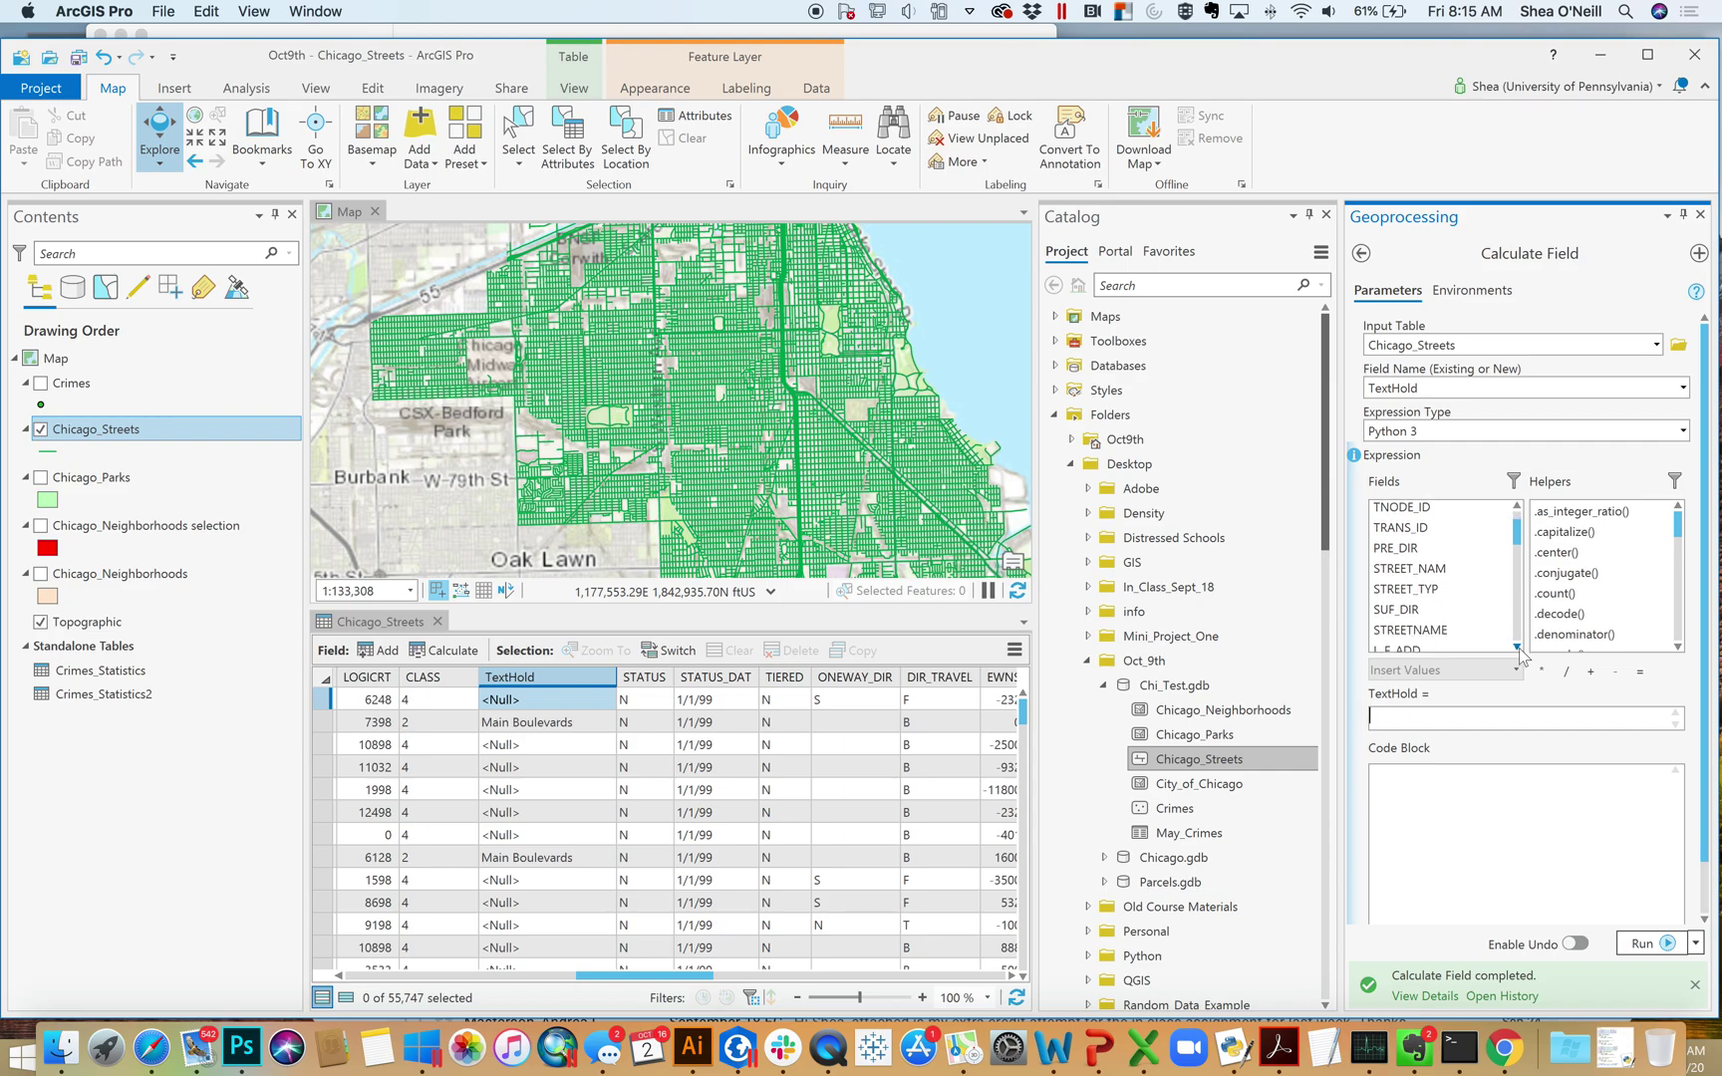
pyautogui.doubleClick(1400, 548)
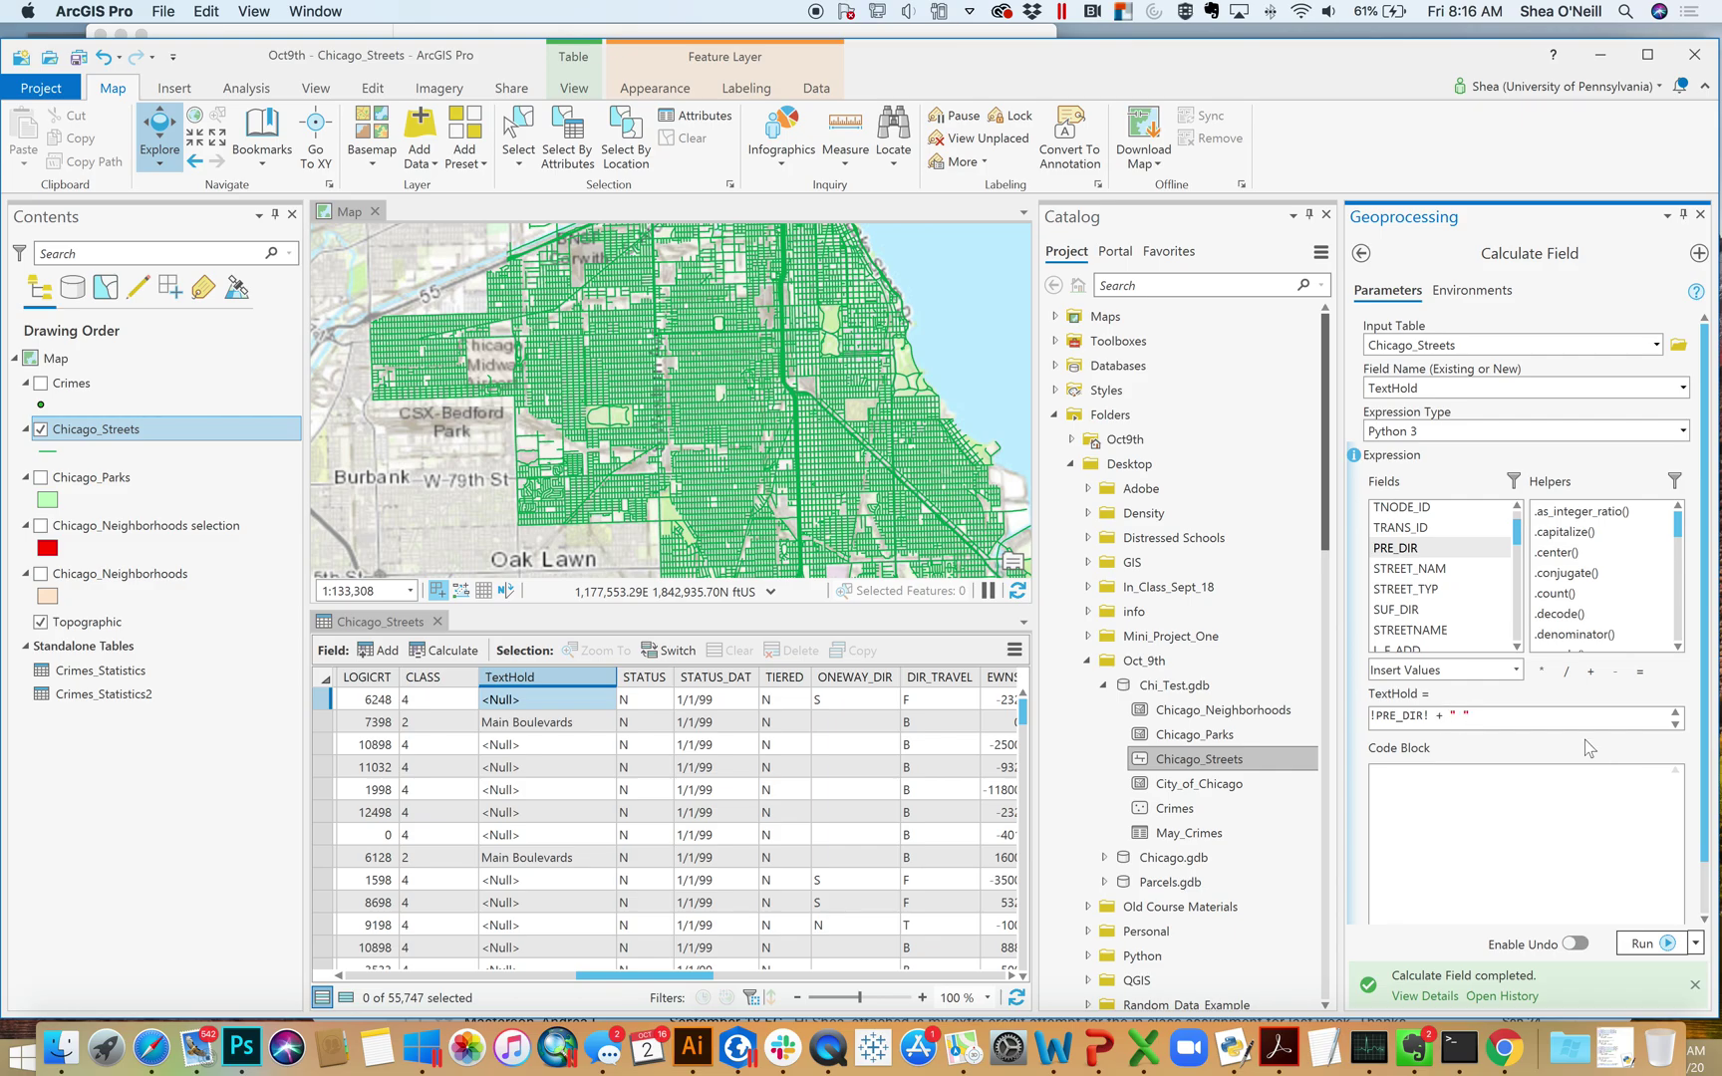
pyautogui.write('+')
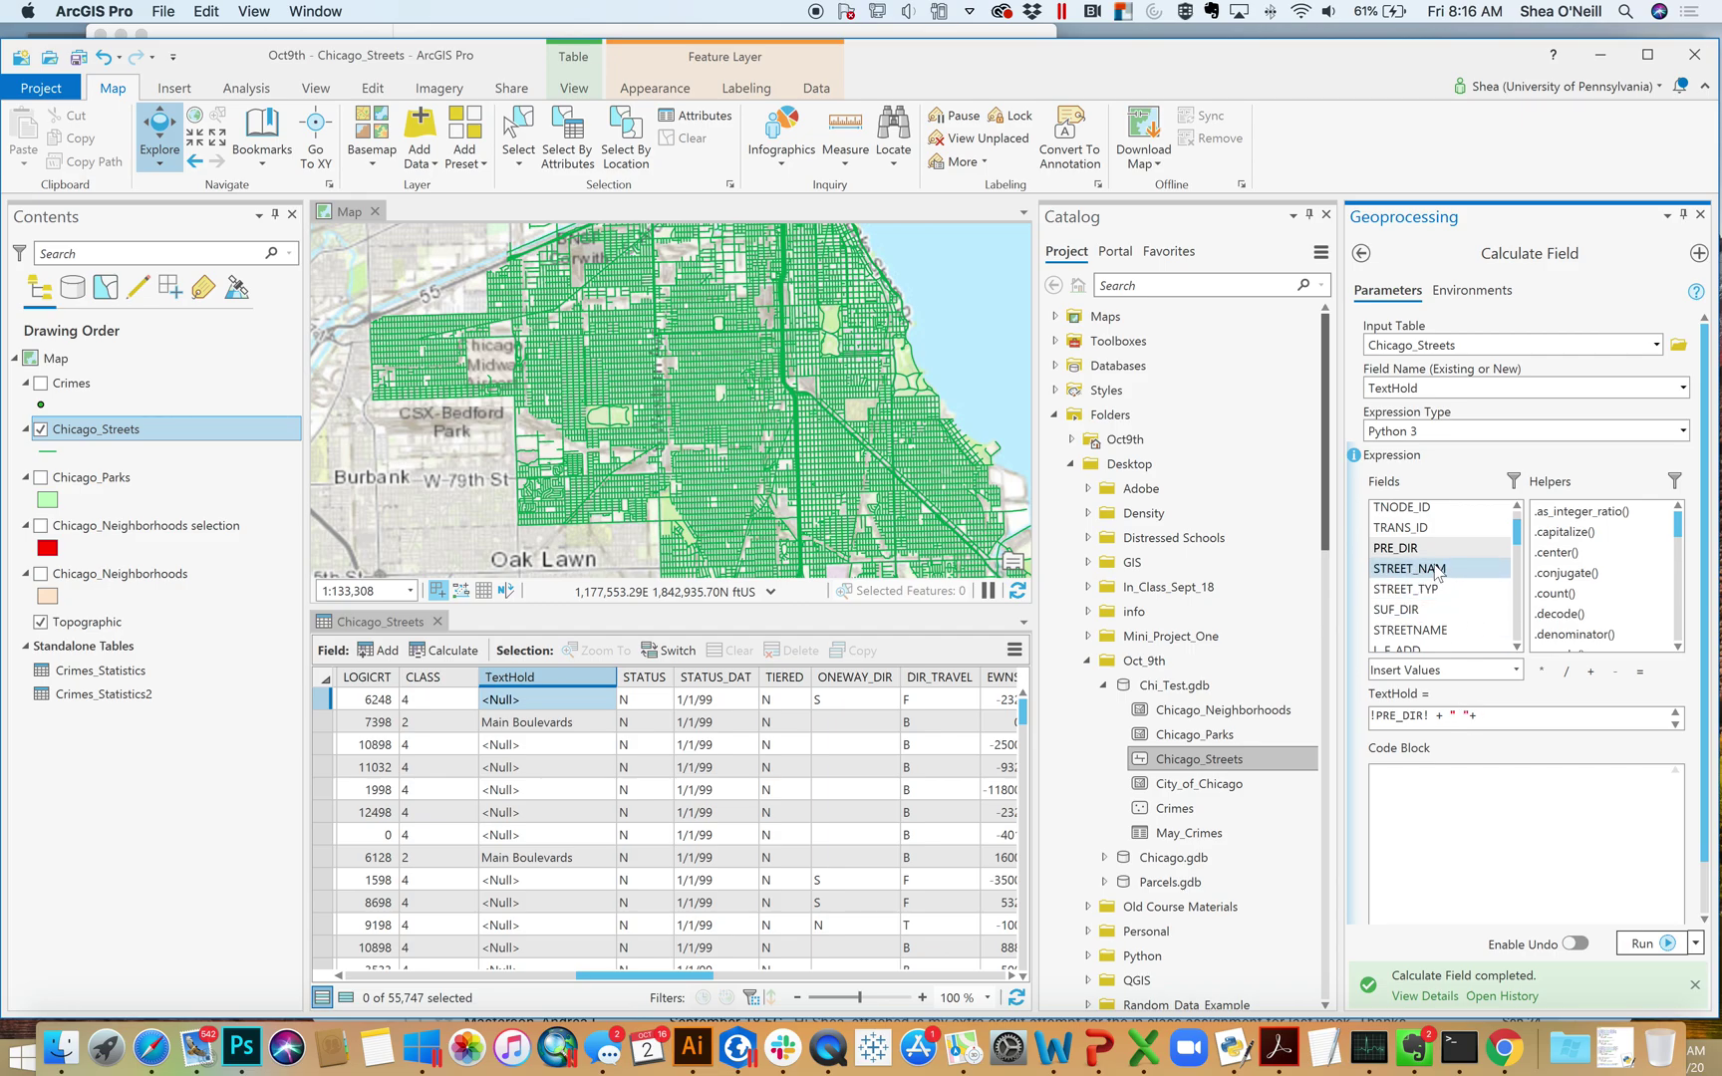
pyautogui.doubleClick(1435, 569)
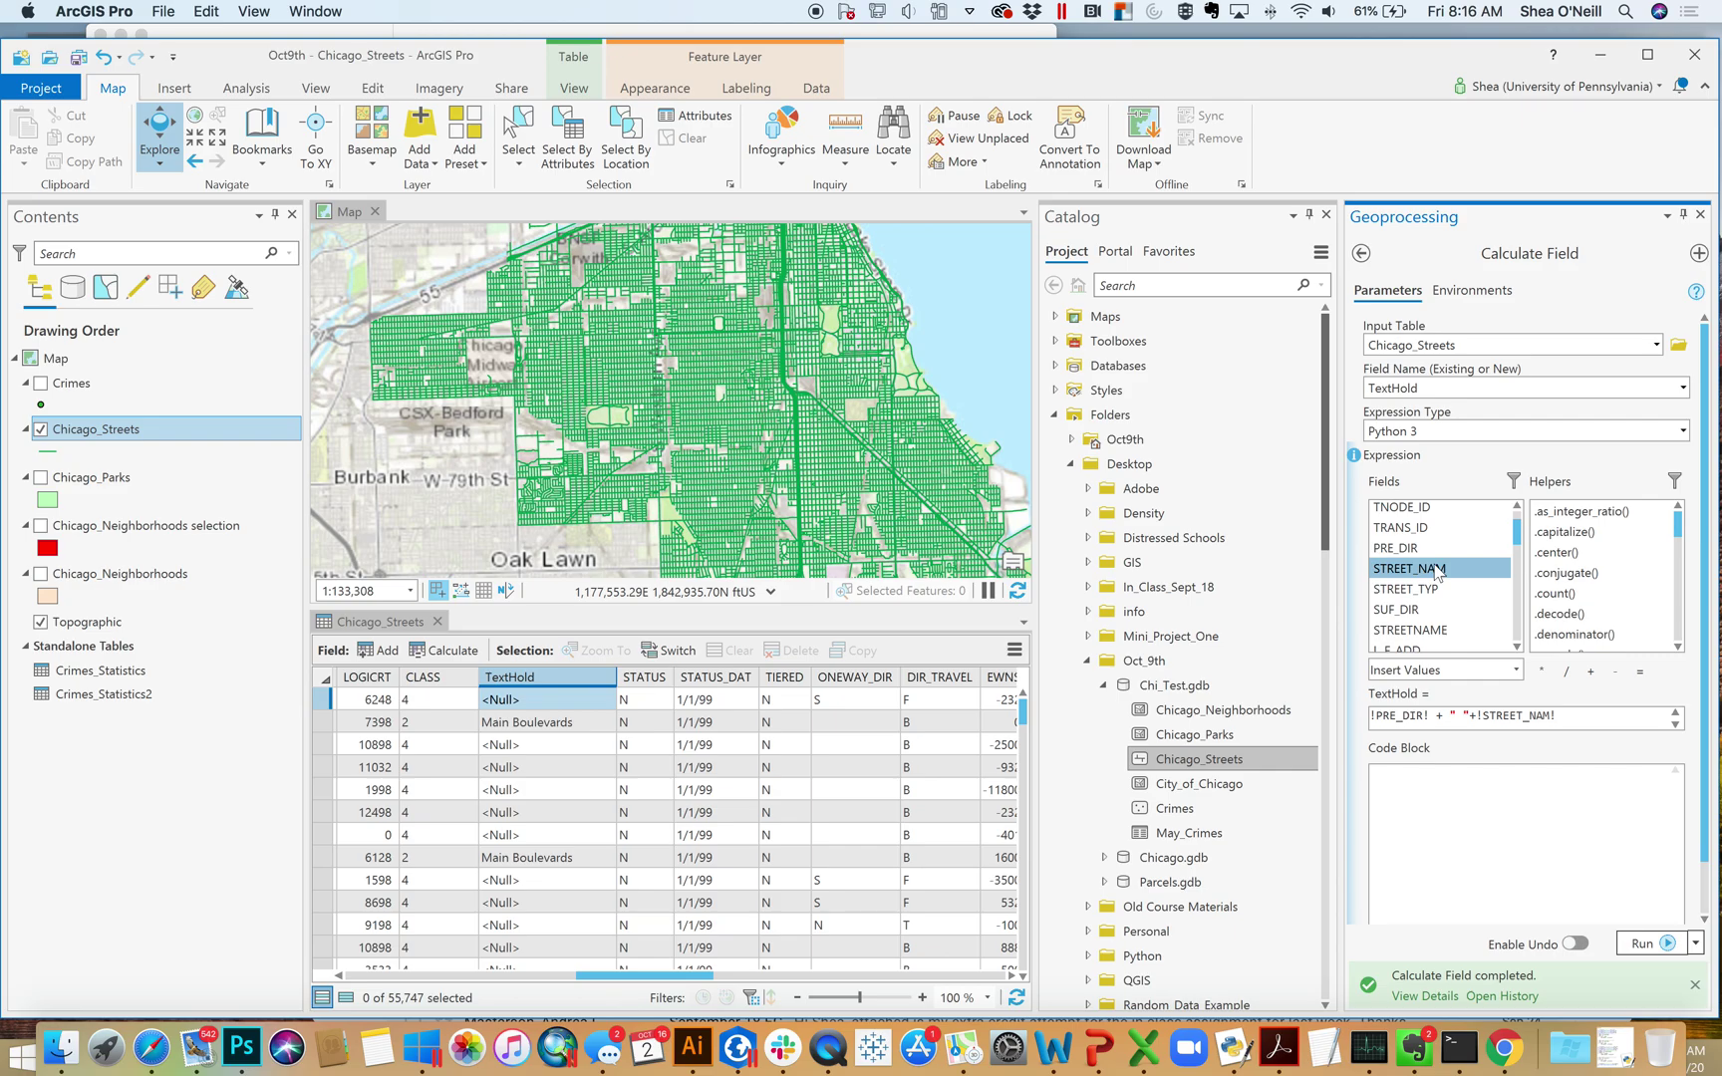
# Append a space and the STREET_TYP field to the expression and calculate TextHold for all streets.
pyautogui.click(1584, 721)
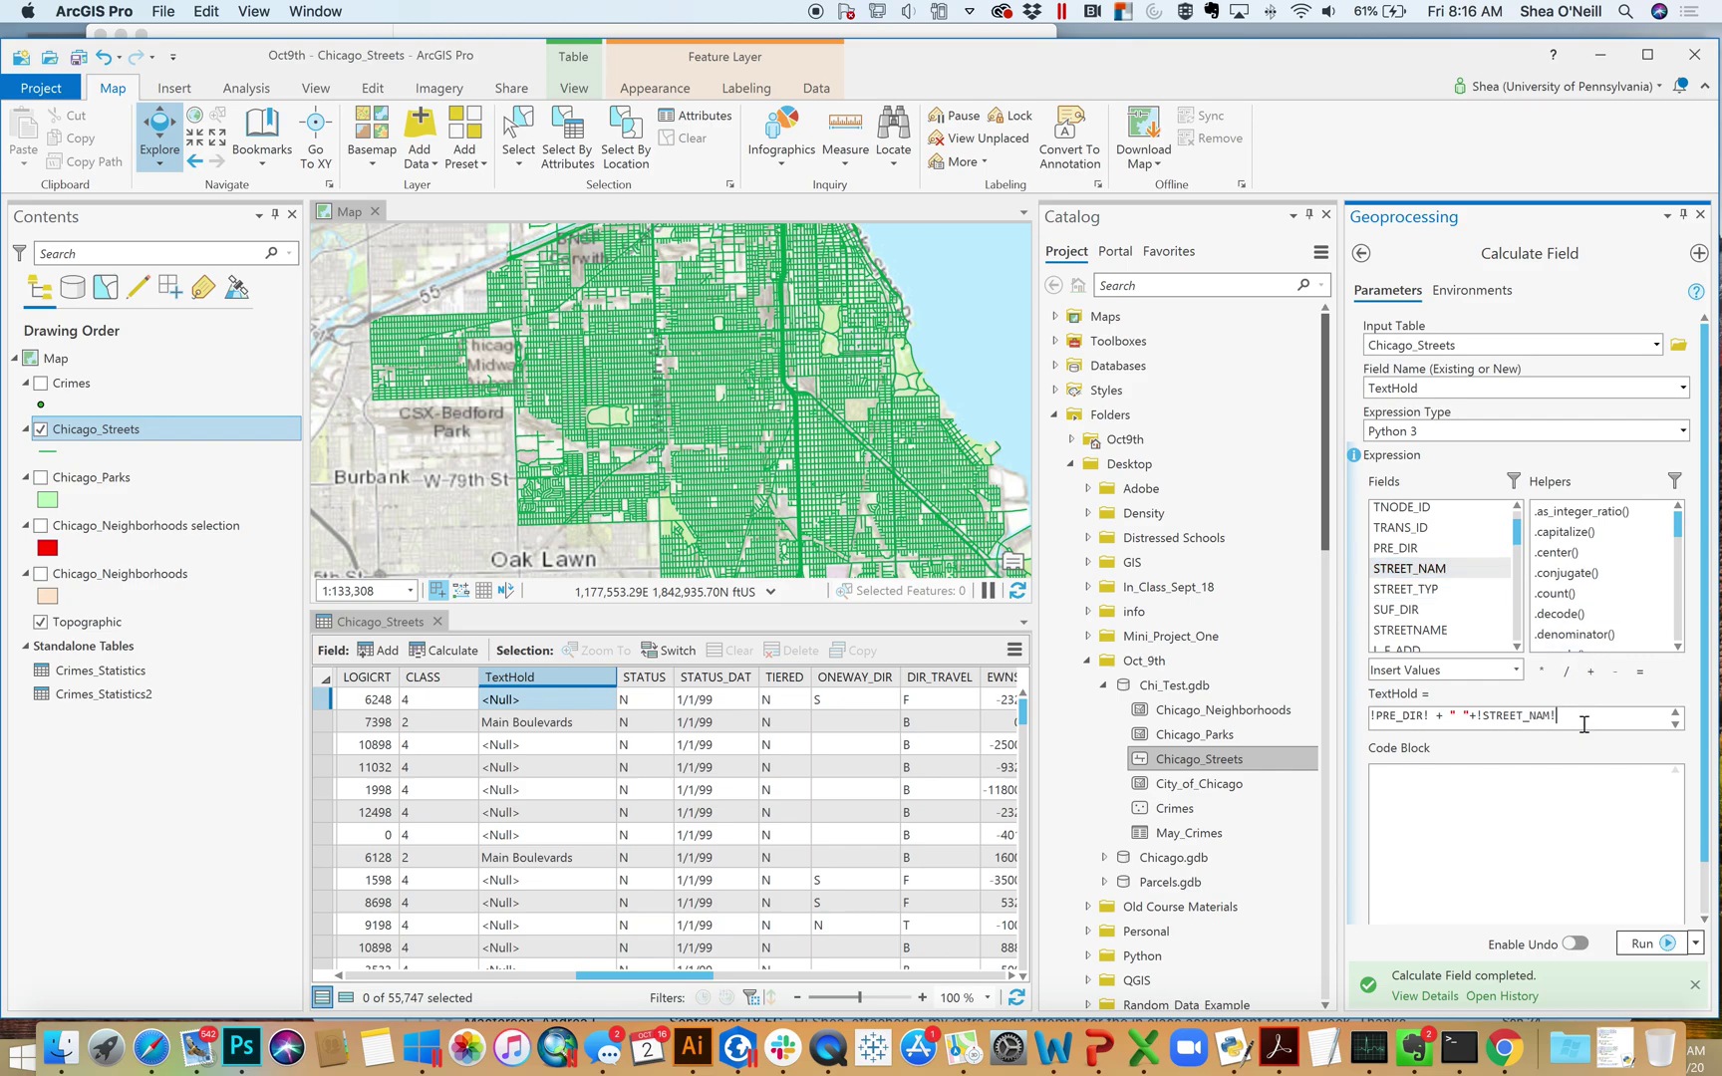
pyautogui.write('+ " "+')
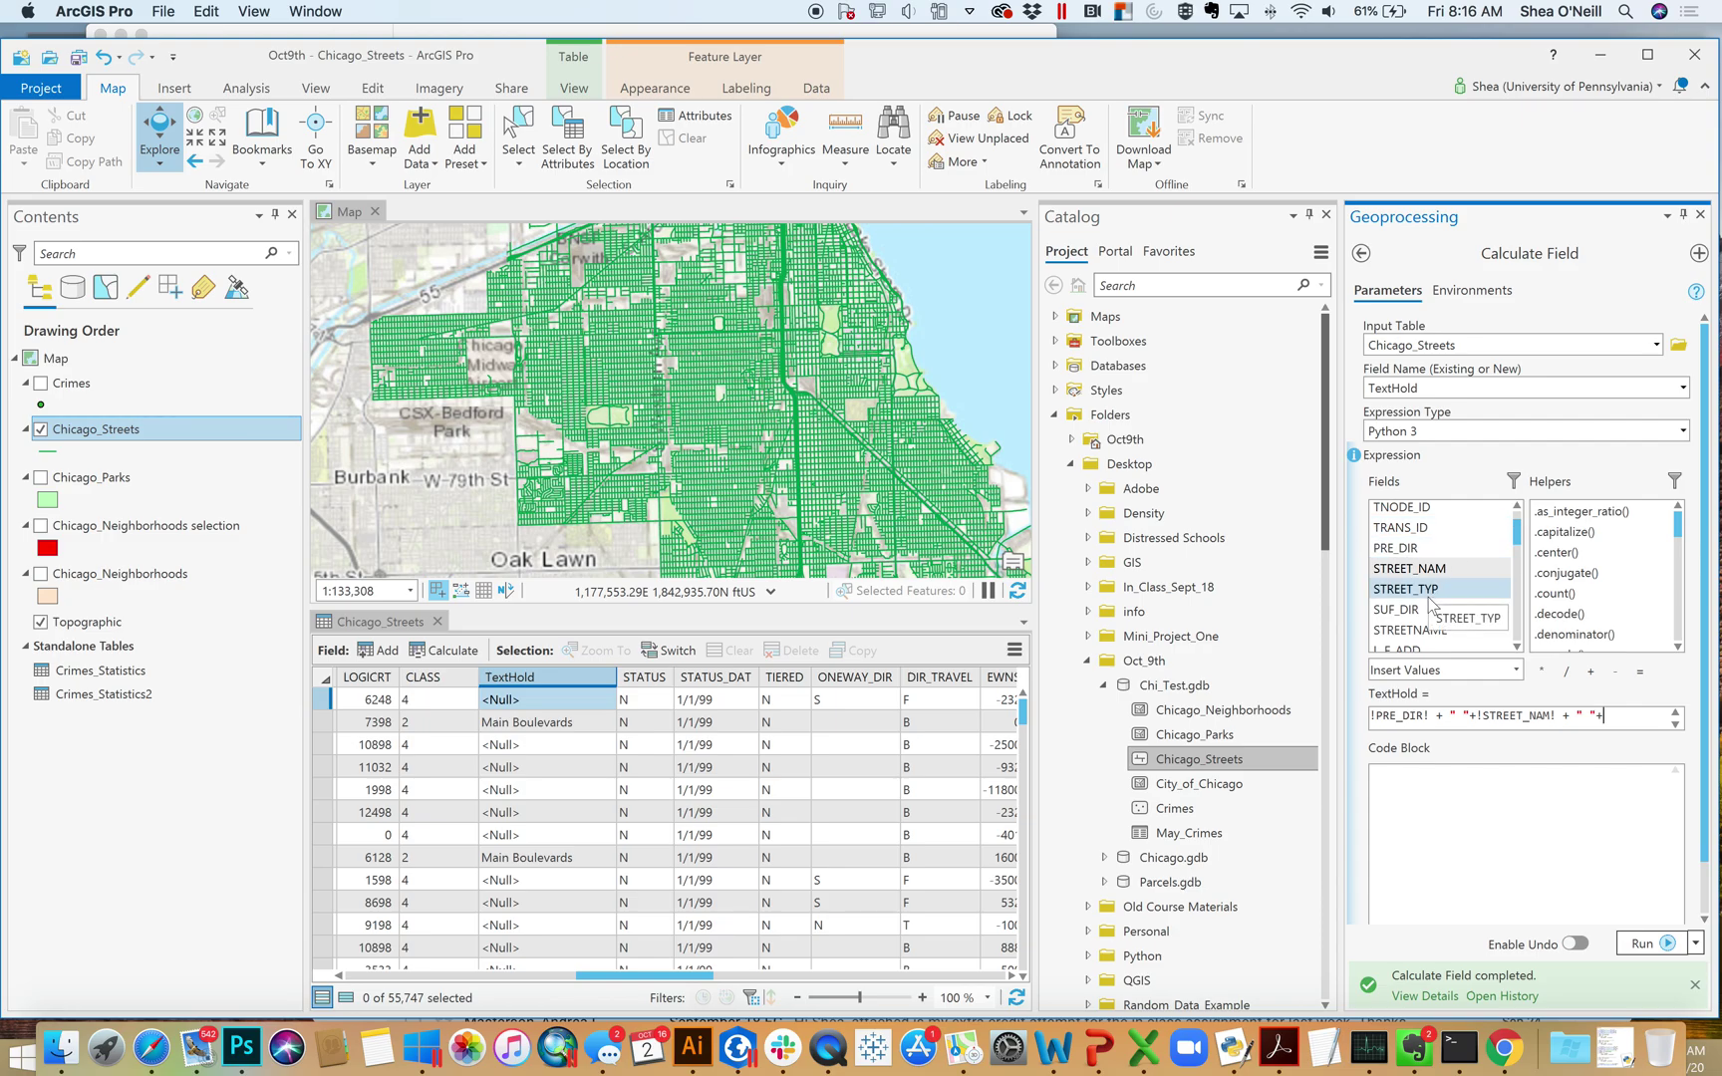
pyautogui.doubleClick(1406, 593)
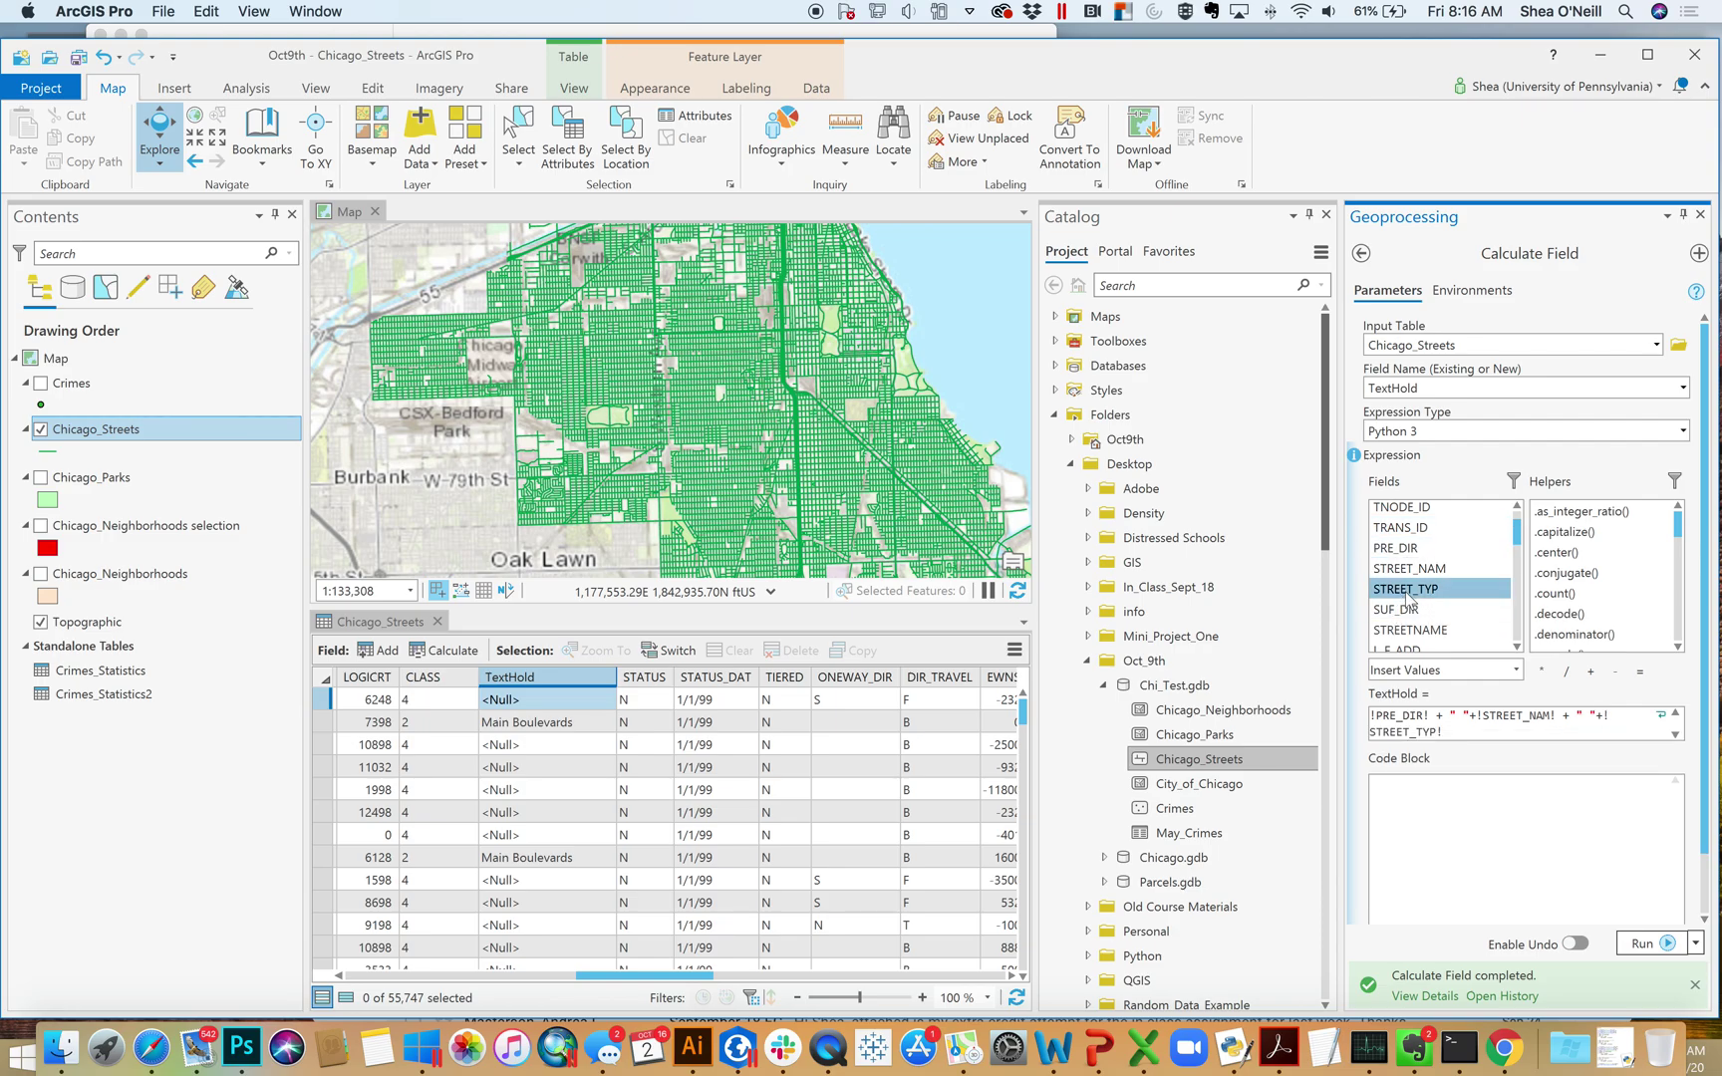
pyautogui.click(1671, 944)
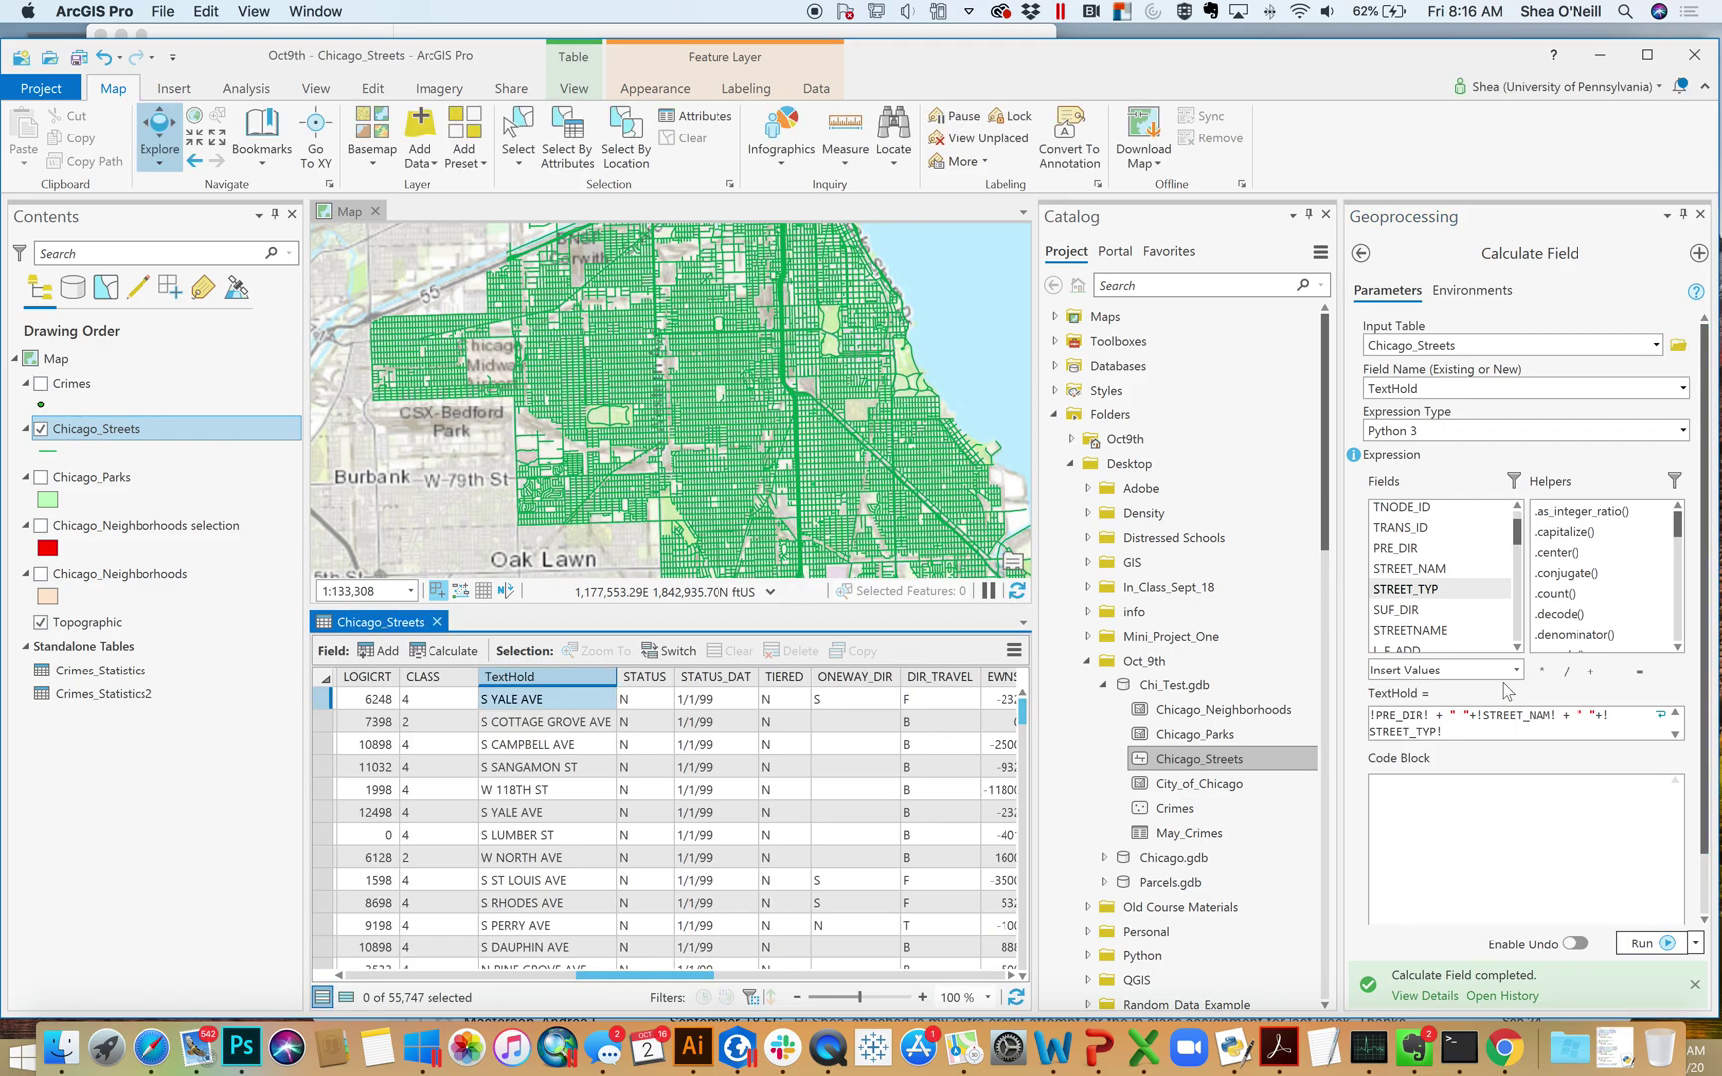
# Examine the address range columns of the Chicago_Streets table, such as R_F_ADD and R_T_ADD.
pyautogui.moveTo(702, 984); pyautogui.dragTo(825, 971)
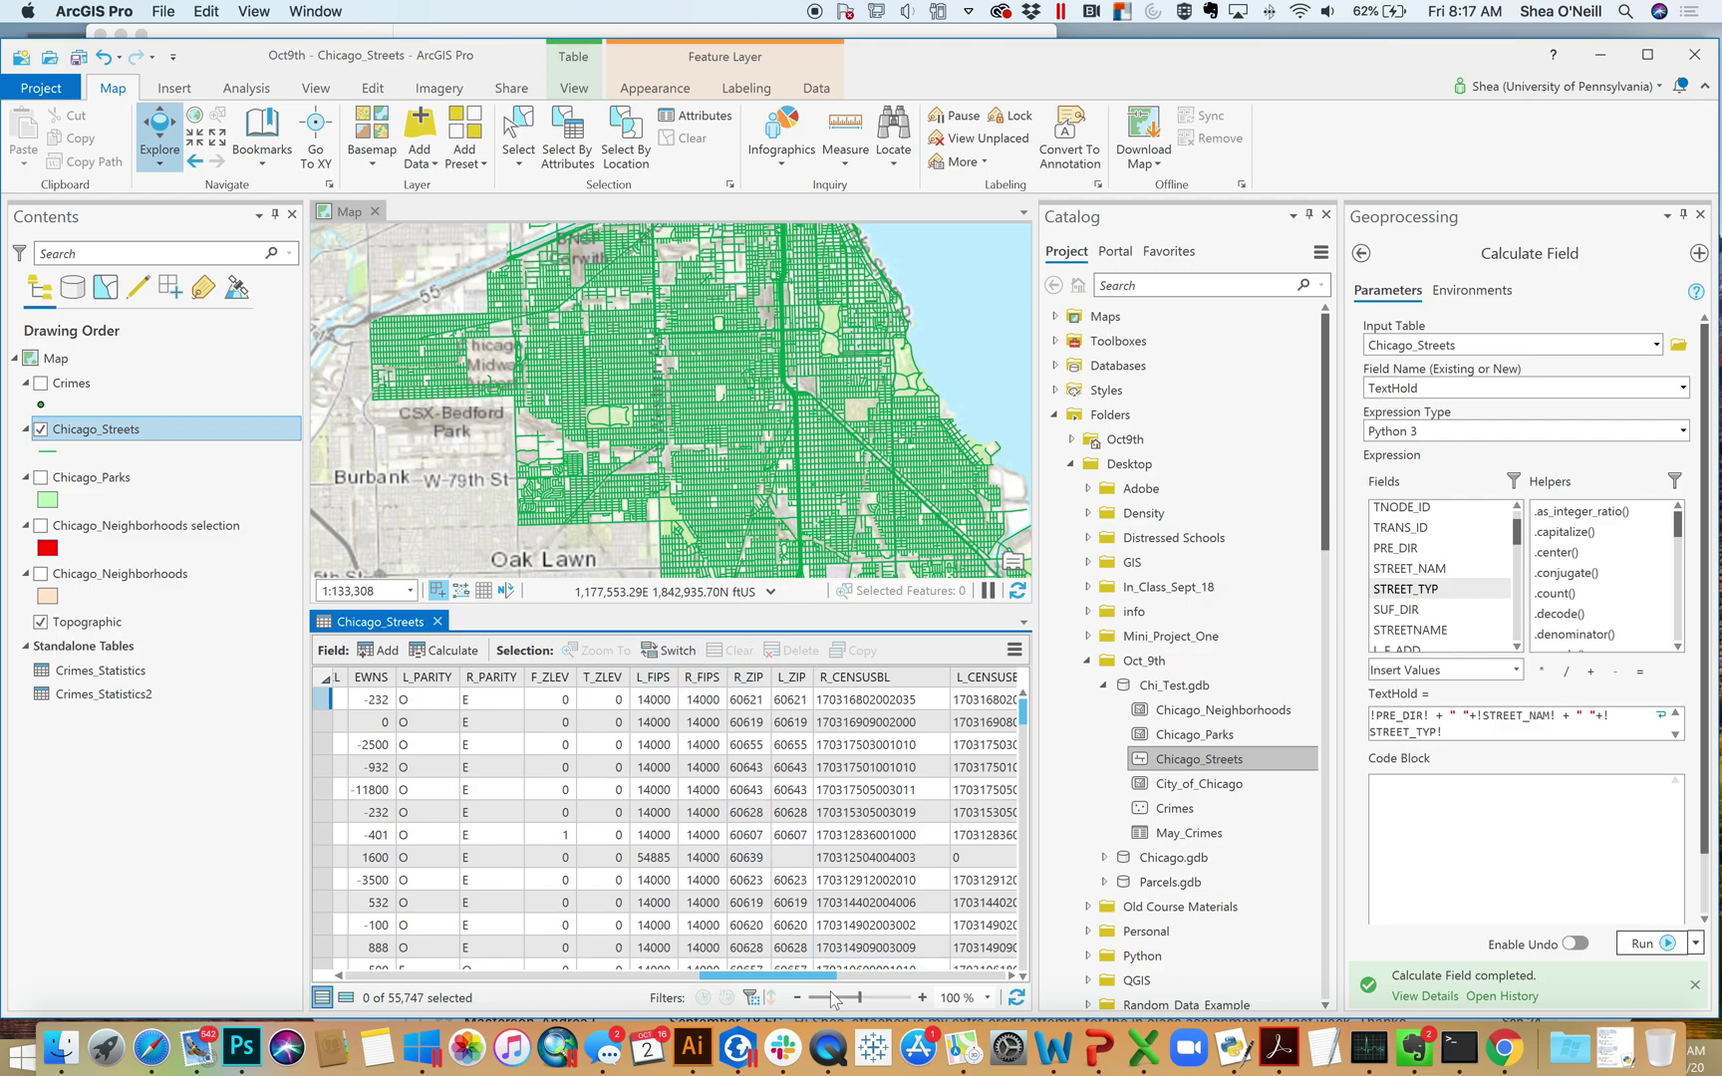
pyautogui.moveTo(797, 985); pyautogui.dragTo(616, 952)
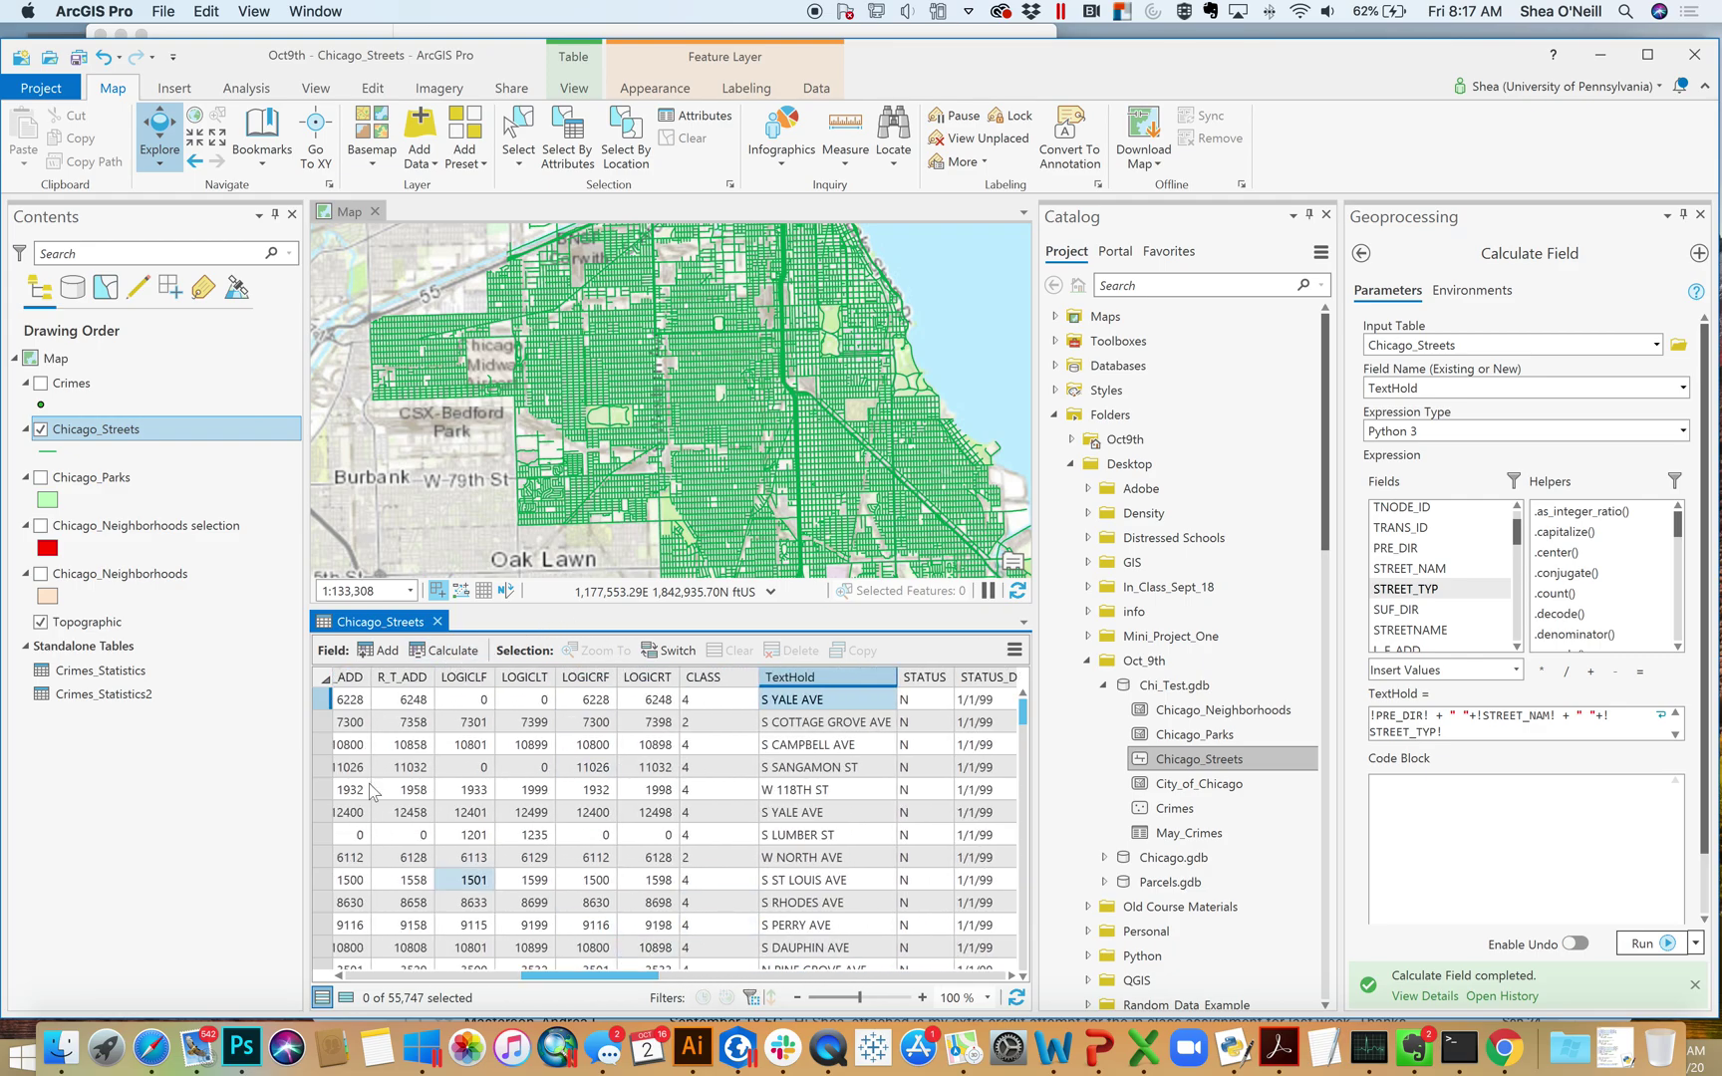
pyautogui.moveTo(590, 975); pyautogui.dragTo(551, 925)
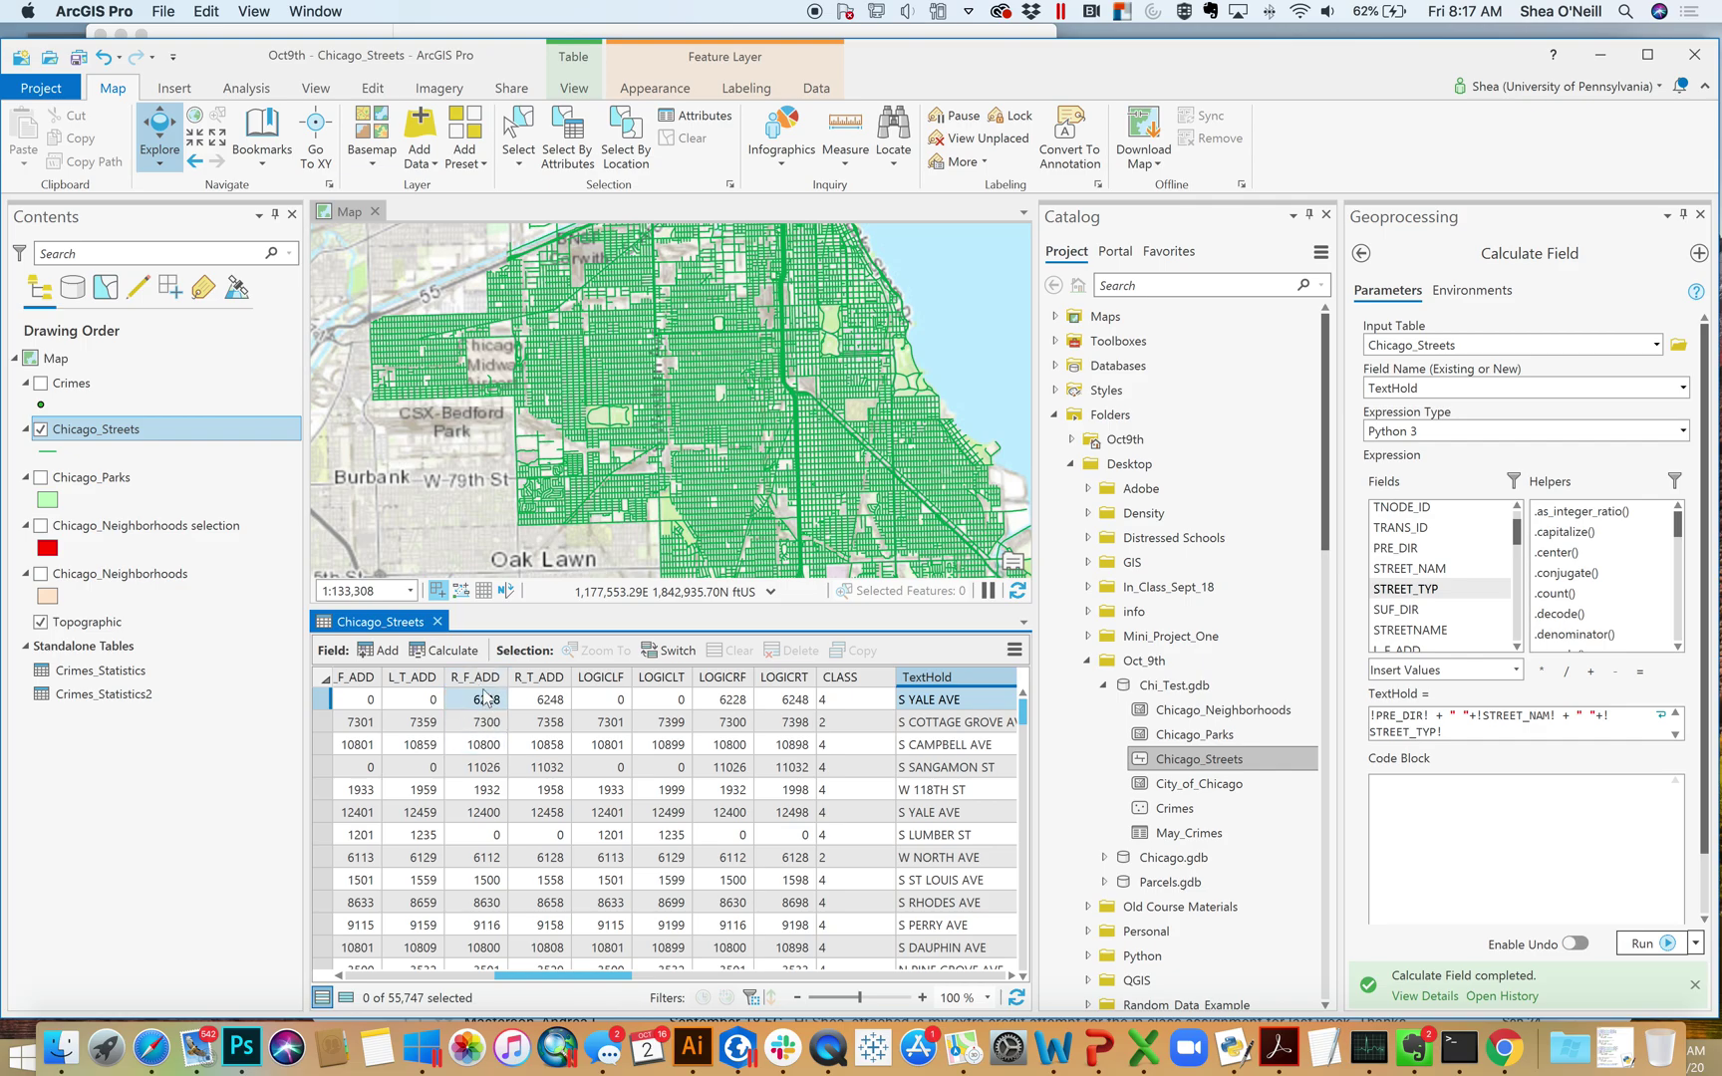
pyautogui.click(1373, 724)
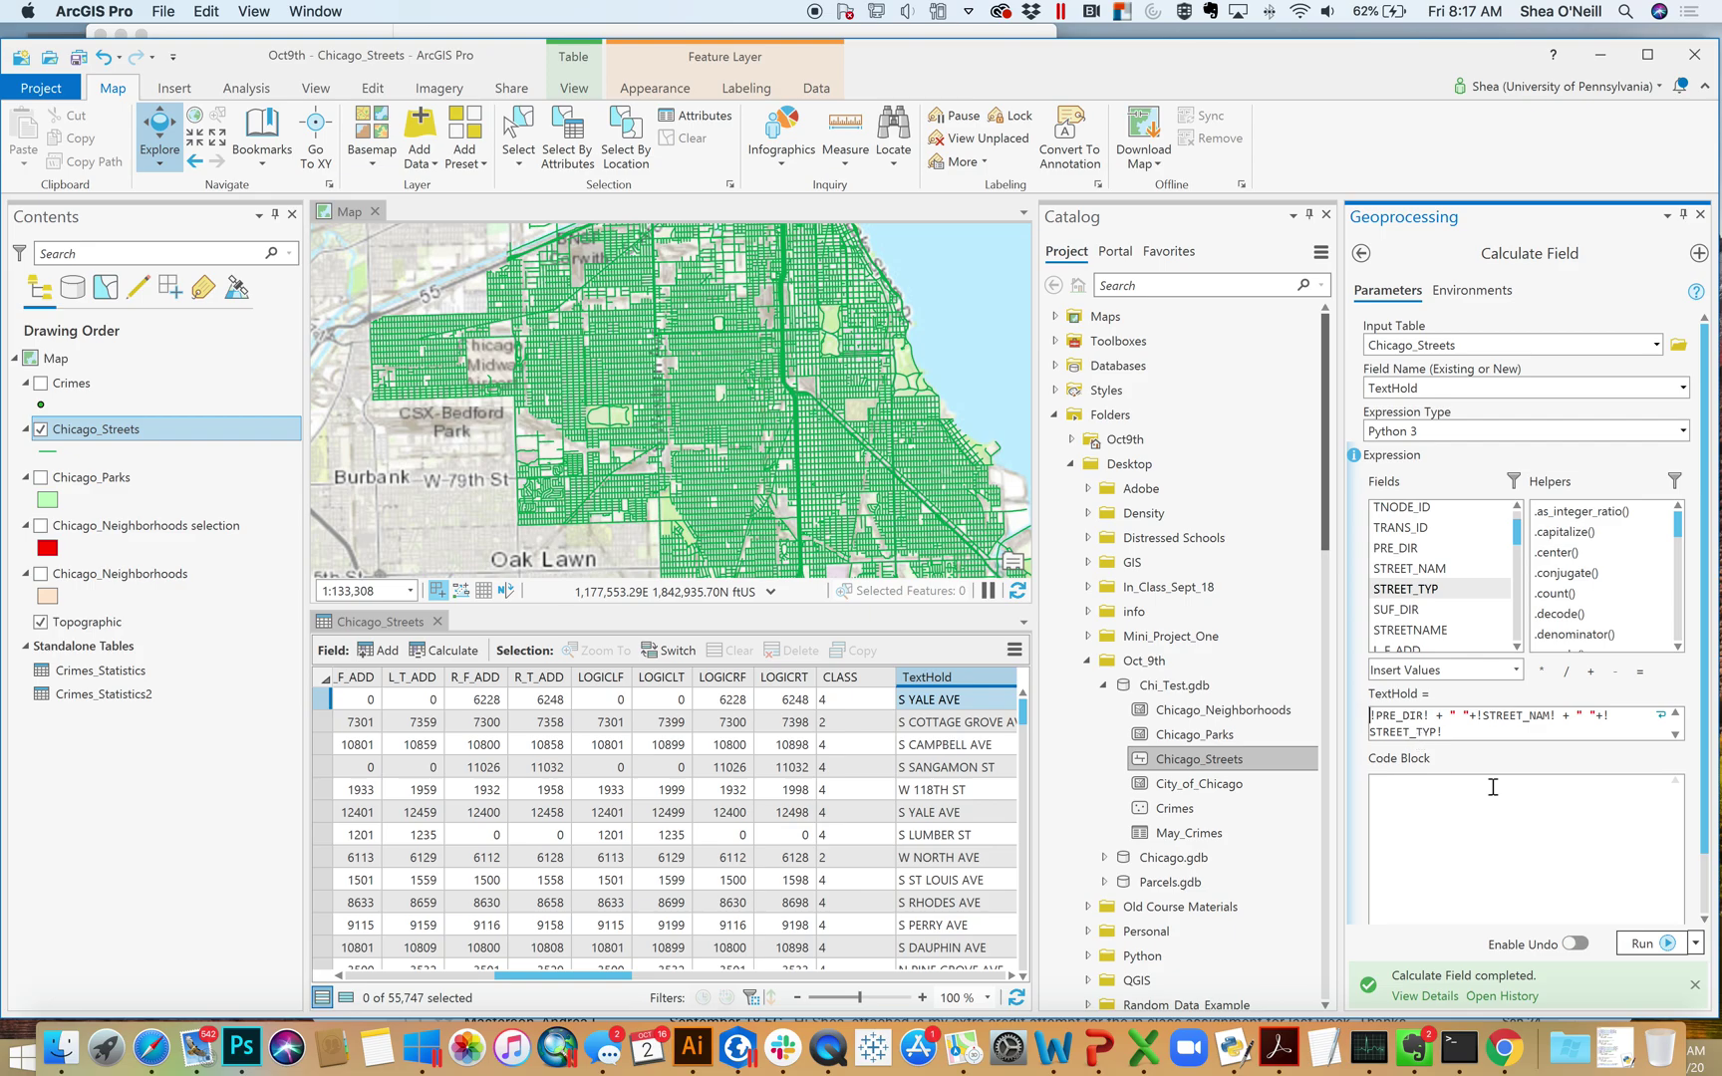
pyautogui.write('str(')
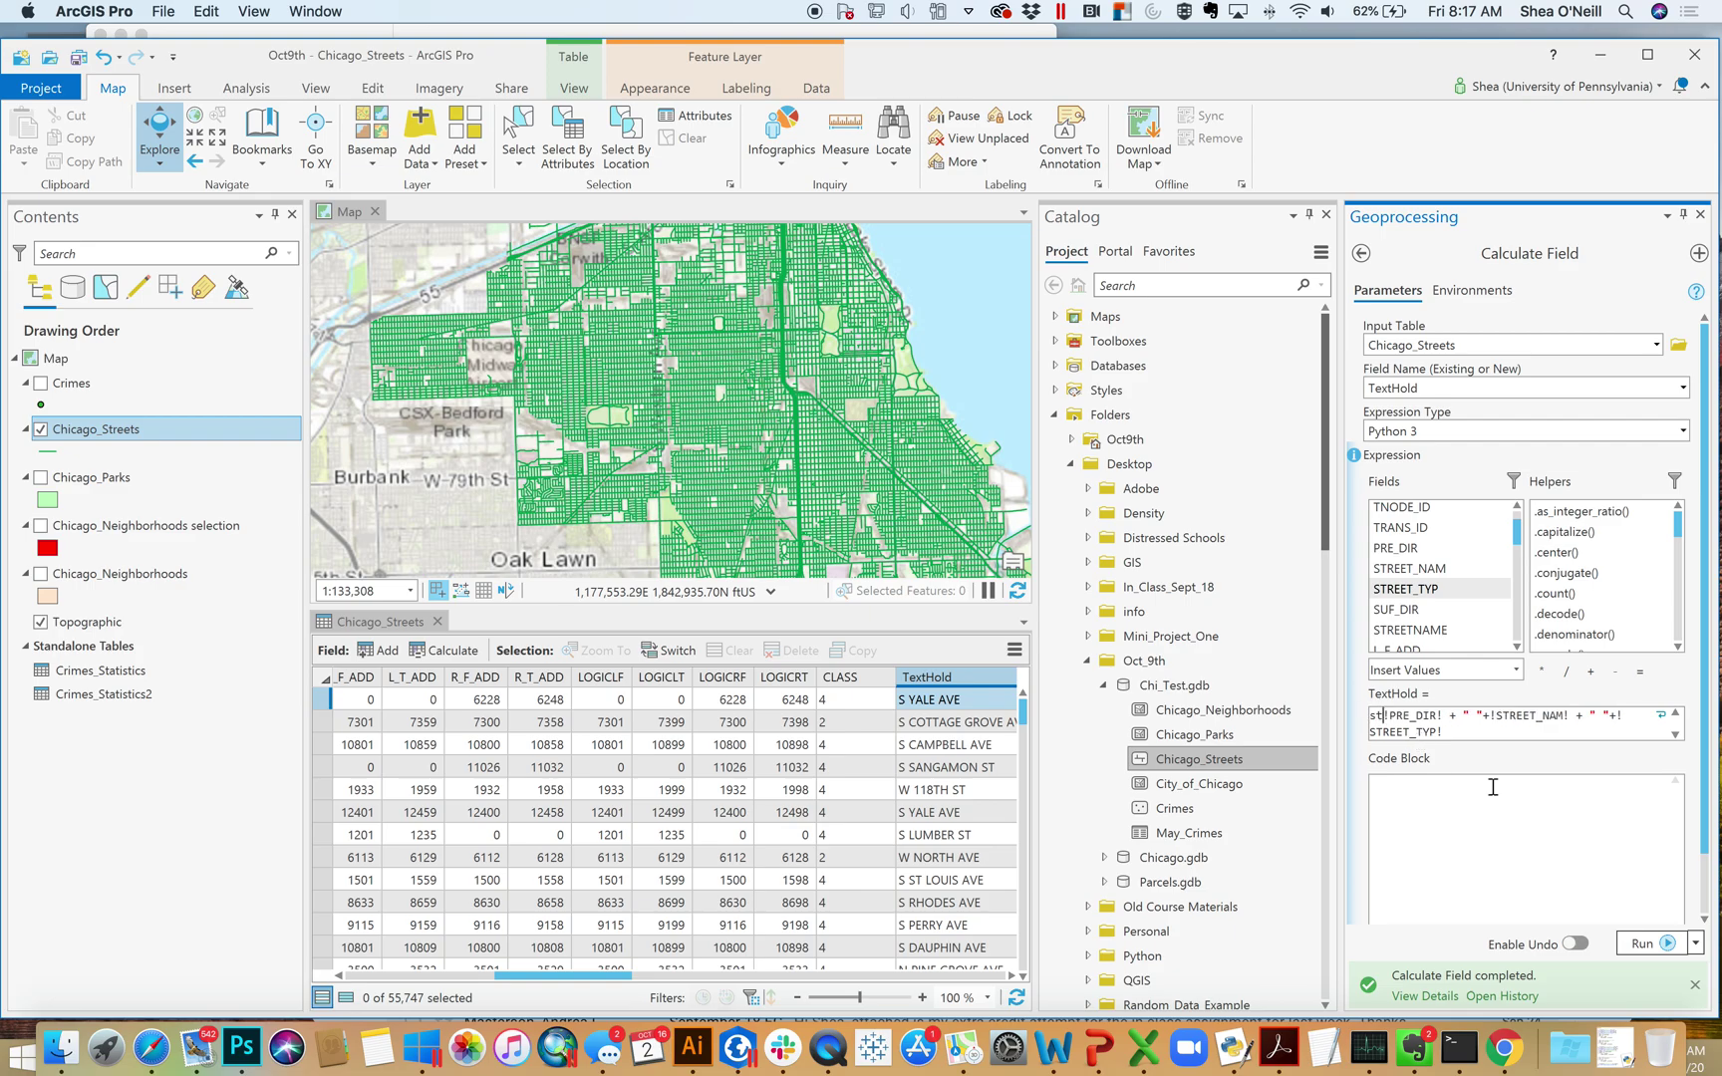
pyautogui.press('BackSpace')
pyautogui.press('BackSpace')
pyautogui.press('BackSpace')
pyautogui.press('BackSpace')
pyautogui.write('int')
pyautogui.press('BackSpace')
pyautogui.press('BackSpace')
pyautogui.press('BackSpace')
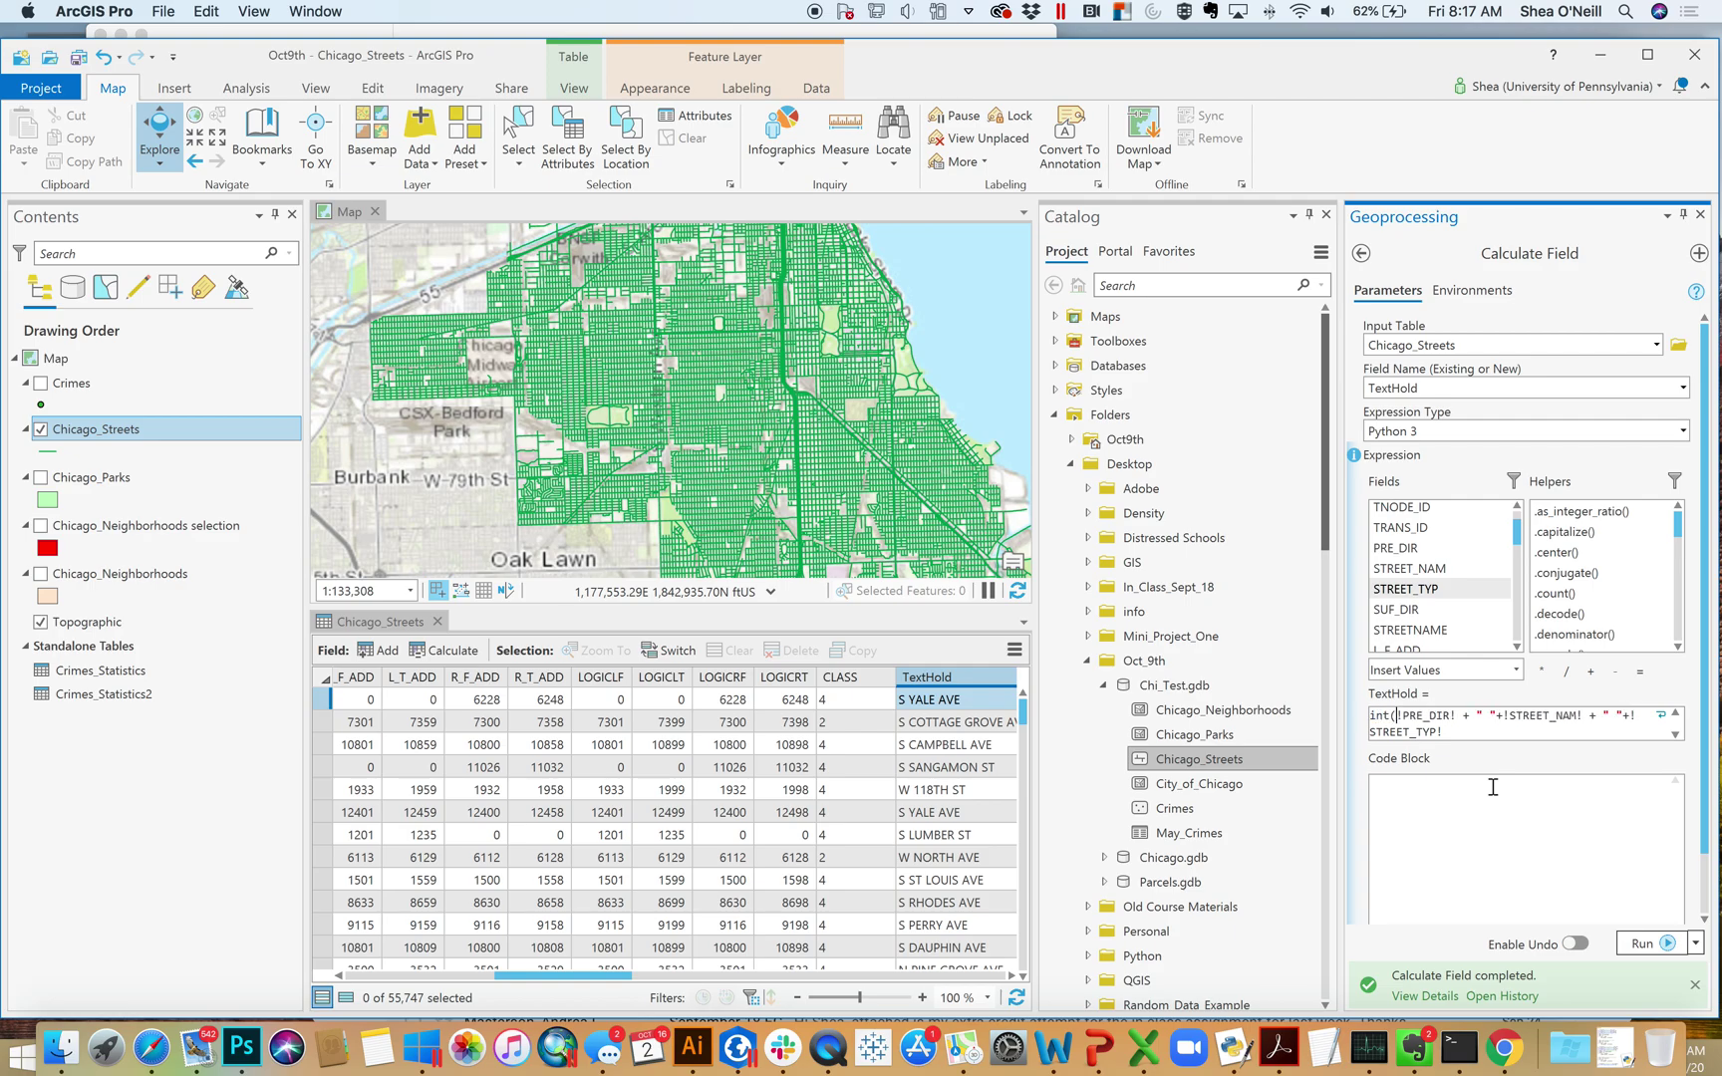
# Put a string conversion of the R_F_ADD field at the start of the TextHold expression: str(!R_F_ADD!
pyautogui.write('string(')
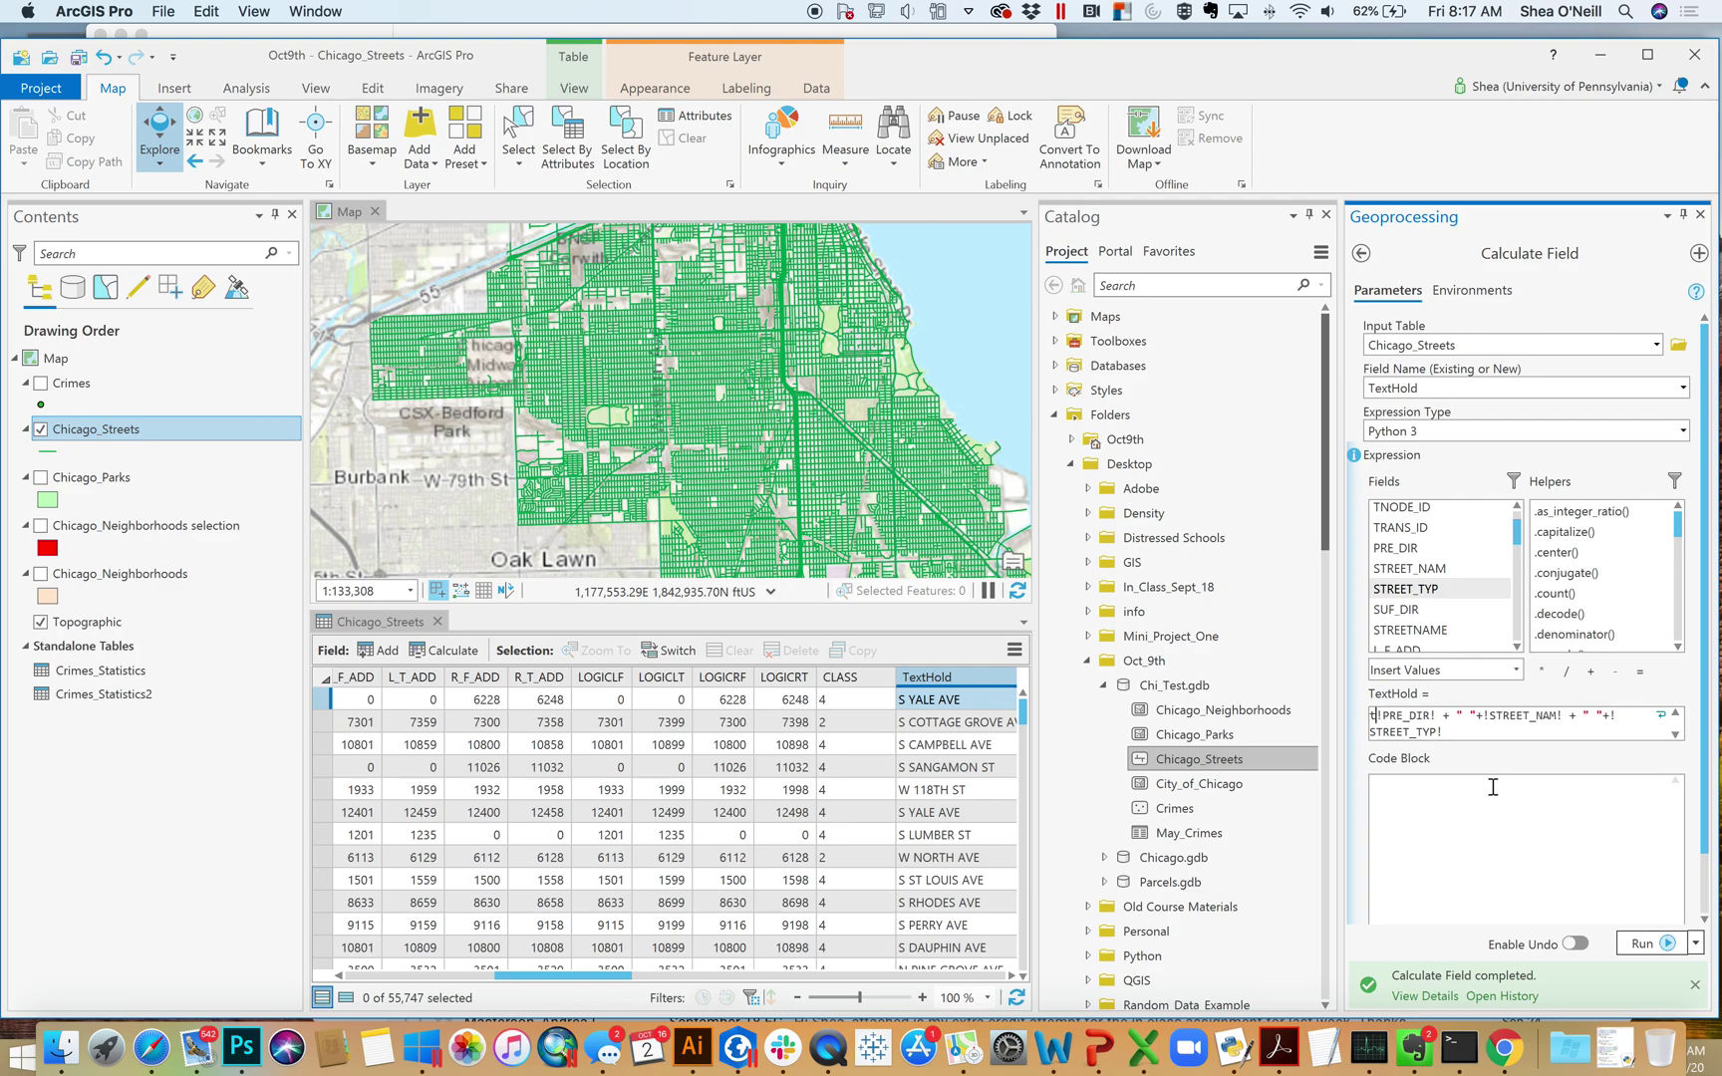
pyautogui.press('BackSpace')
pyautogui.press('BackSpace')
pyautogui.press('BackSpace')
pyautogui.press('BackSpace')
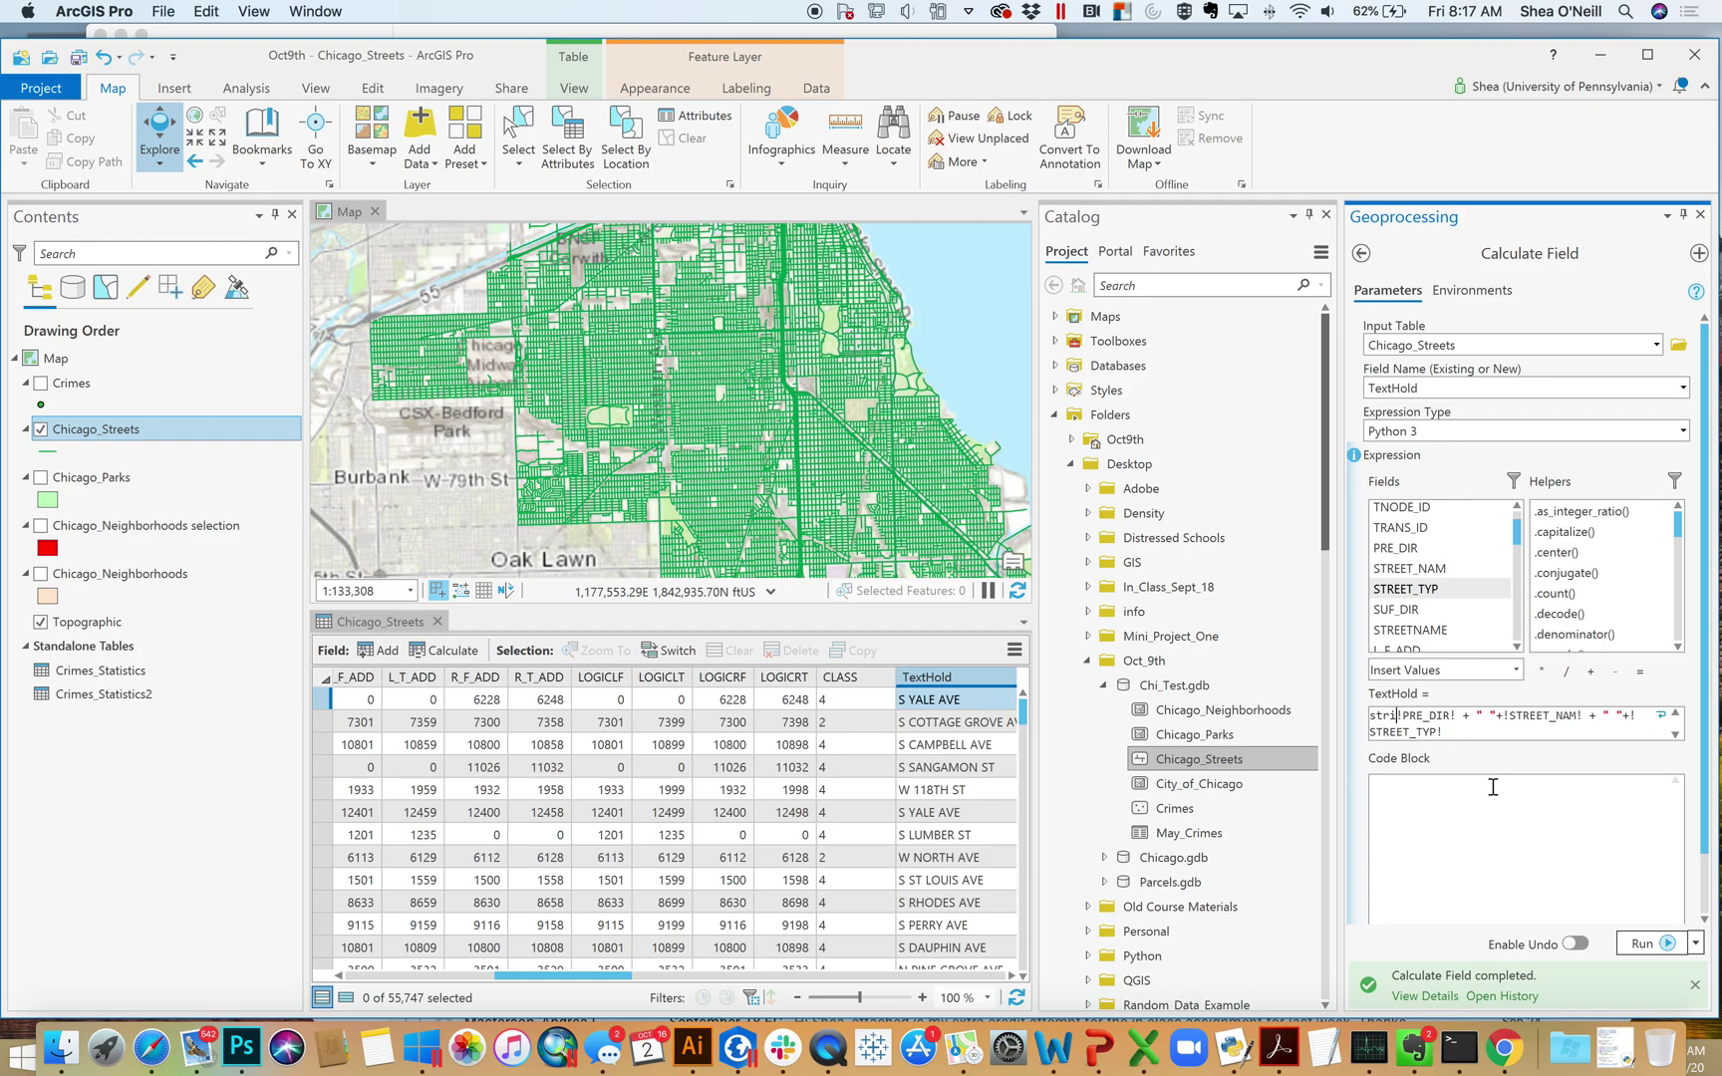
pyautogui.write('(')
pyautogui.moveTo(1518, 539); pyautogui.dragTo(1521, 559)
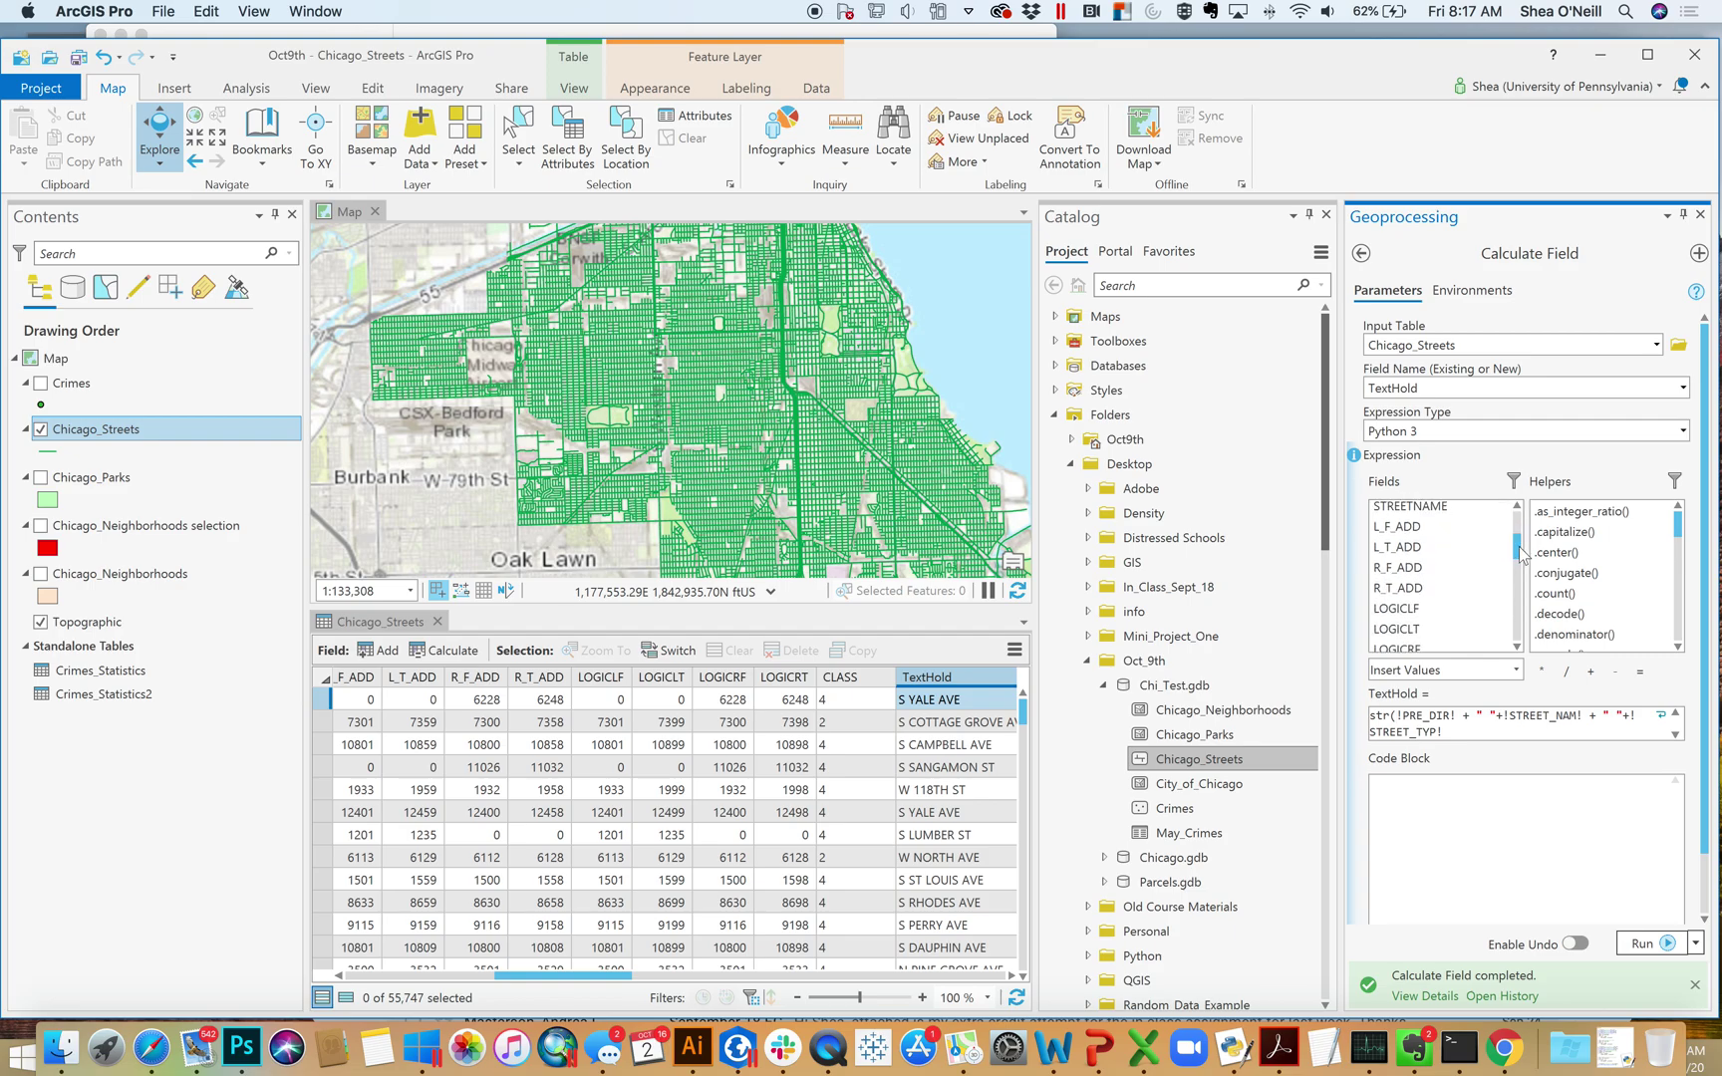
pyautogui.doubleClick(1406, 571)
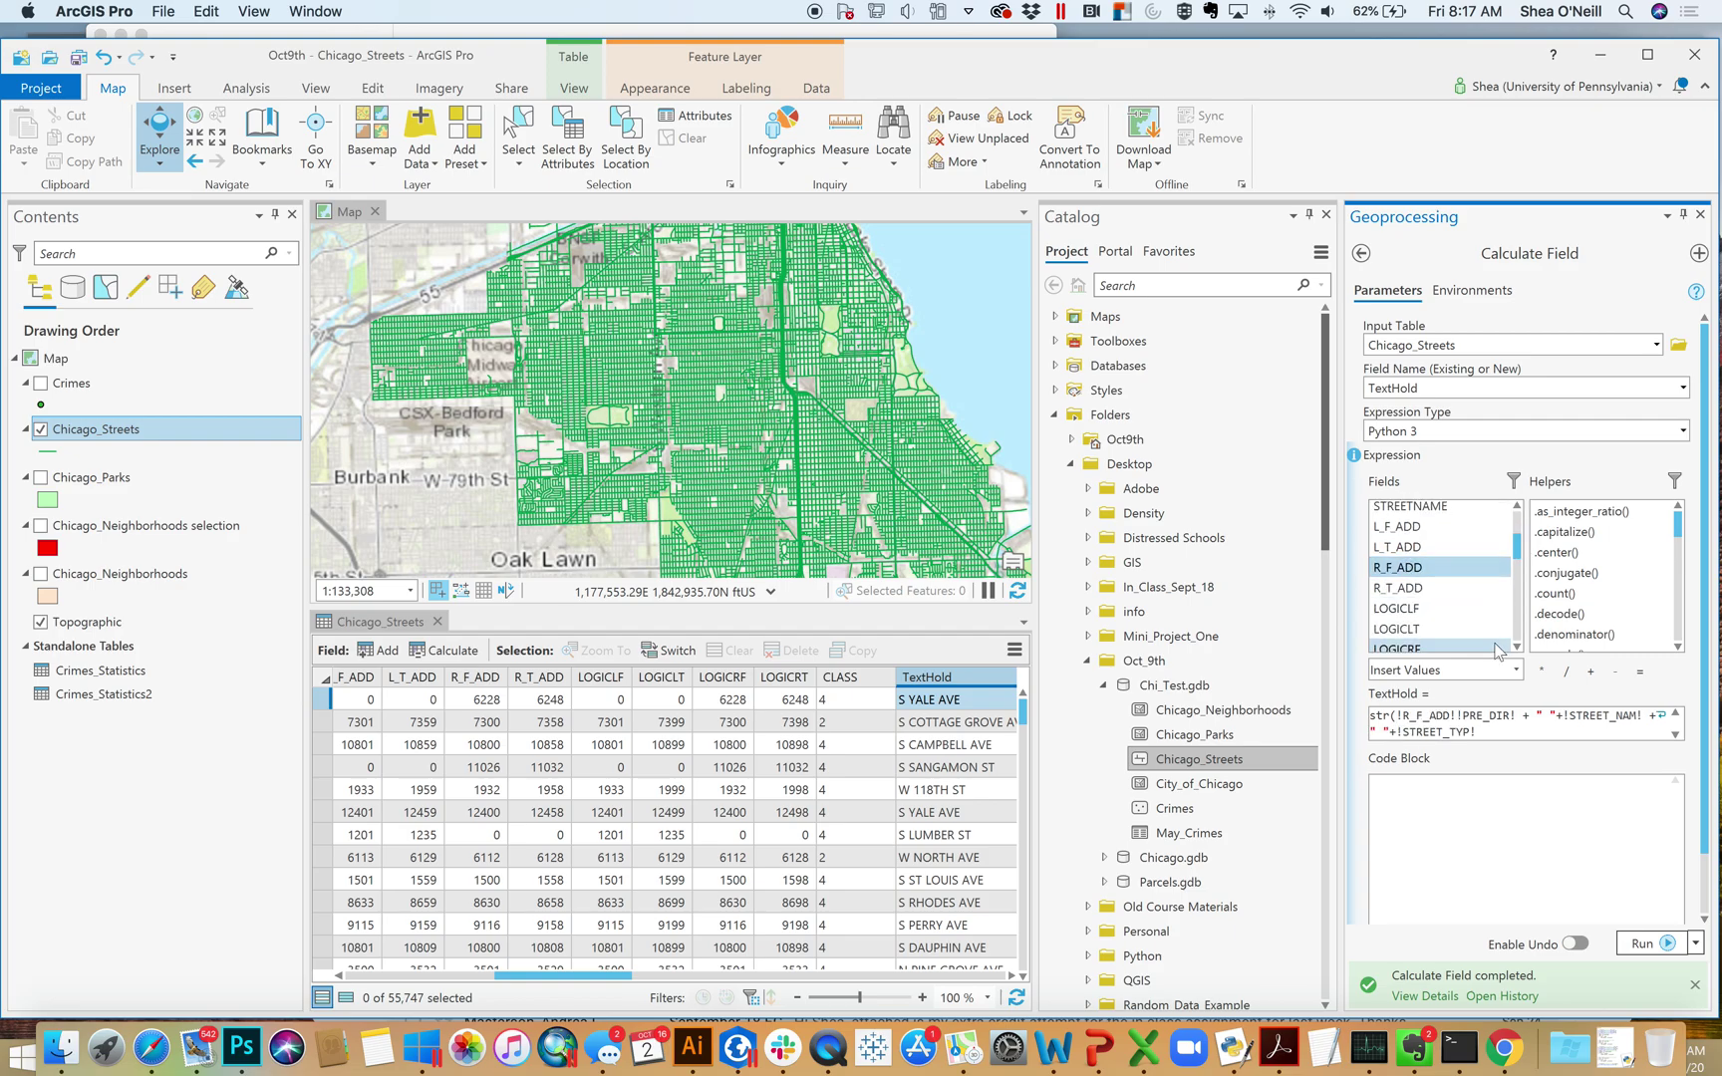
# Replace PRE_DIR in the expression with the text " Block", joined to the closed conversion: str(!R_F_ADD!) + " Block".
pyautogui.click(1515, 716)
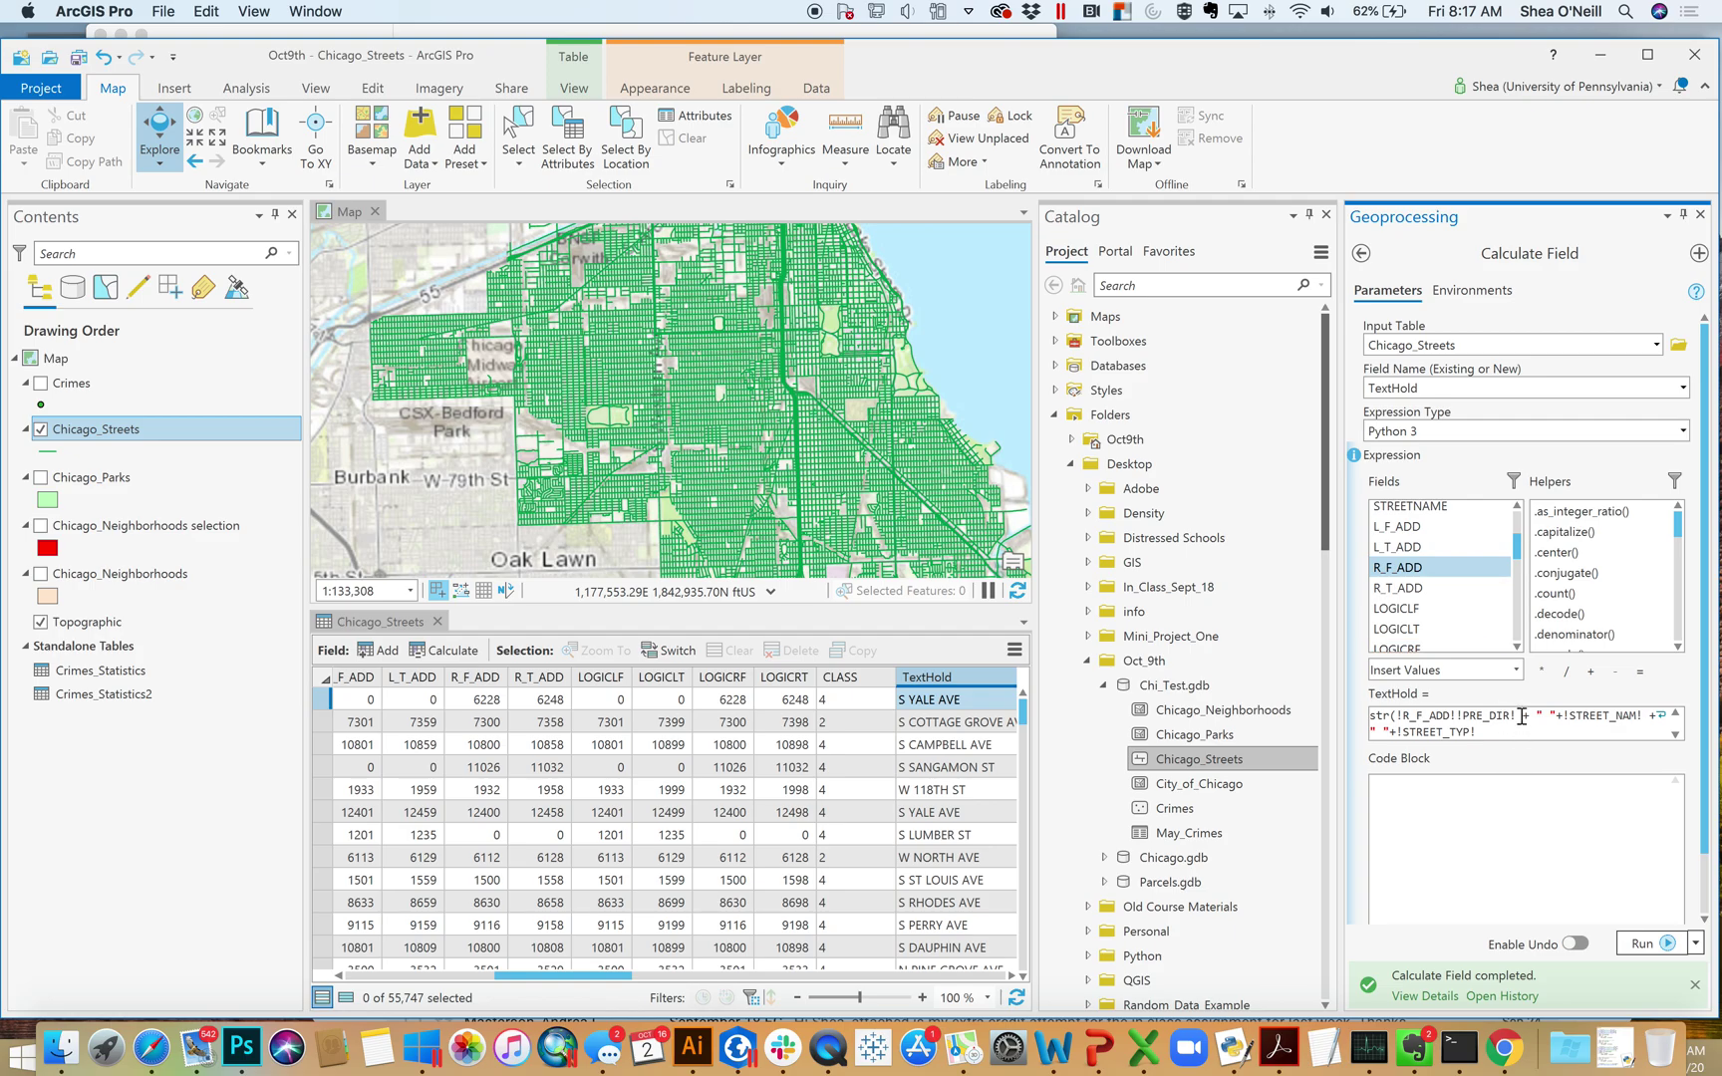
pyautogui.write(') + "Block"')
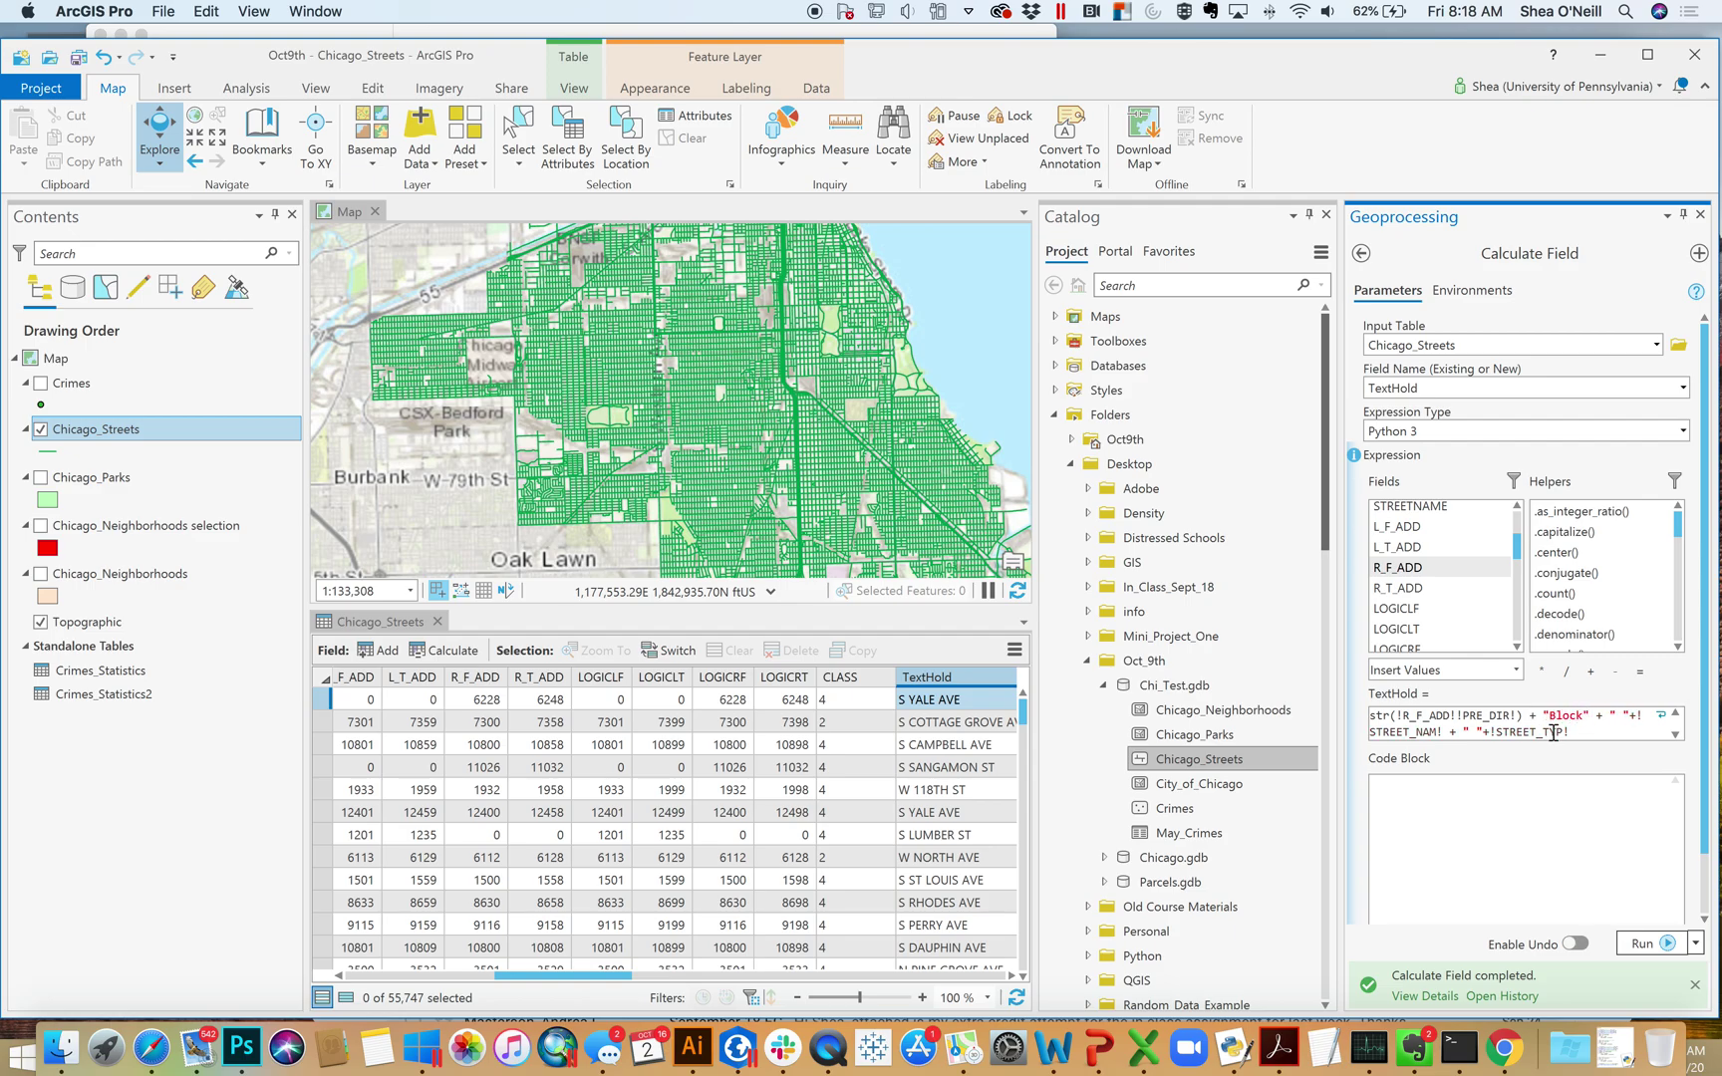
pyautogui.press('BackSpace')
pyautogui.moveTo(1520, 715); pyautogui.dragTo(1464, 715)
pyautogui.press('BackSpace')
pyautogui.write('+')
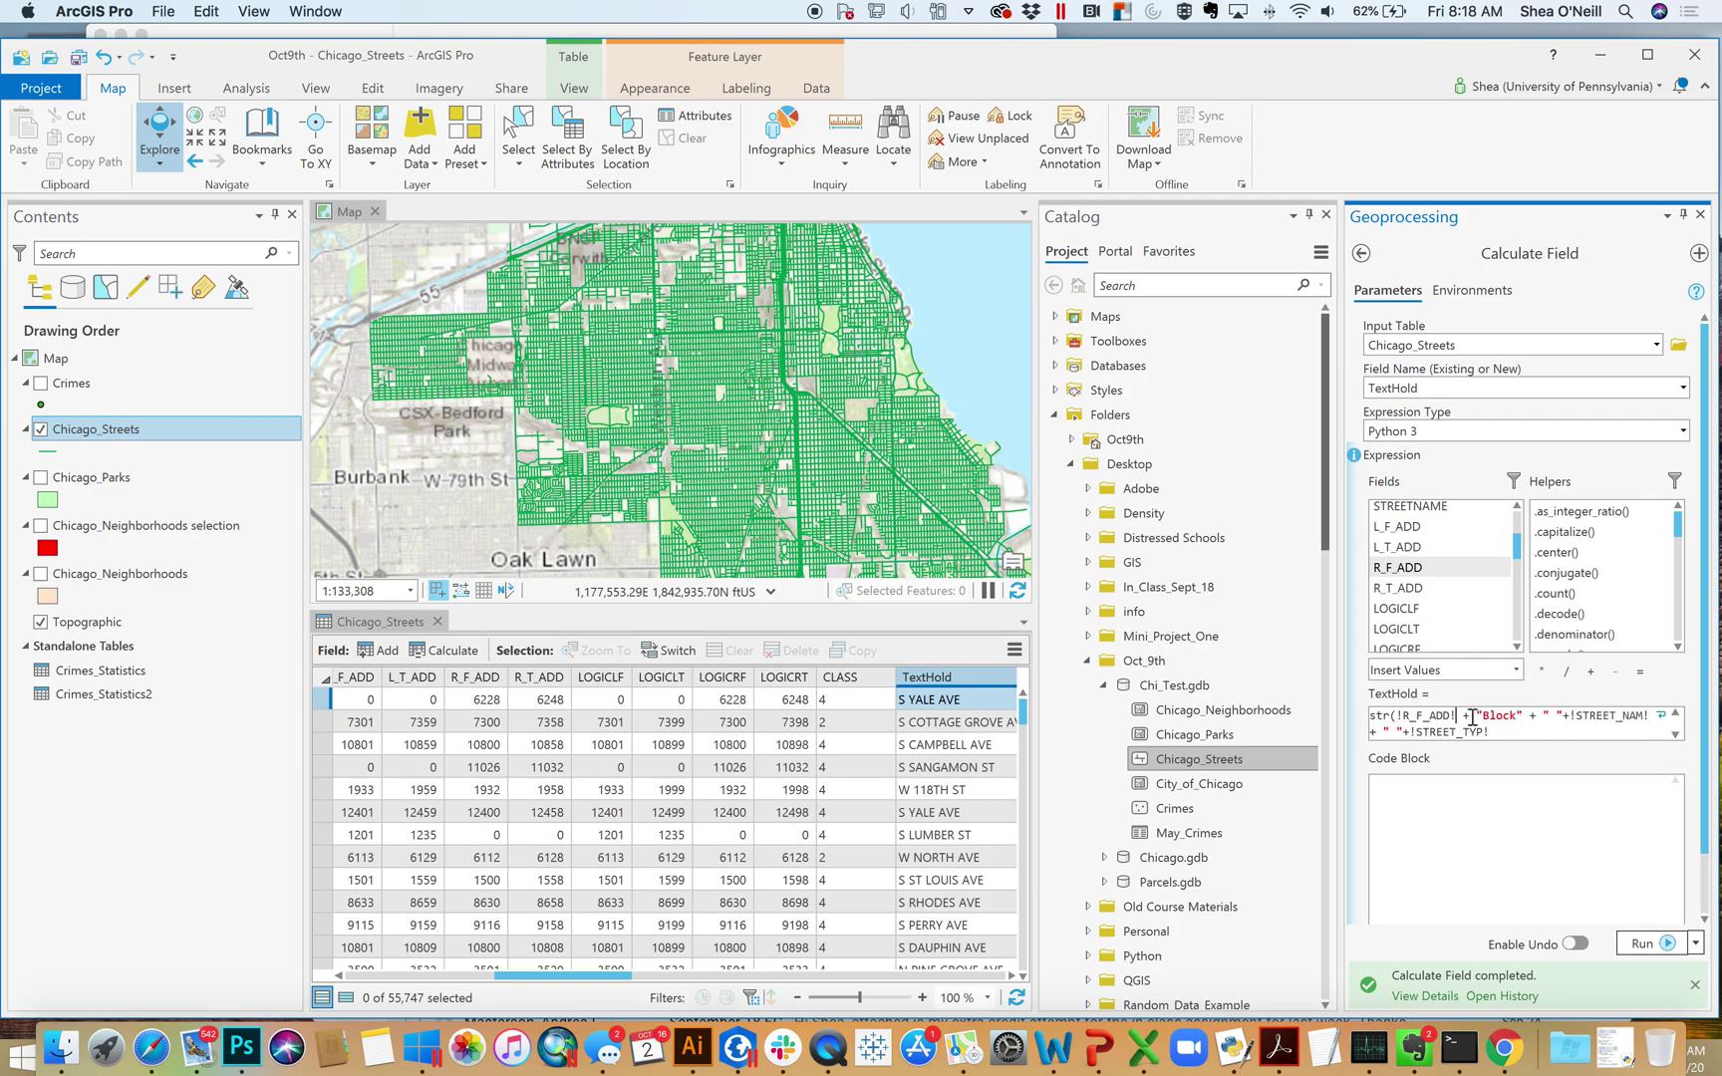
pyautogui.write(')')
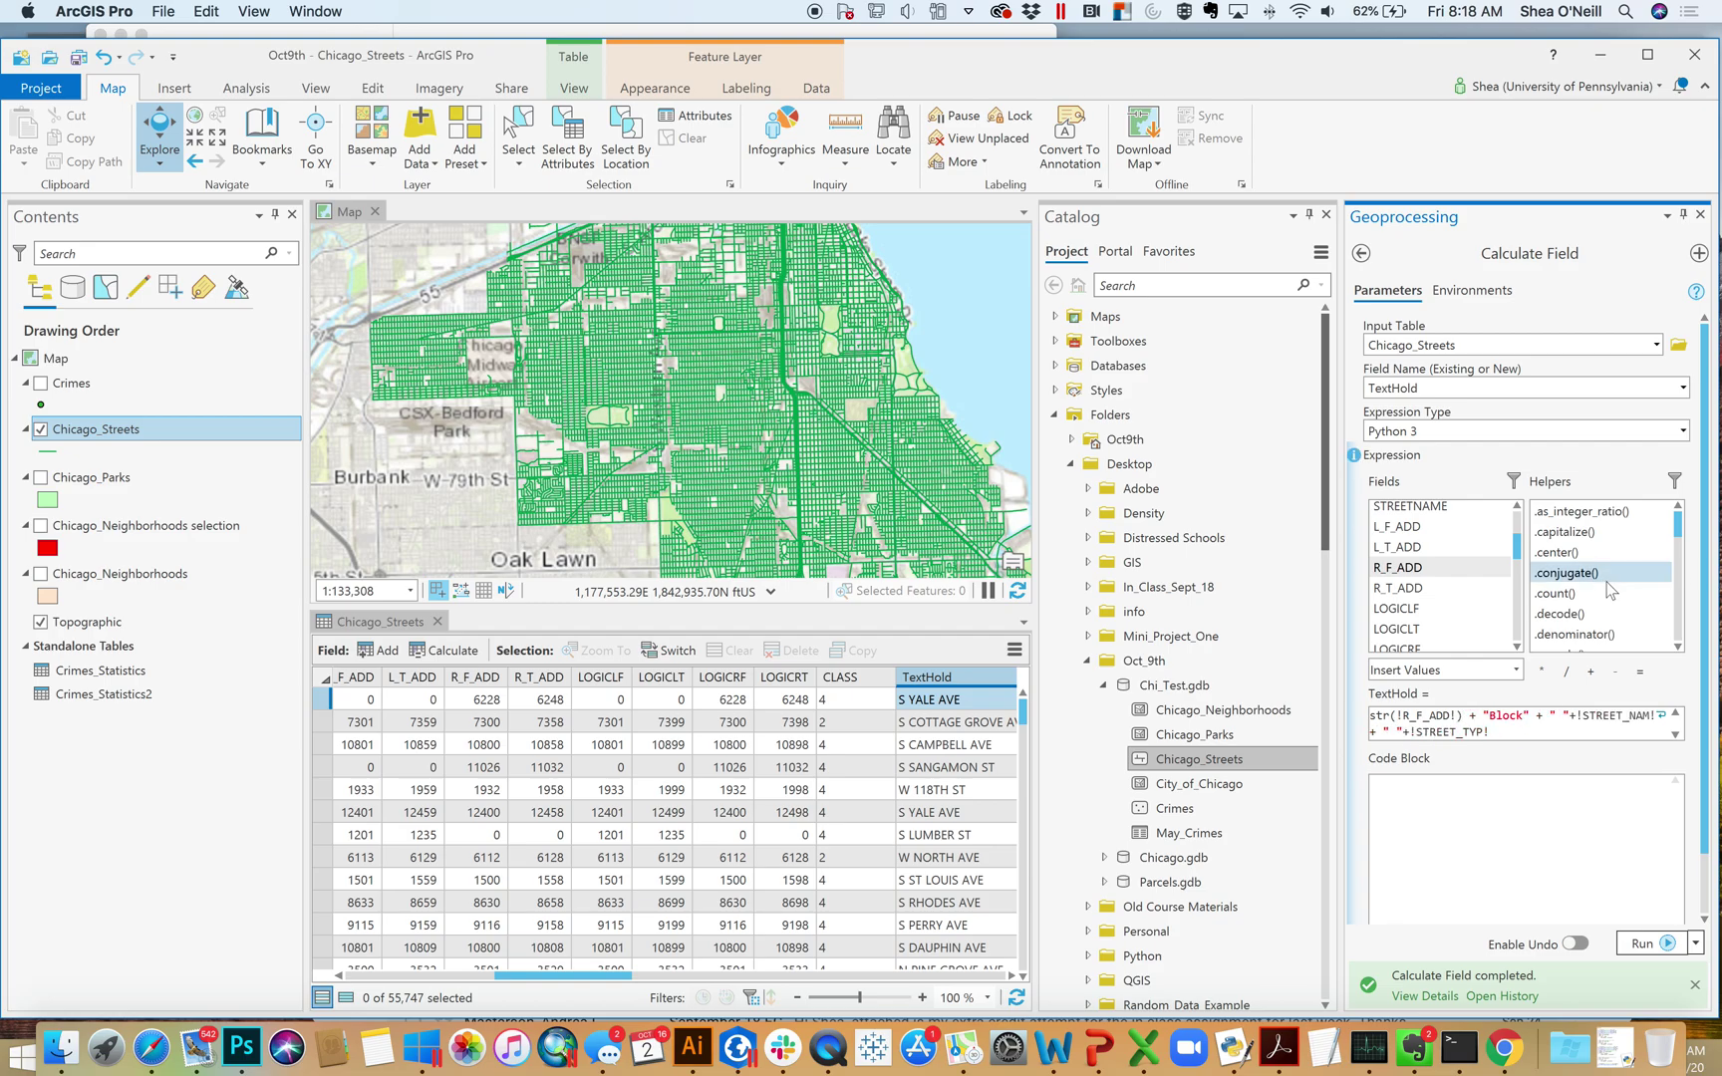
pyautogui.click(1485, 717)
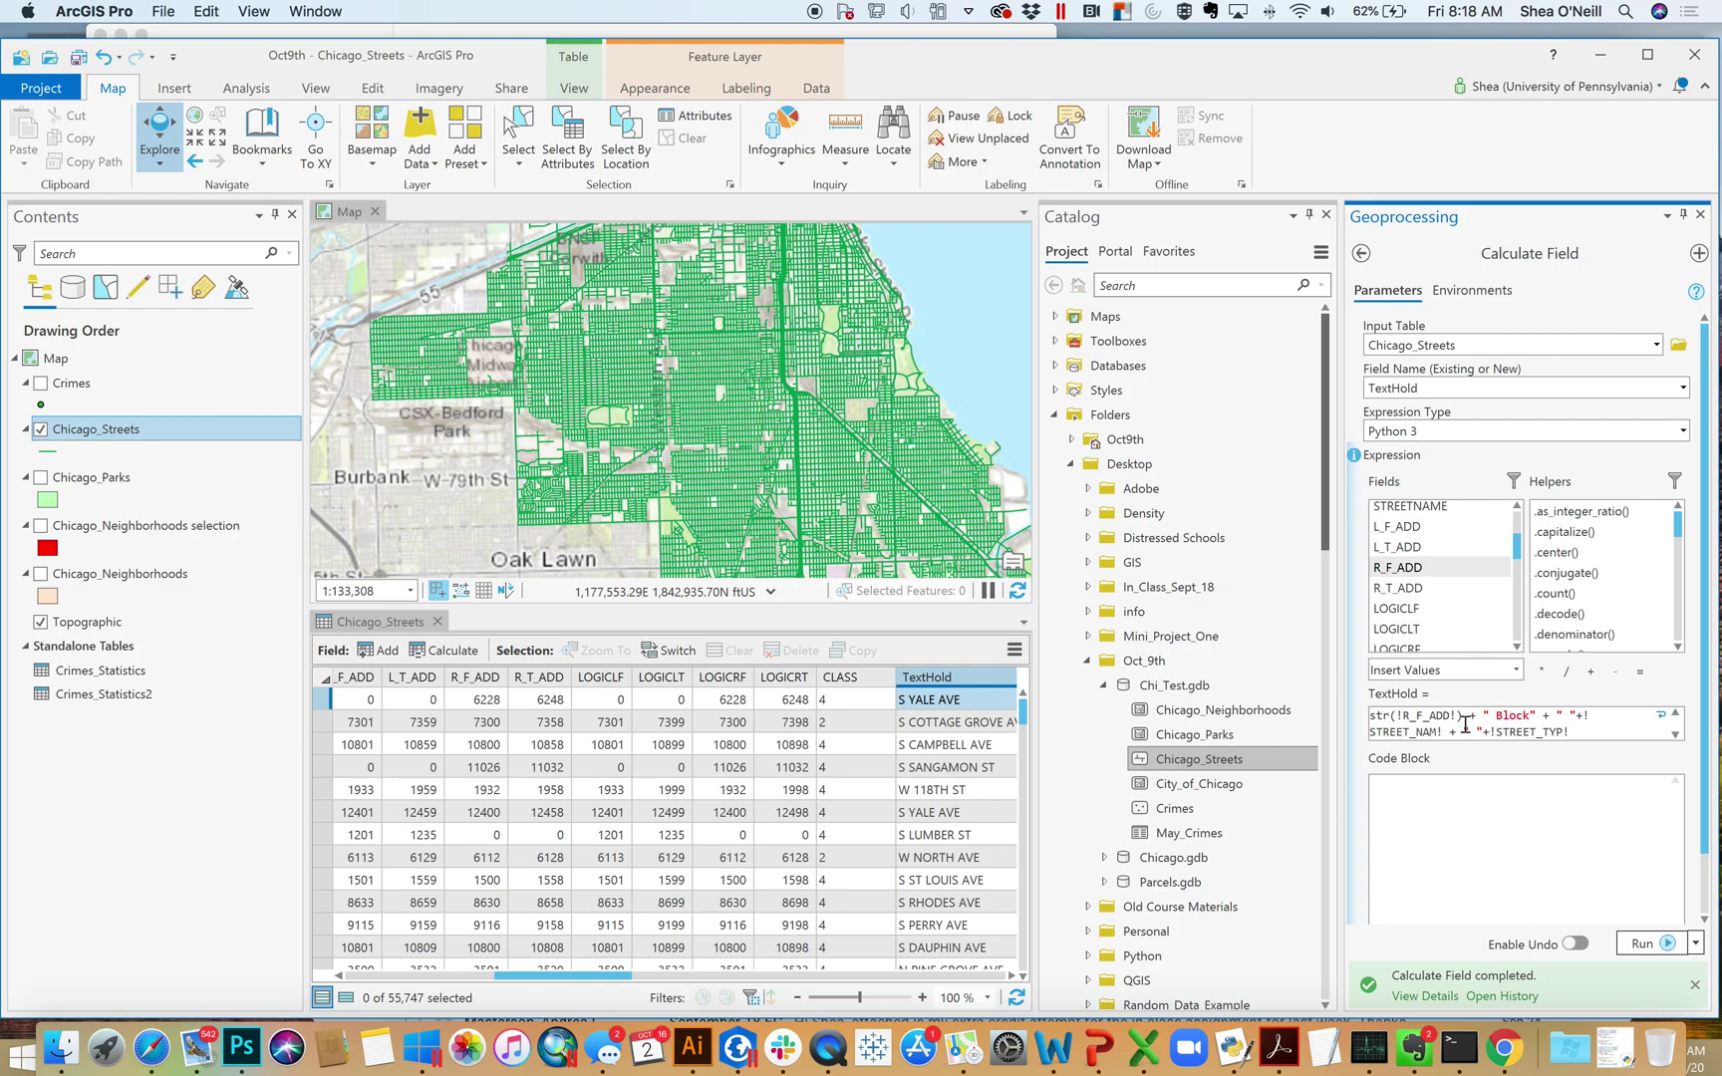
# Insert PRE_DIR between " Block" and the space before STREET_NAM, joined with plus signs, and calculate TextHold for all streets.
pyautogui.click(1553, 718)
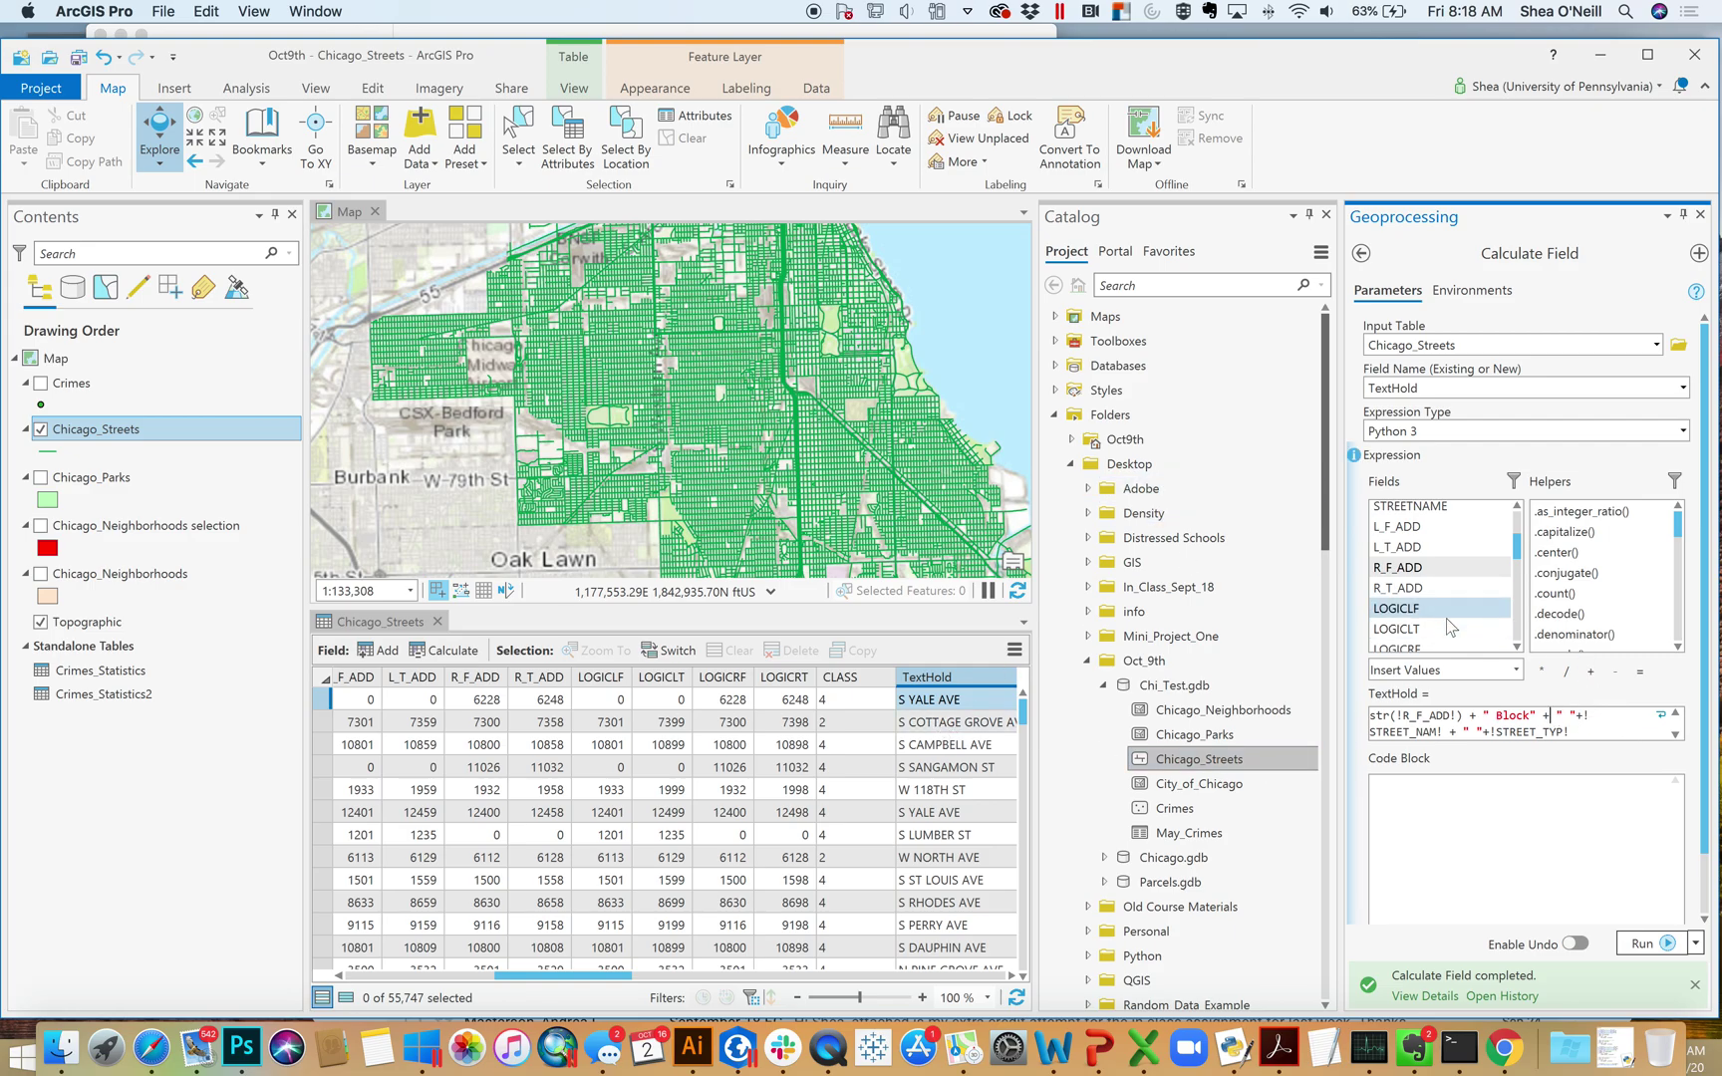
pyautogui.moveTo(1521, 551)
pyautogui.mouseDown()
pyautogui.moveTo(1525, 575)
pyautogui.moveTo(1520, 528)
pyautogui.mouseUp()
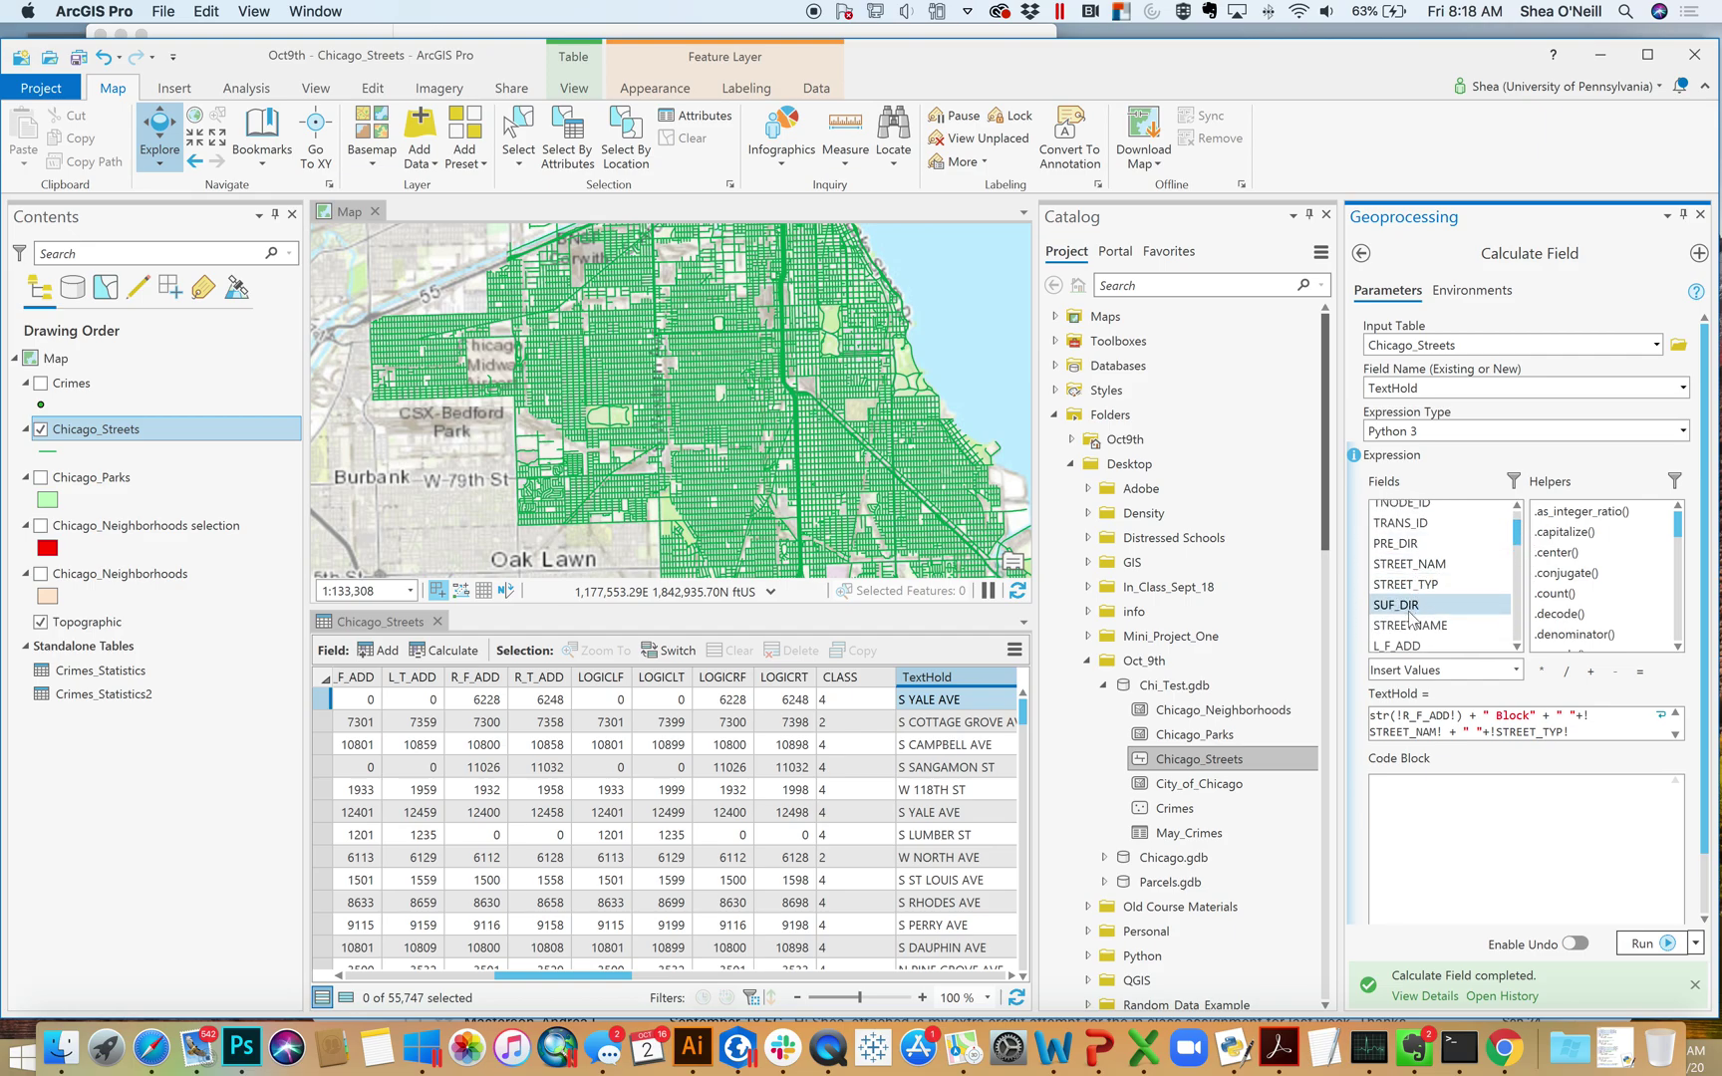
pyautogui.click(1413, 546)
pyautogui.doubleClick(1413, 546)
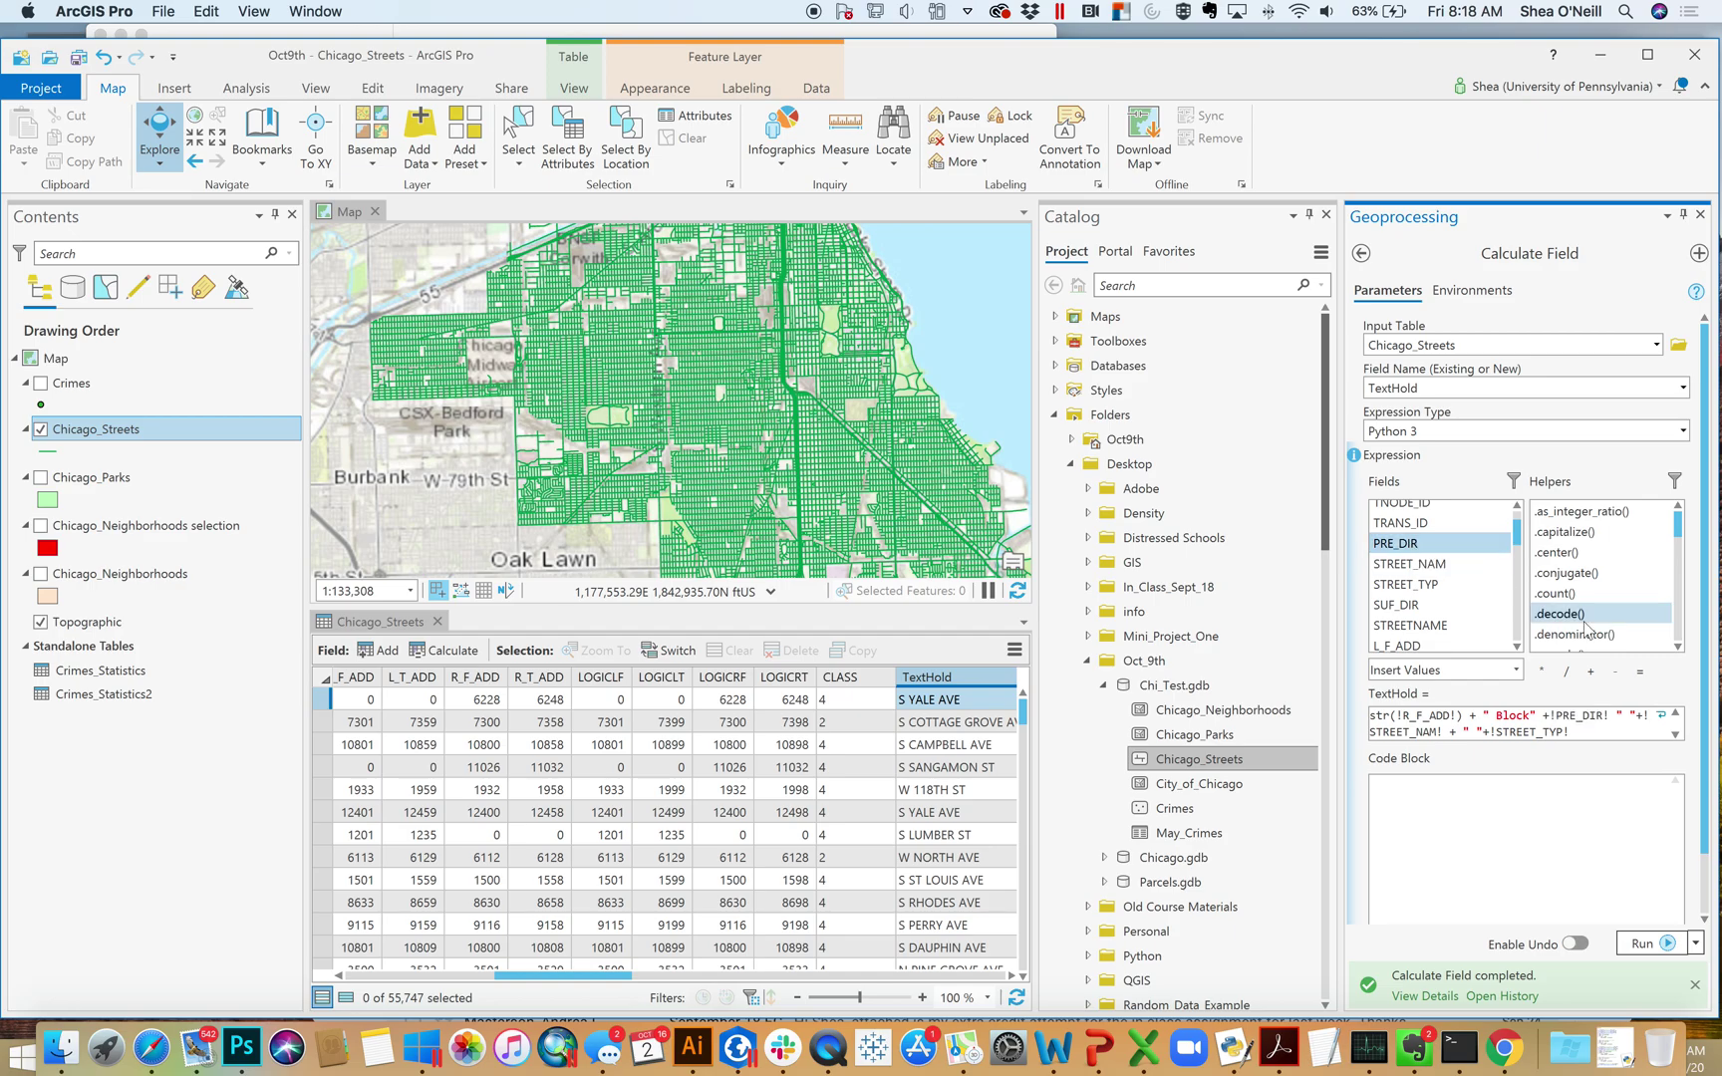
pyautogui.click(1610, 719)
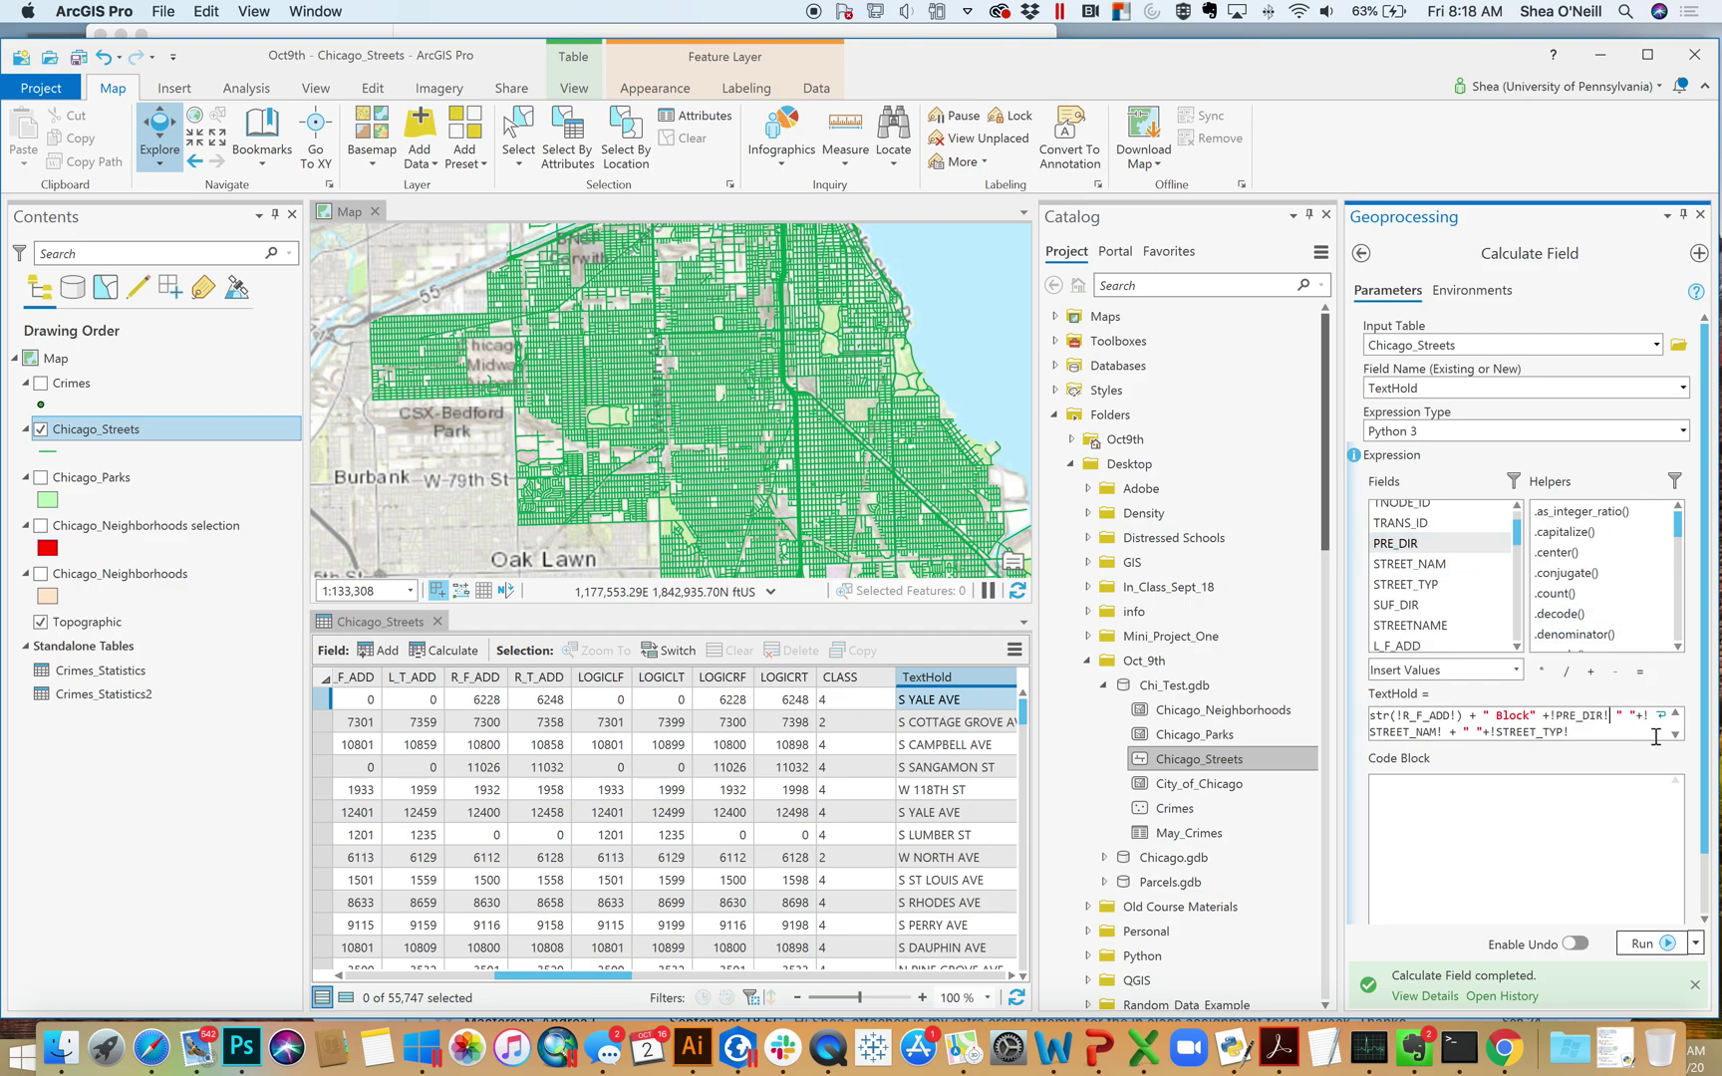
pyautogui.write('+')
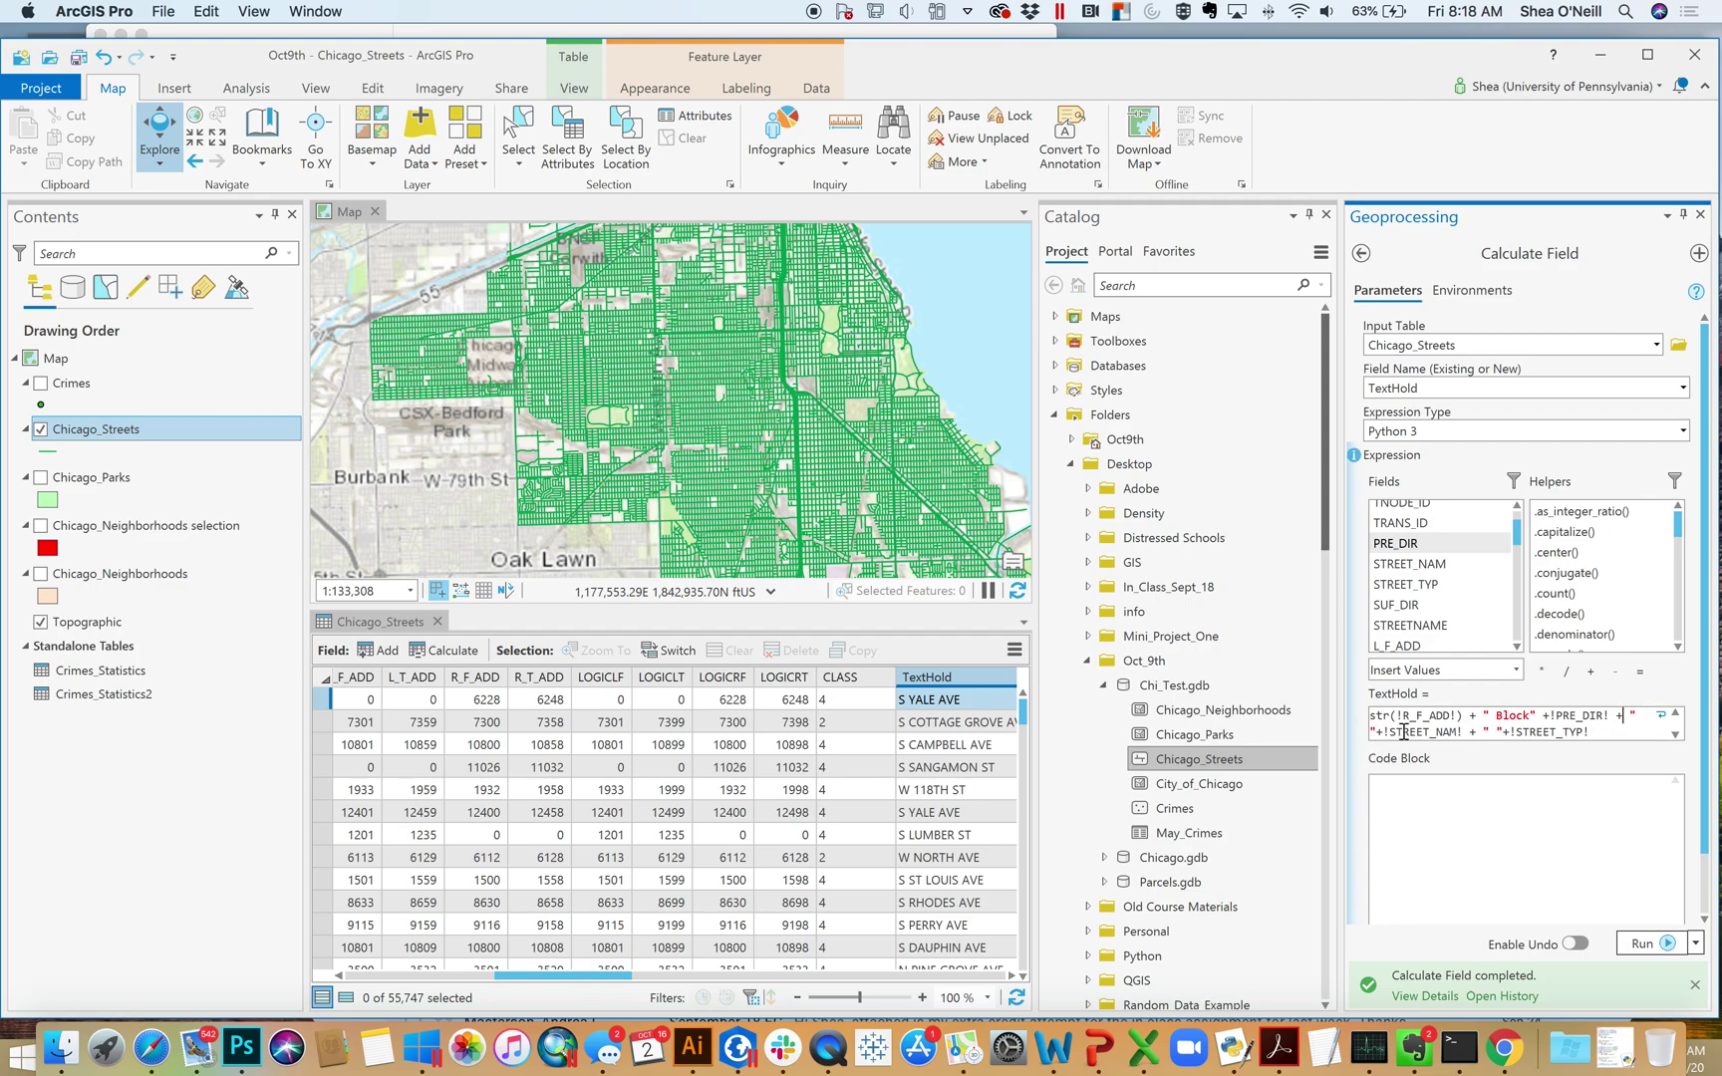
pyautogui.click(1658, 945)
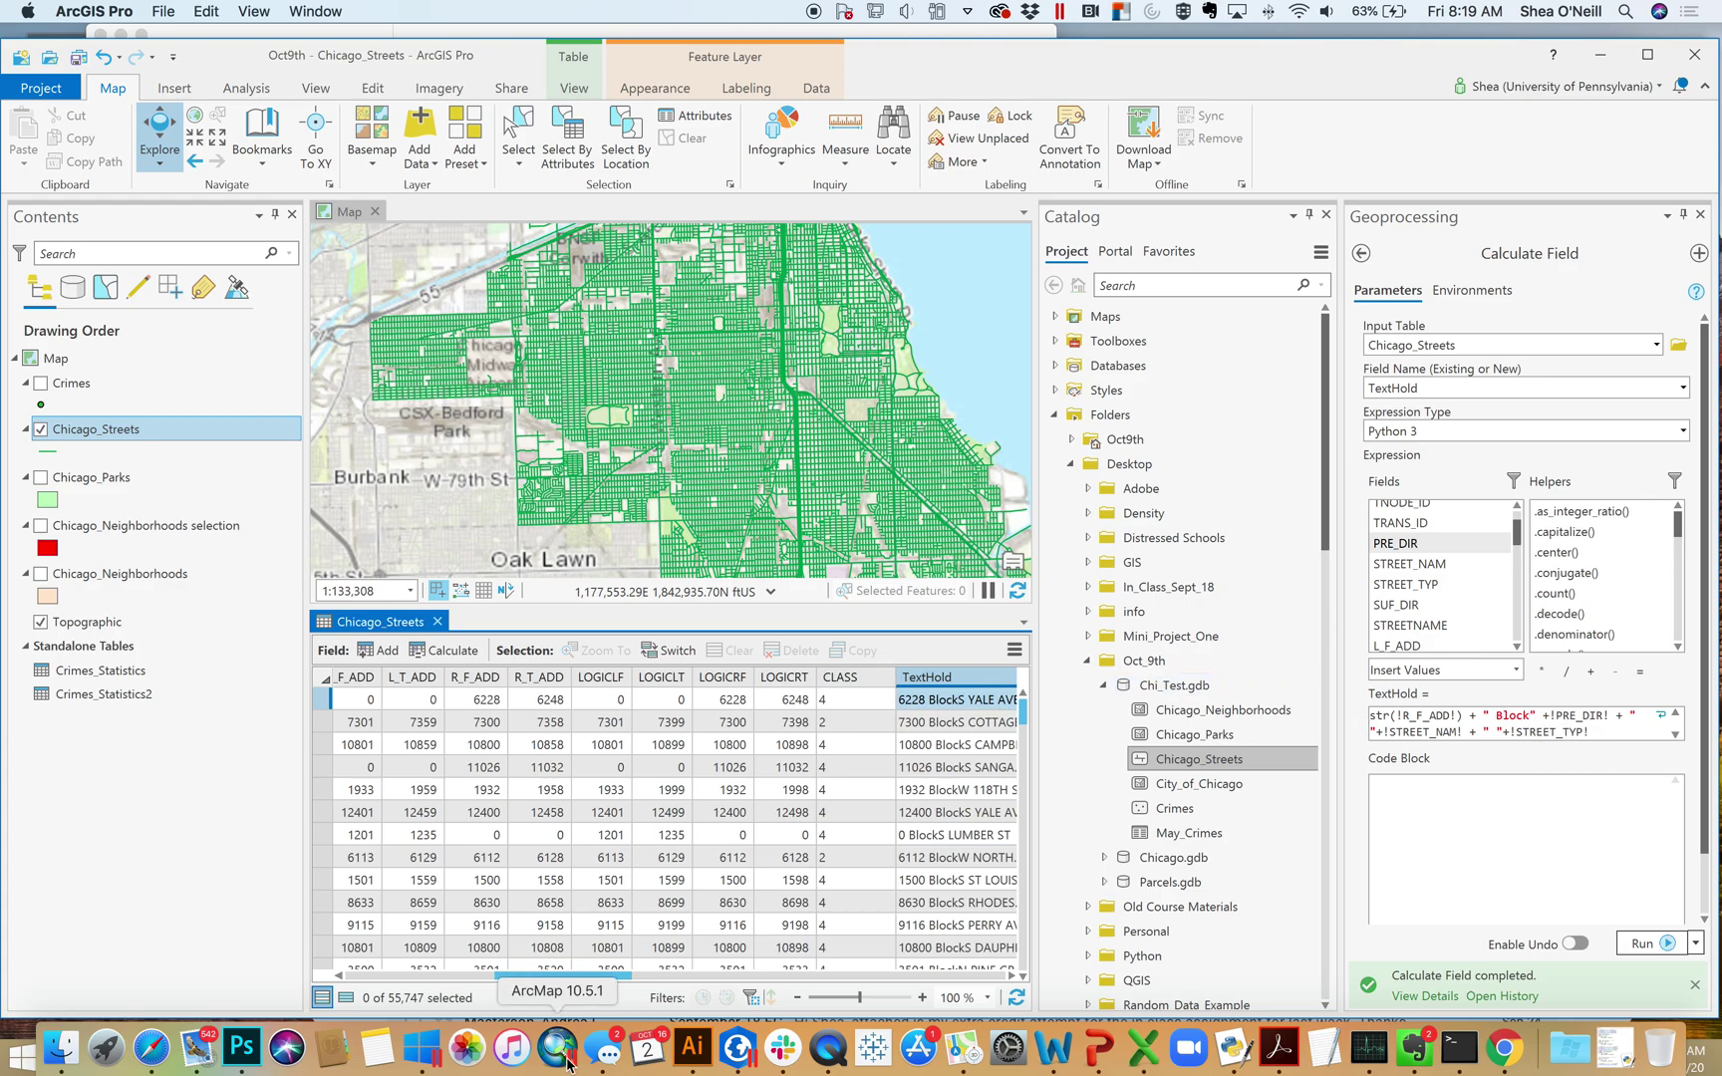
pyautogui.moveTo(620, 974); pyautogui.dragTo(672, 973)
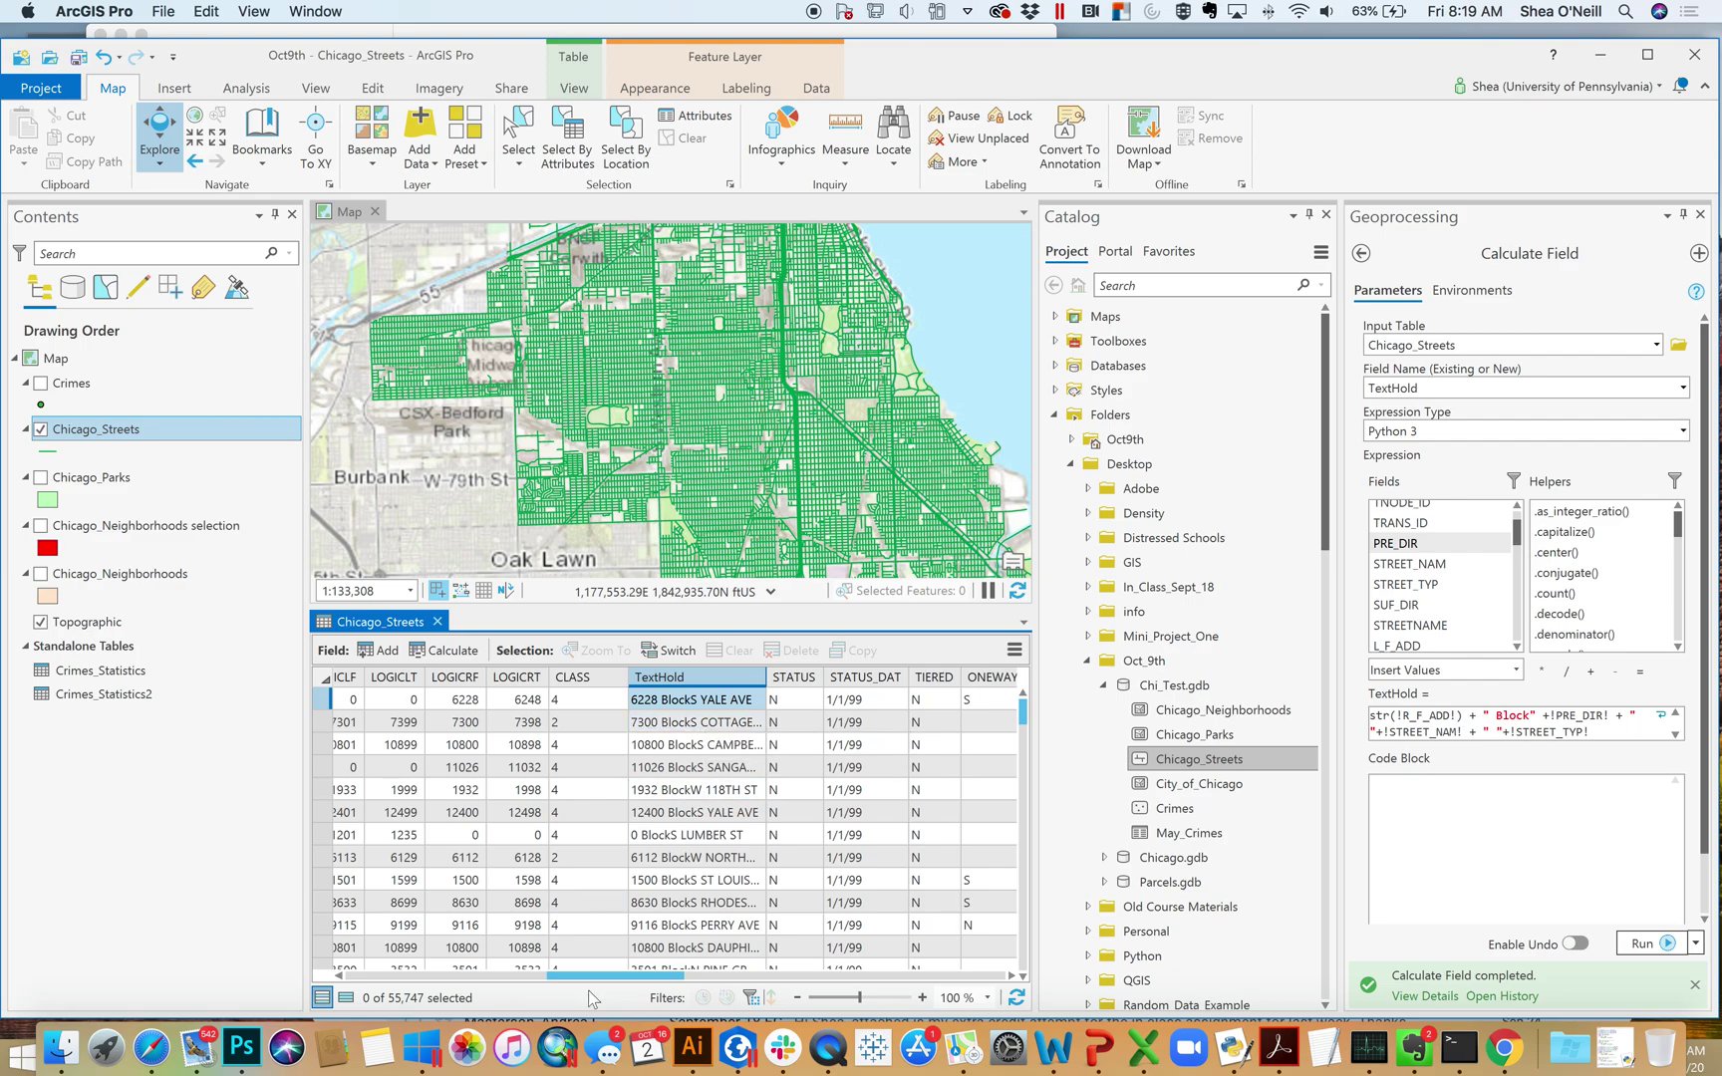
# Empty the TextHold expression in Calculate Field and widen the TextHold column in the table.
pyautogui.moveTo(1617, 729); pyautogui.dragTo(1337, 705)
pyautogui.press('BackSpace')
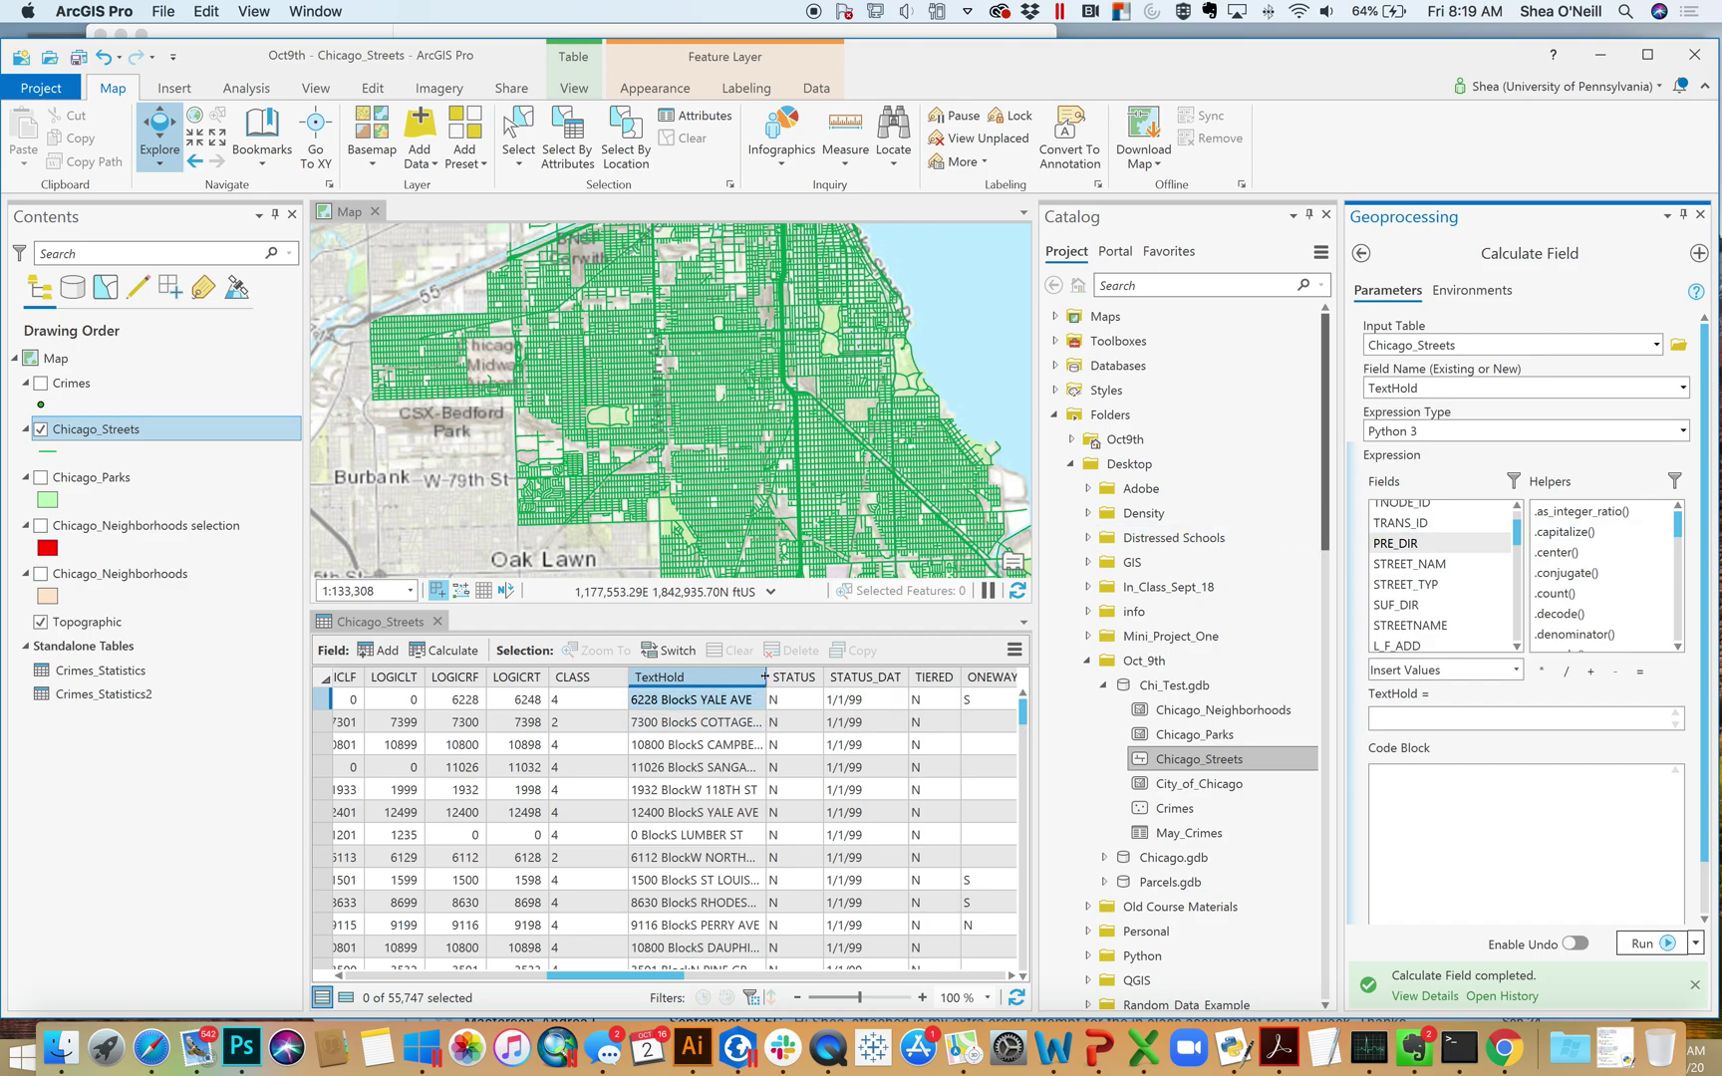
pyautogui.moveTo(765, 677); pyautogui.dragTo(799, 677)
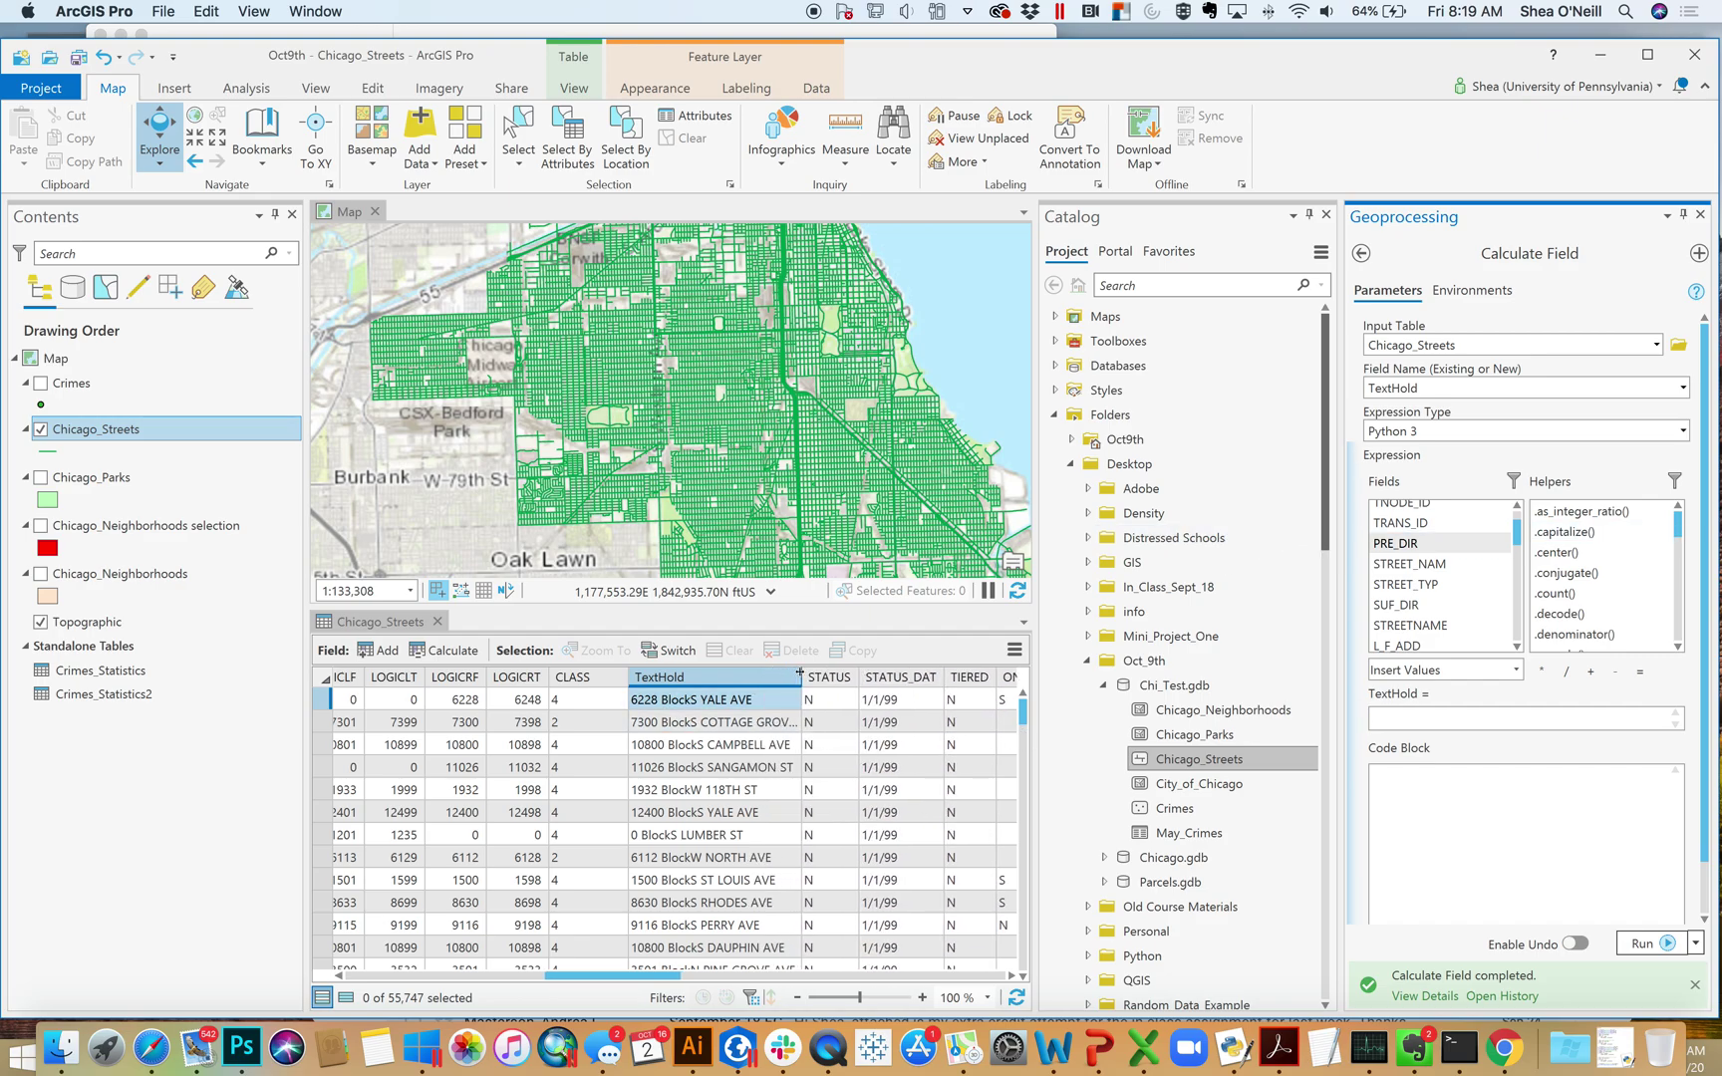
pyautogui.rightClick(739, 680)
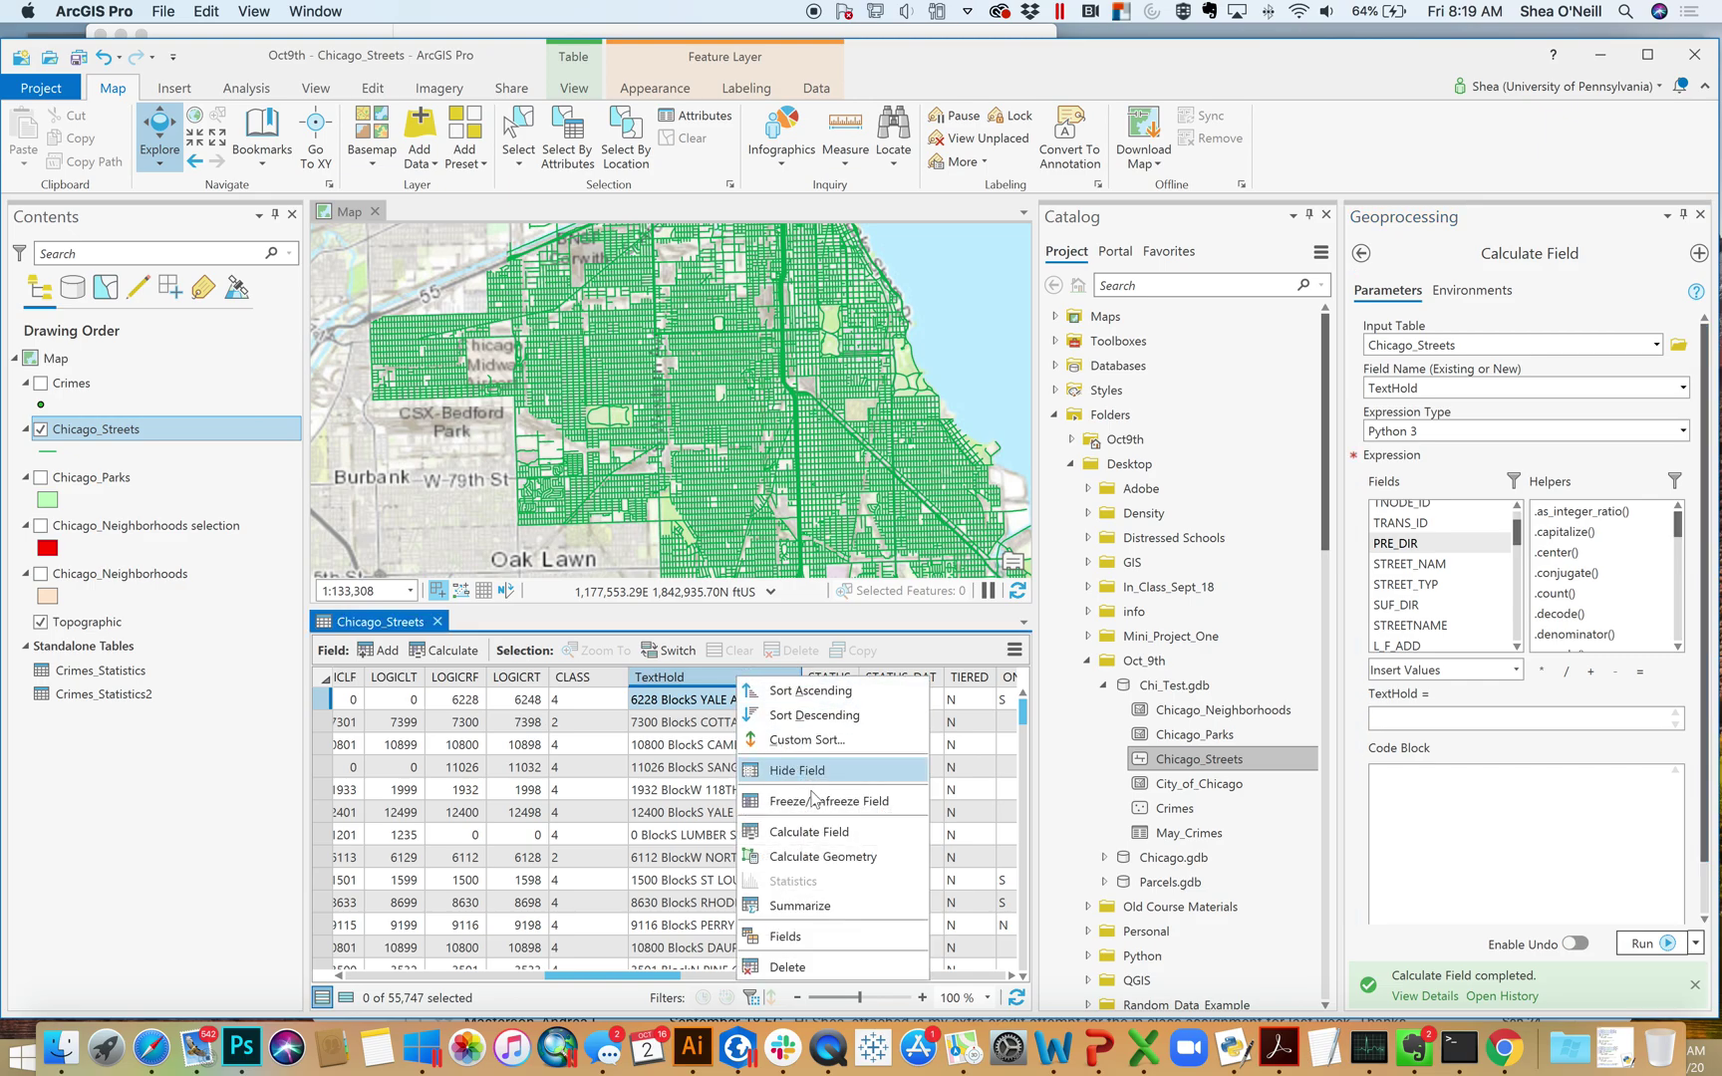
# Start a new expression from the TextHold field and the replace helper: !TextHold!.replace().
pyautogui.click(1435, 717)
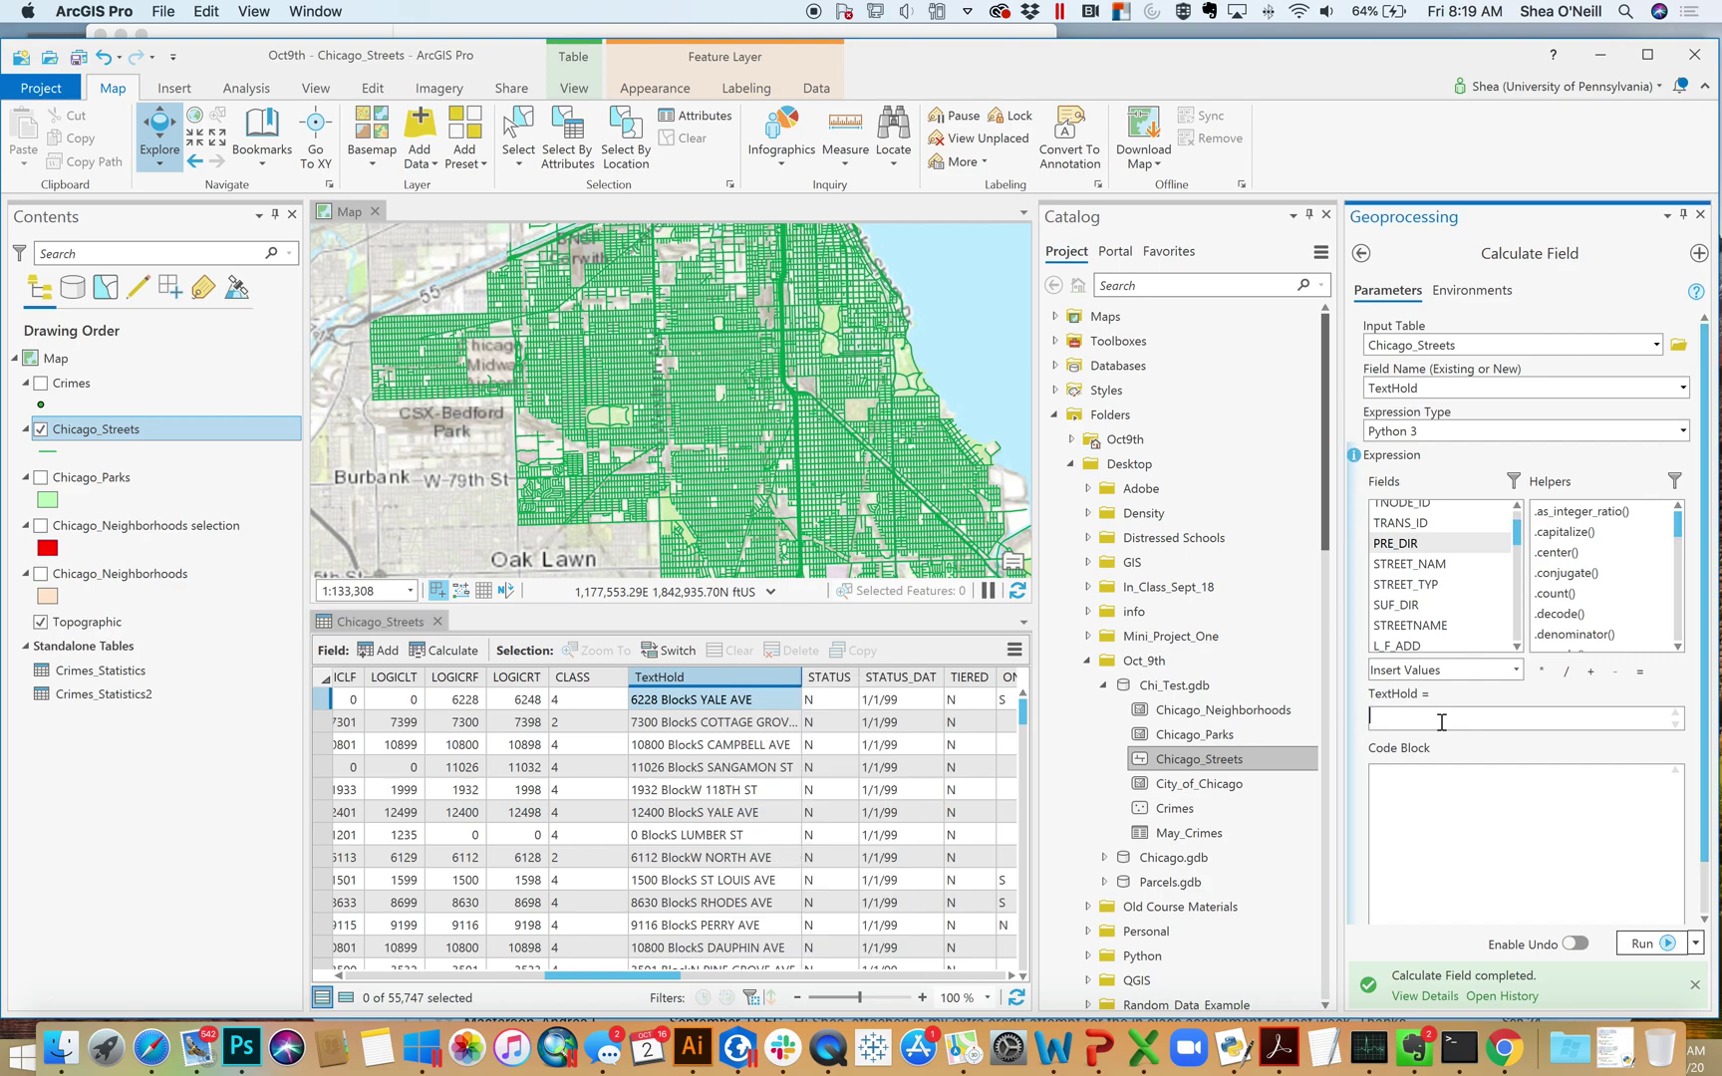
pyautogui.scroll(-5, 1680, 651)
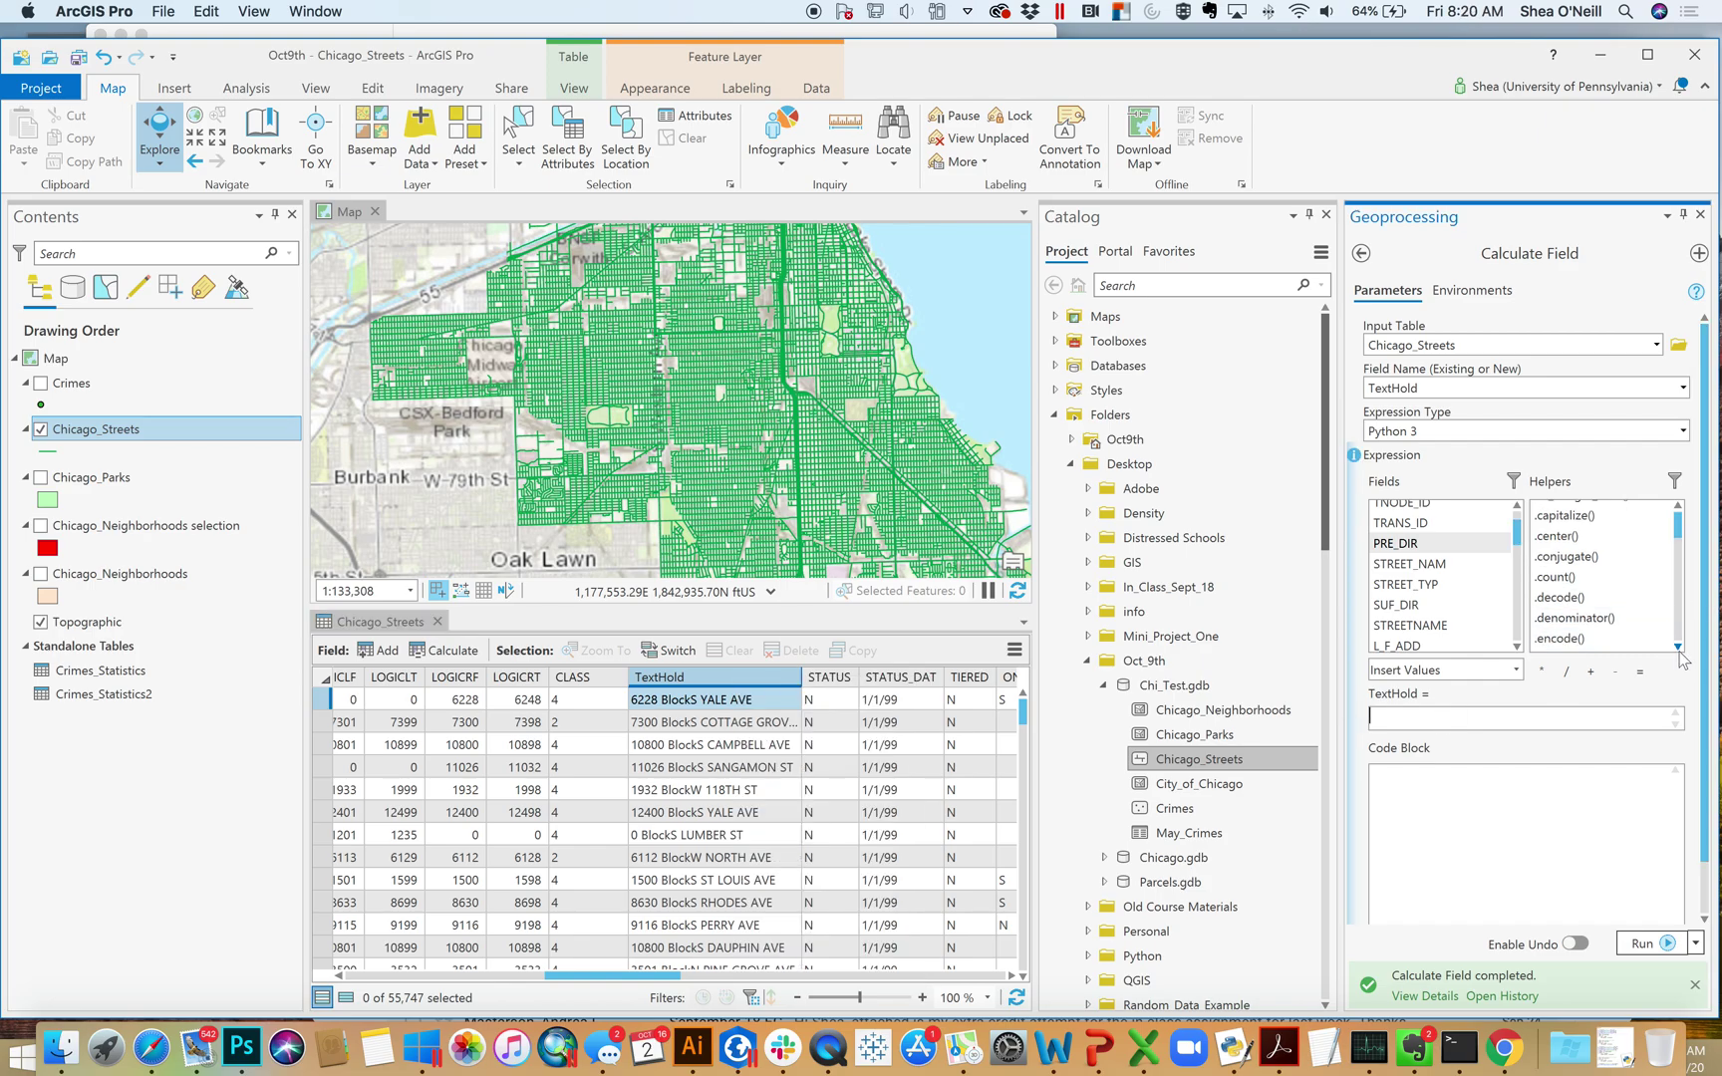
pyautogui.scroll(-5, 1680, 650)
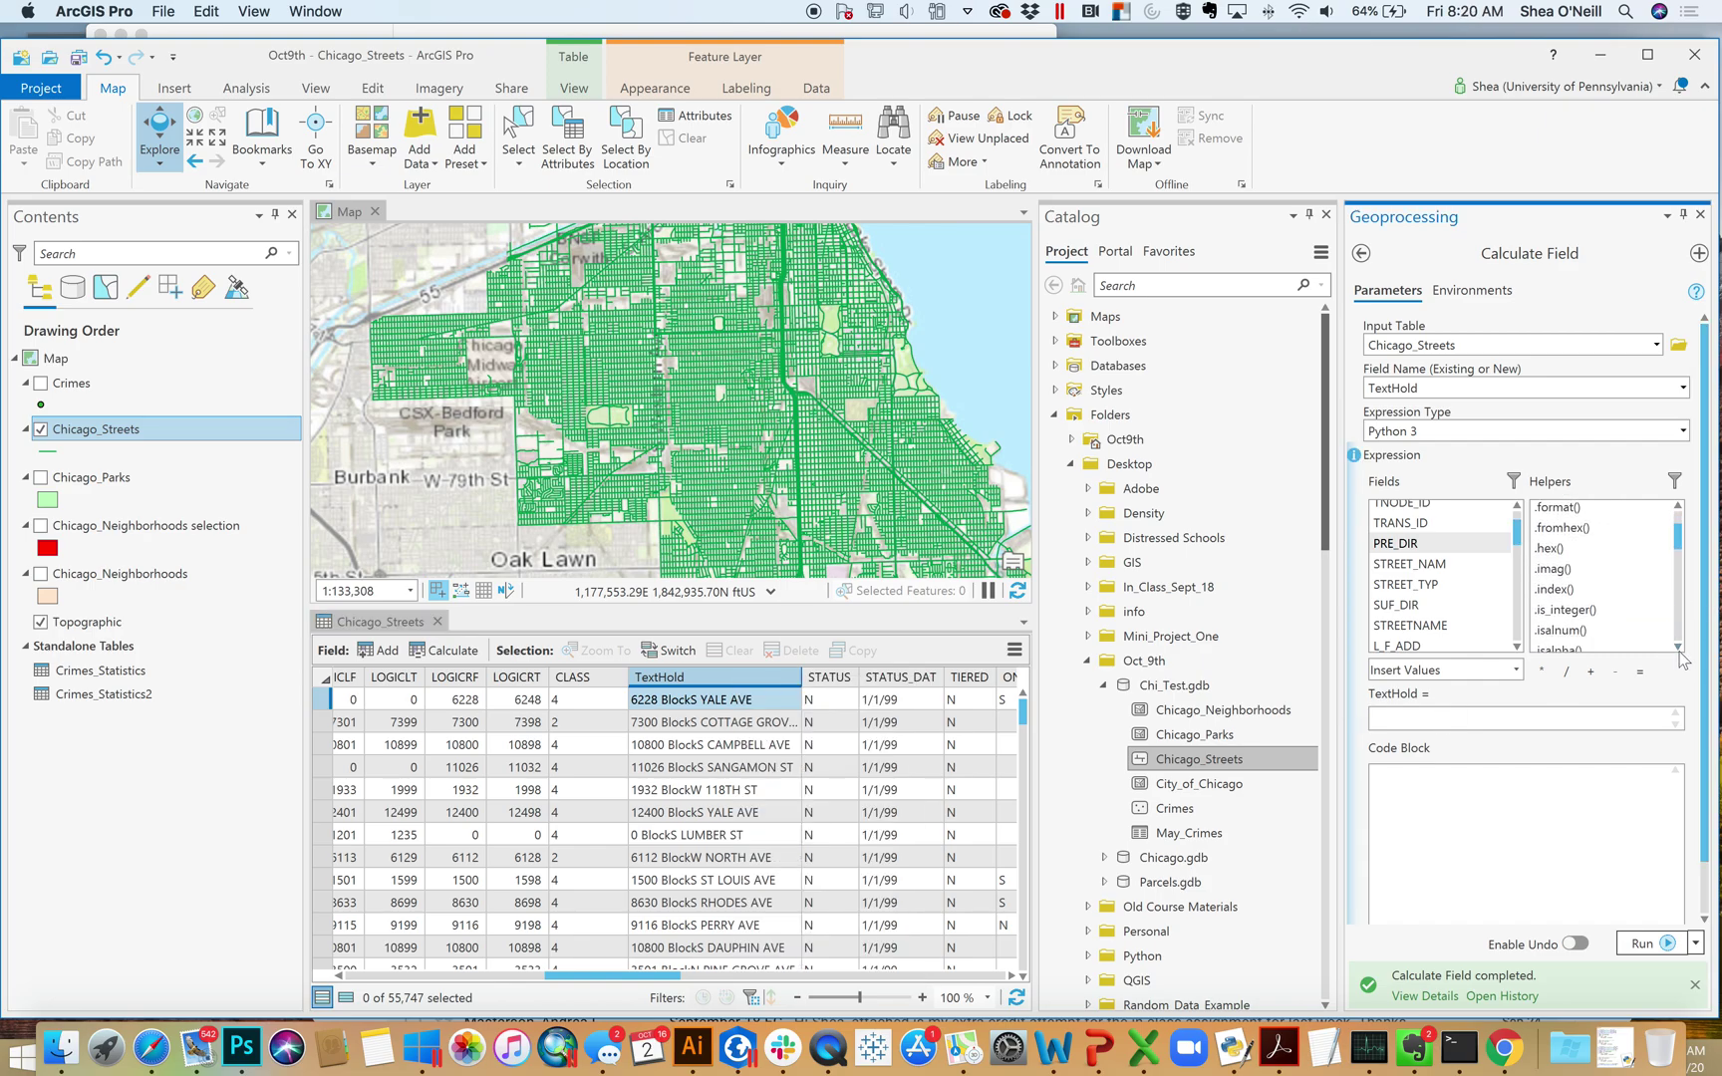
pyautogui.scroll(-5, 1680, 650)
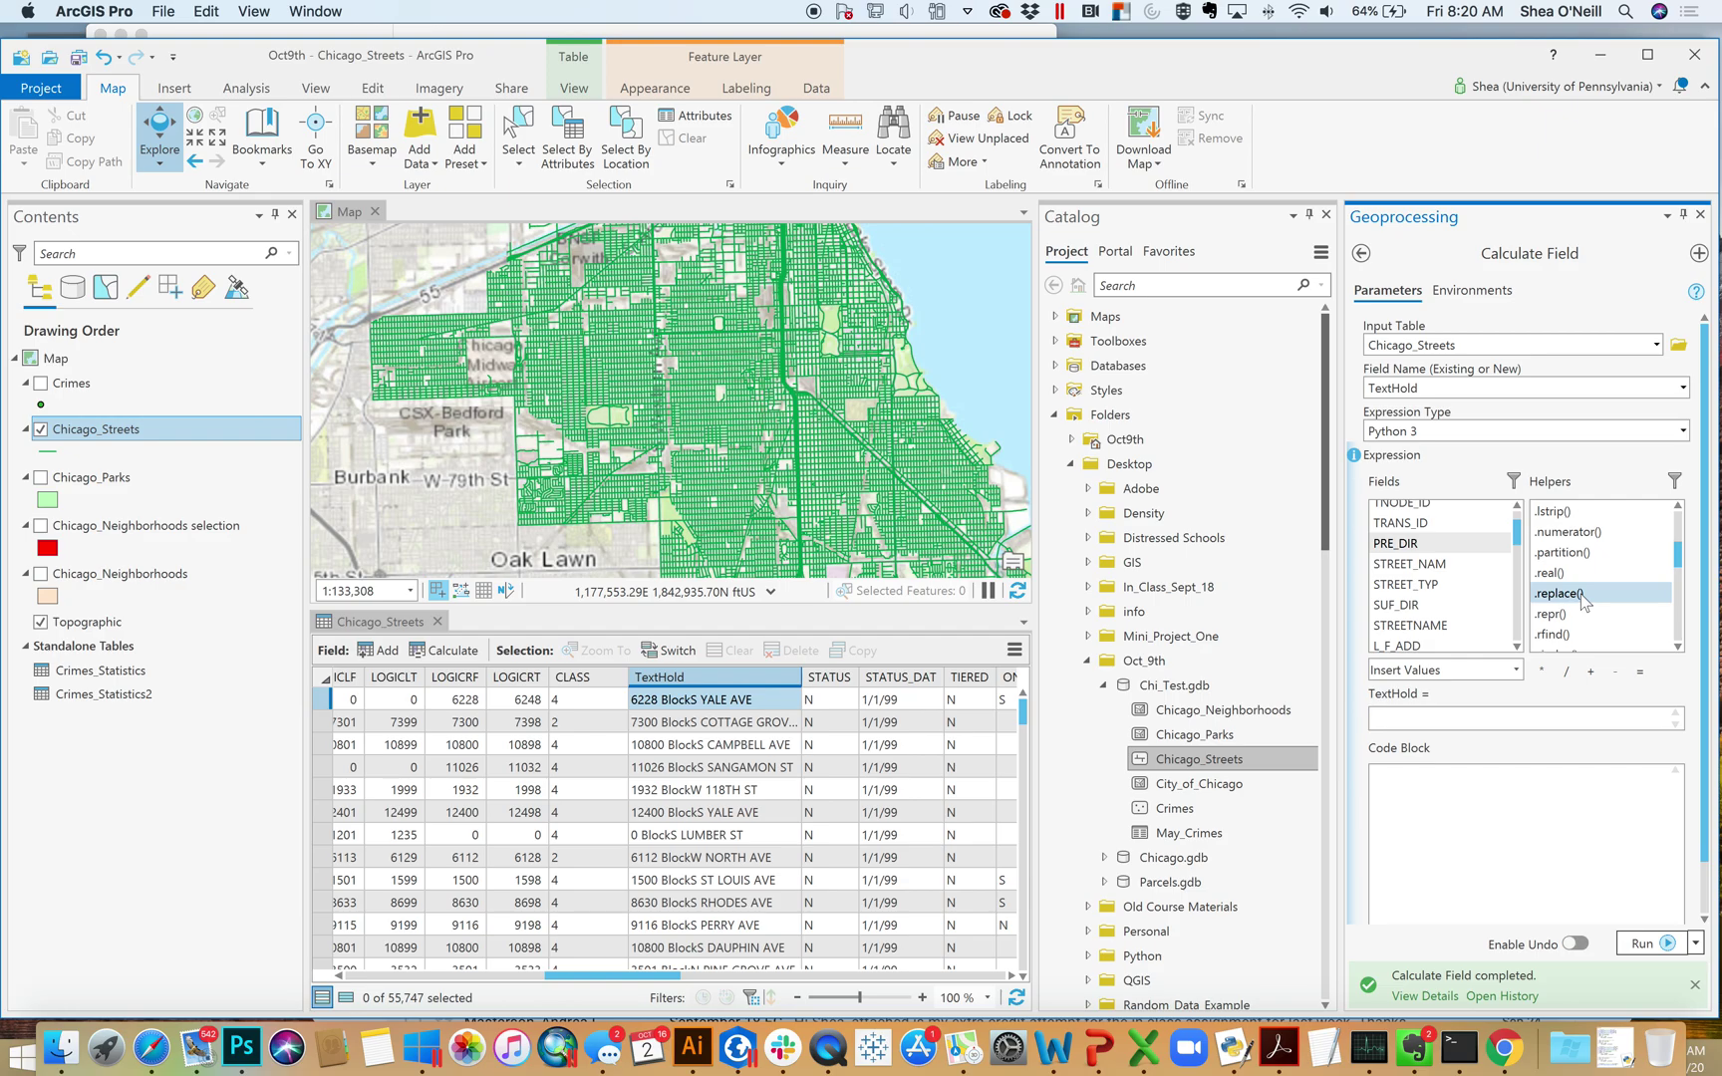
pyautogui.moveTo(1518, 538); pyautogui.dragTo(1522, 580)
pyautogui.click(1516, 505)
pyautogui.doubleClick(1415, 520)
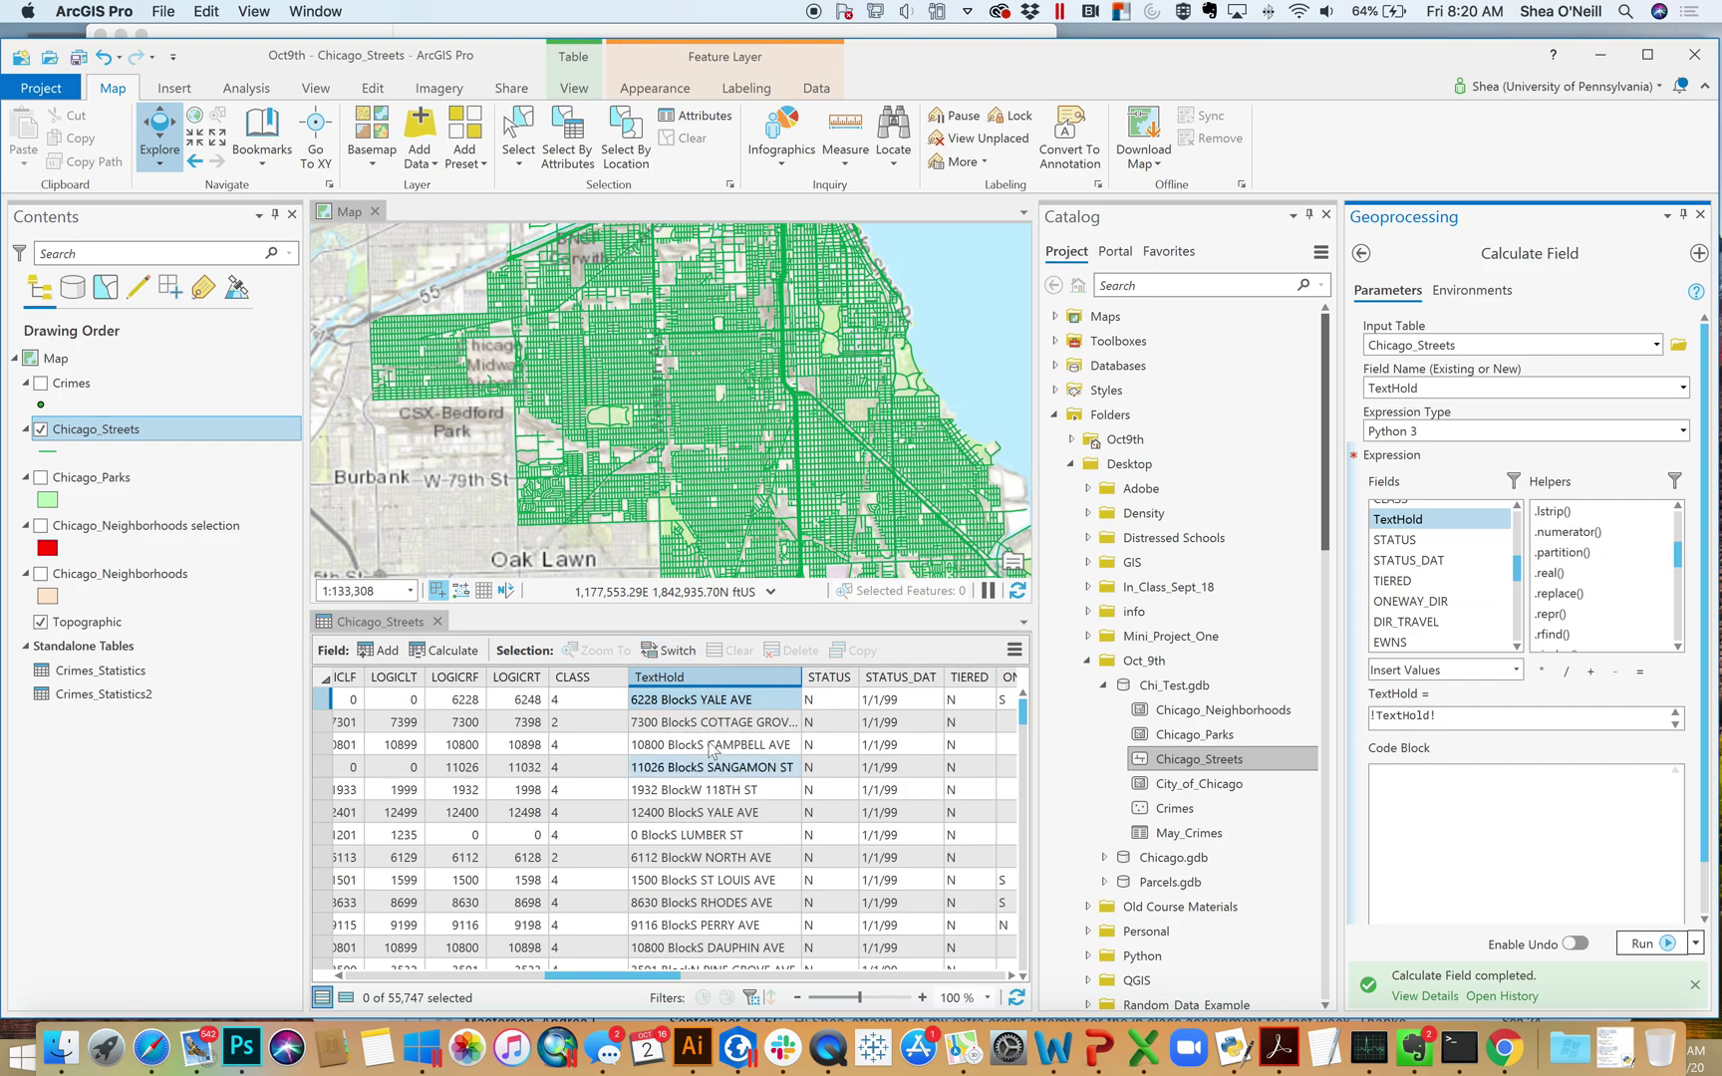
pyautogui.click(1457, 718)
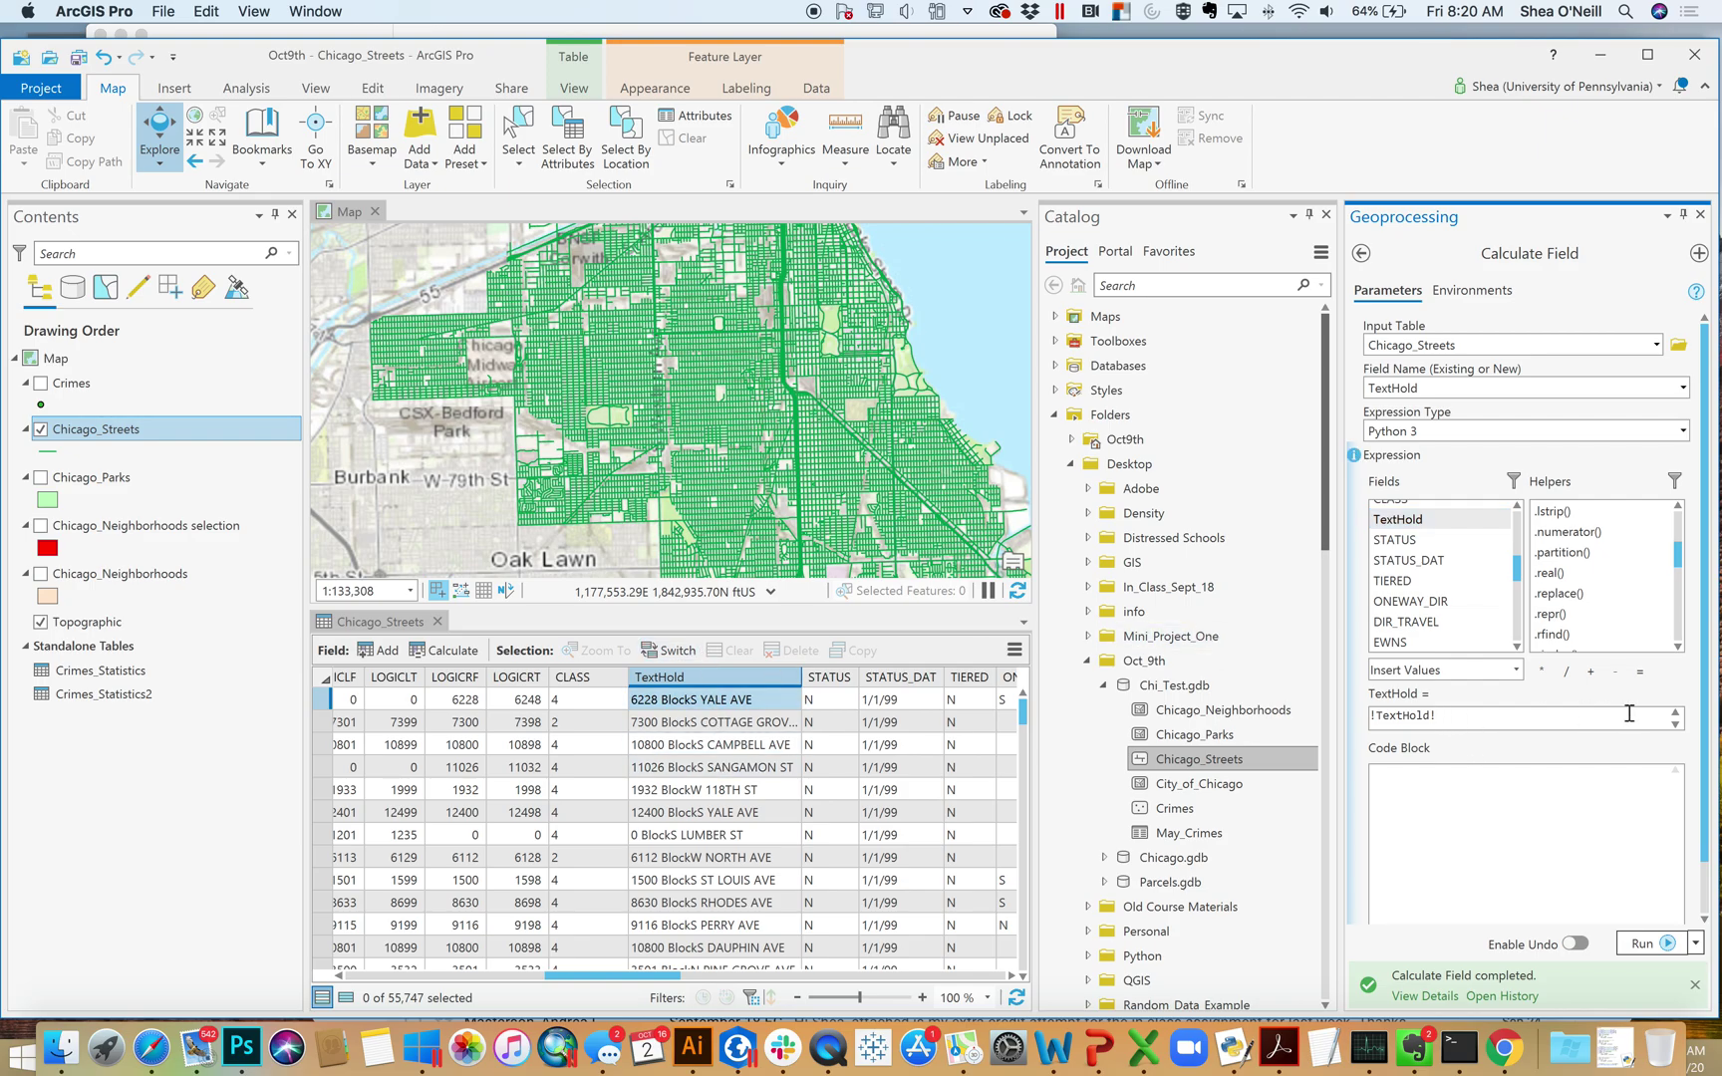
pyautogui.doubleClick(1577, 601)
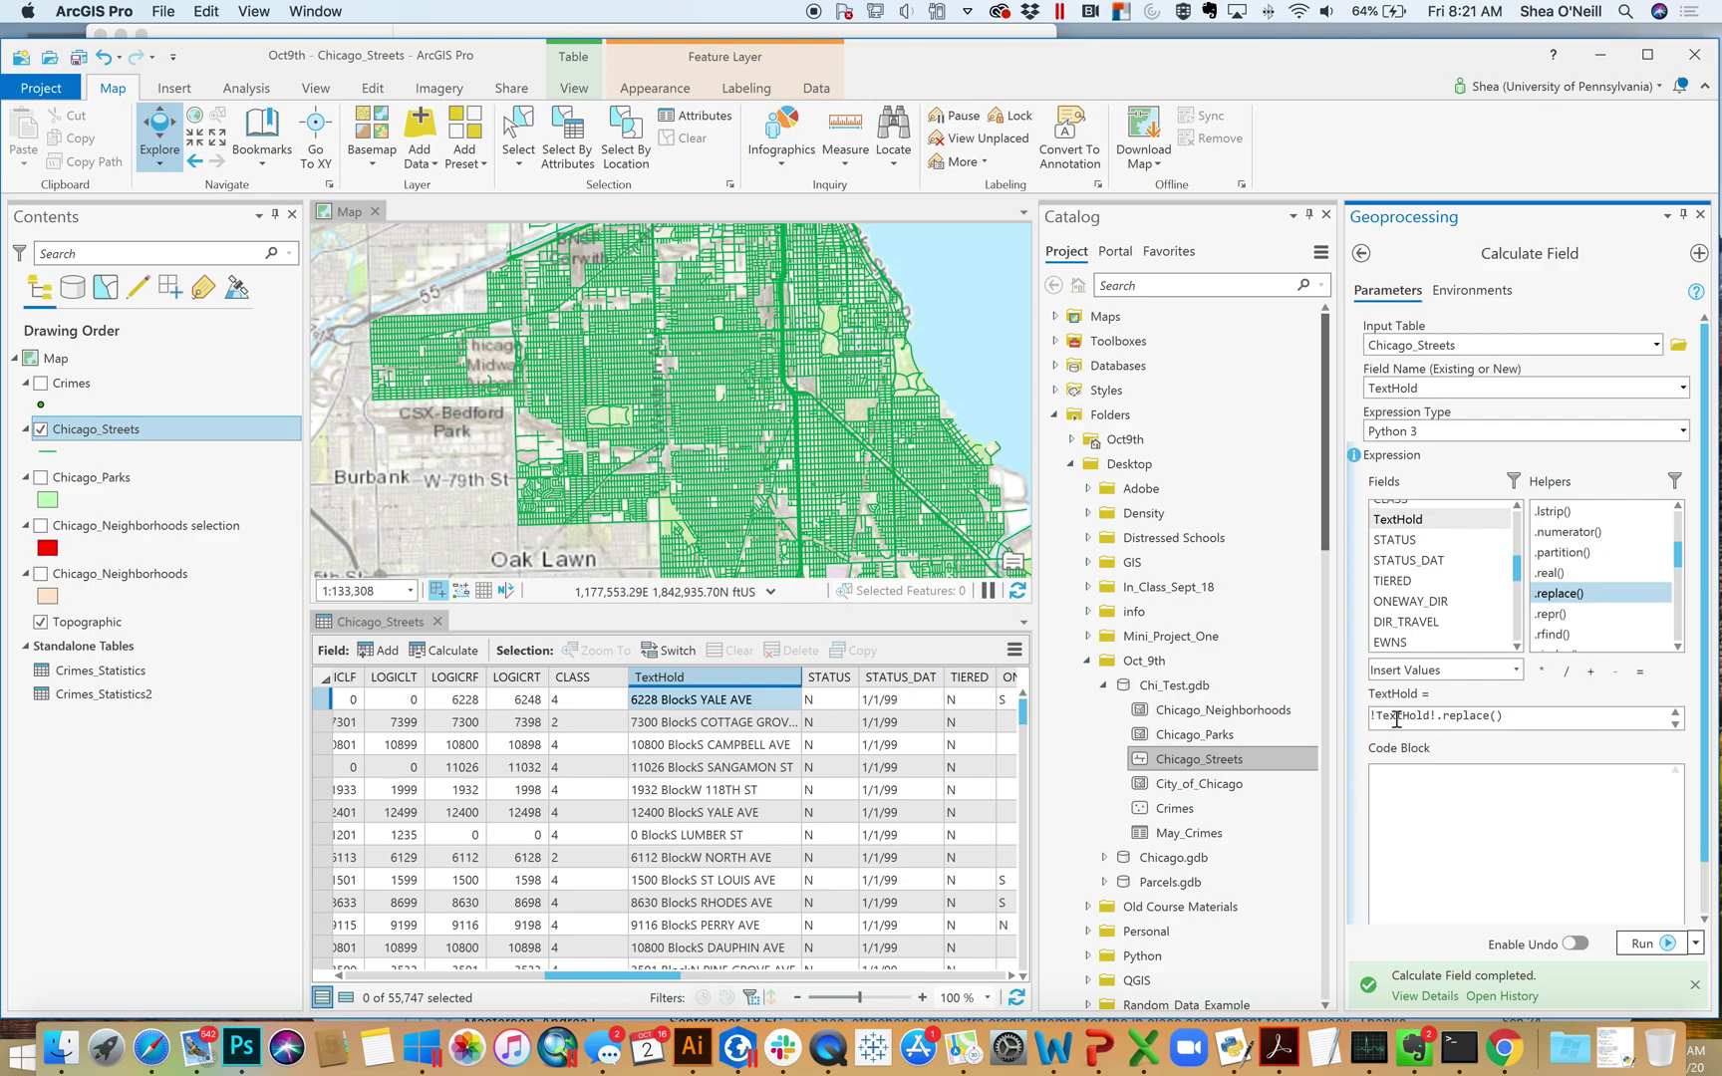
# Set the replace arguments to "AVE","Avenue" and calculate TextHold for all streets.
pyautogui.click(1498, 716)
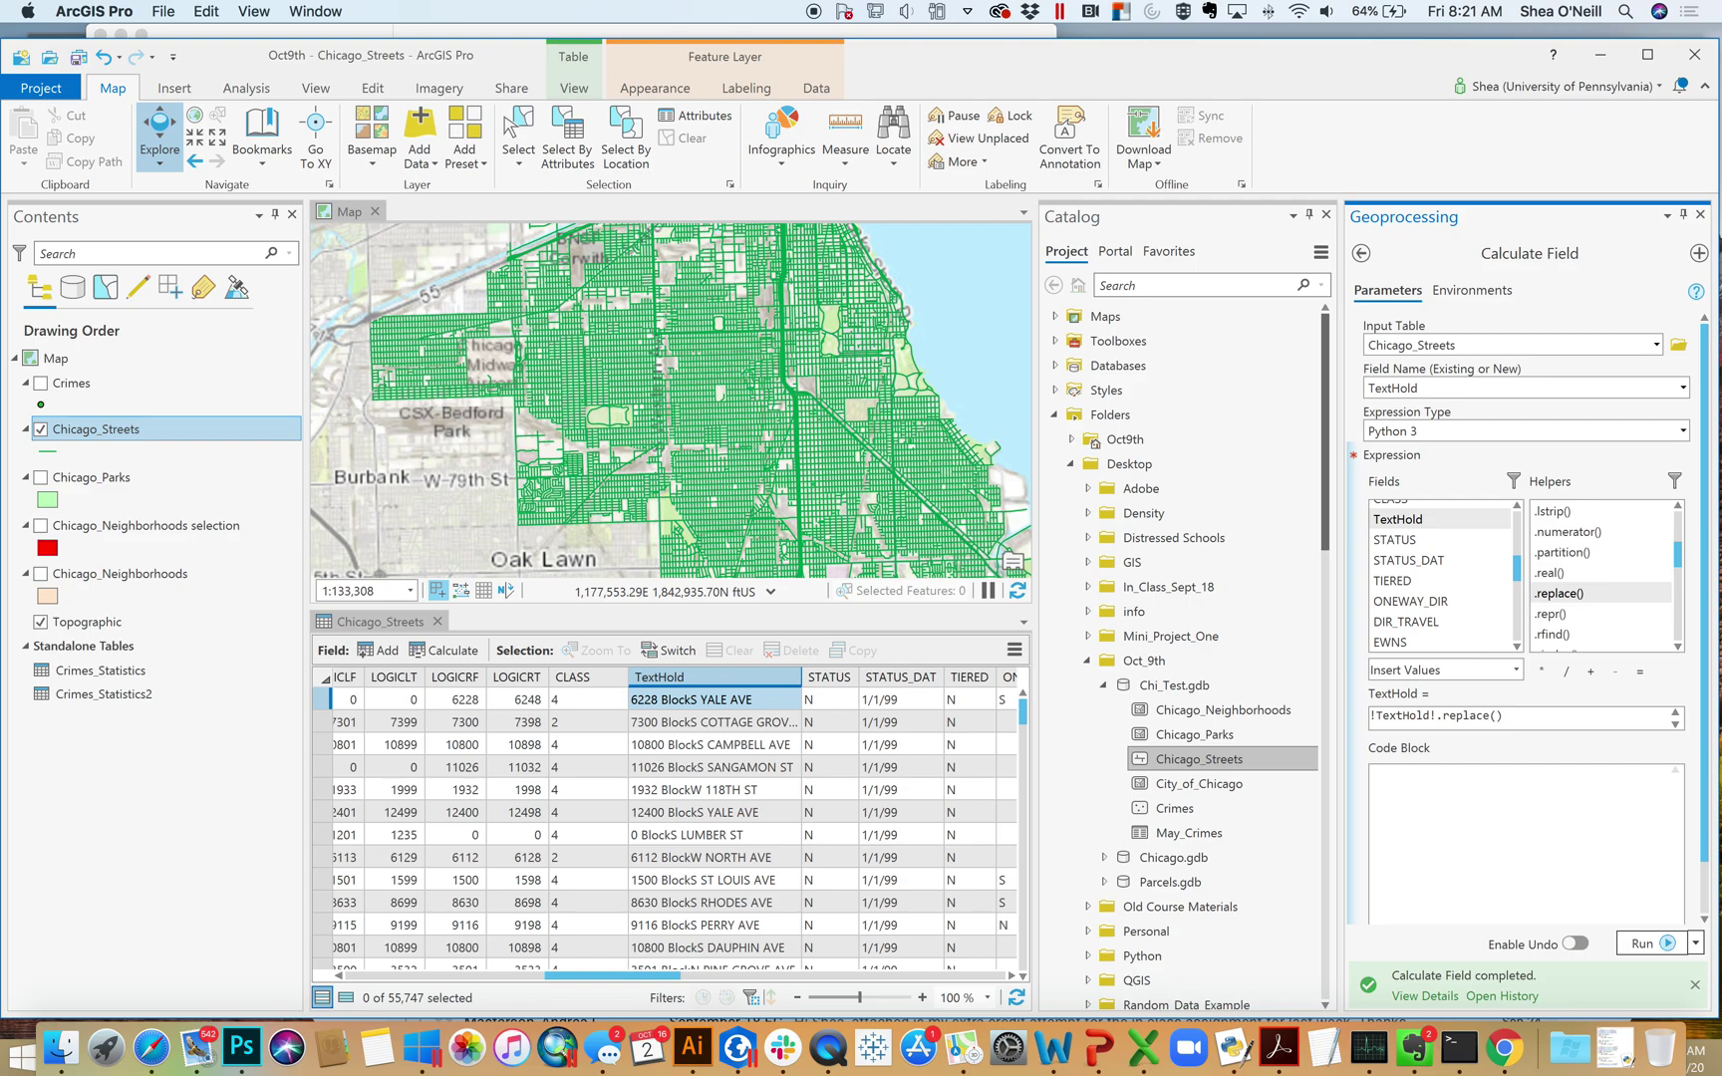
pyautogui.write('"AVE",,')
pyautogui.press('BackSpace')
pyautogui.write('"Avenue"')
pyautogui.click(765, 691)
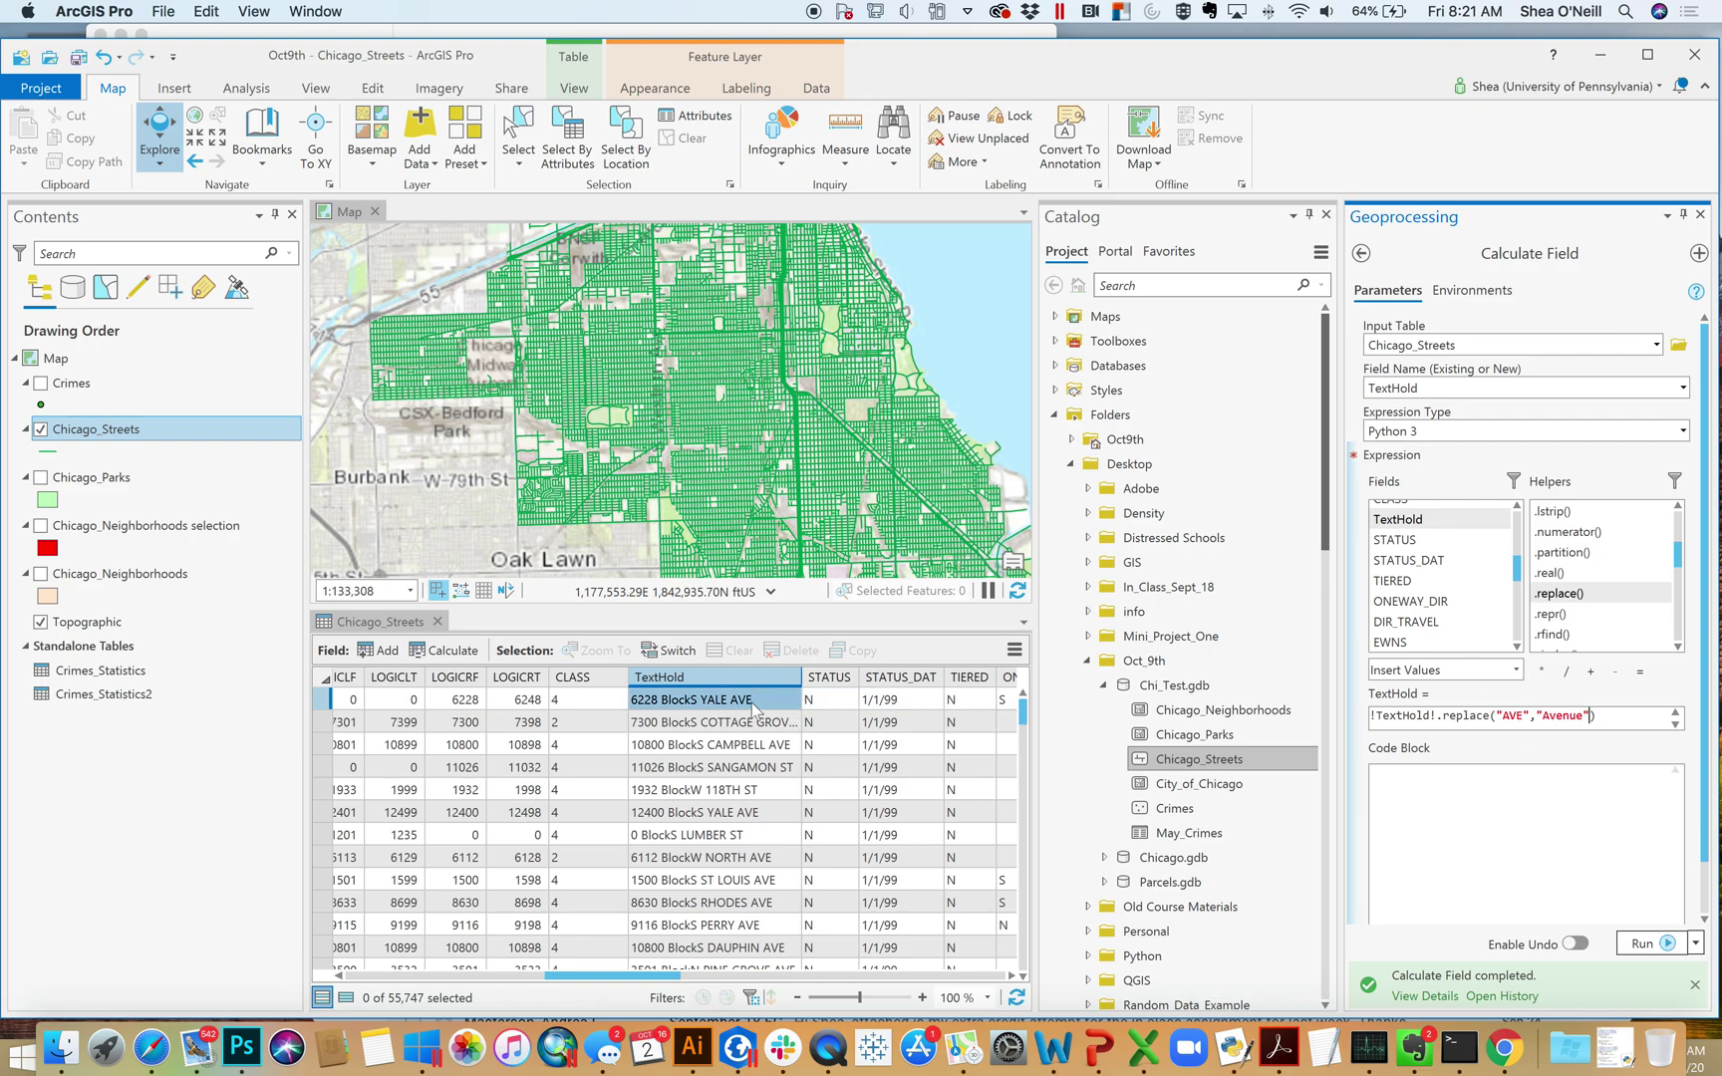
pyautogui.click(1660, 942)
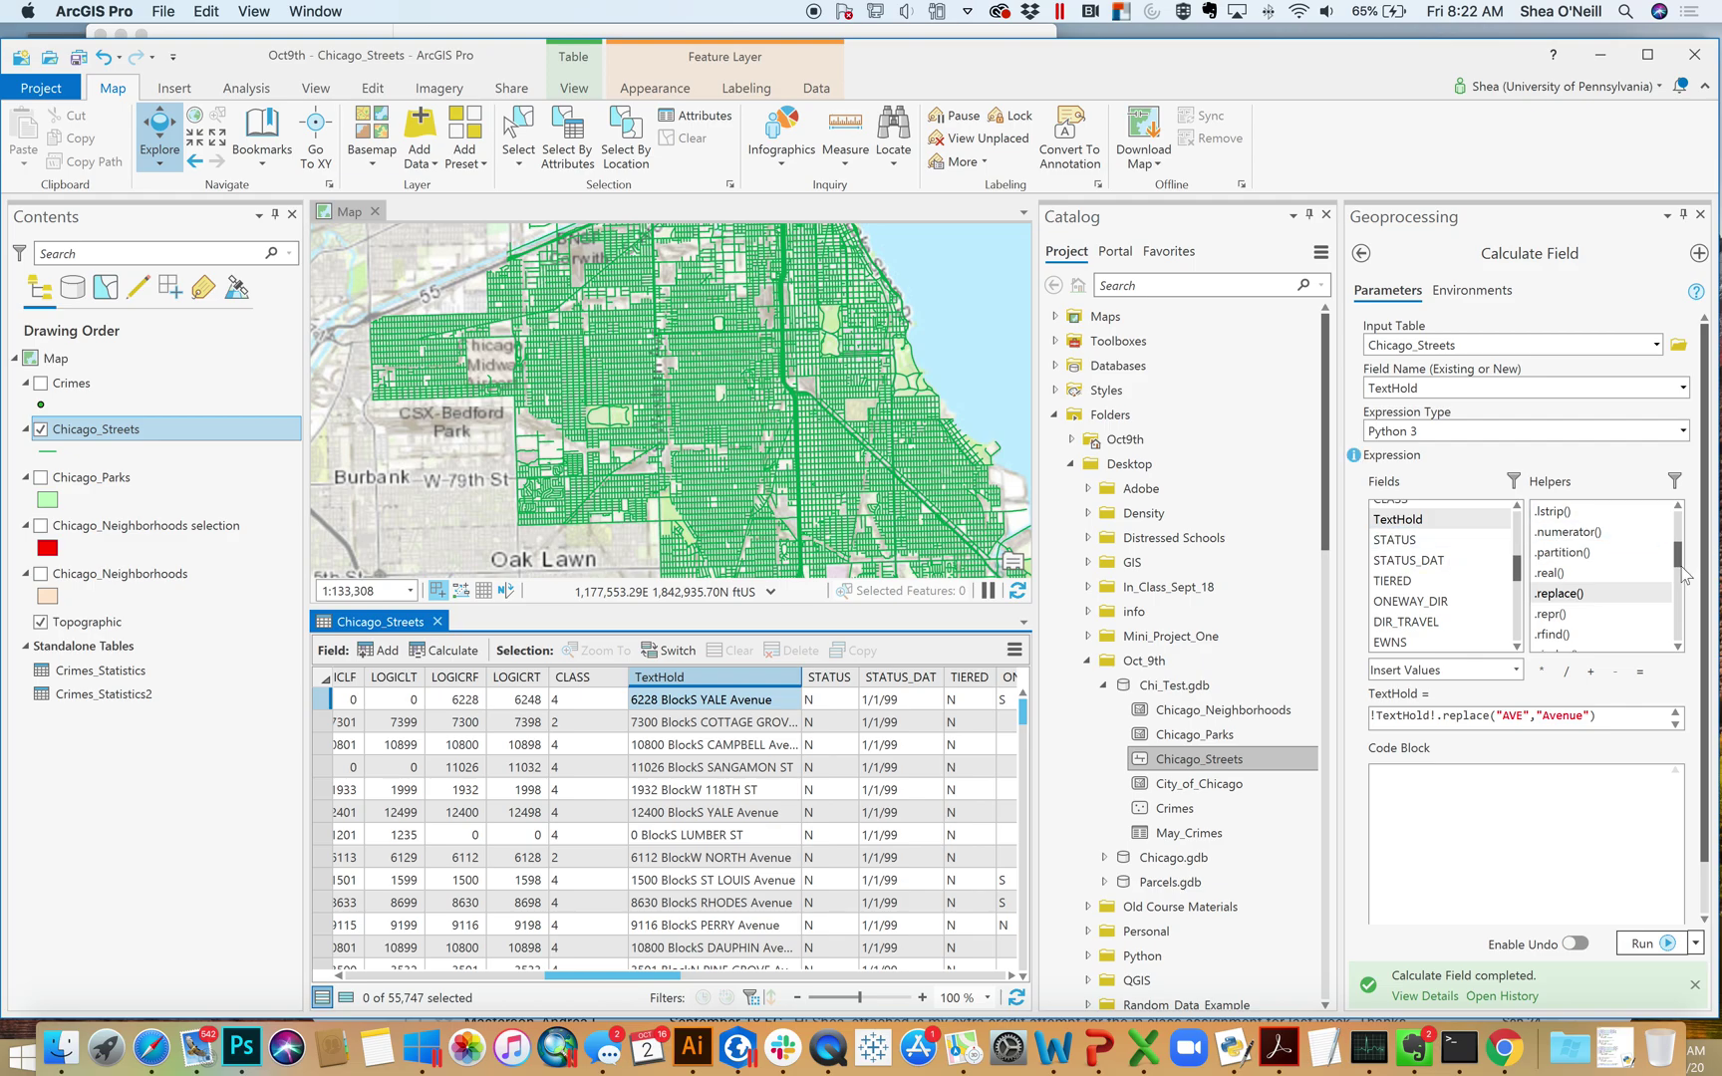
# Select the first eleven street records in the Chicago_Streets table, from the YALE row through the PERRY row.
pyautogui.click(323, 699)
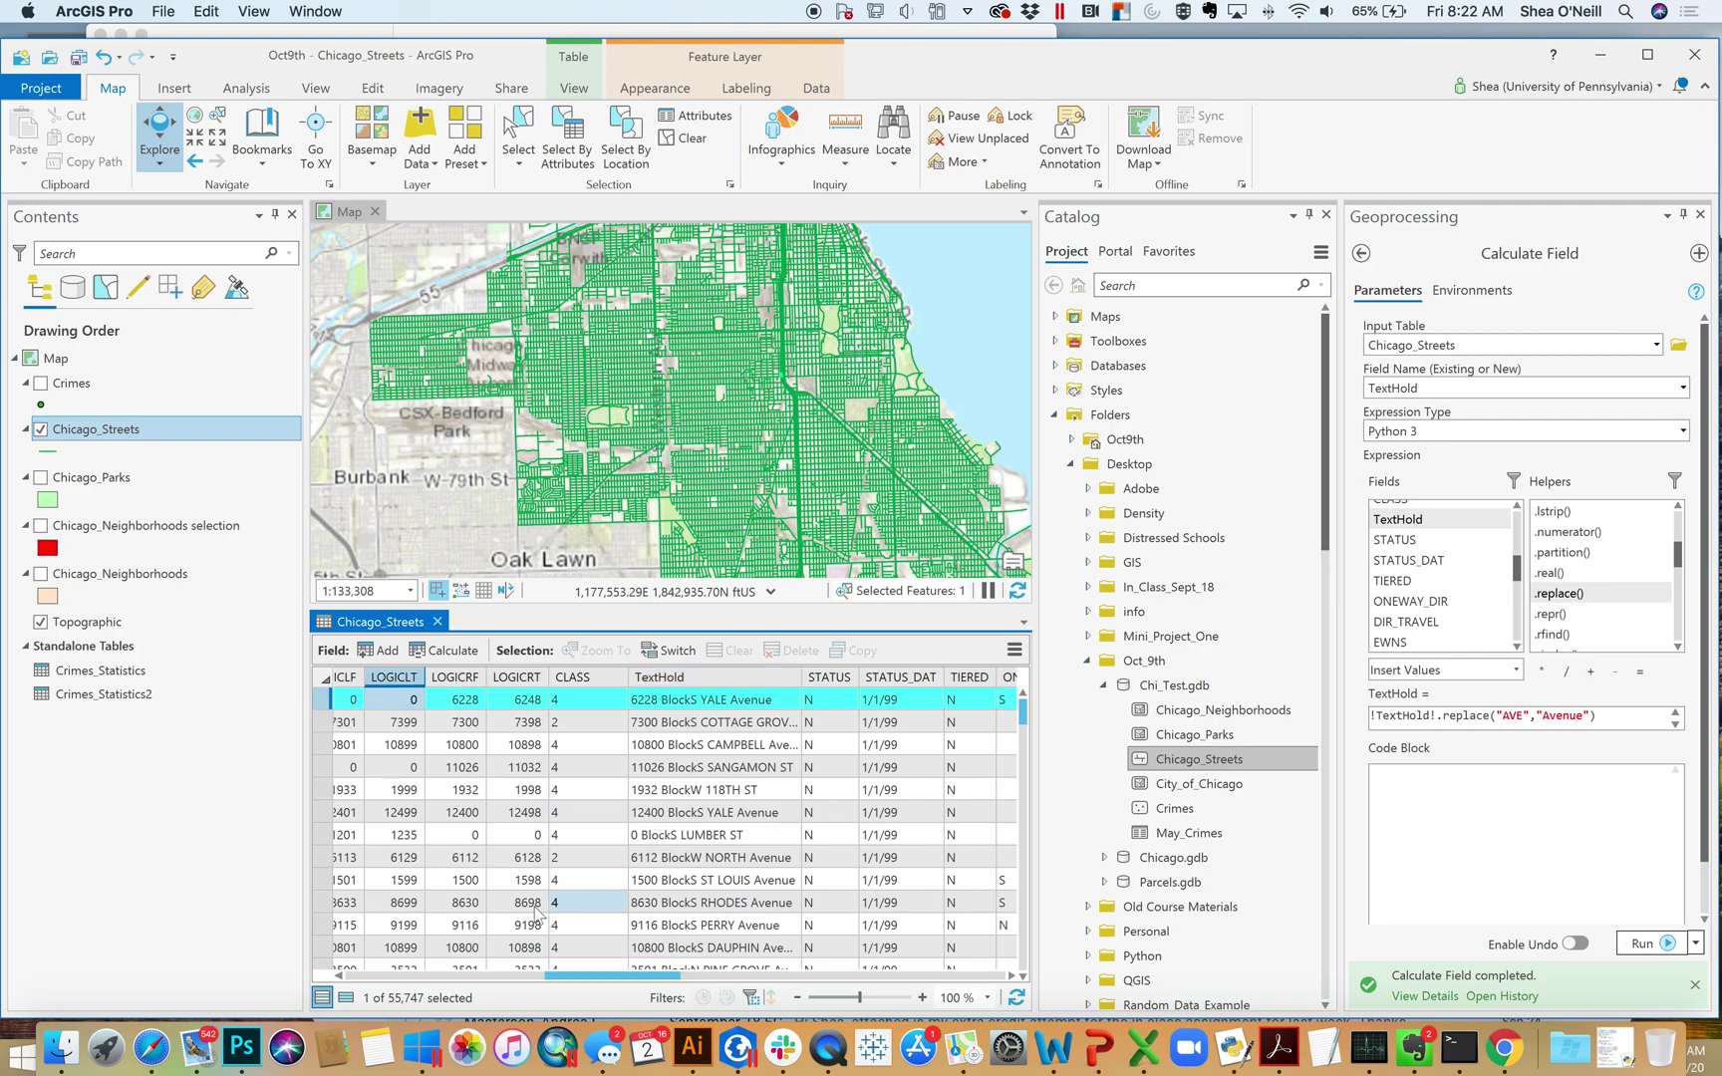
pyautogui.keyDown('shift'); pyautogui.click(325, 925); pyautogui.keyUp('shift')
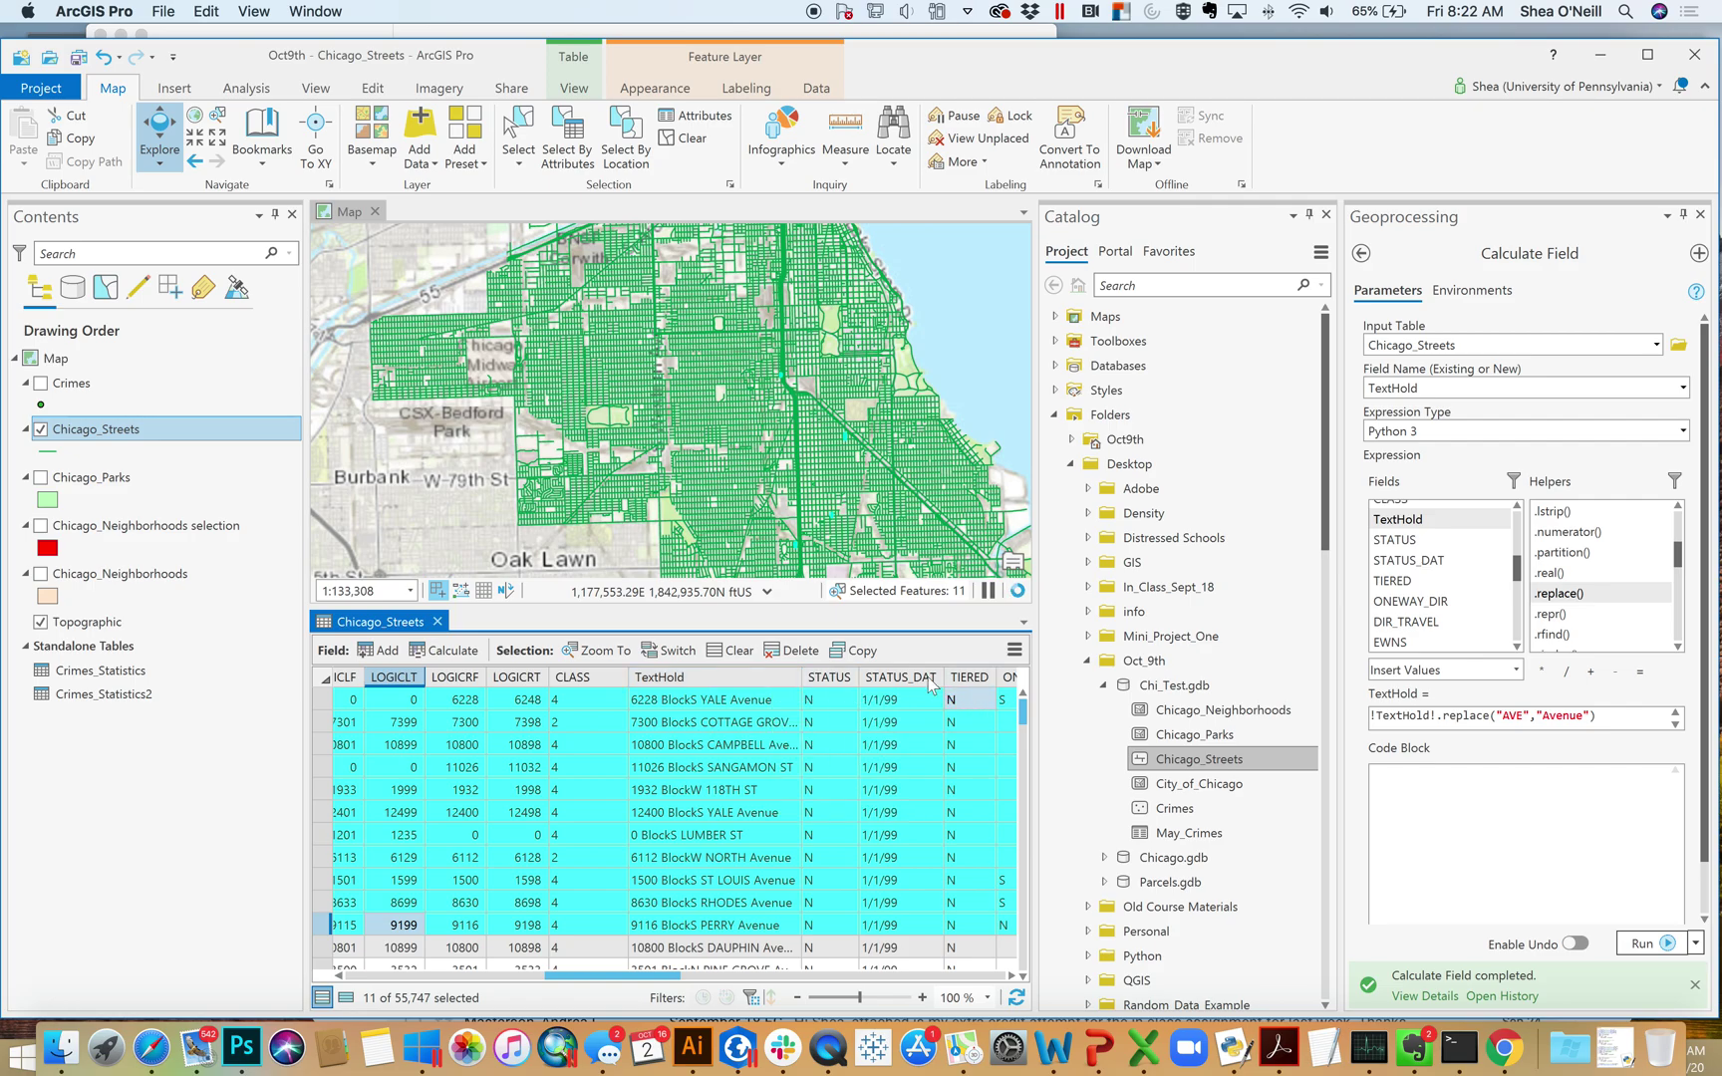
# Browse the helpers past replace() to zfill() and empty the TextHold expression.
pyautogui.click(1678, 647)
pyautogui.click(1678, 647)
pyautogui.click(1678, 646)
pyautogui.click(1678, 647)
pyautogui.click(1678, 647)
pyautogui.click(1678, 646)
pyautogui.click(1678, 646)
pyautogui.click(1678, 647)
pyautogui.click(1679, 646)
pyautogui.click(1678, 647)
pyautogui.click(1678, 647)
pyautogui.click(1678, 647)
pyautogui.click(1678, 647)
pyautogui.click(1678, 647)
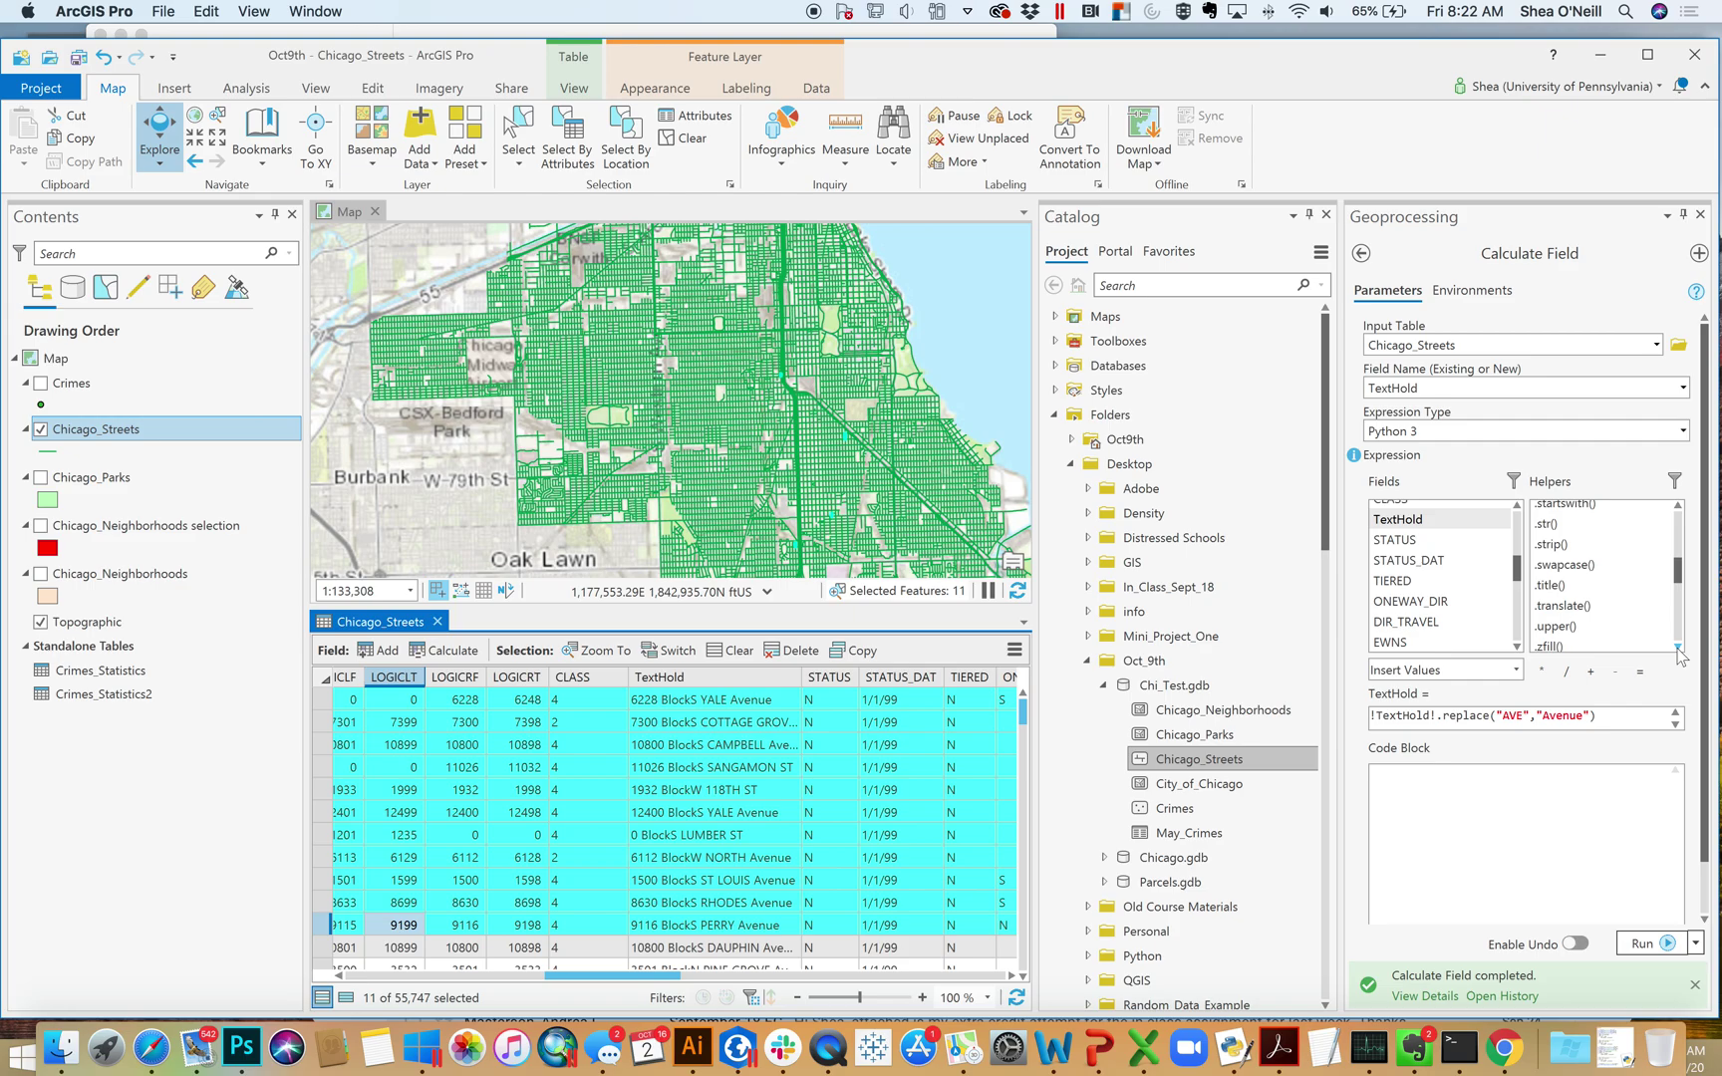
pyautogui.click(1678, 647)
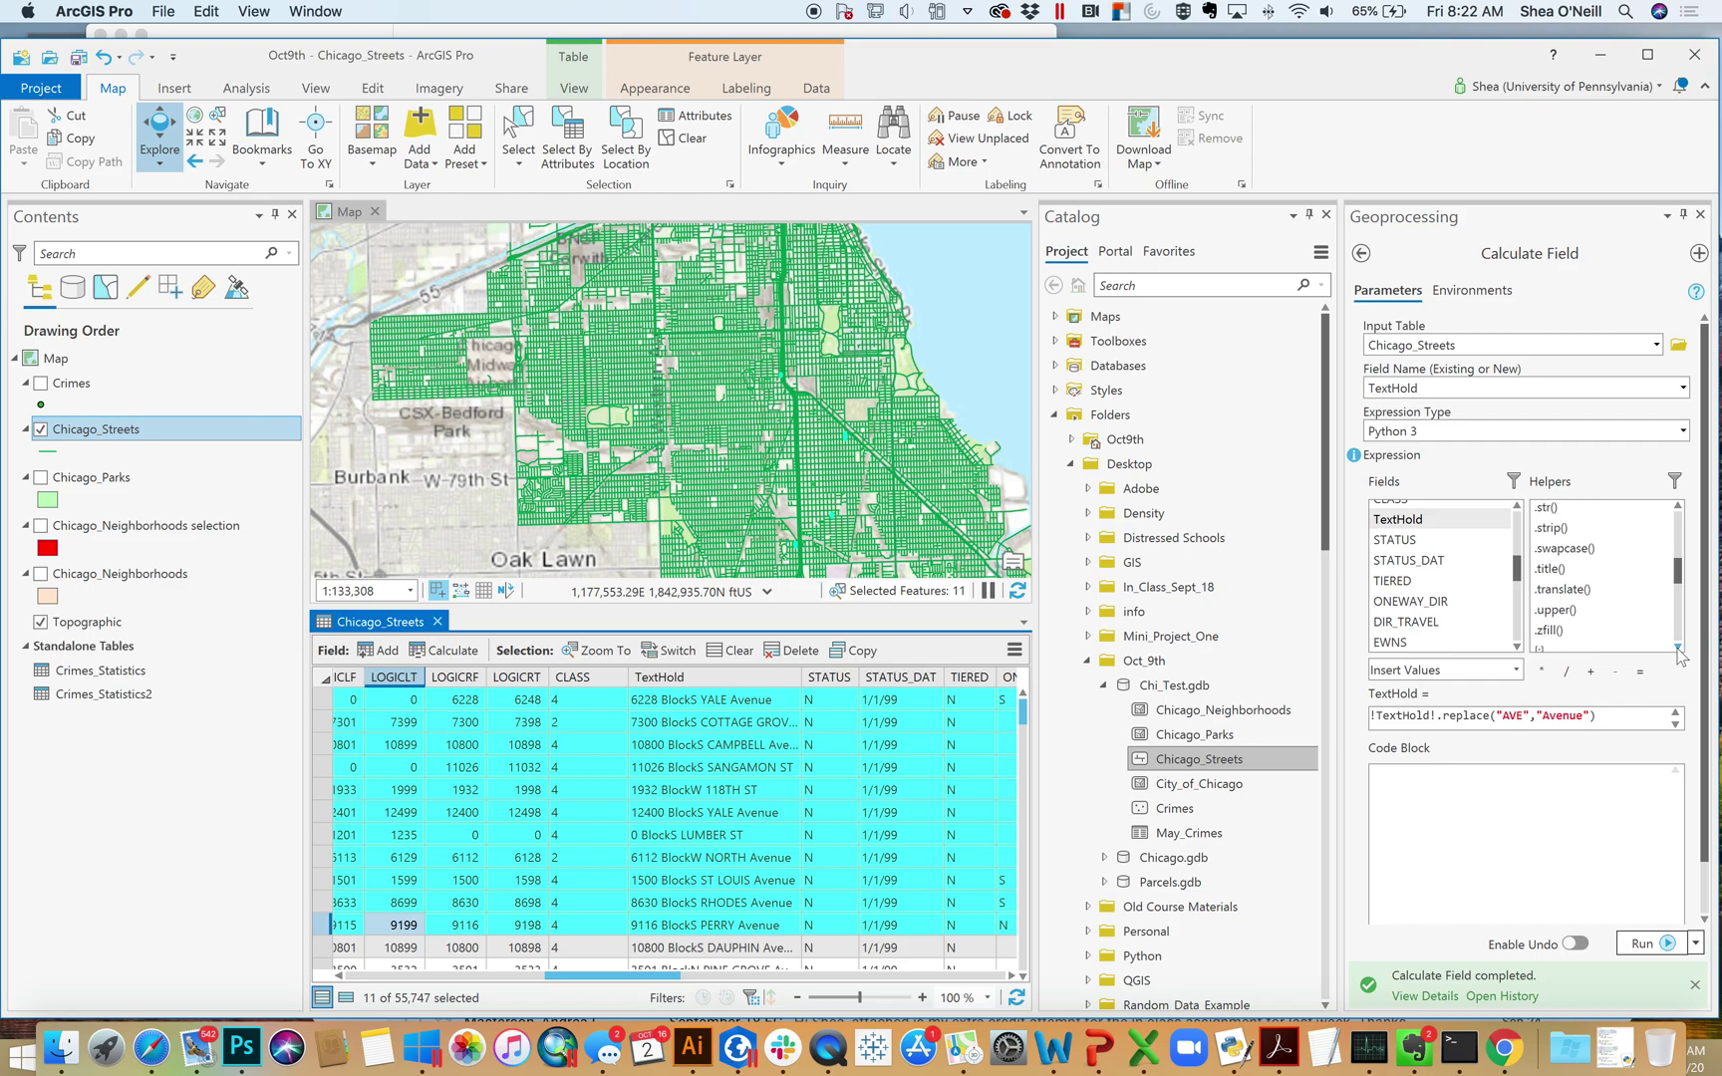
pyautogui.moveTo(1598, 716); pyautogui.dragTo(1300, 714)
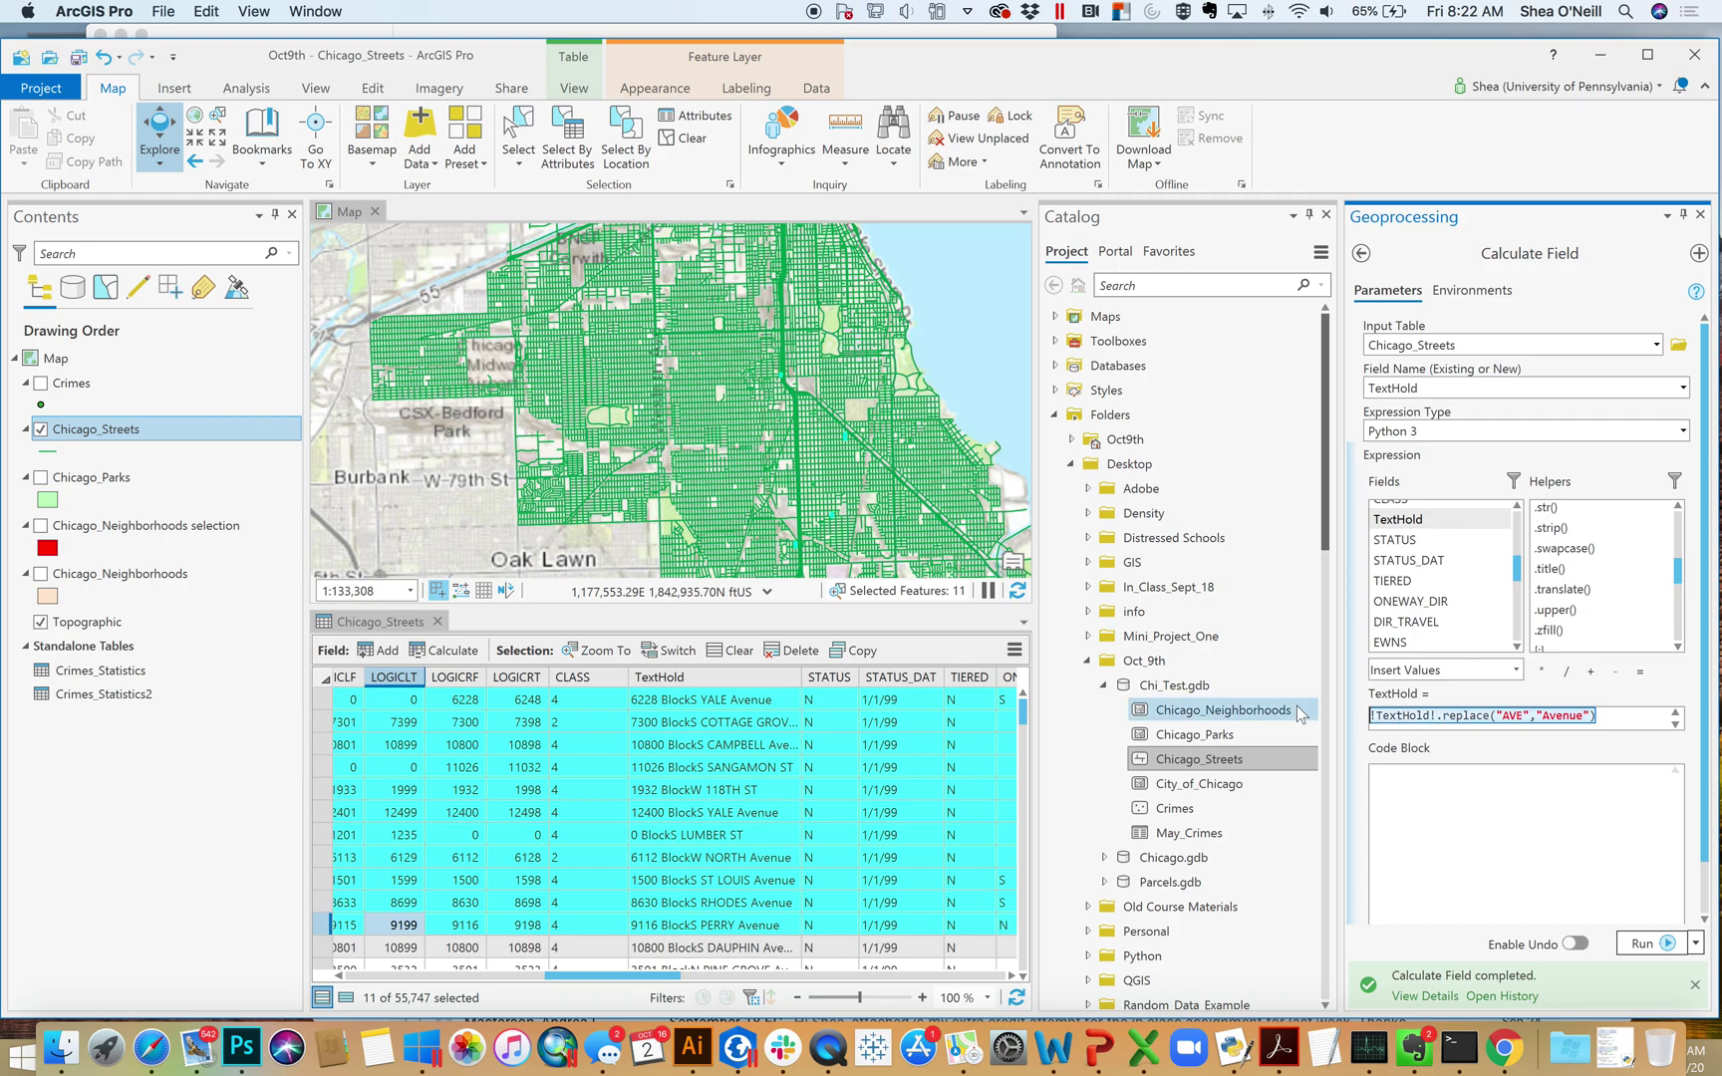
pyautogui.doubleClick(1420, 520)
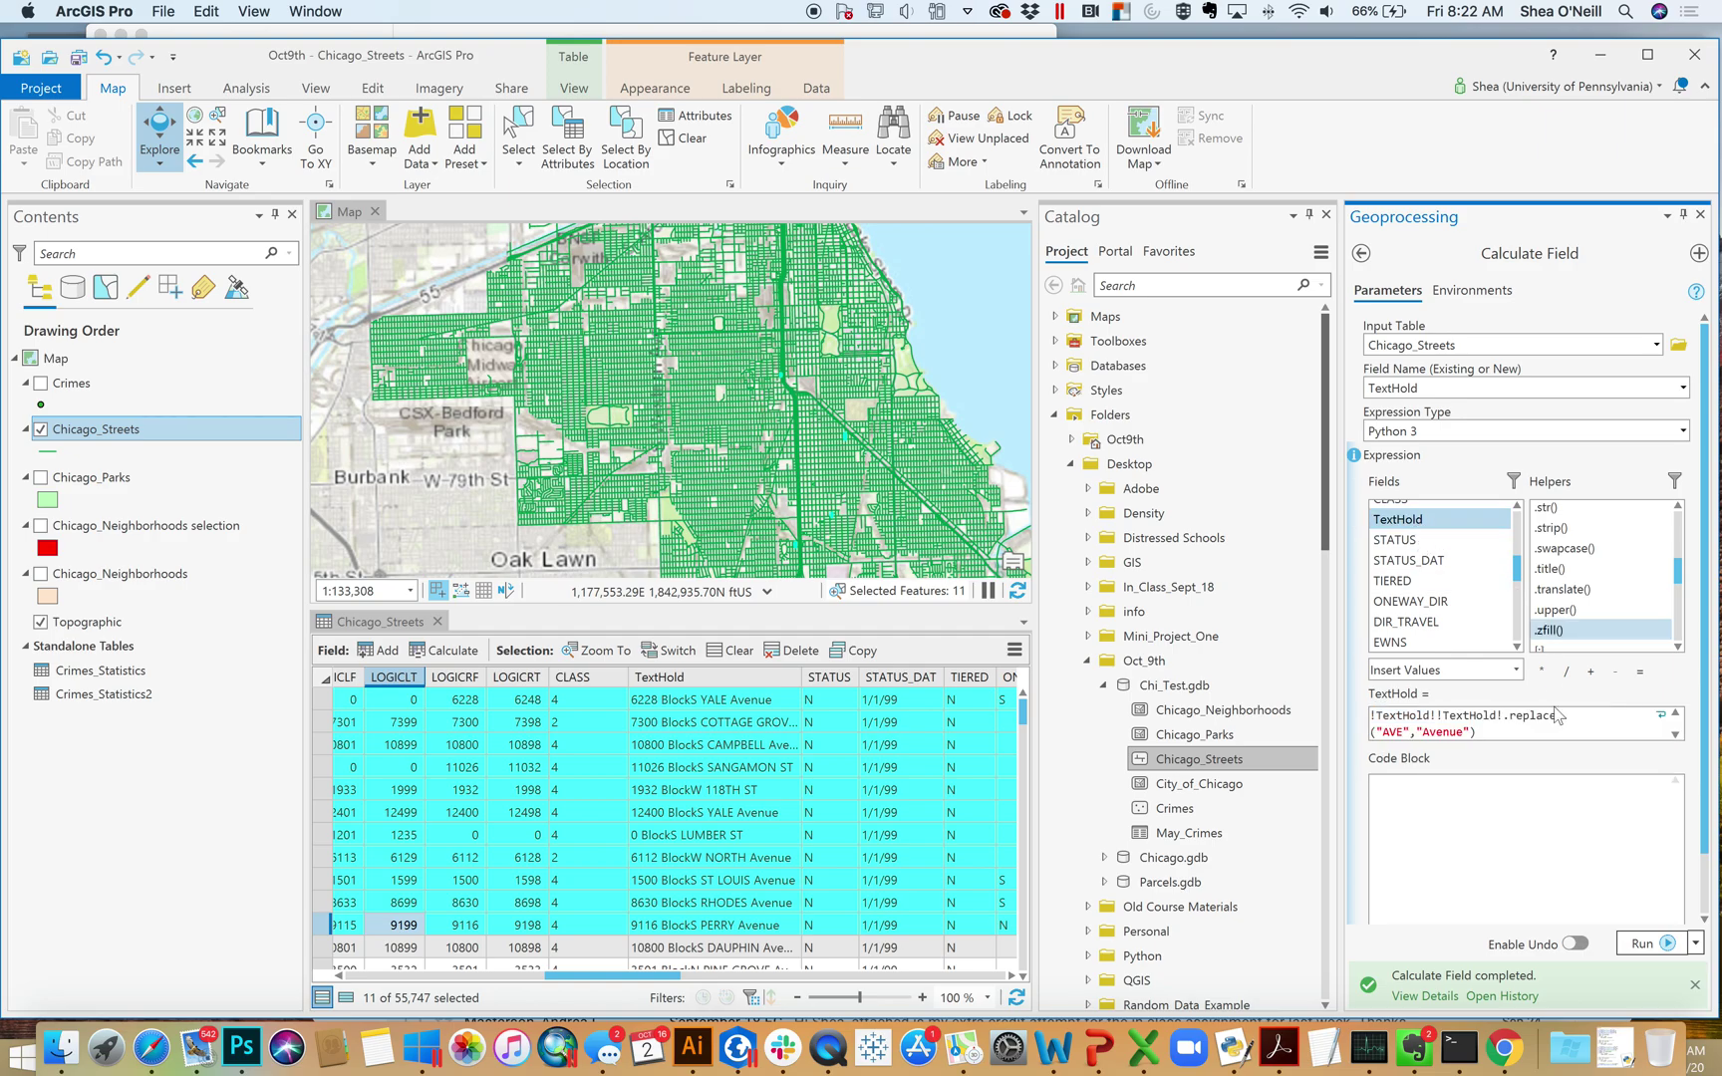
pyautogui.moveTo(1483, 730); pyautogui.dragTo(1271, 676)
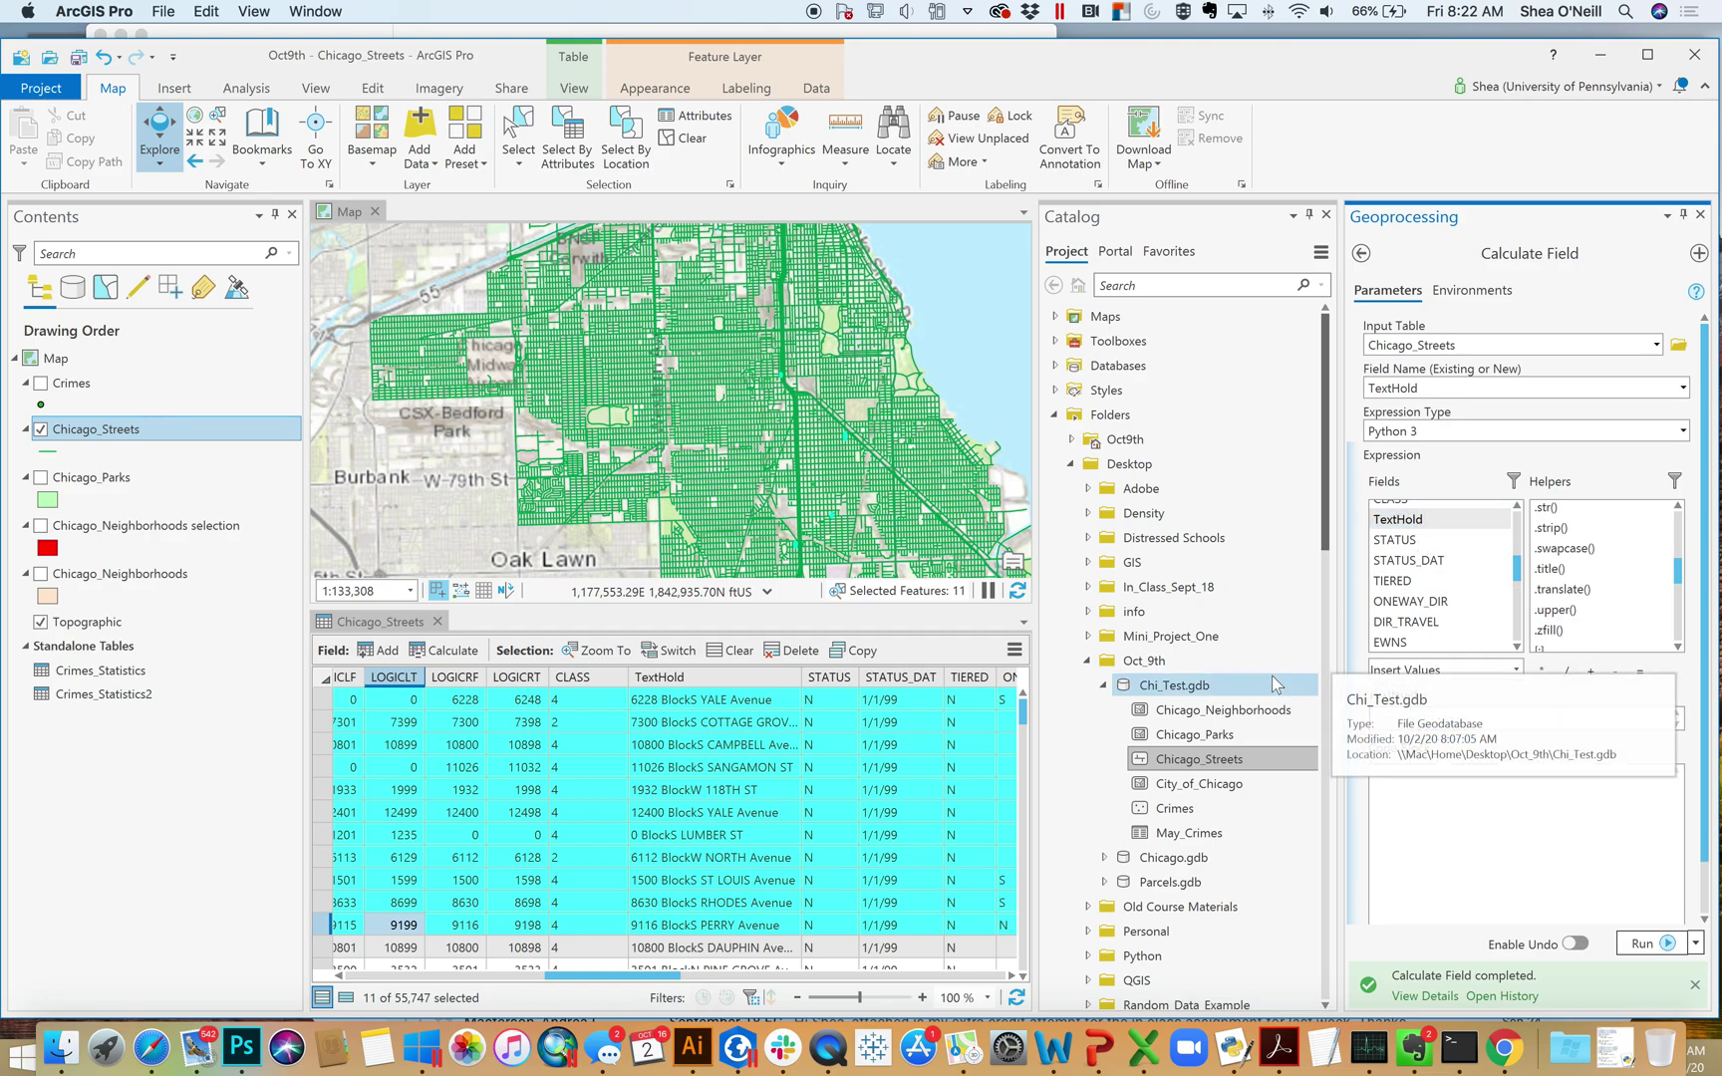
pyautogui.click(1638, 875)
pyautogui.click(1516, 726)
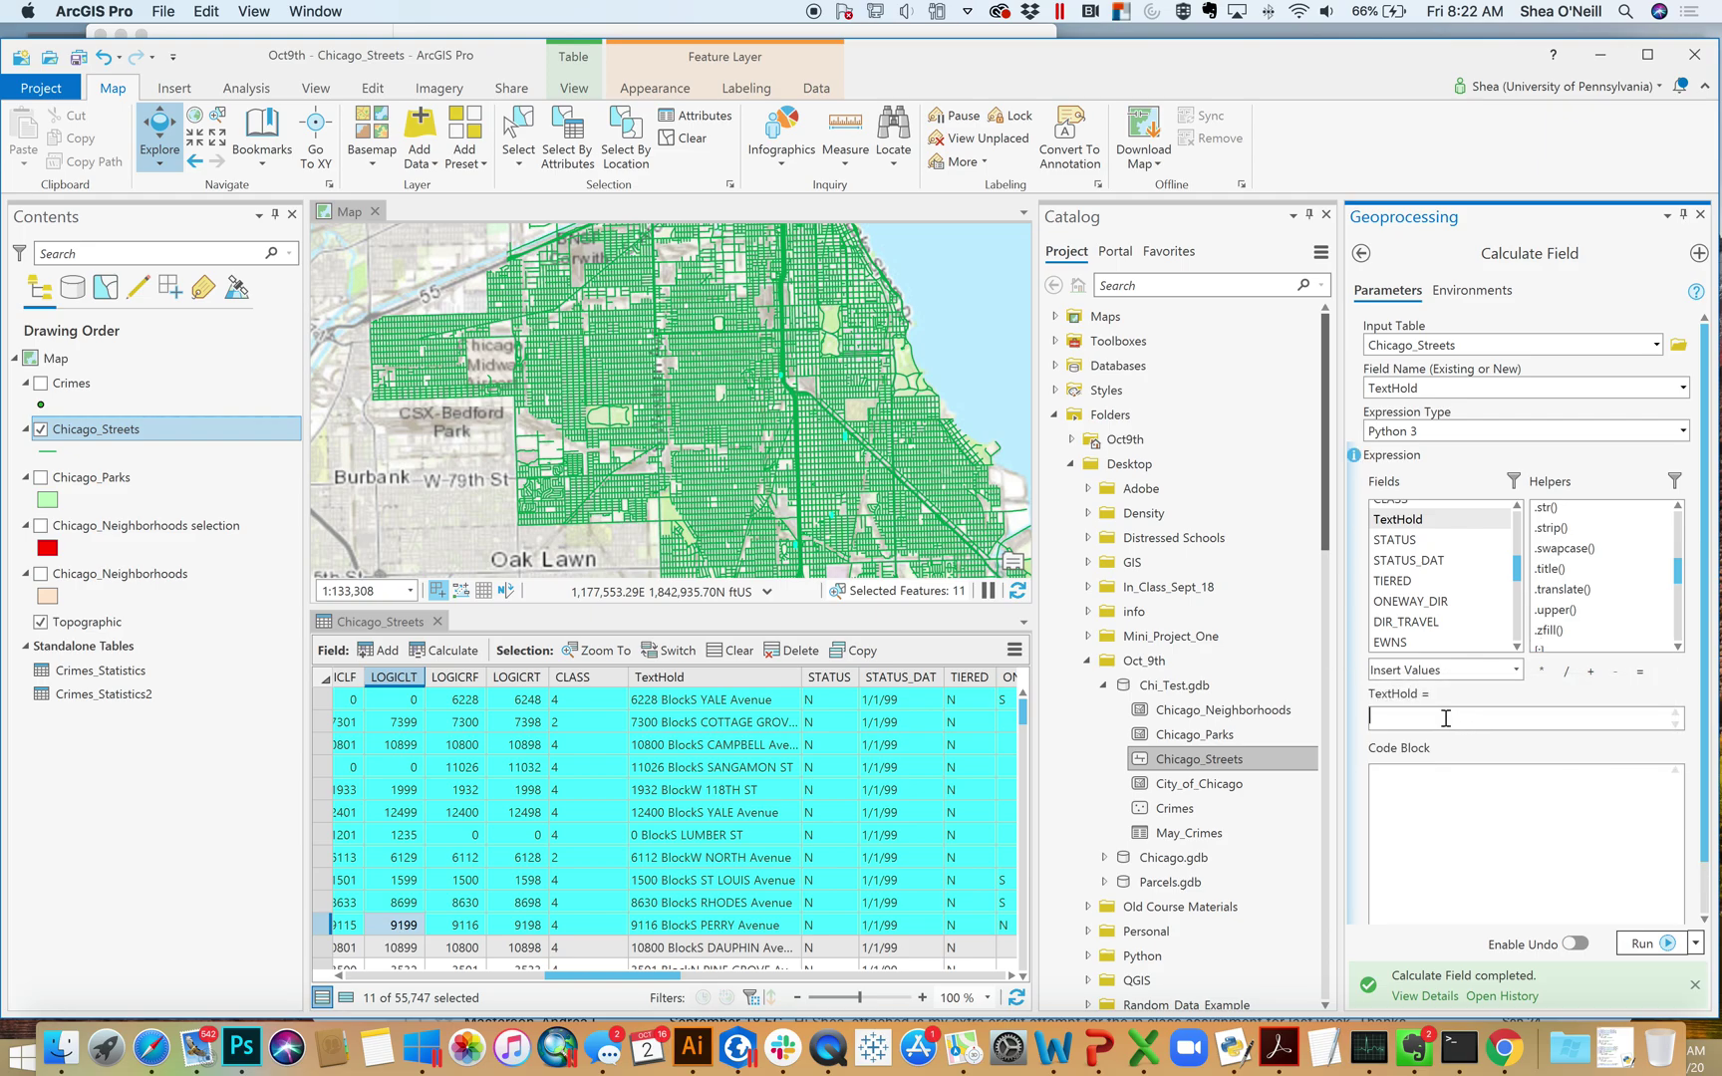
# Build the expression !TextHold!.upper() from the field and helper, and calculate TextHold for the selected streets.
pyautogui.doubleClick(1422, 519)
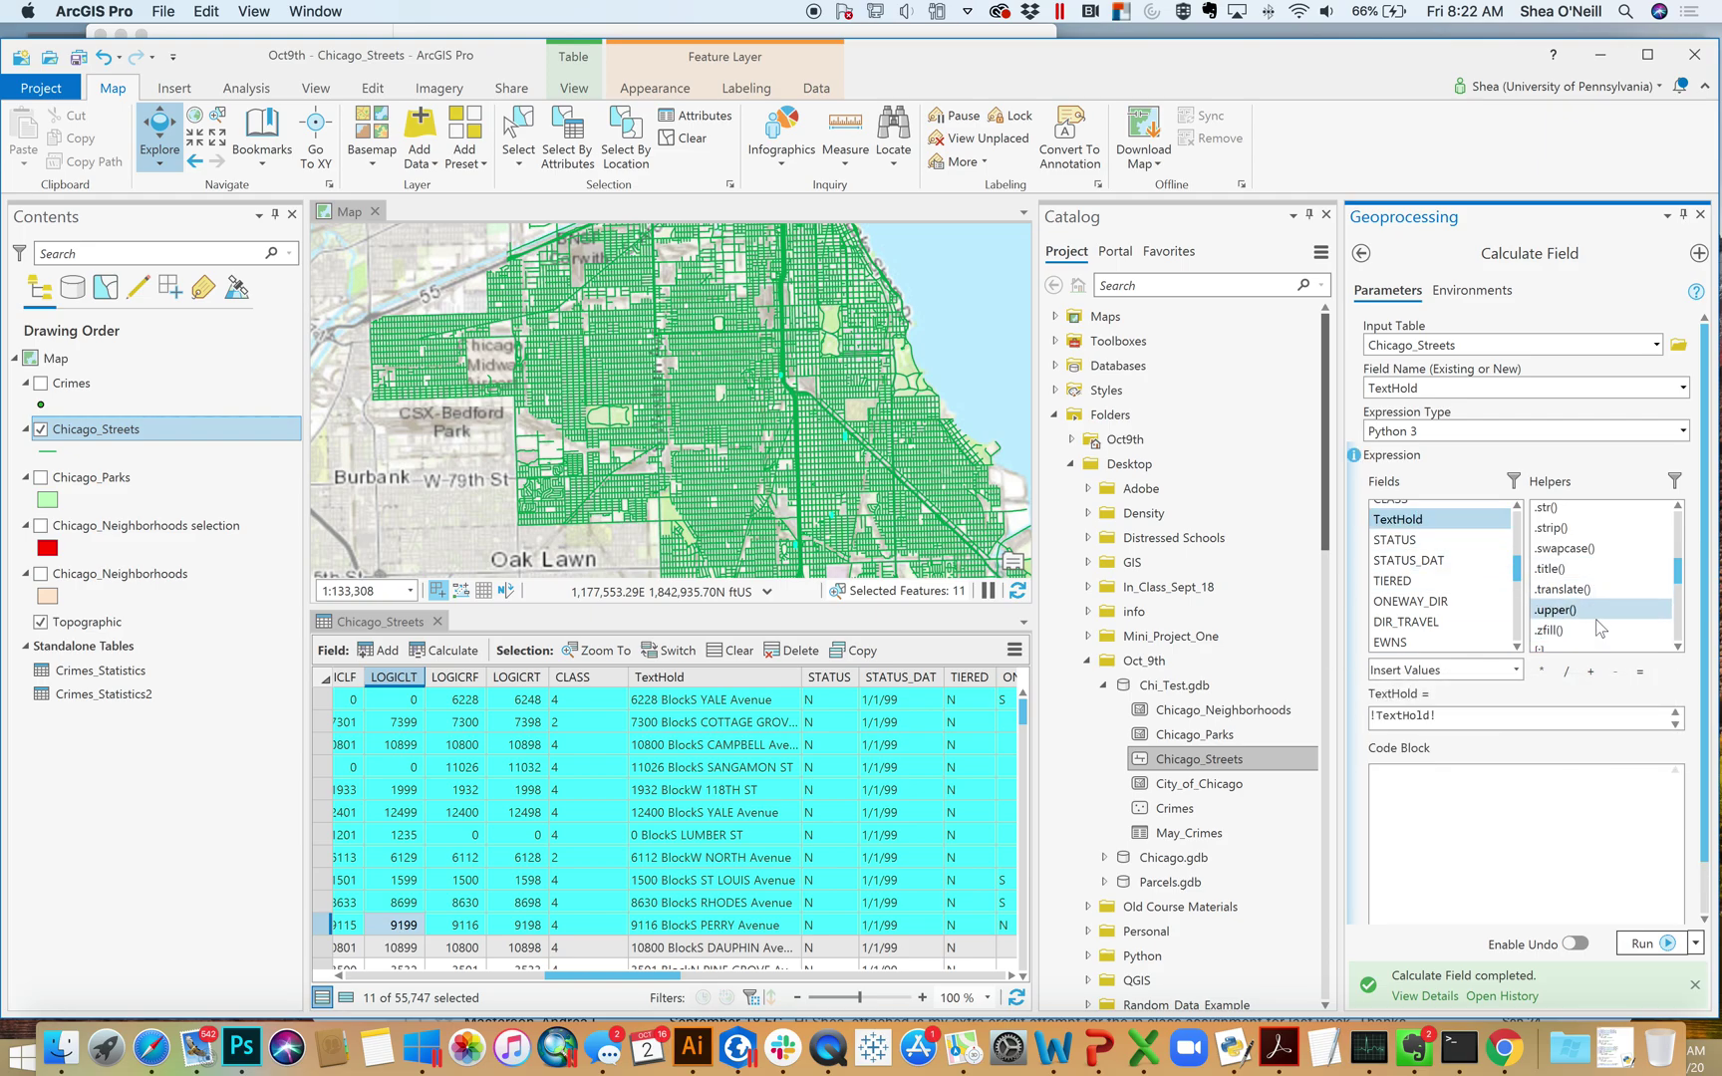
pyautogui.doubleClick(1570, 612)
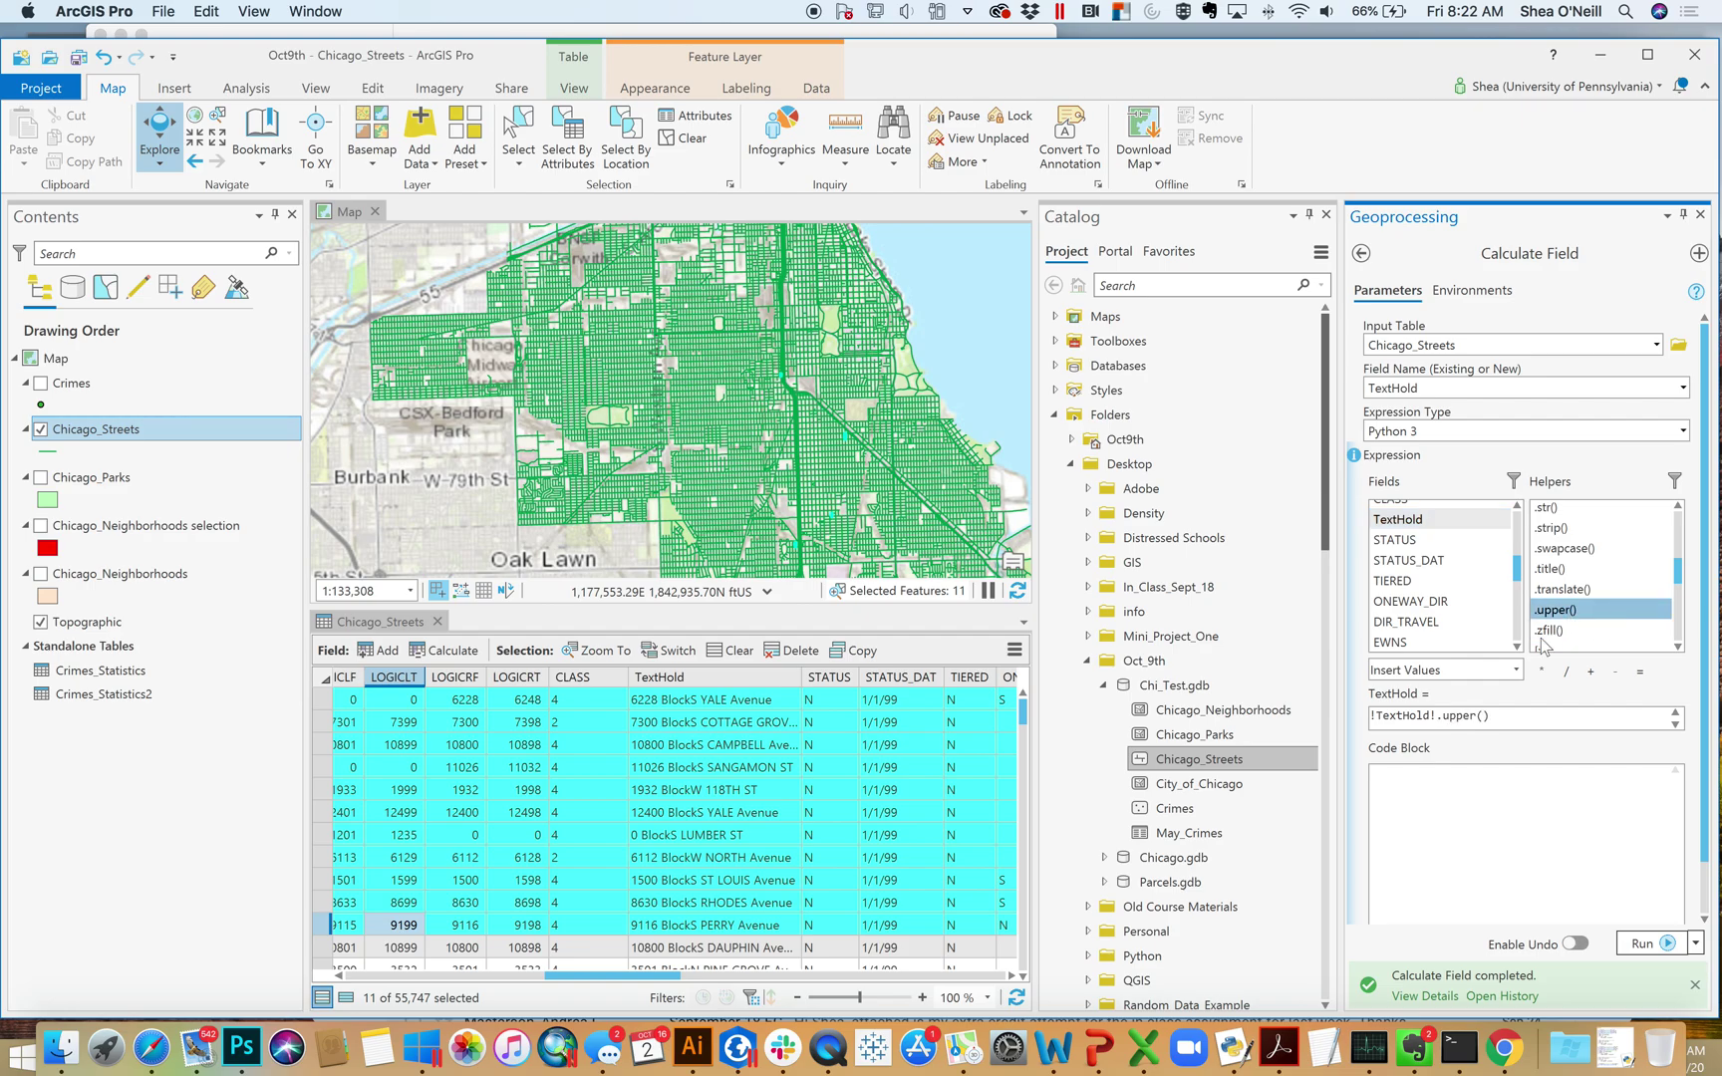
pyautogui.click(1644, 943)
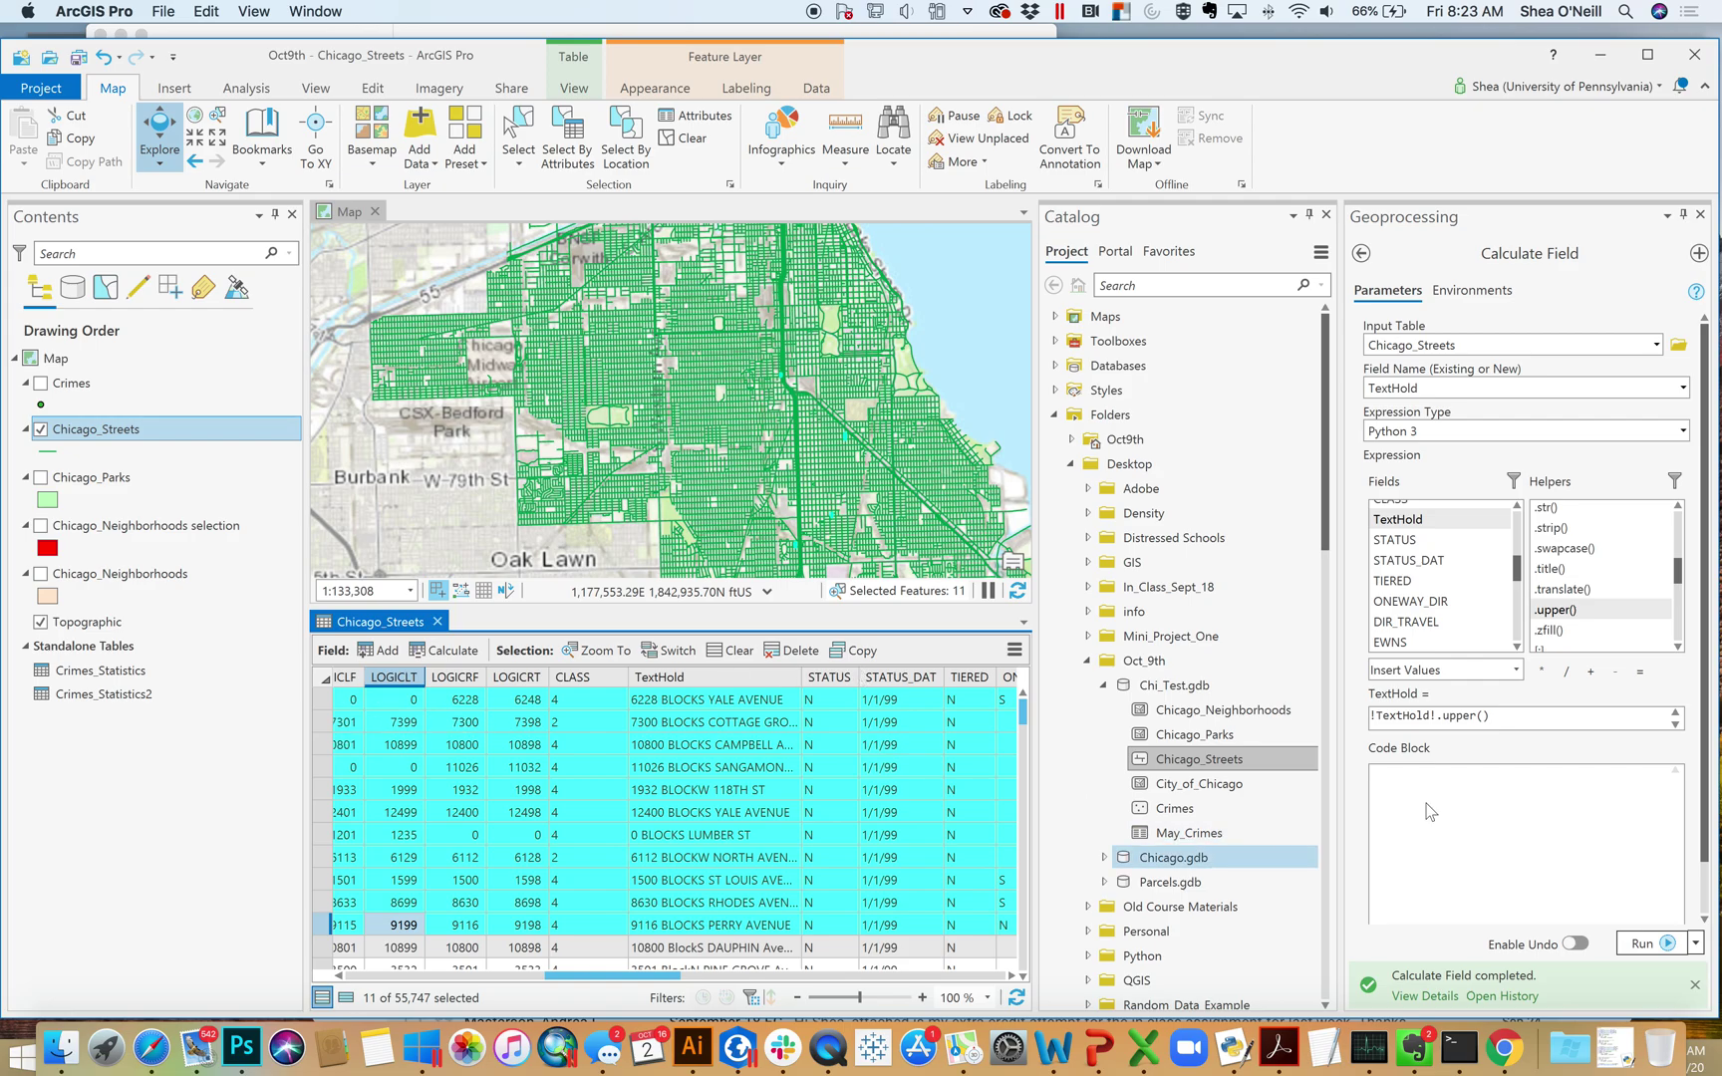
# Look back through the Helpers list from upper() and title() to its beginning at as_integer_ratio() and capitalize().
pyautogui.click(1678, 506)
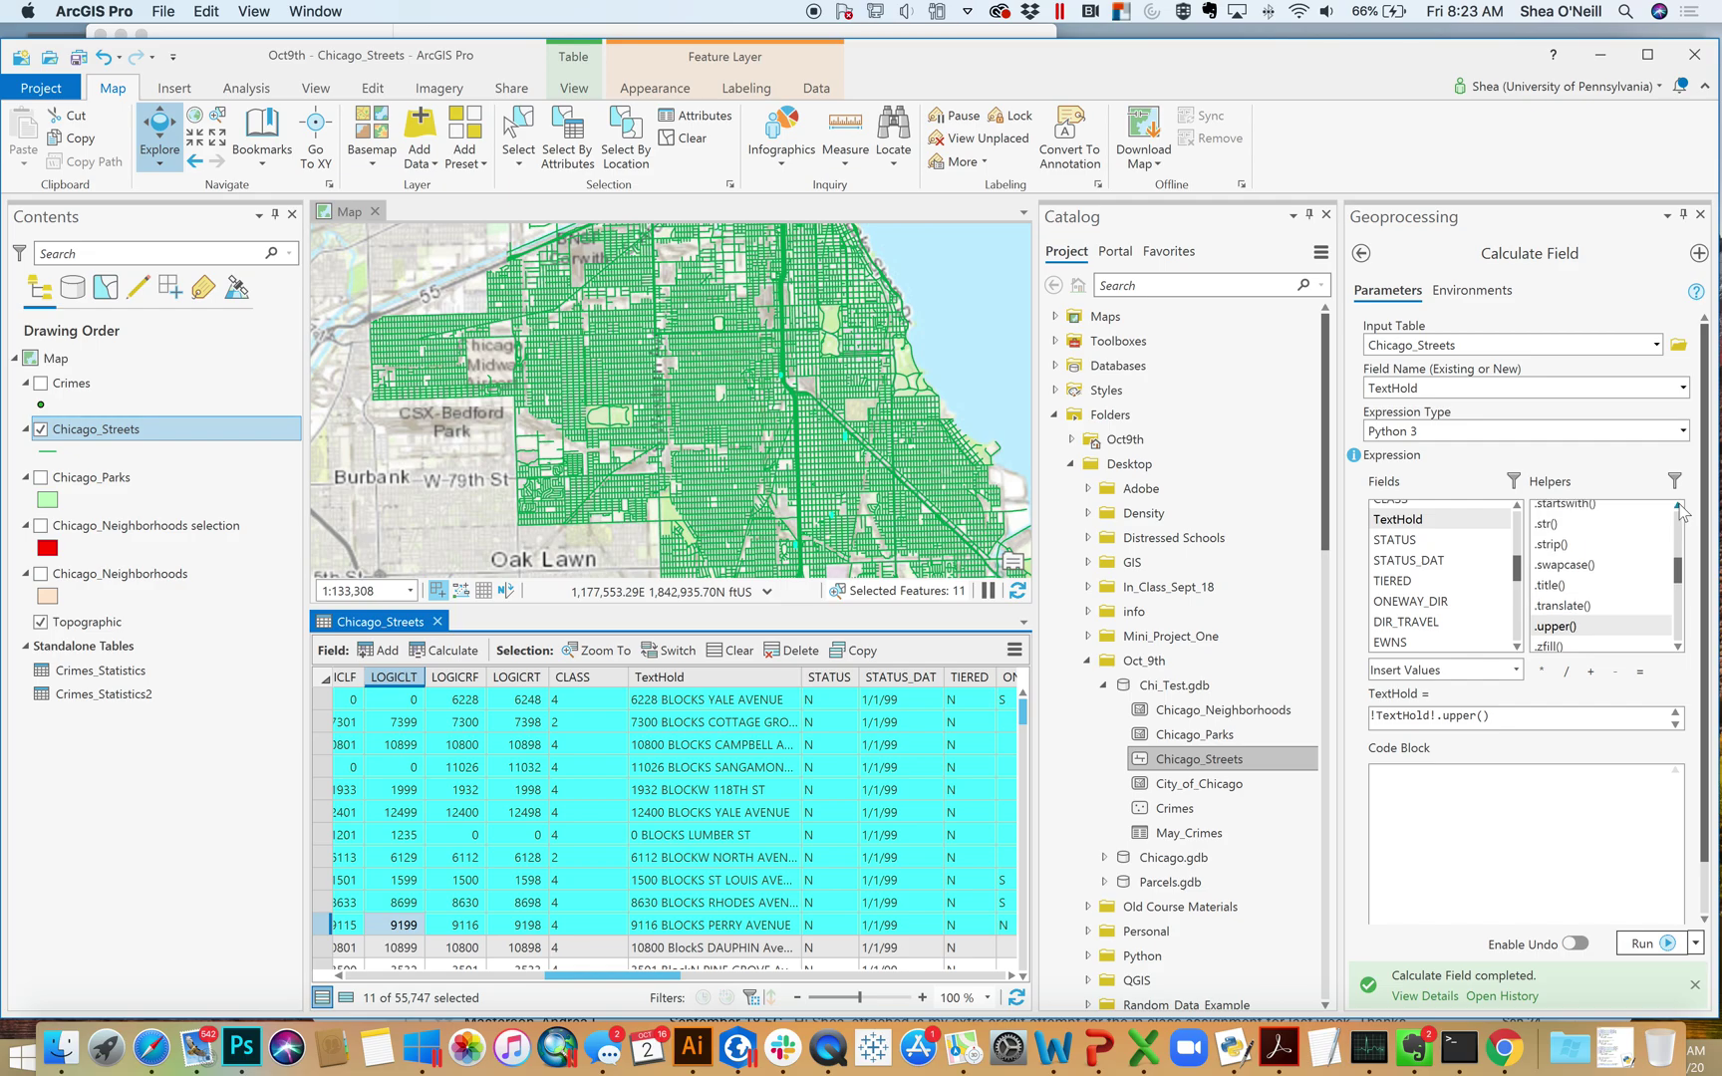
pyautogui.click(1679, 506)
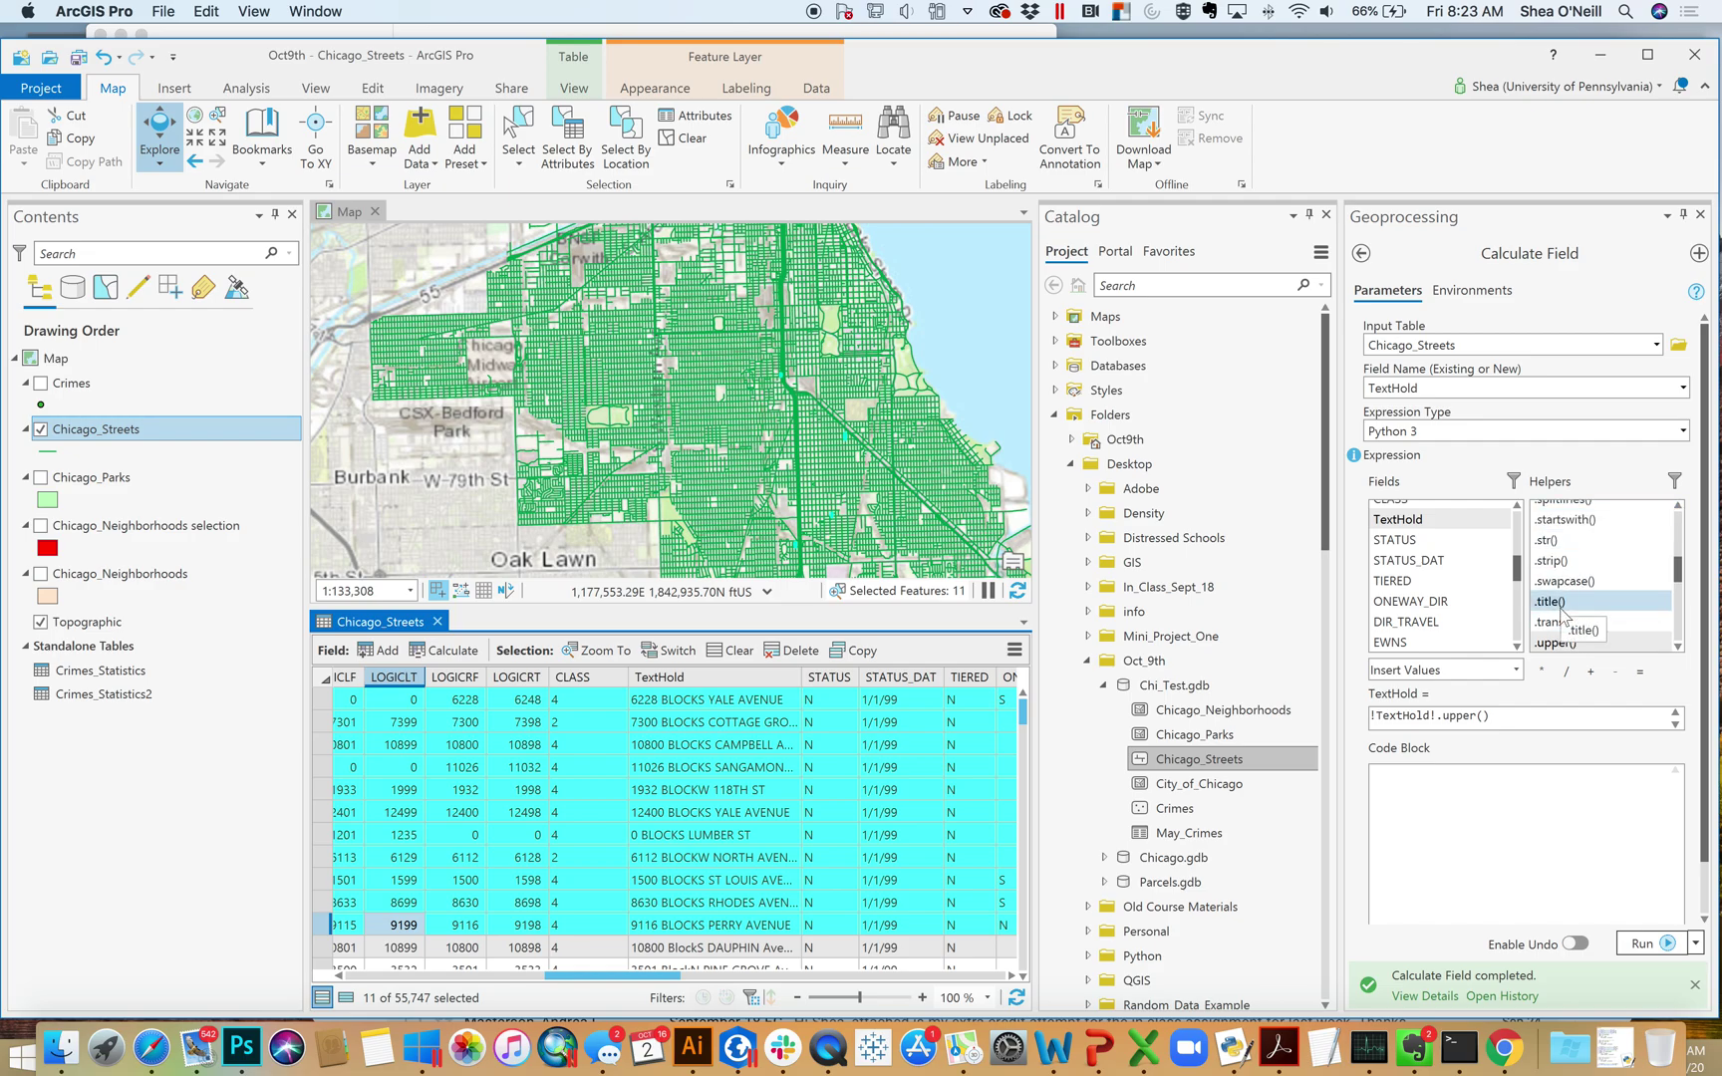
pyautogui.click(1679, 506)
pyautogui.click(1678, 506)
pyautogui.click(1678, 506)
pyautogui.click(1678, 506)
pyautogui.click(1678, 506)
pyautogui.click(1678, 506)
pyautogui.click(1678, 506)
pyautogui.click(1678, 506)
pyautogui.click(1678, 506)
pyautogui.click(1678, 506)
pyautogui.click(1678, 506)
pyautogui.click(1678, 507)
pyautogui.click(1678, 506)
pyautogui.click(1678, 507)
pyautogui.click(1678, 507)
pyautogui.click(1678, 506)
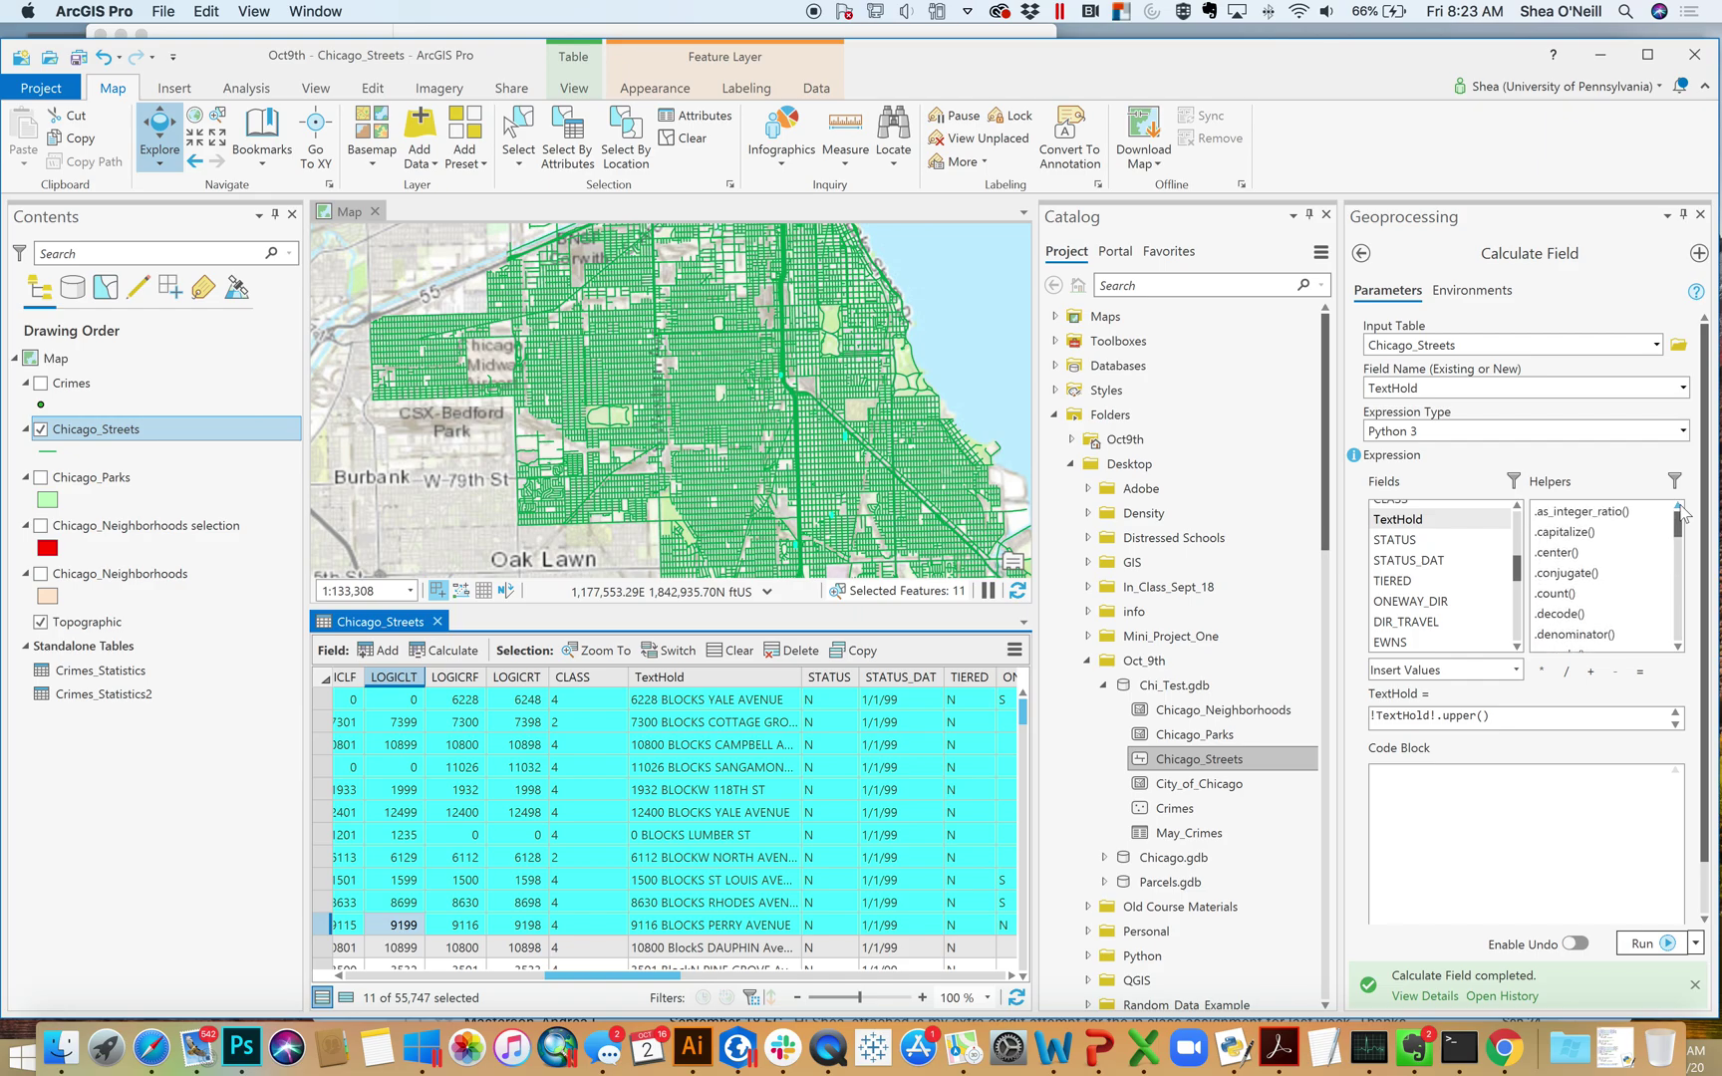
pyautogui.click(1595, 532)
pyautogui.moveTo(1654, 634); pyautogui.dragTo(1564, 598)
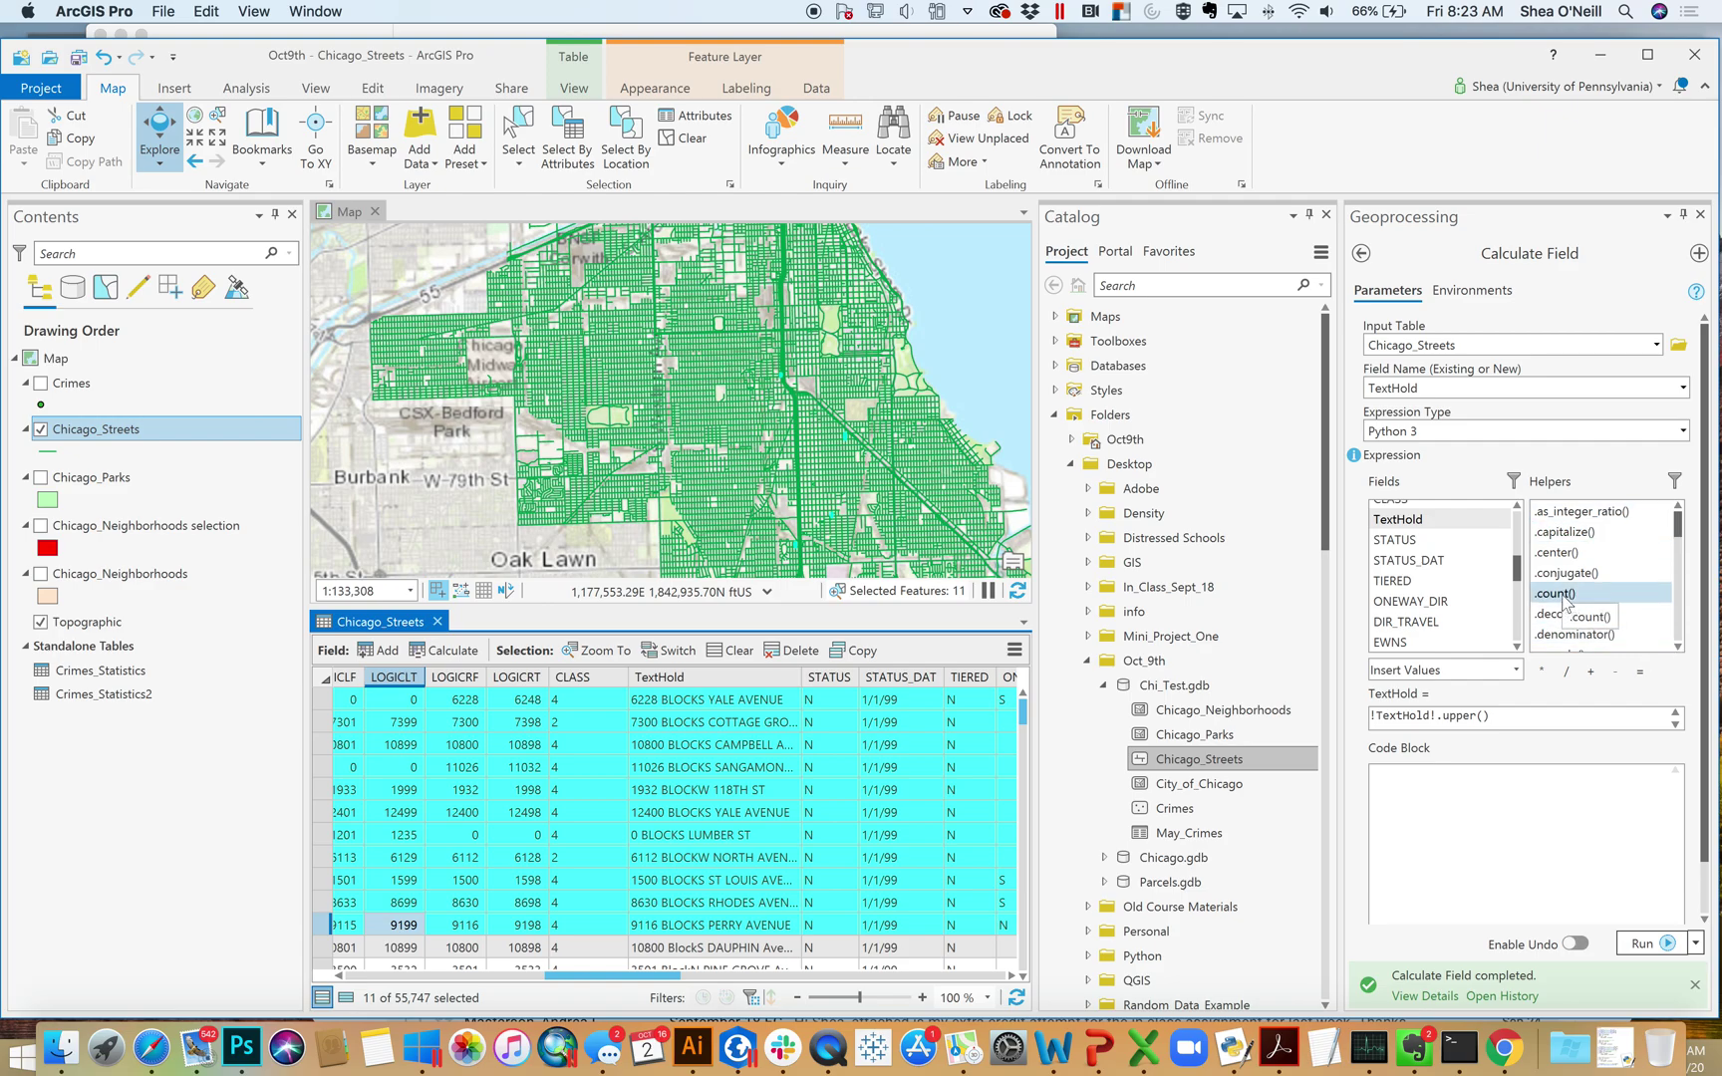
# Read through the Helpers list from count() and find() onward to the split() and strip() helpers.
pyautogui.click(1678, 646)
pyautogui.click(1678, 646)
pyautogui.click(1678, 647)
pyautogui.click(1678, 647)
pyautogui.click(1678, 647)
pyautogui.click(1678, 647)
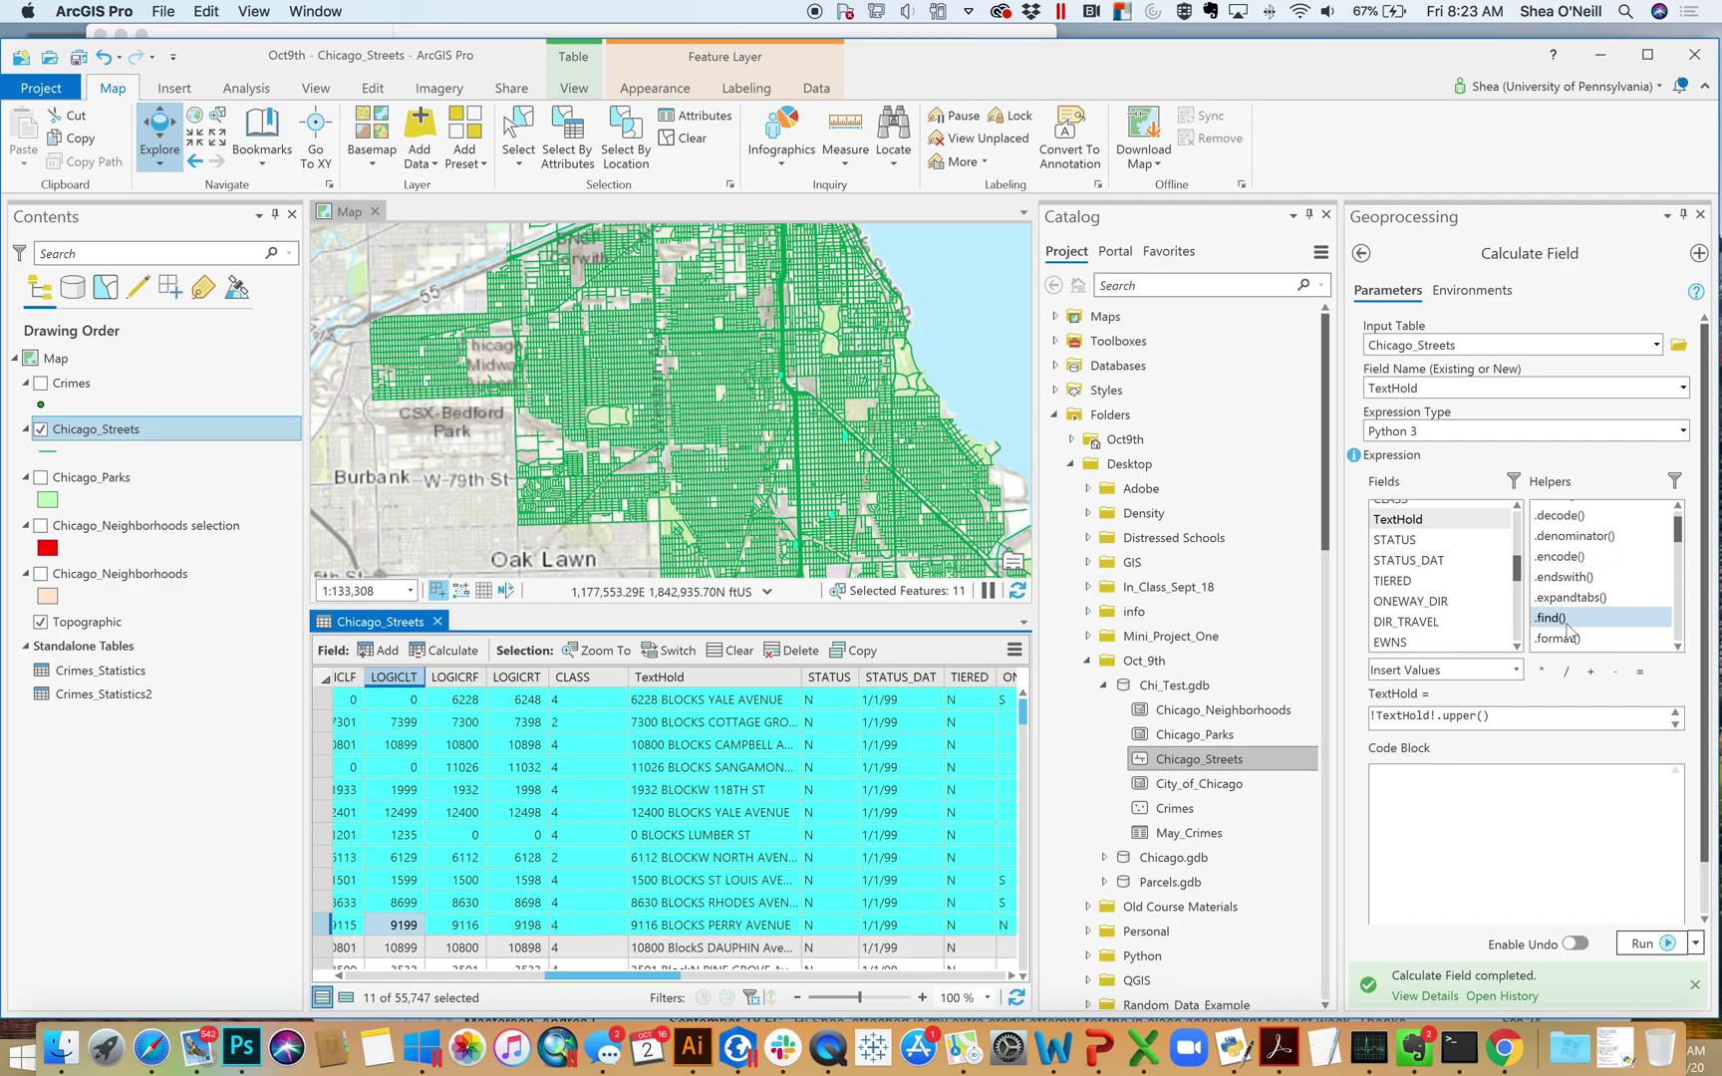
pyautogui.click(1678, 647)
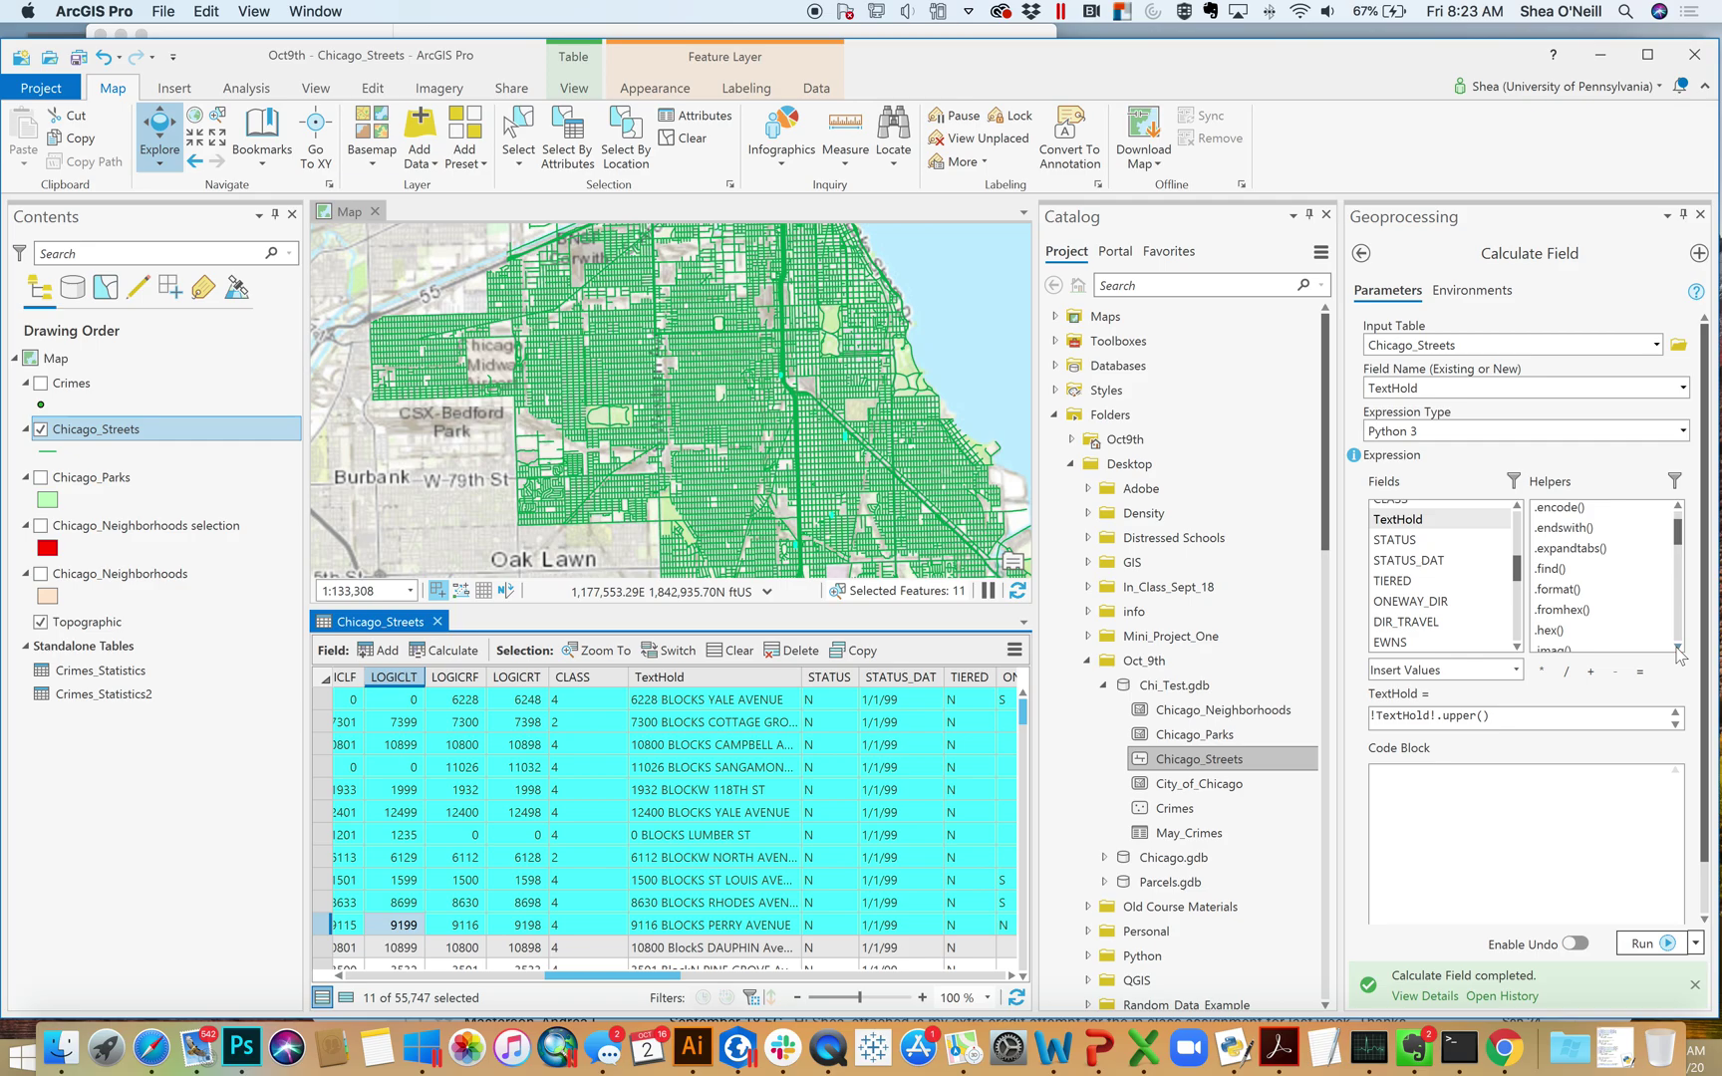
pyautogui.click(1678, 647)
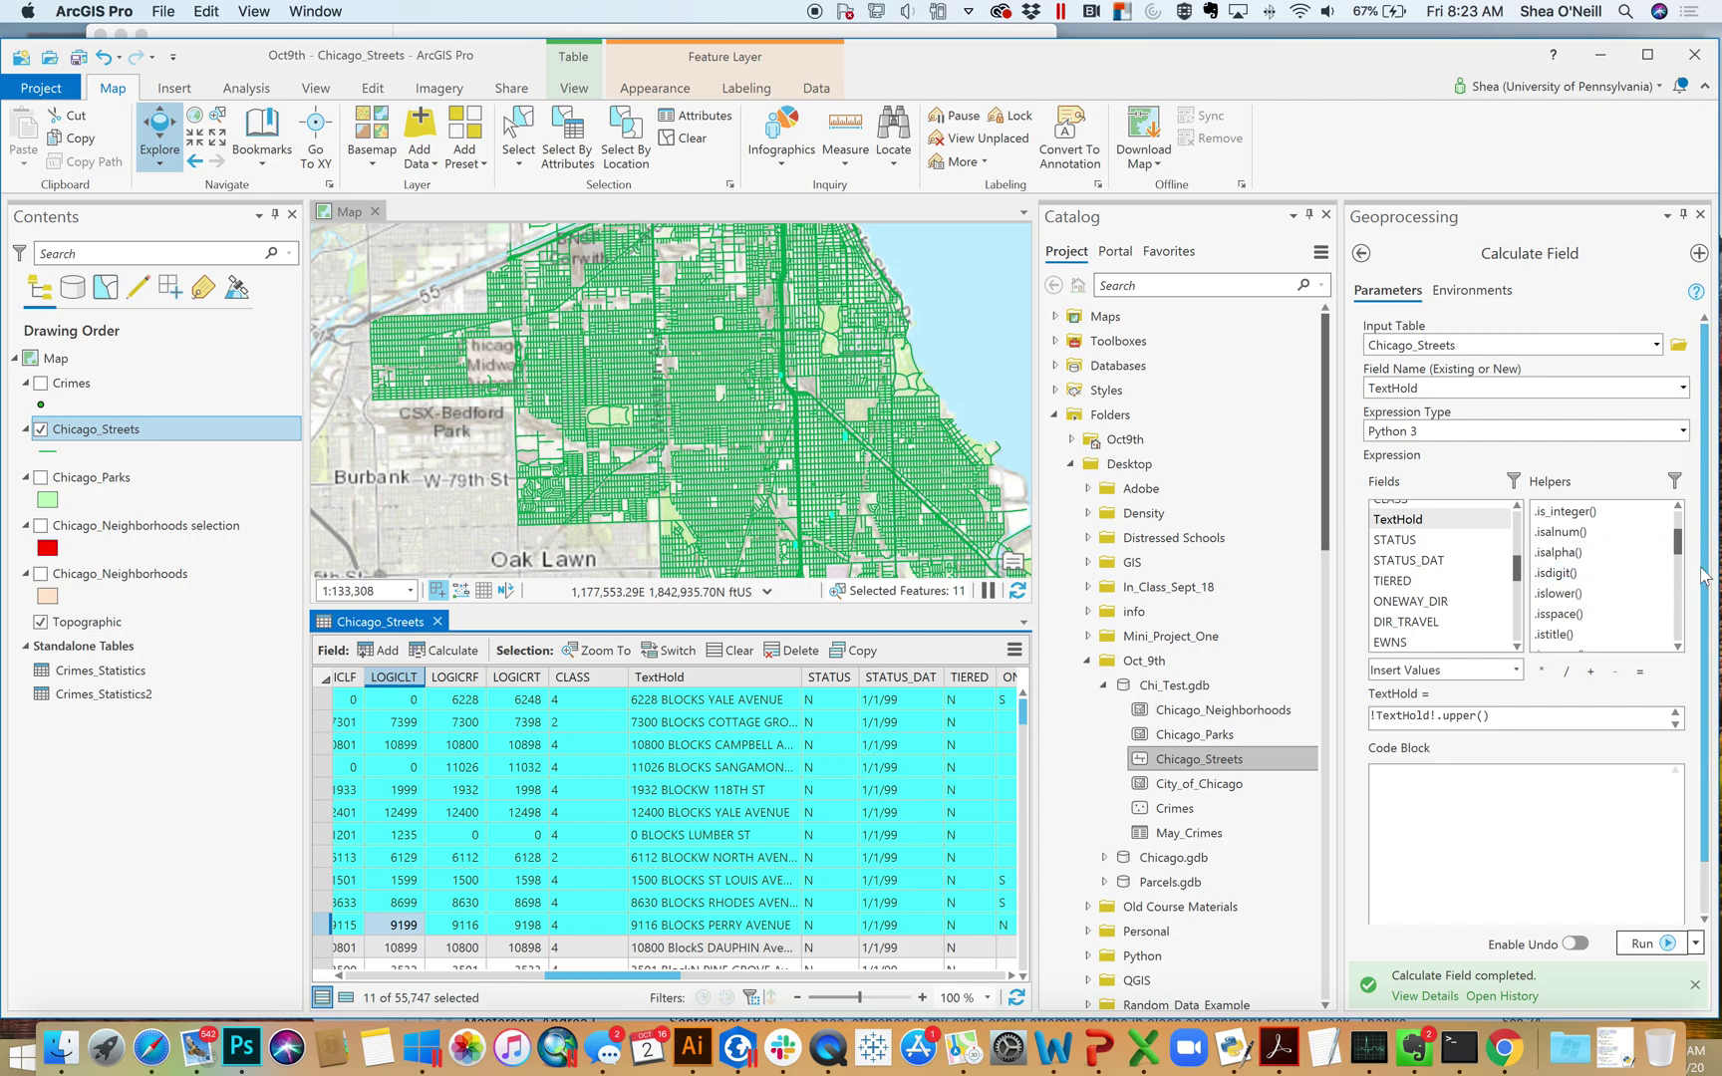
pyautogui.click(1679, 647)
pyautogui.click(1679, 647)
pyautogui.click(1679, 646)
pyautogui.click(1679, 646)
pyautogui.click(1679, 647)
pyautogui.click(1679, 646)
pyautogui.click(1679, 646)
pyautogui.click(1679, 647)
pyautogui.click(1679, 647)
pyautogui.click(1679, 646)
pyautogui.click(1679, 647)
pyautogui.click(1680, 647)
pyautogui.click(1679, 646)
pyautogui.click(1679, 647)
pyautogui.click(1679, 646)
pyautogui.click(1679, 646)
pyautogui.click(1679, 646)
pyautogui.click(1679, 647)
pyautogui.click(1679, 647)
pyautogui.click(1679, 646)
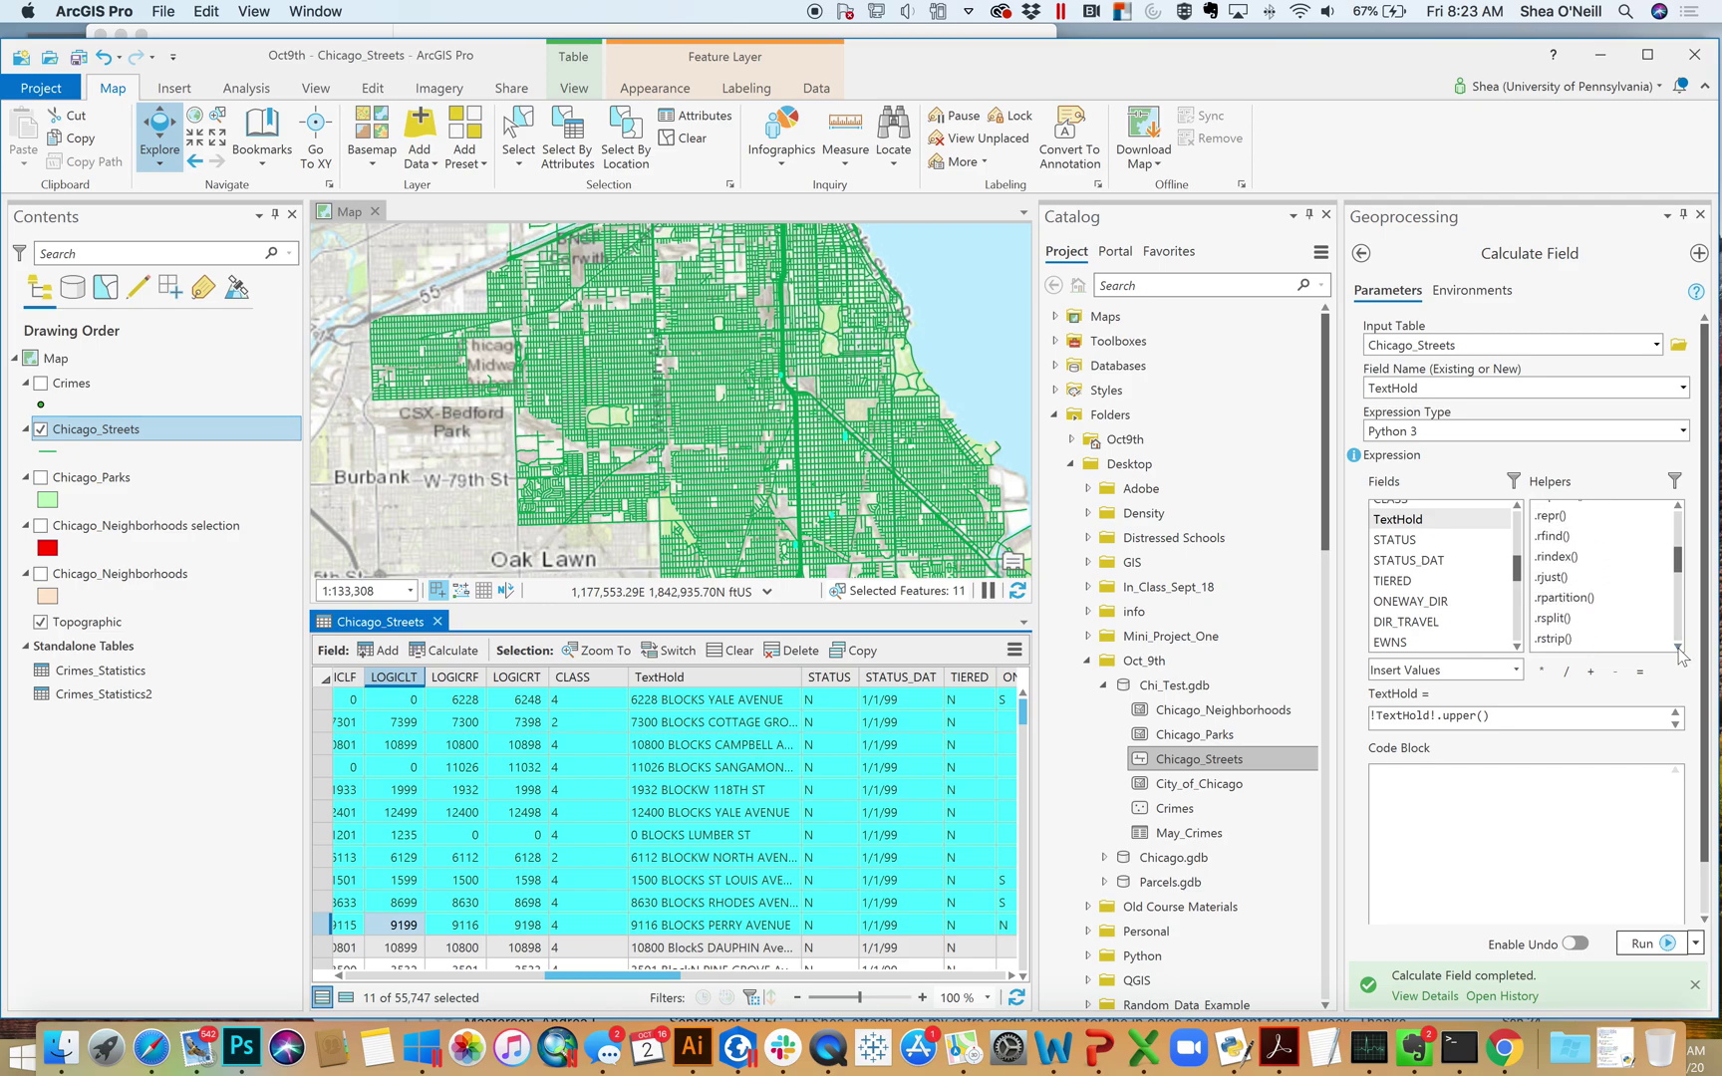
pyautogui.click(1679, 647)
pyautogui.click(1679, 647)
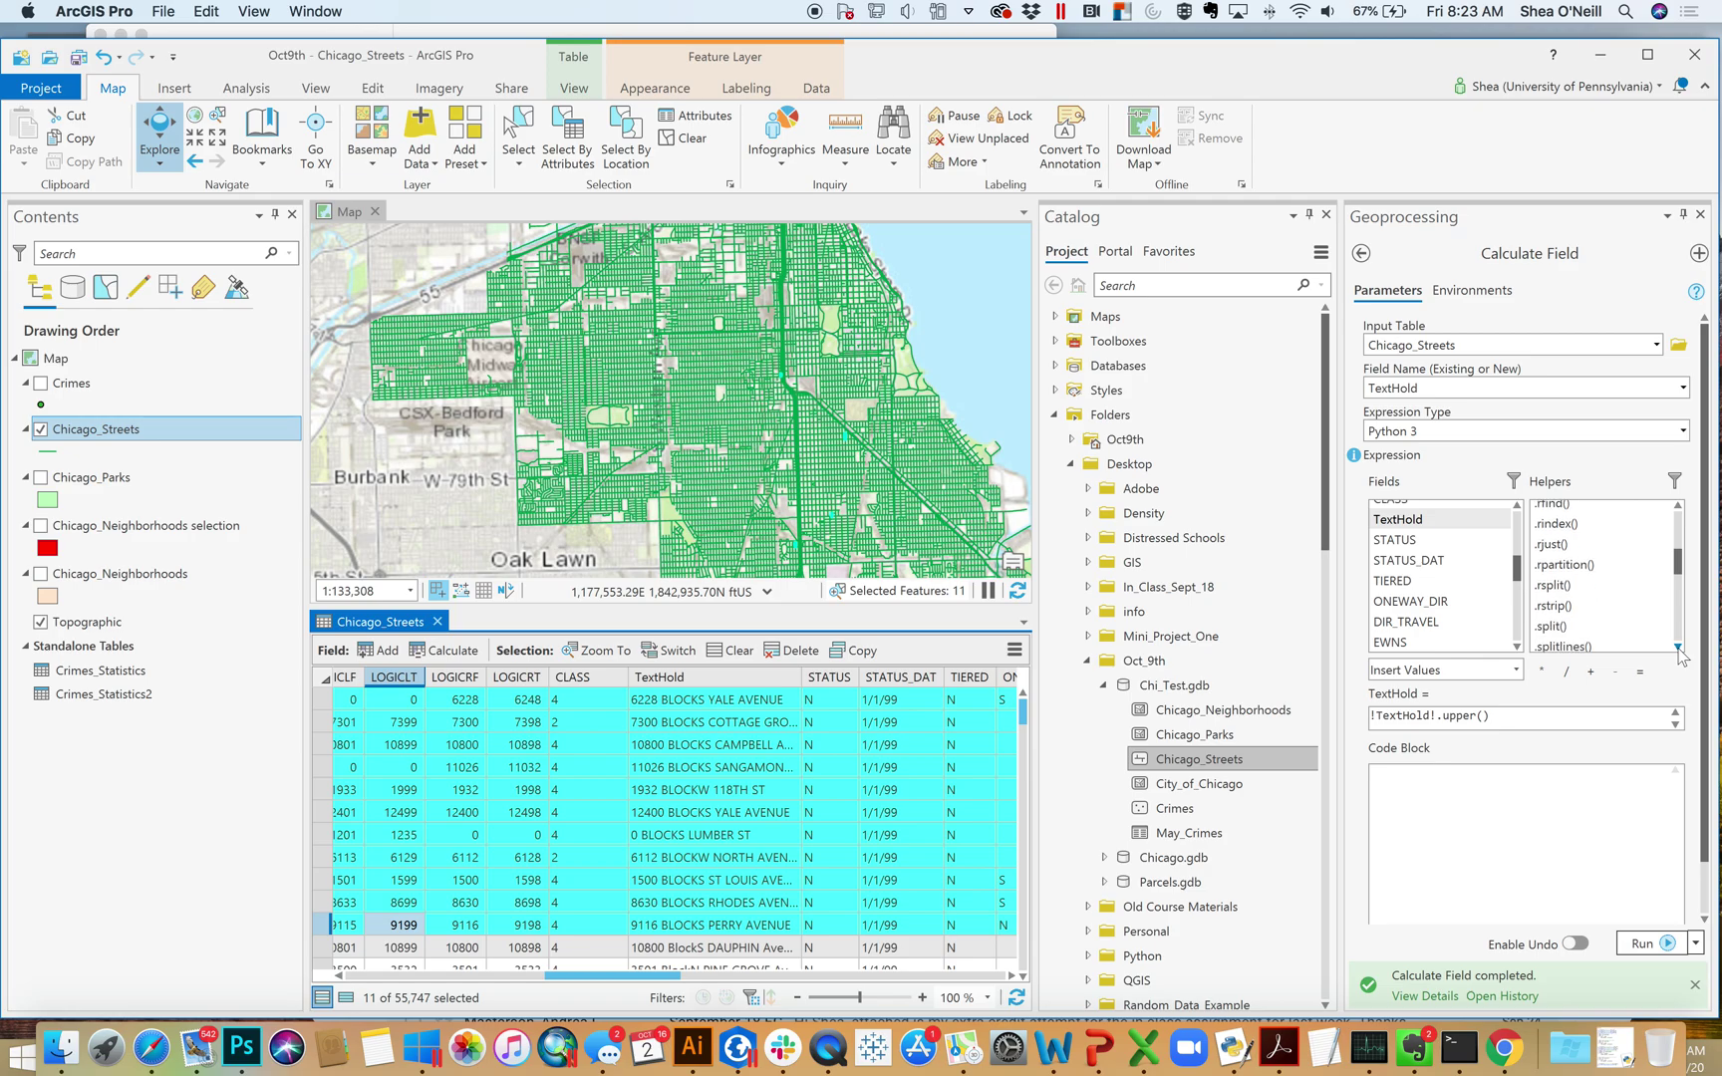
pyautogui.click(1679, 647)
pyautogui.click(1679, 647)
pyautogui.click(1679, 647)
pyautogui.click(1679, 646)
pyautogui.click(1679, 647)
pyautogui.click(1679, 647)
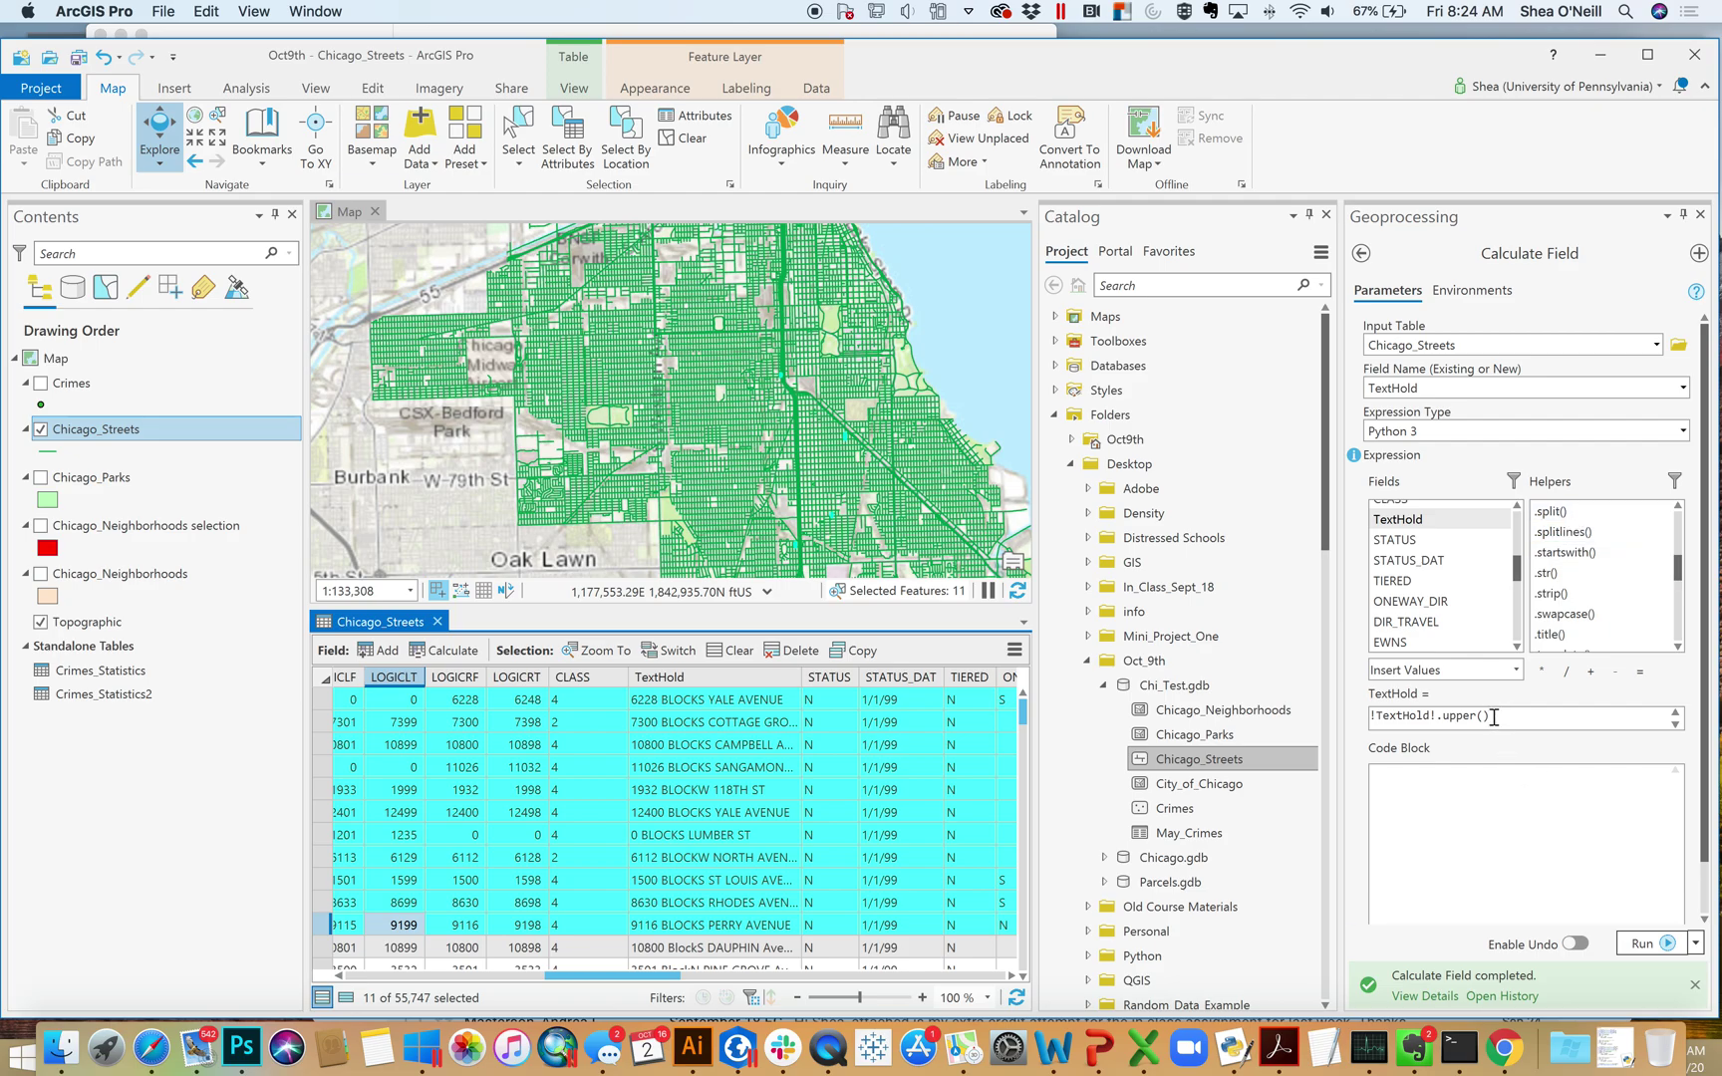
# Replace the TextHold expression with !TextHold!.split(" ")[1] and calculate it for the selected streets.
pyautogui.moveTo(1495, 715); pyautogui.dragTo(1370, 715)
pyautogui.press('BackSpace')
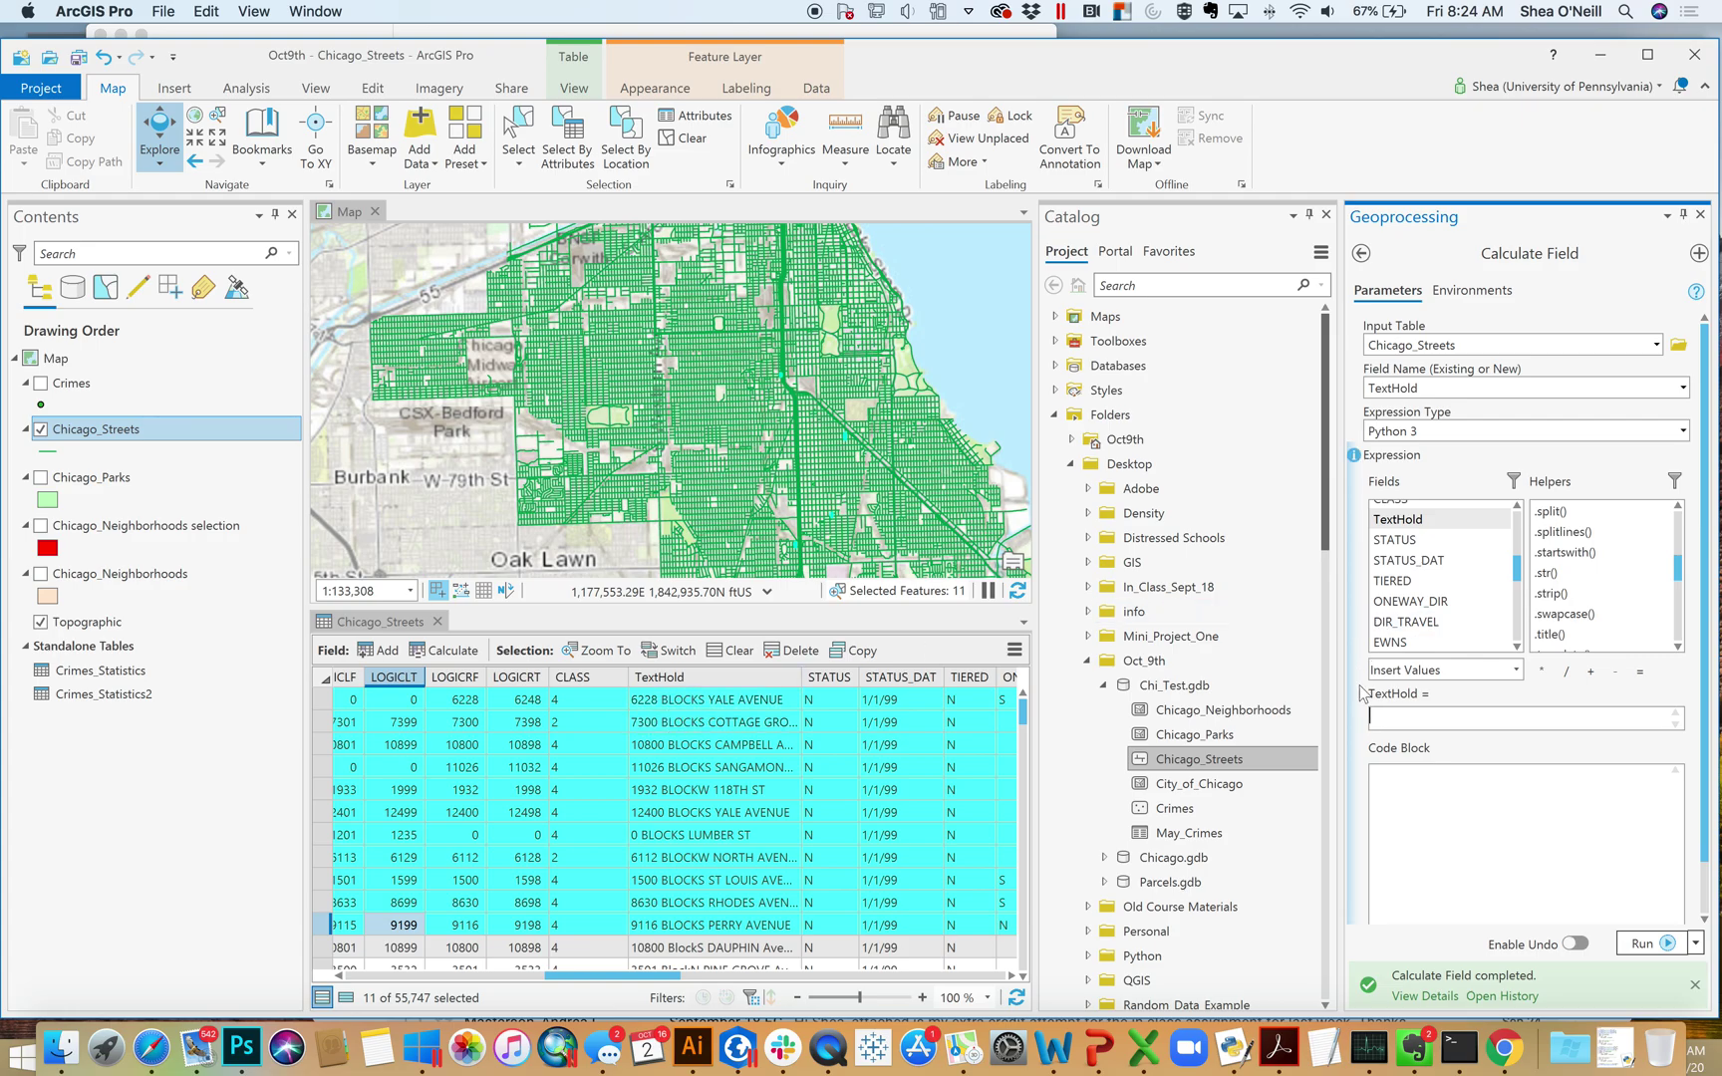
pyautogui.doubleClick(1425, 519)
pyautogui.click(1475, 718)
pyautogui.write('.split(')
pyautogui.write('" ")[')
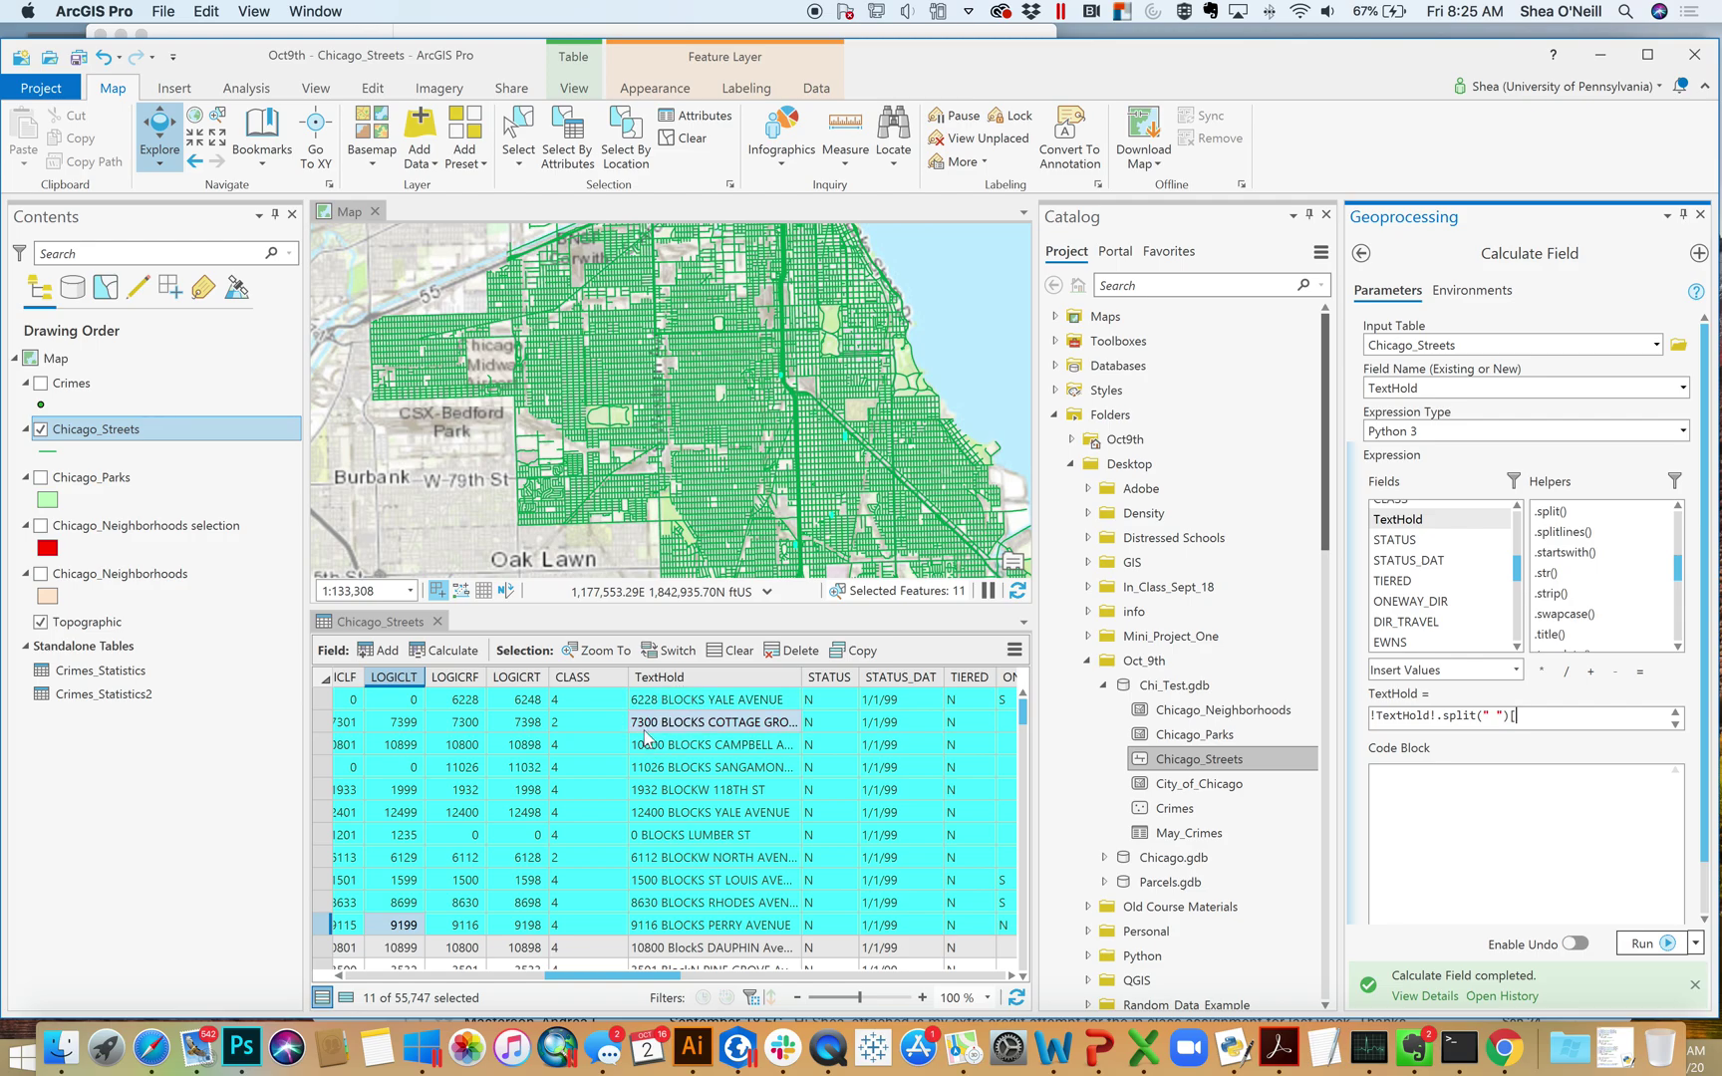
pyautogui.write('1]')
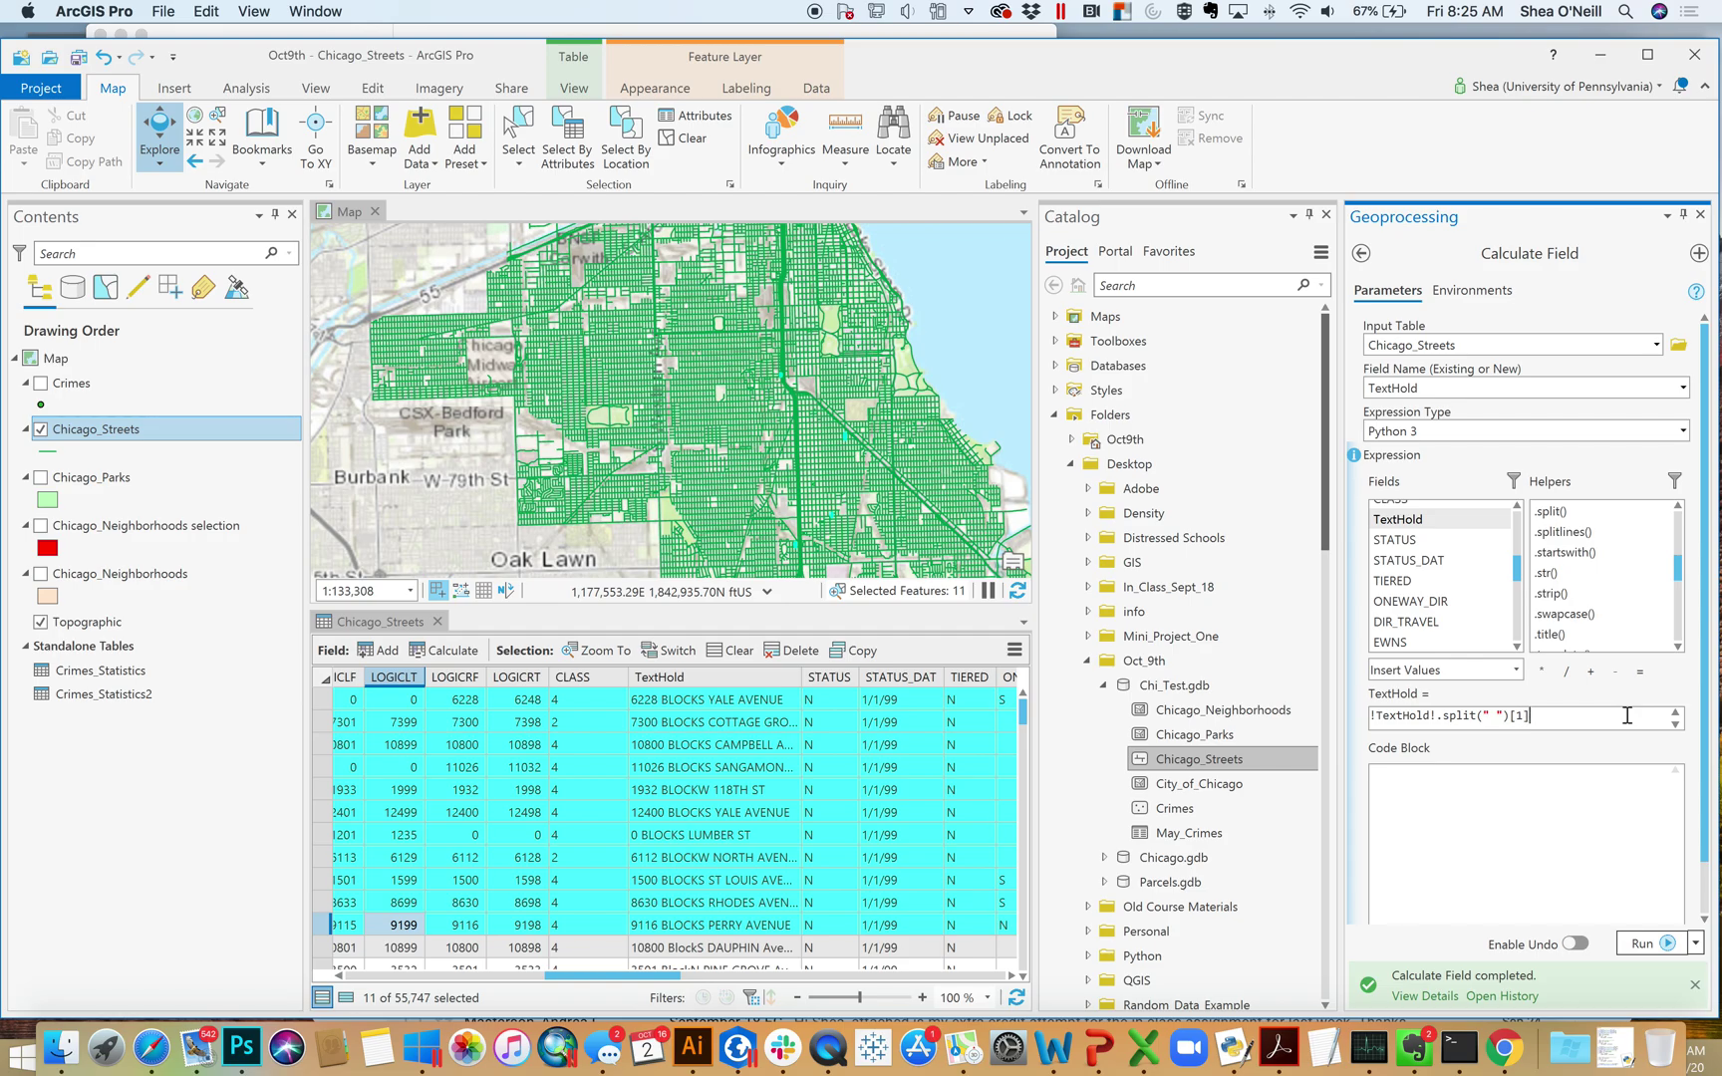
pyautogui.click(1668, 944)
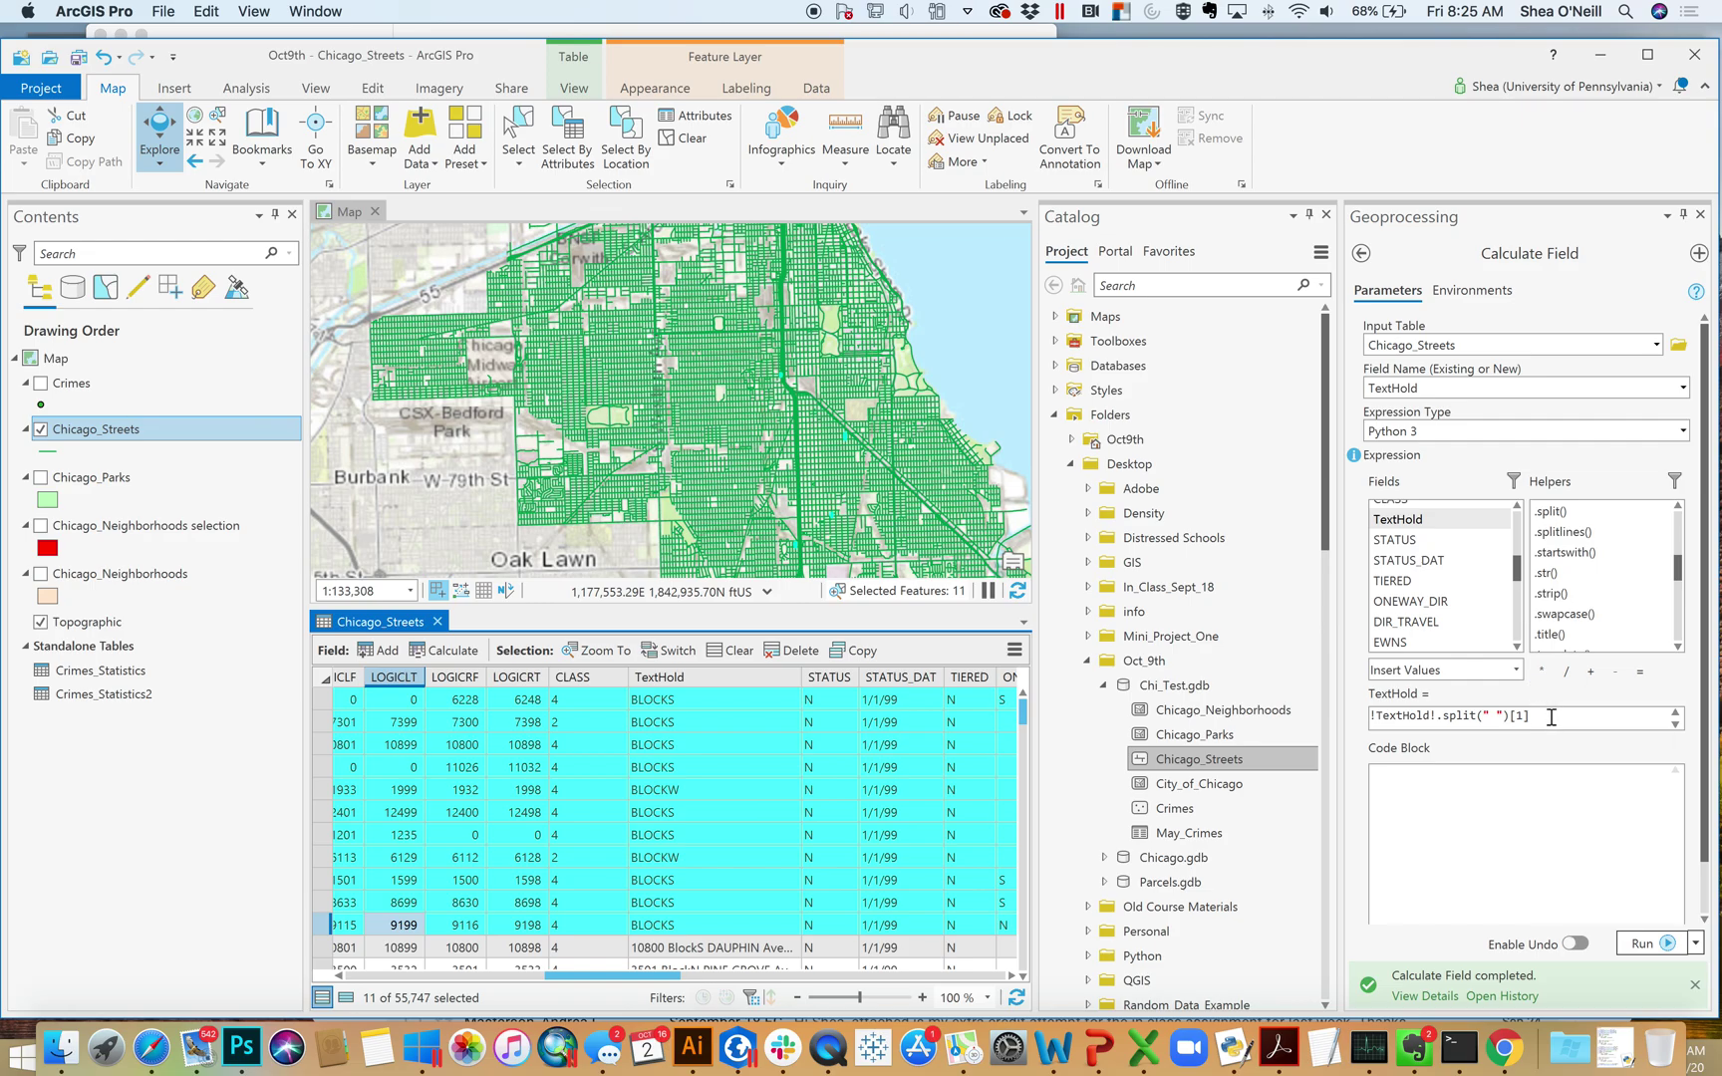
# Empty the TextHold expression and define myFunction(rdClass) in the code block, with if rdClass = 2 returning "Class is Two".
pyautogui.tripleClick(1550, 715)
pyautogui.press('BackSpace')
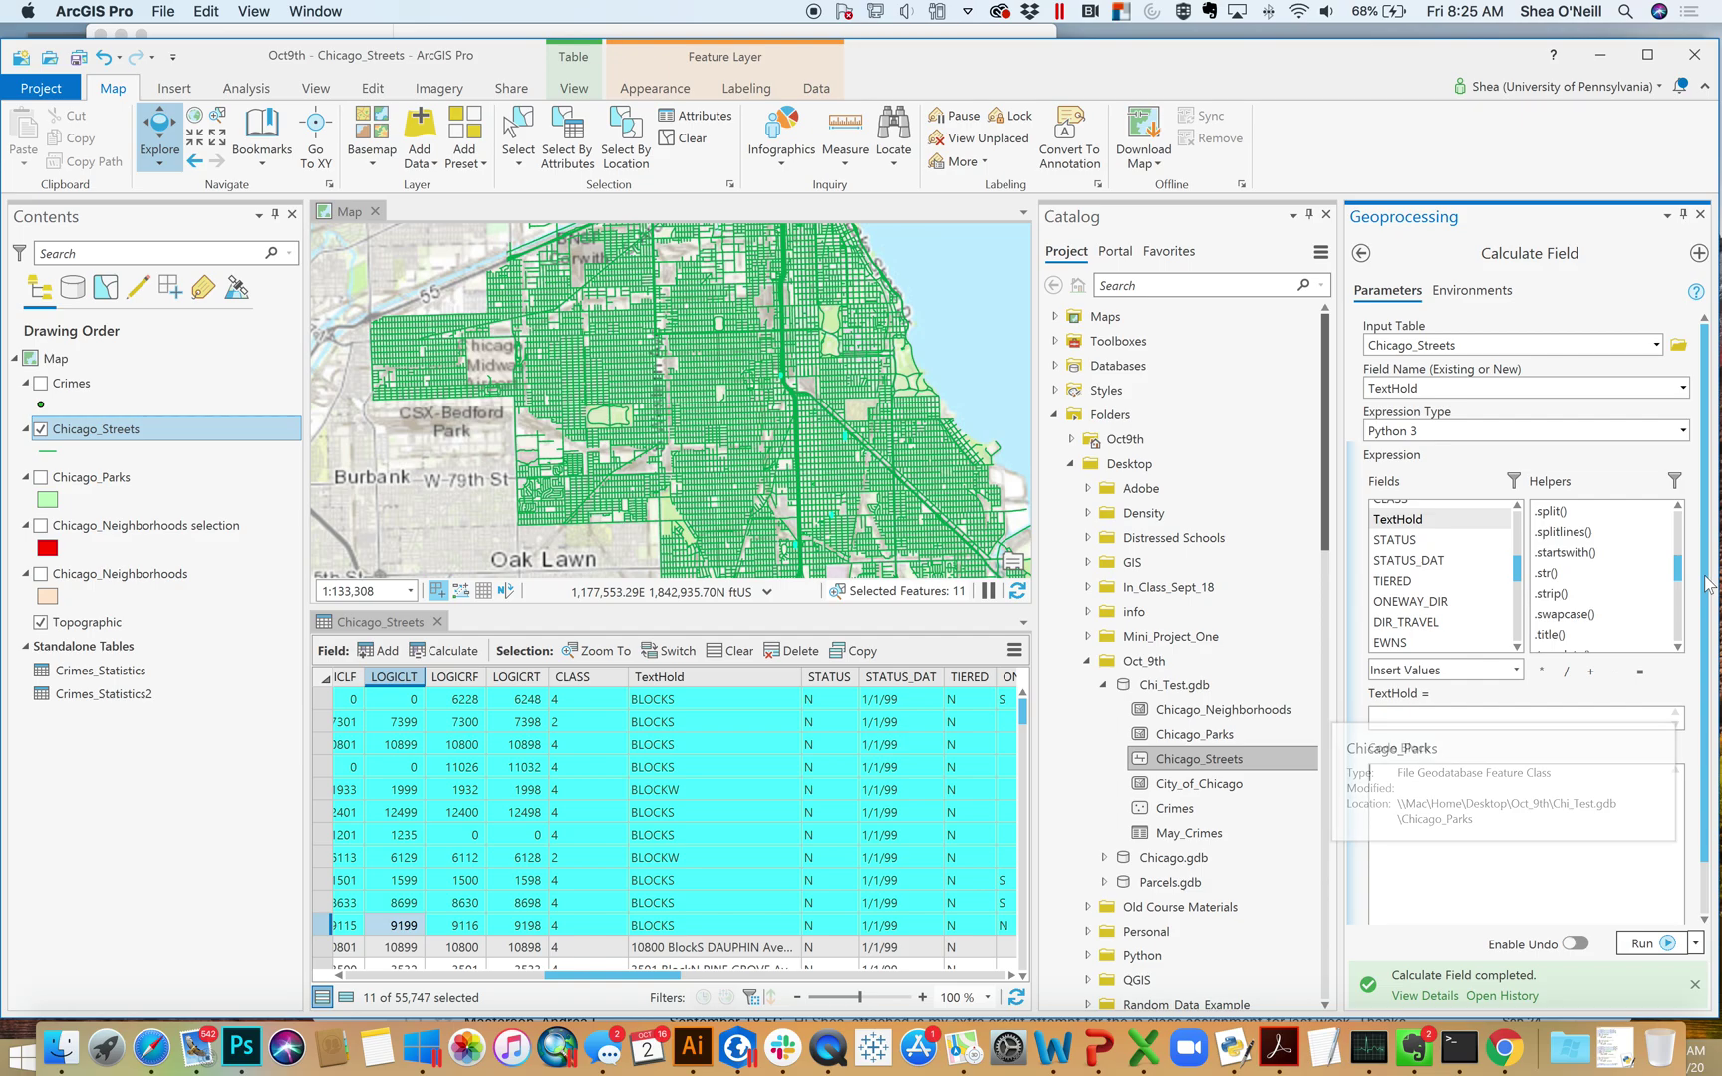
pyautogui.scroll(-2, 1706, 588)
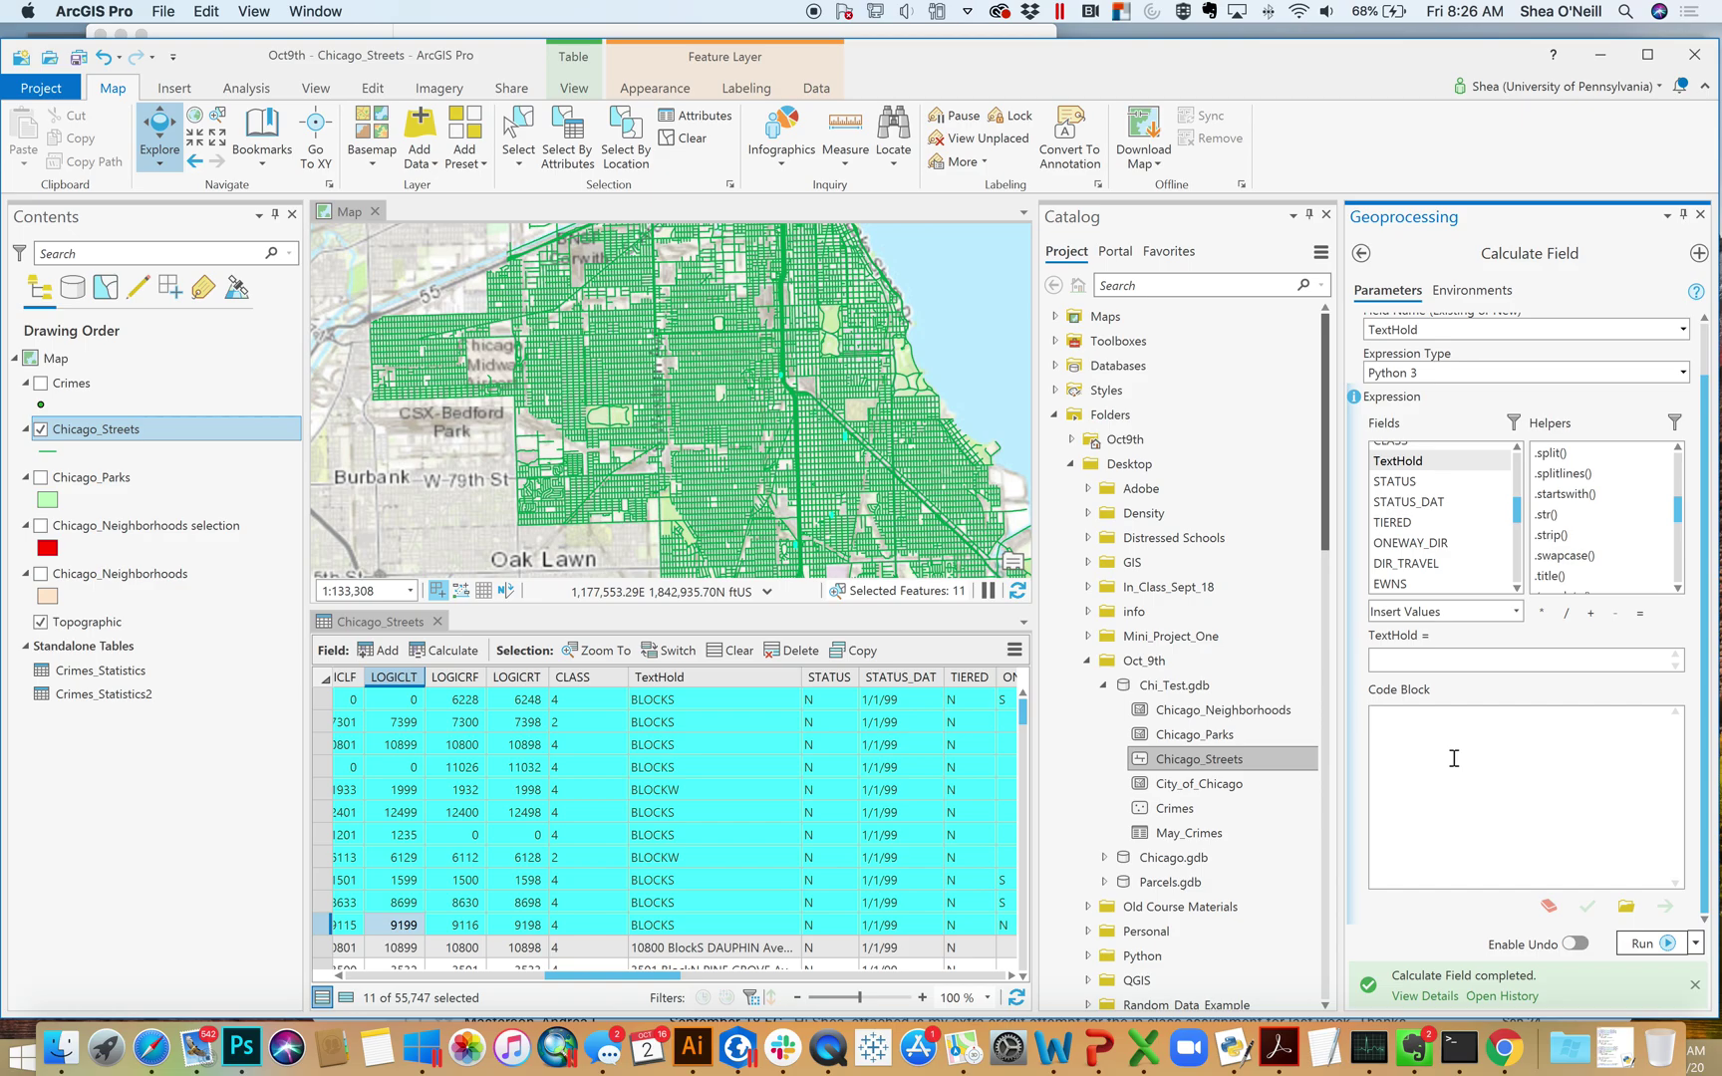
pyautogui.write('def')
pyautogui.write('myFunction')
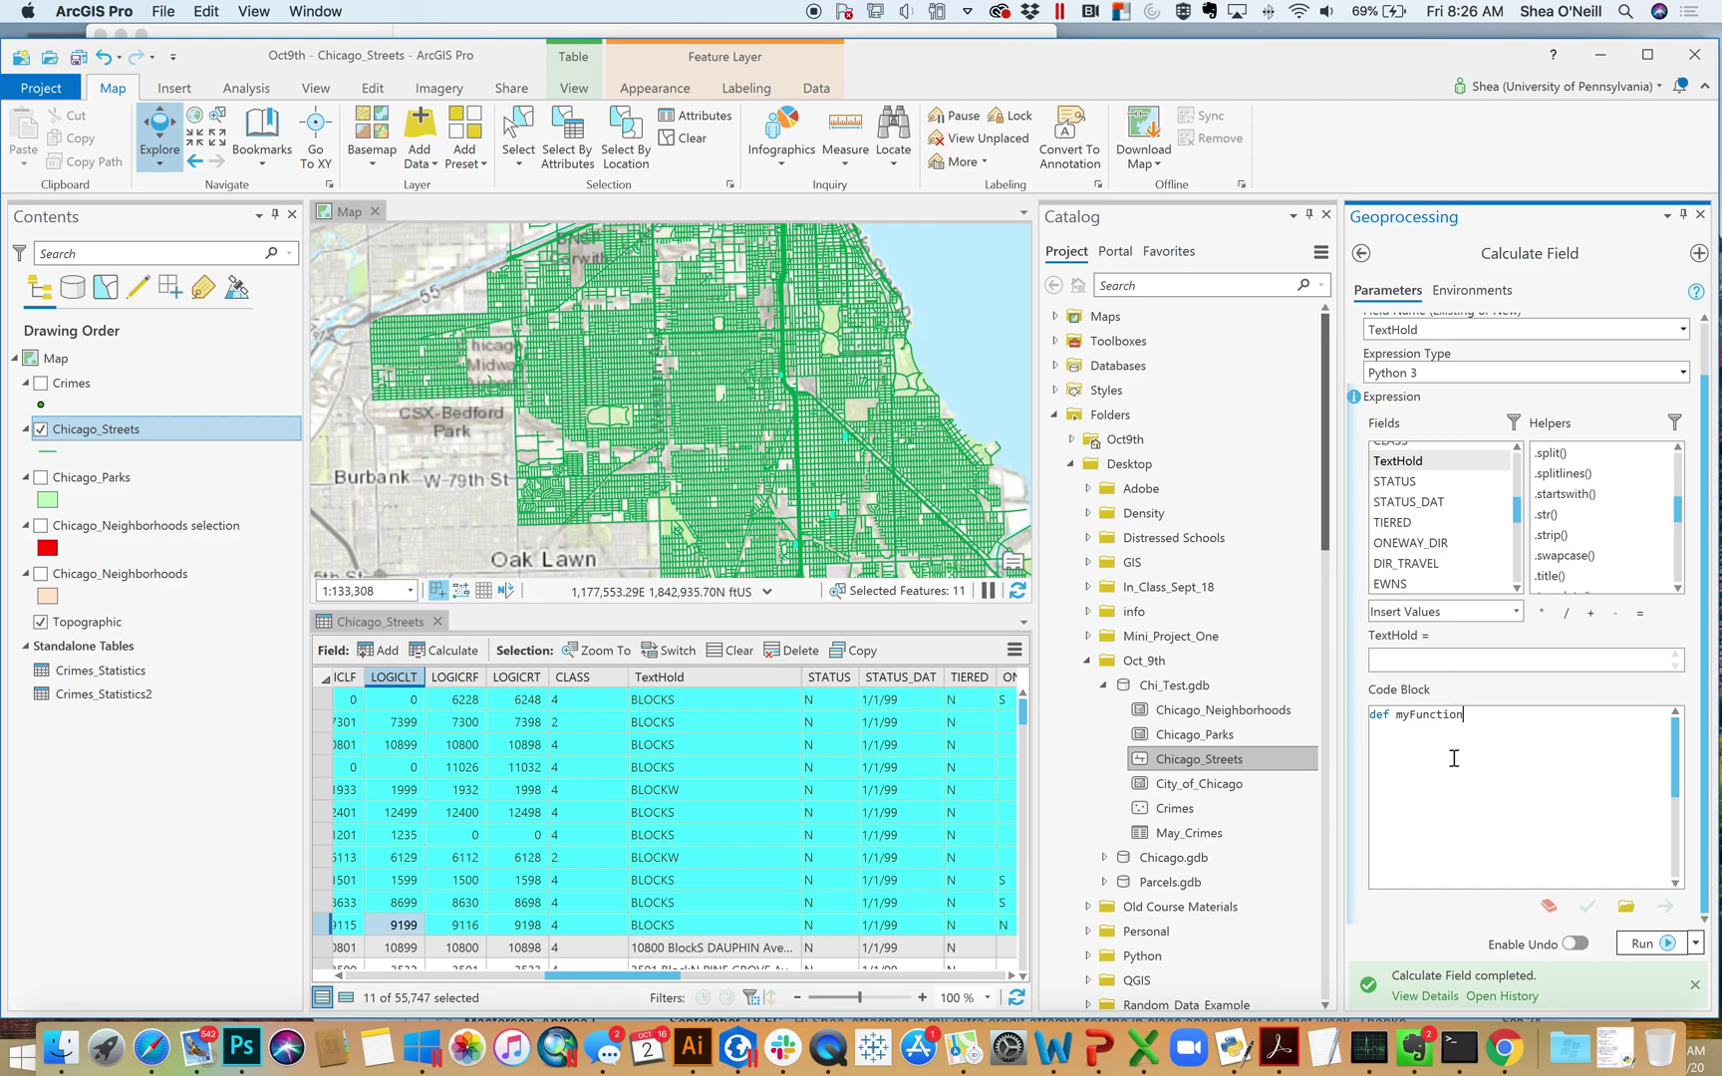
pyautogui.write('(')
pyautogui.press('BackSpace')
pyautogui.press('BackSpace')
pyautogui.press('BackSpace')
pyautogui.write('Class')
pyautogui.press('Return')
pyautogui.write('if rdClass = 2:         return "Class is Tw')
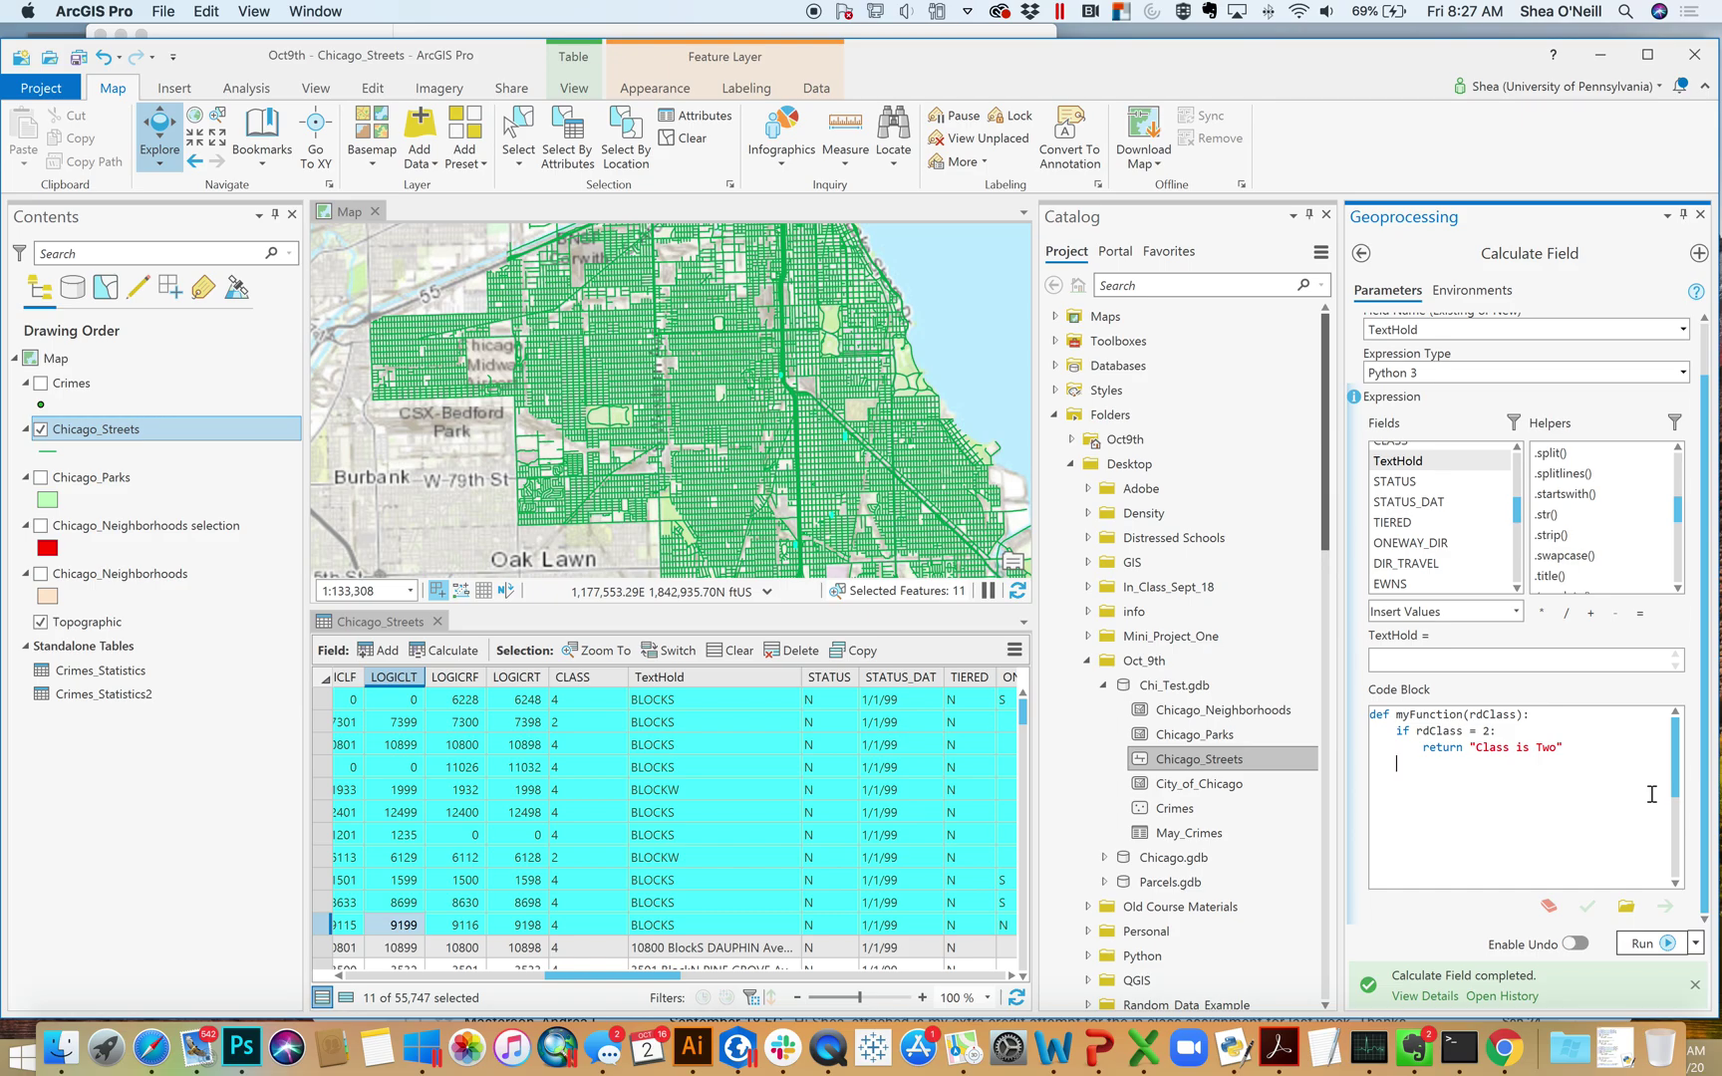
# Add an else branch returning "Class is Not Two" and correct the if comparison to rdClass == 2.
pyautogui.write('se:         ')
pyautogui.write('return')
pyautogui.write(' "Class is Not Two"')
pyautogui.click(1493, 654)
pyautogui.click(1477, 733)
pyautogui.write('=')
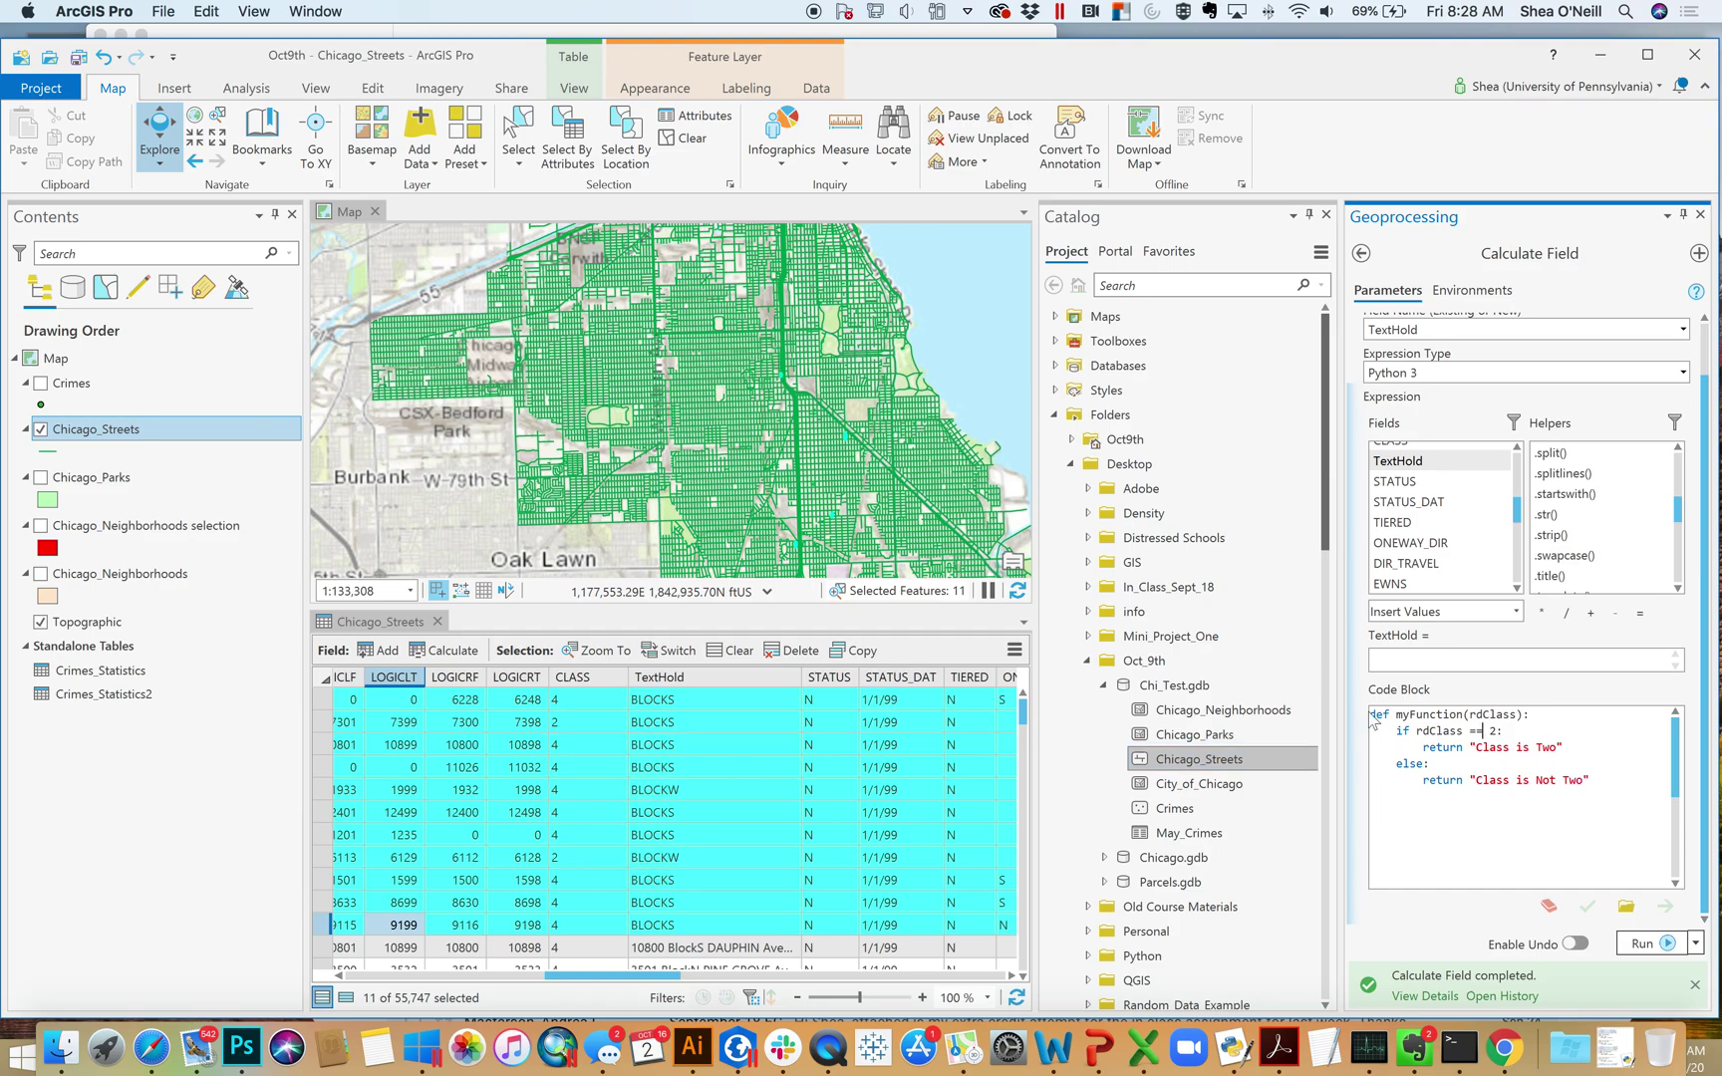
# Set the TextHold expression to myFunction(!CLASS!), taking the argument from the CLASS field.
pyautogui.click(1442, 660)
pyautogui.write('myFunction(')
pyautogui.moveTo(1519, 514); pyautogui.dragTo(1518, 500)
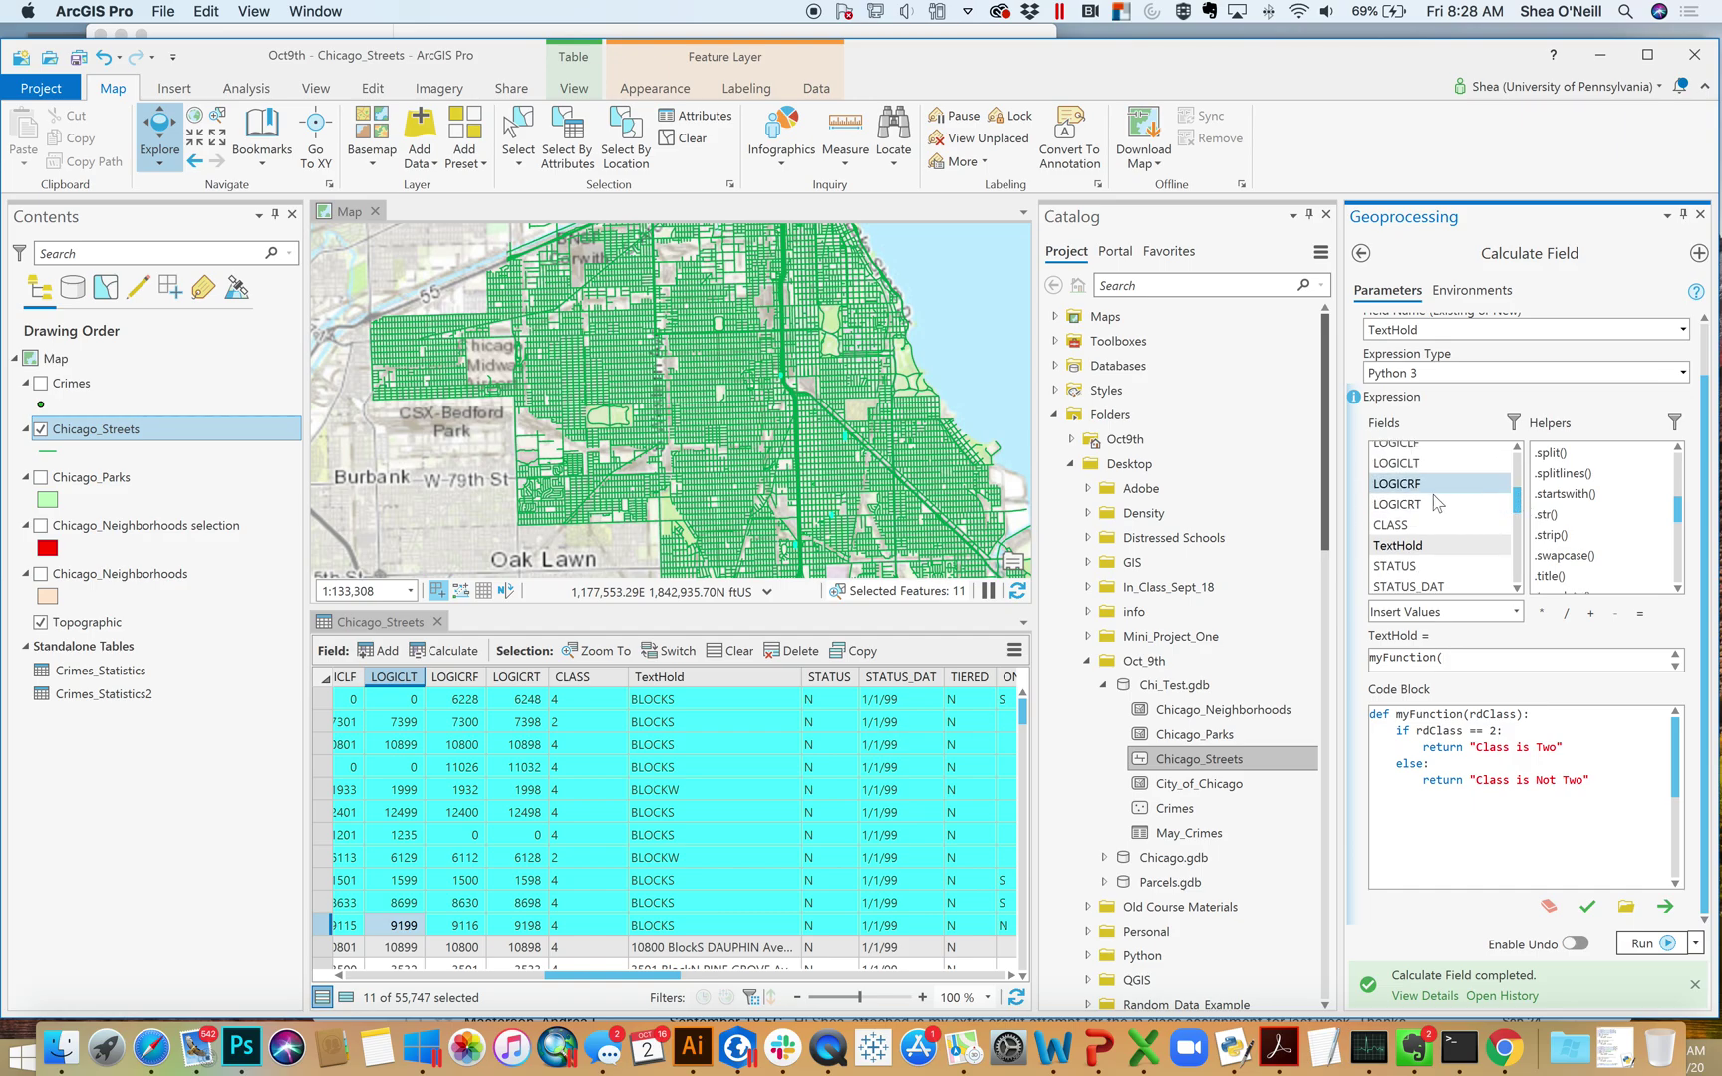
pyautogui.doubleClick(1422, 526)
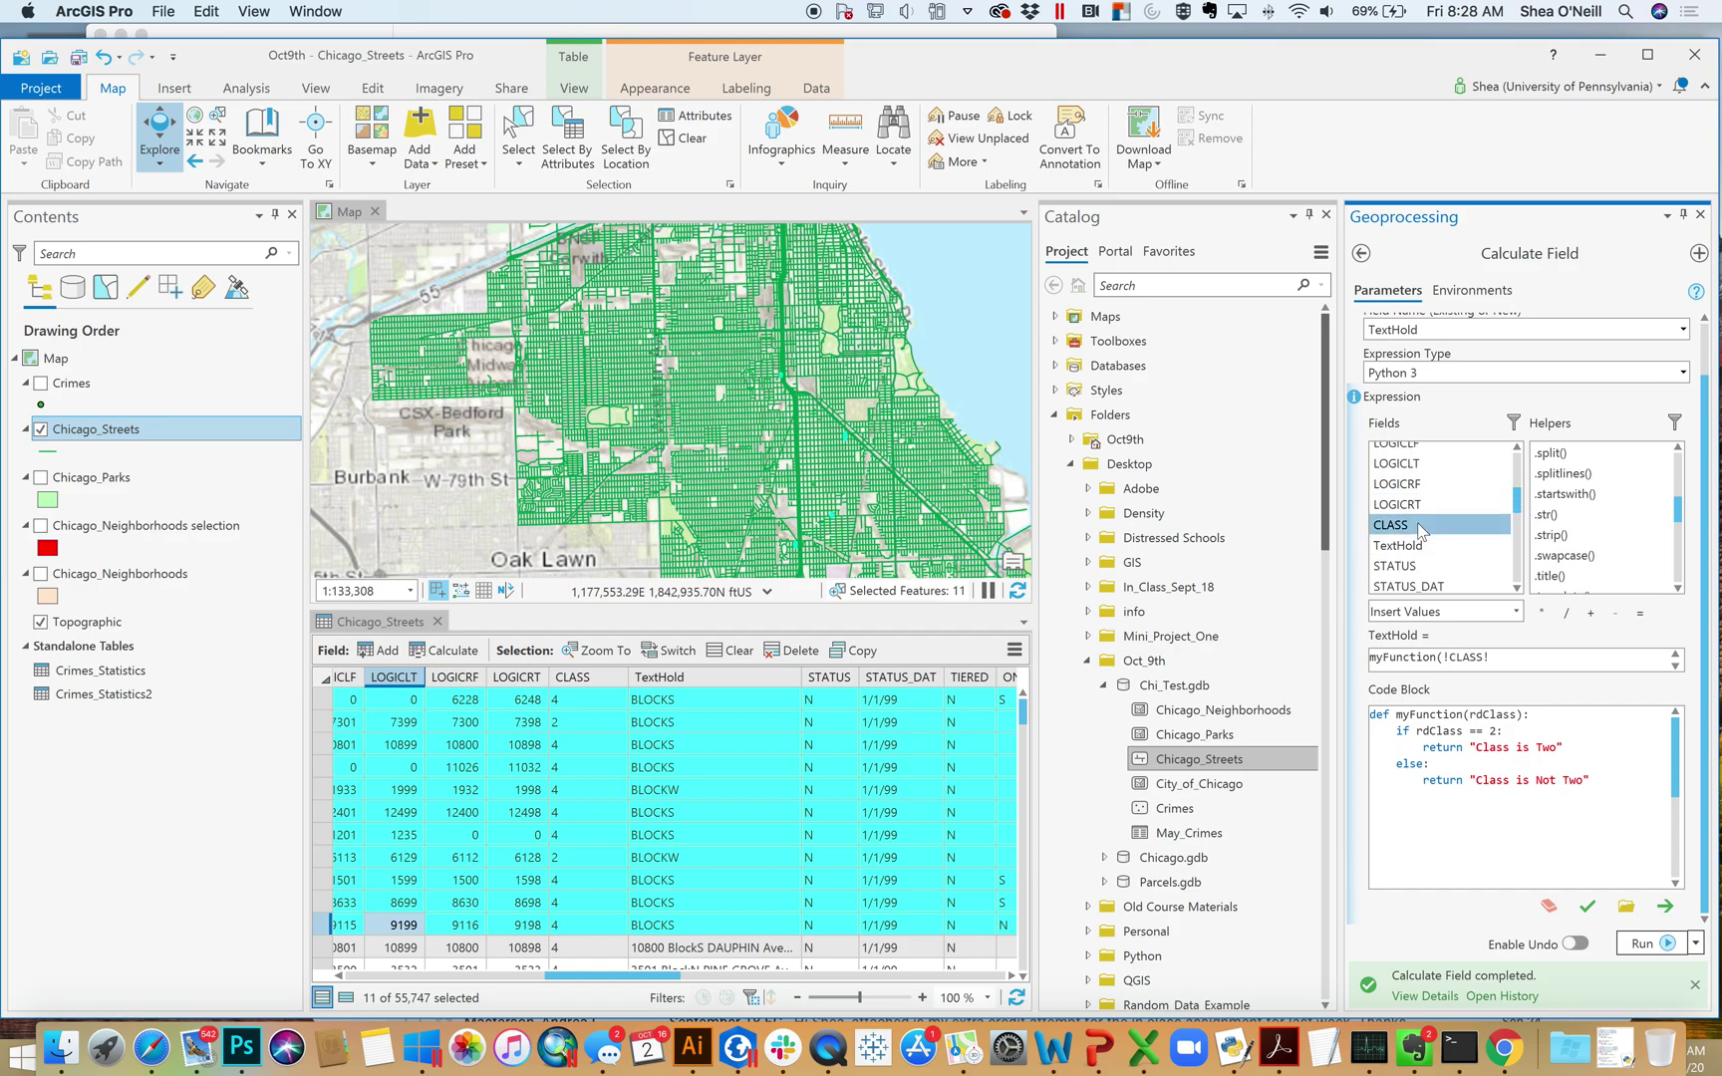
pyautogui.click(1503, 658)
pyautogui.write(')')
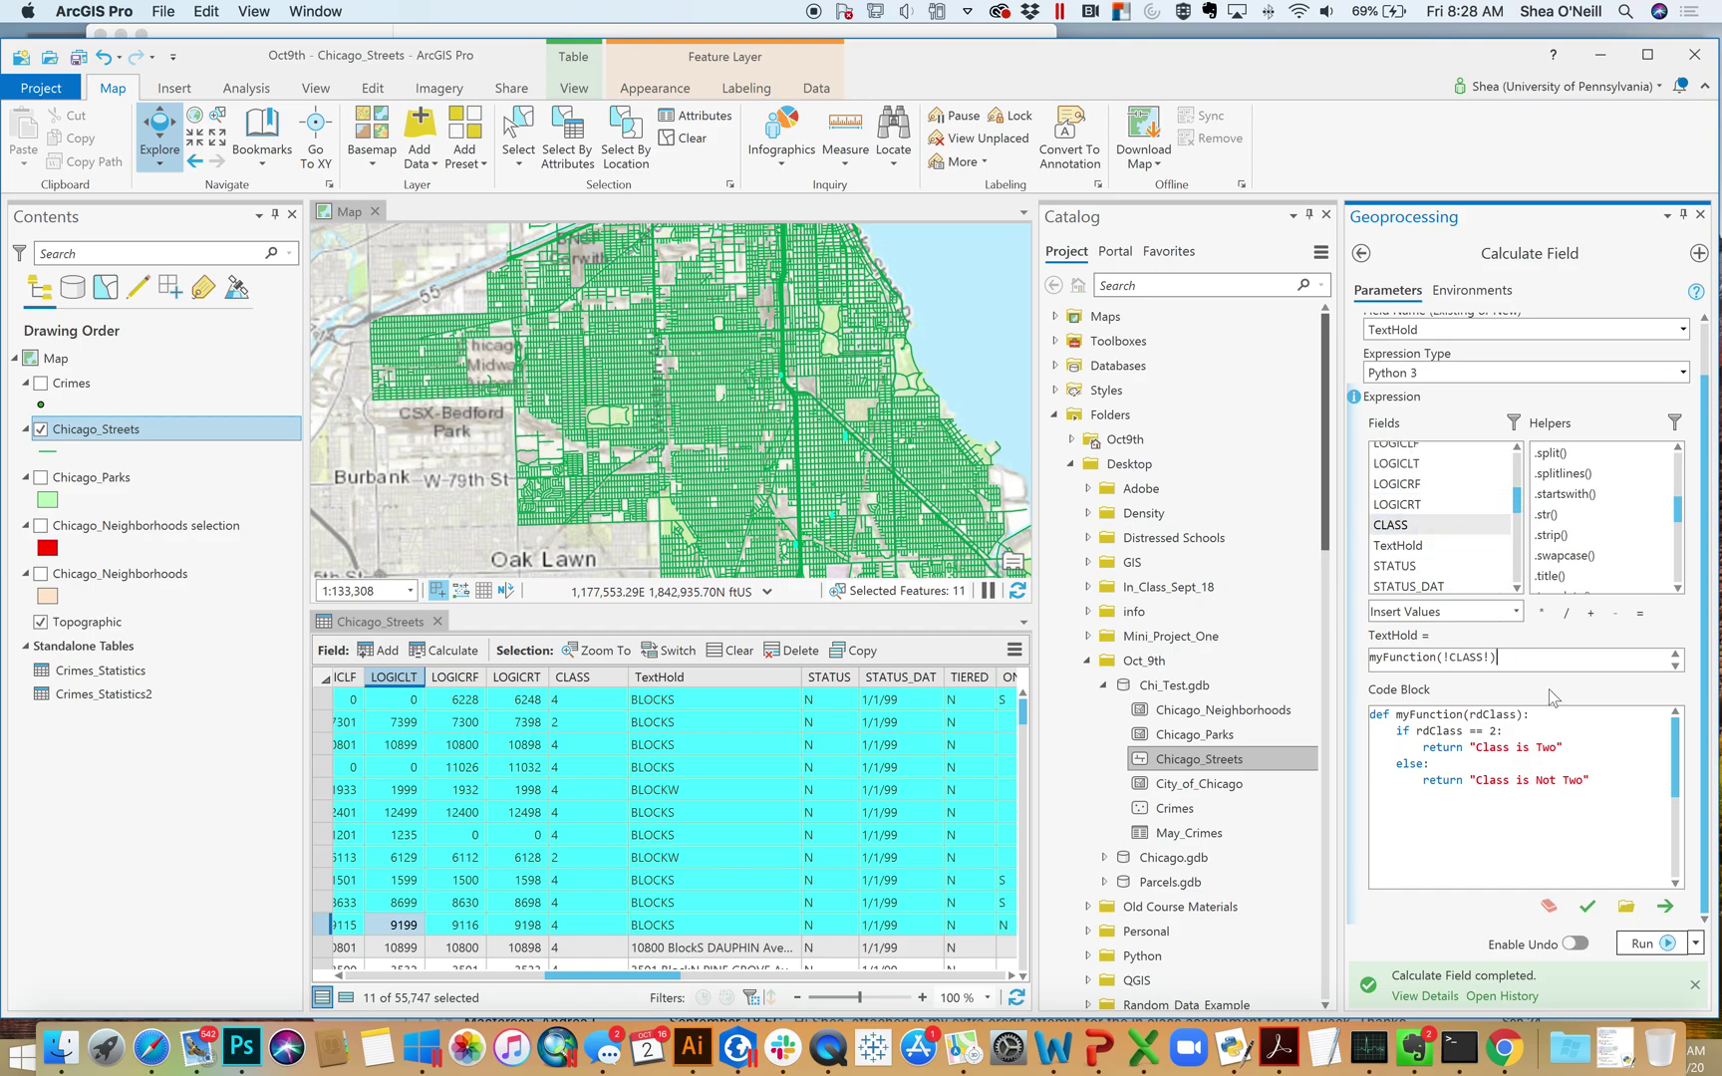
# Try to calculate TextHold with the function for the selected streets and open the run's details.
pyautogui.click(1670, 943)
pyautogui.moveTo(1674, 954)
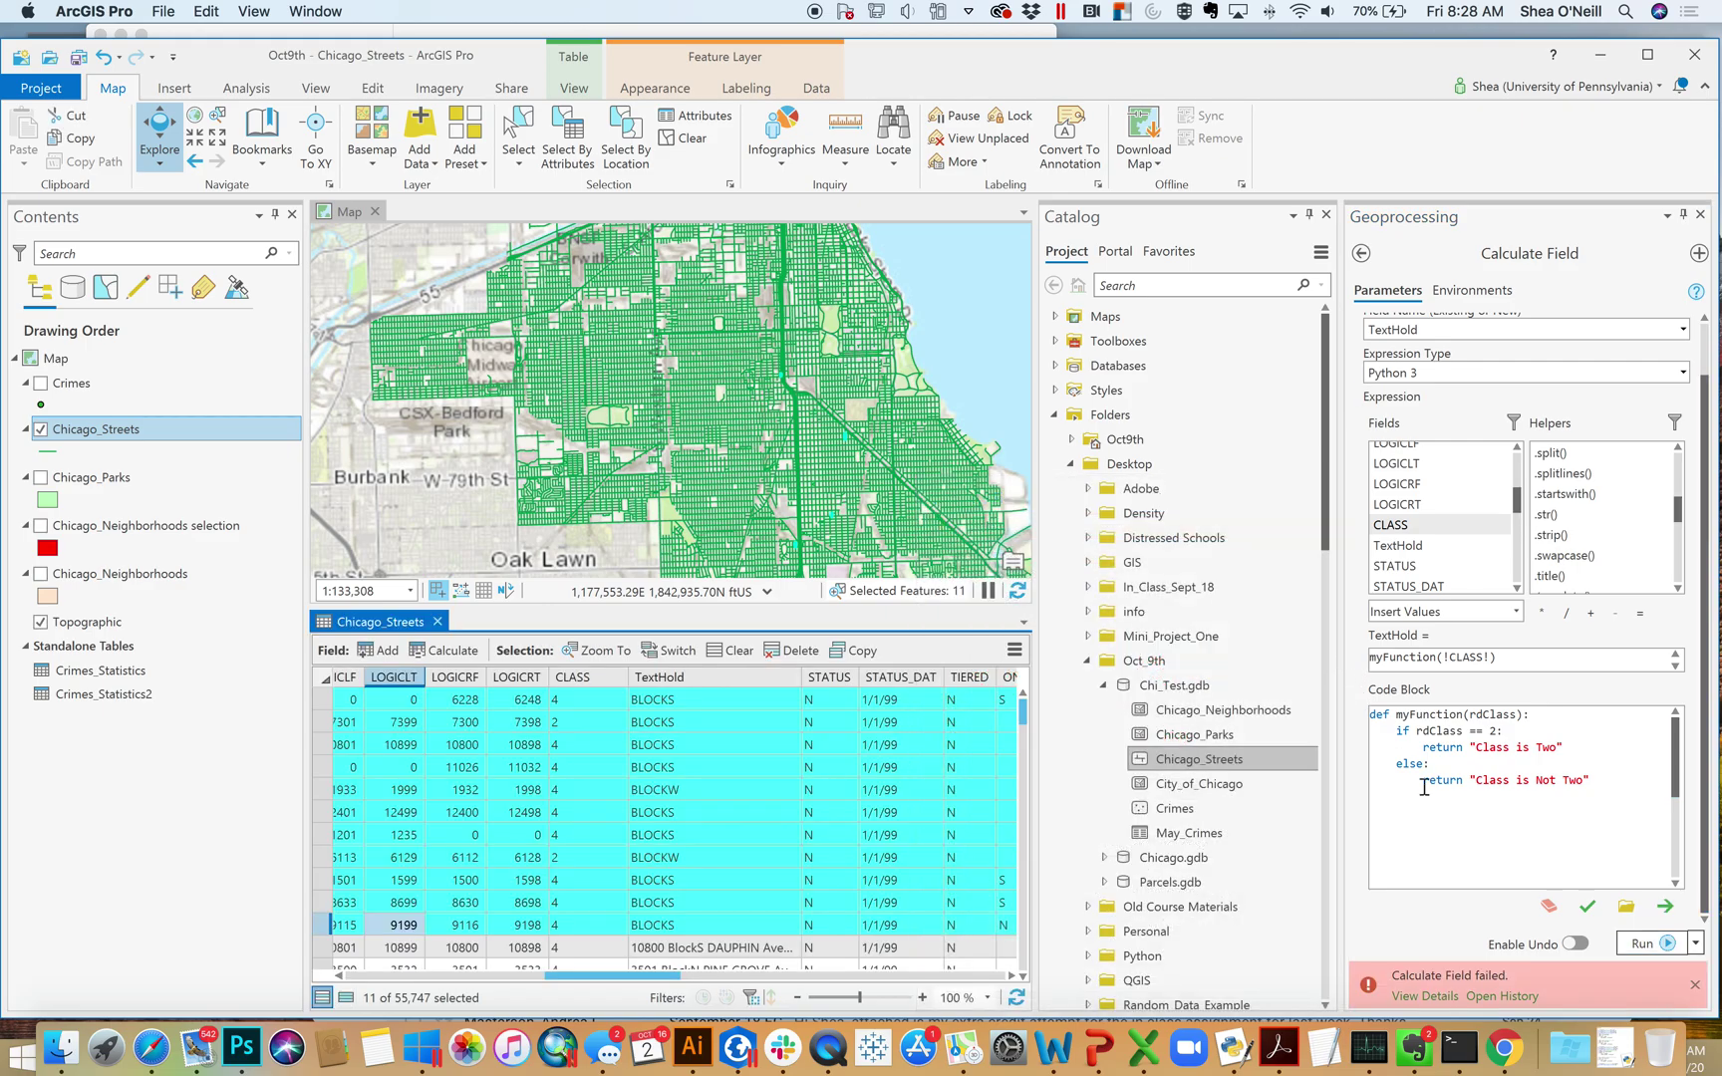
pyautogui.click(1426, 998)
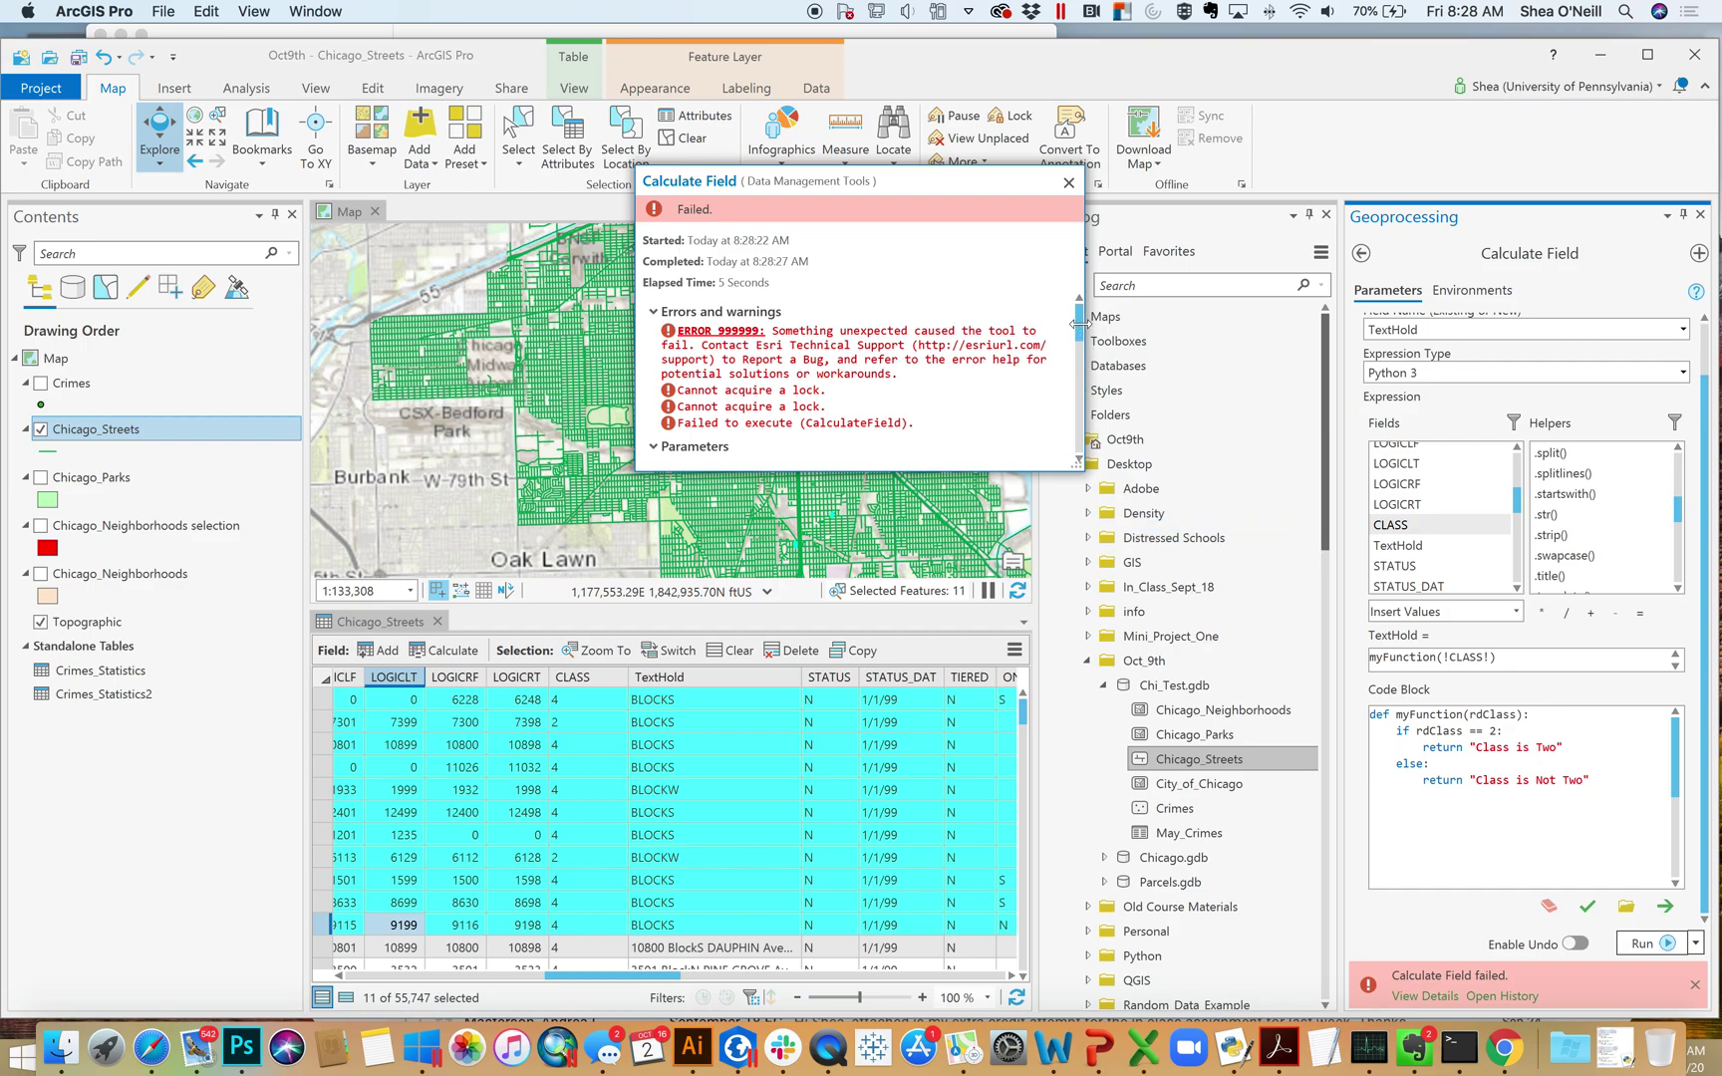
# Close the run's details and calculate TextHold again with myFunction(!CLASS!) for the selected streets.
pyautogui.moveTo(1081, 339)
pyautogui.mouseDown()
pyautogui.moveTo(1081, 429)
pyautogui.moveTo(1081, 319)
pyautogui.mouseUp()
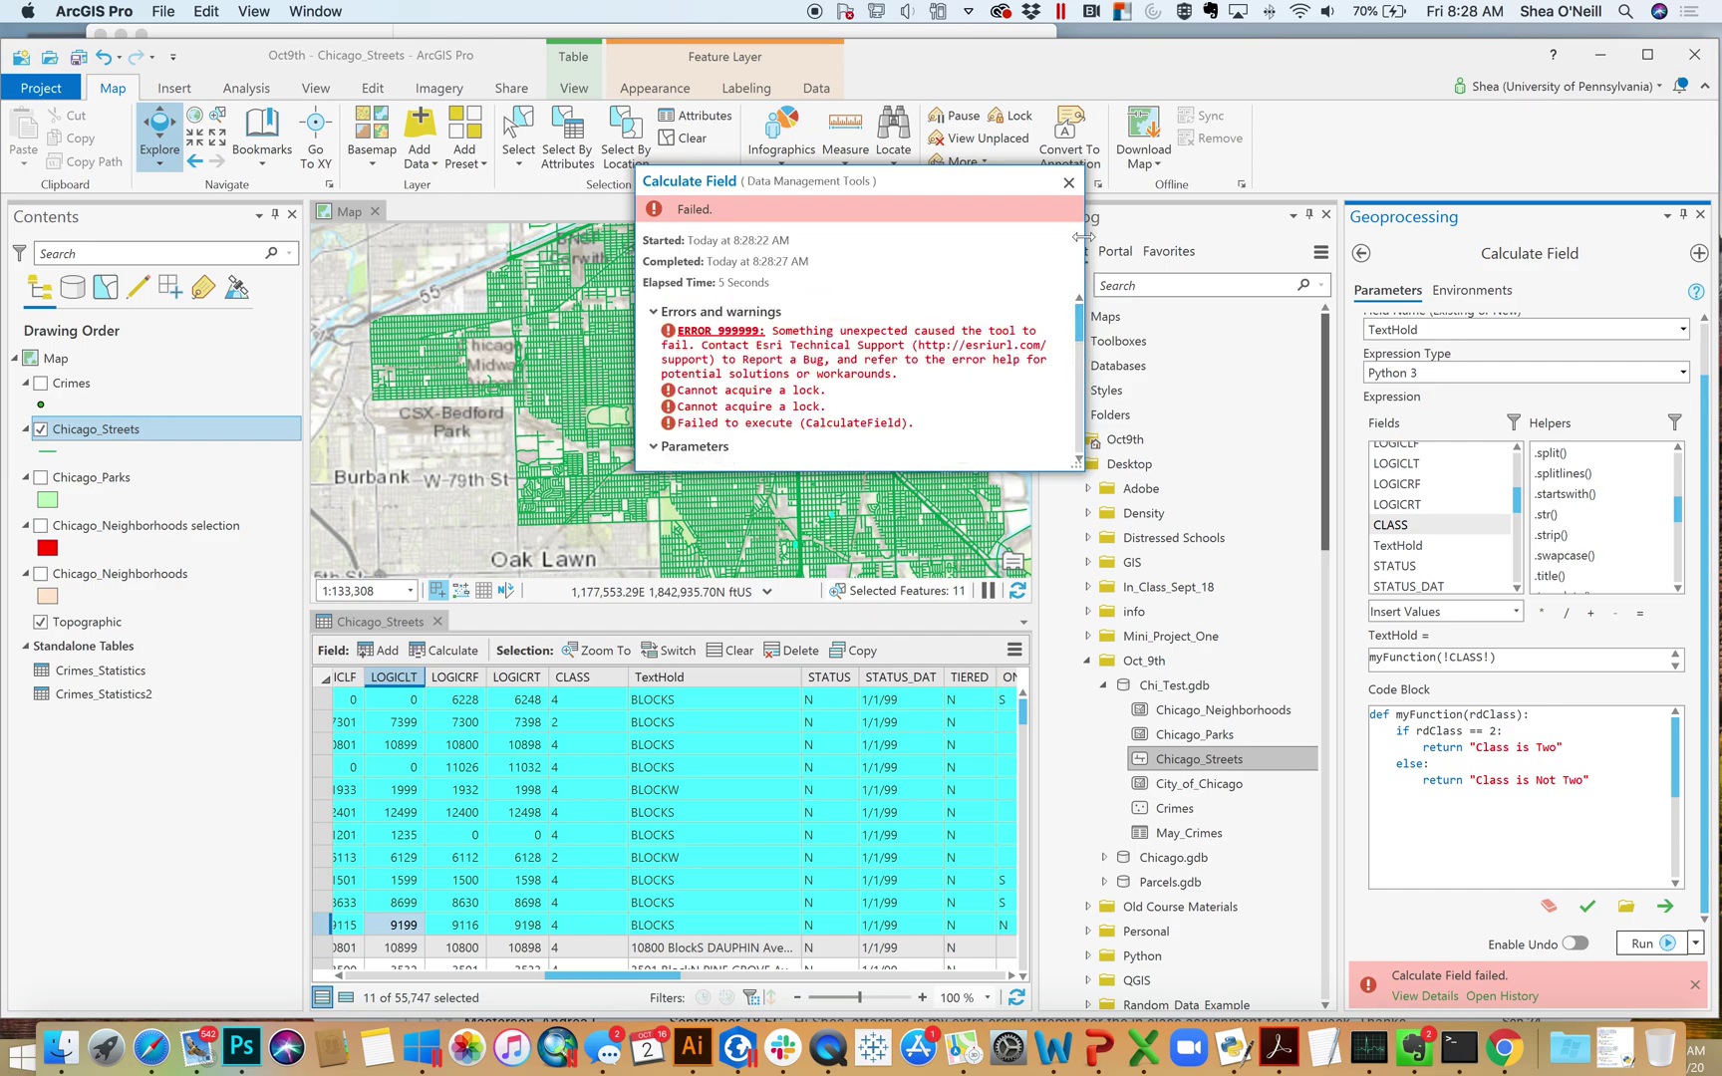
pyautogui.click(1070, 185)
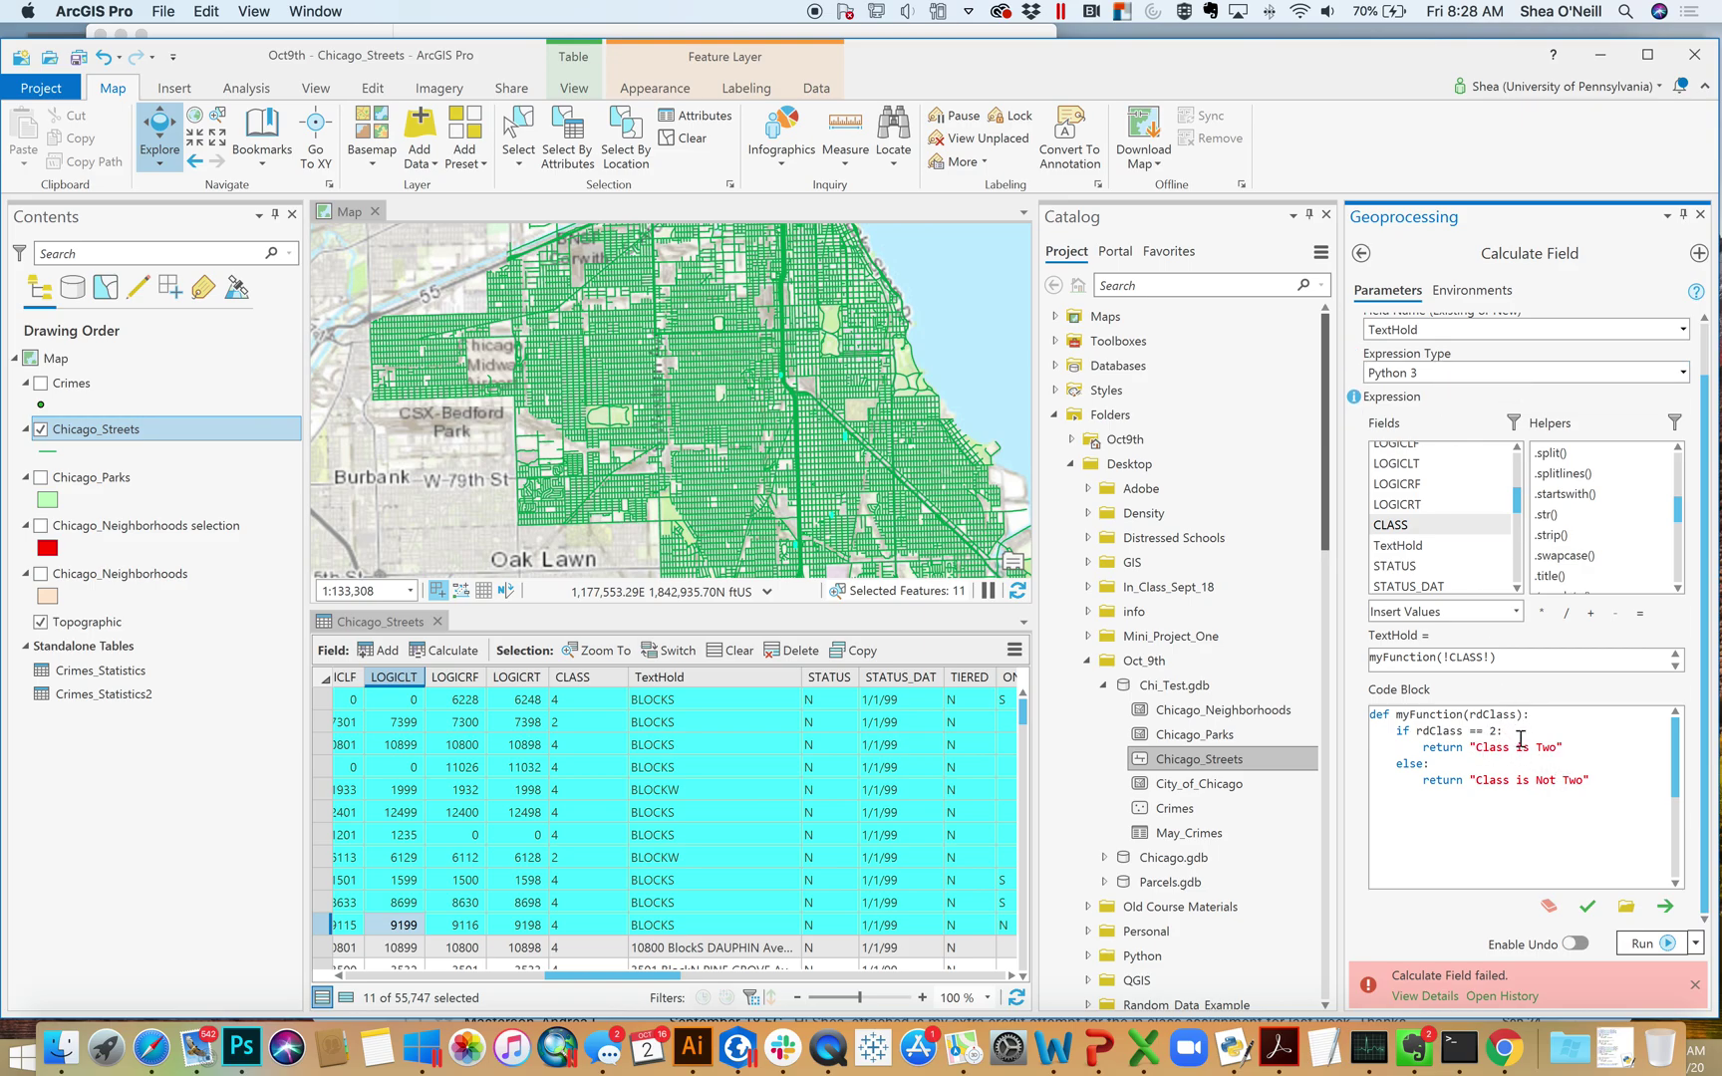
pyautogui.click(1666, 945)
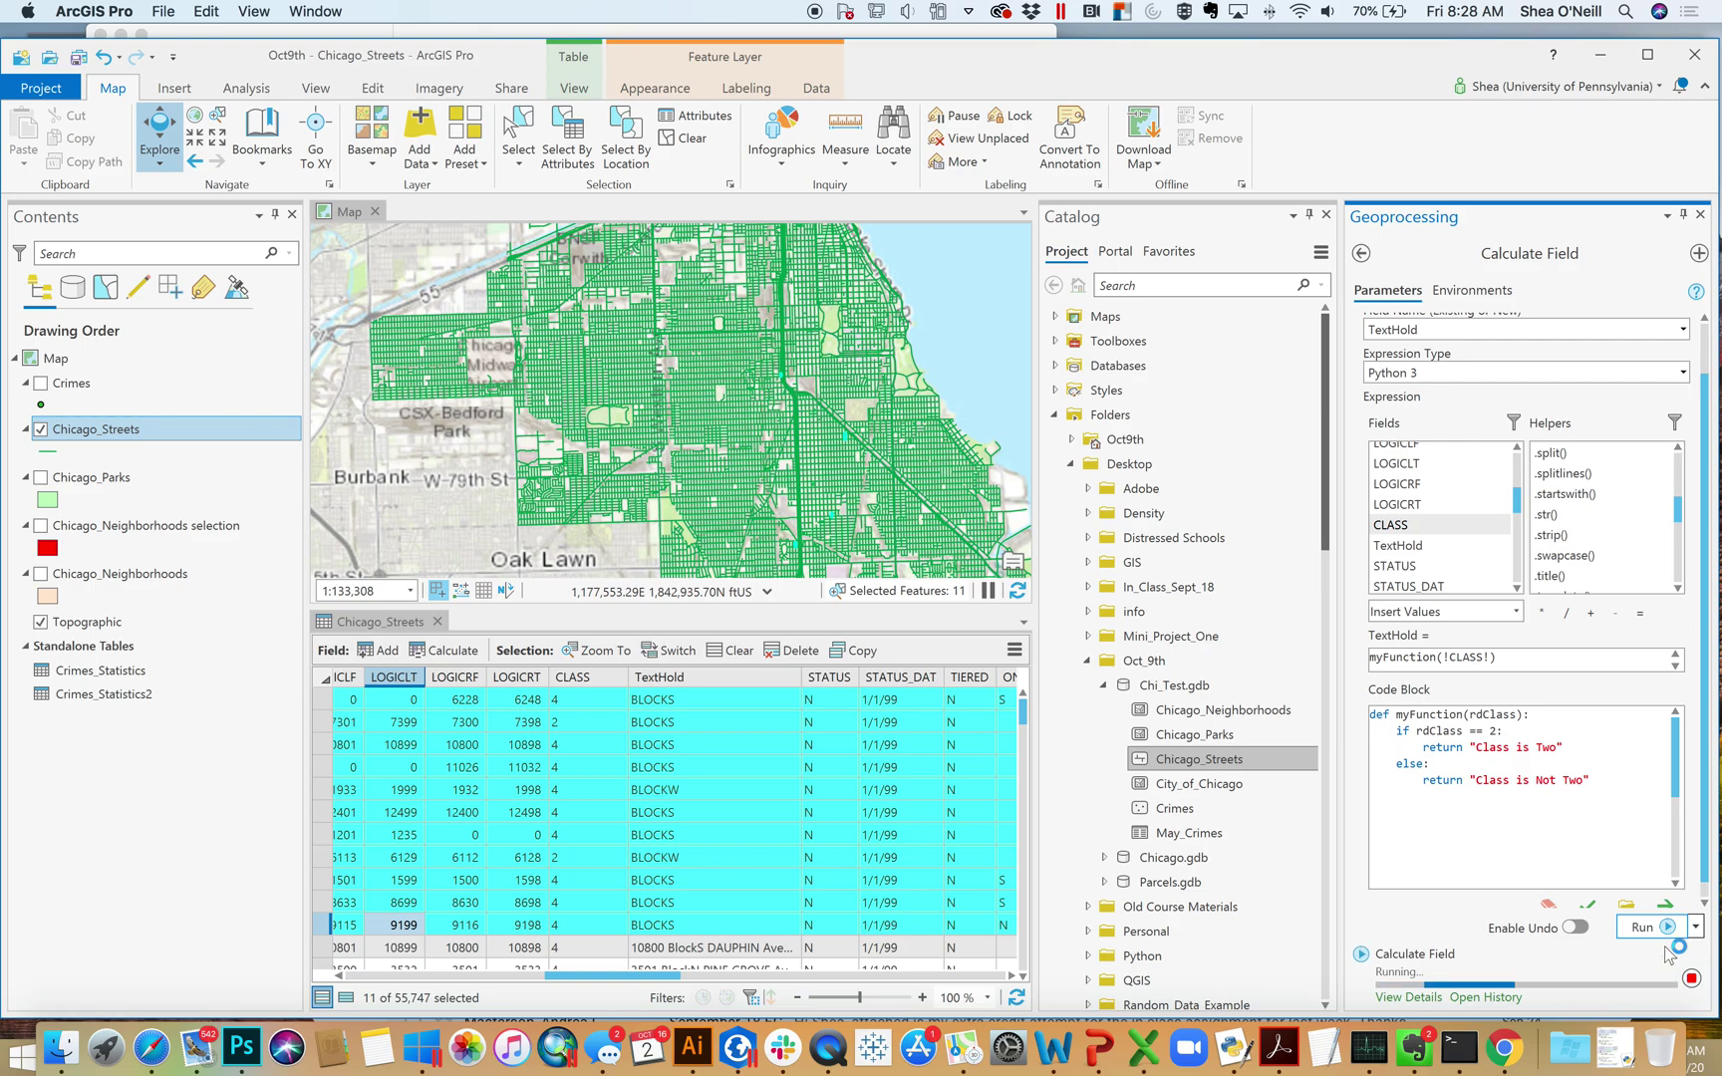
pyautogui.moveTo(1668, 954)
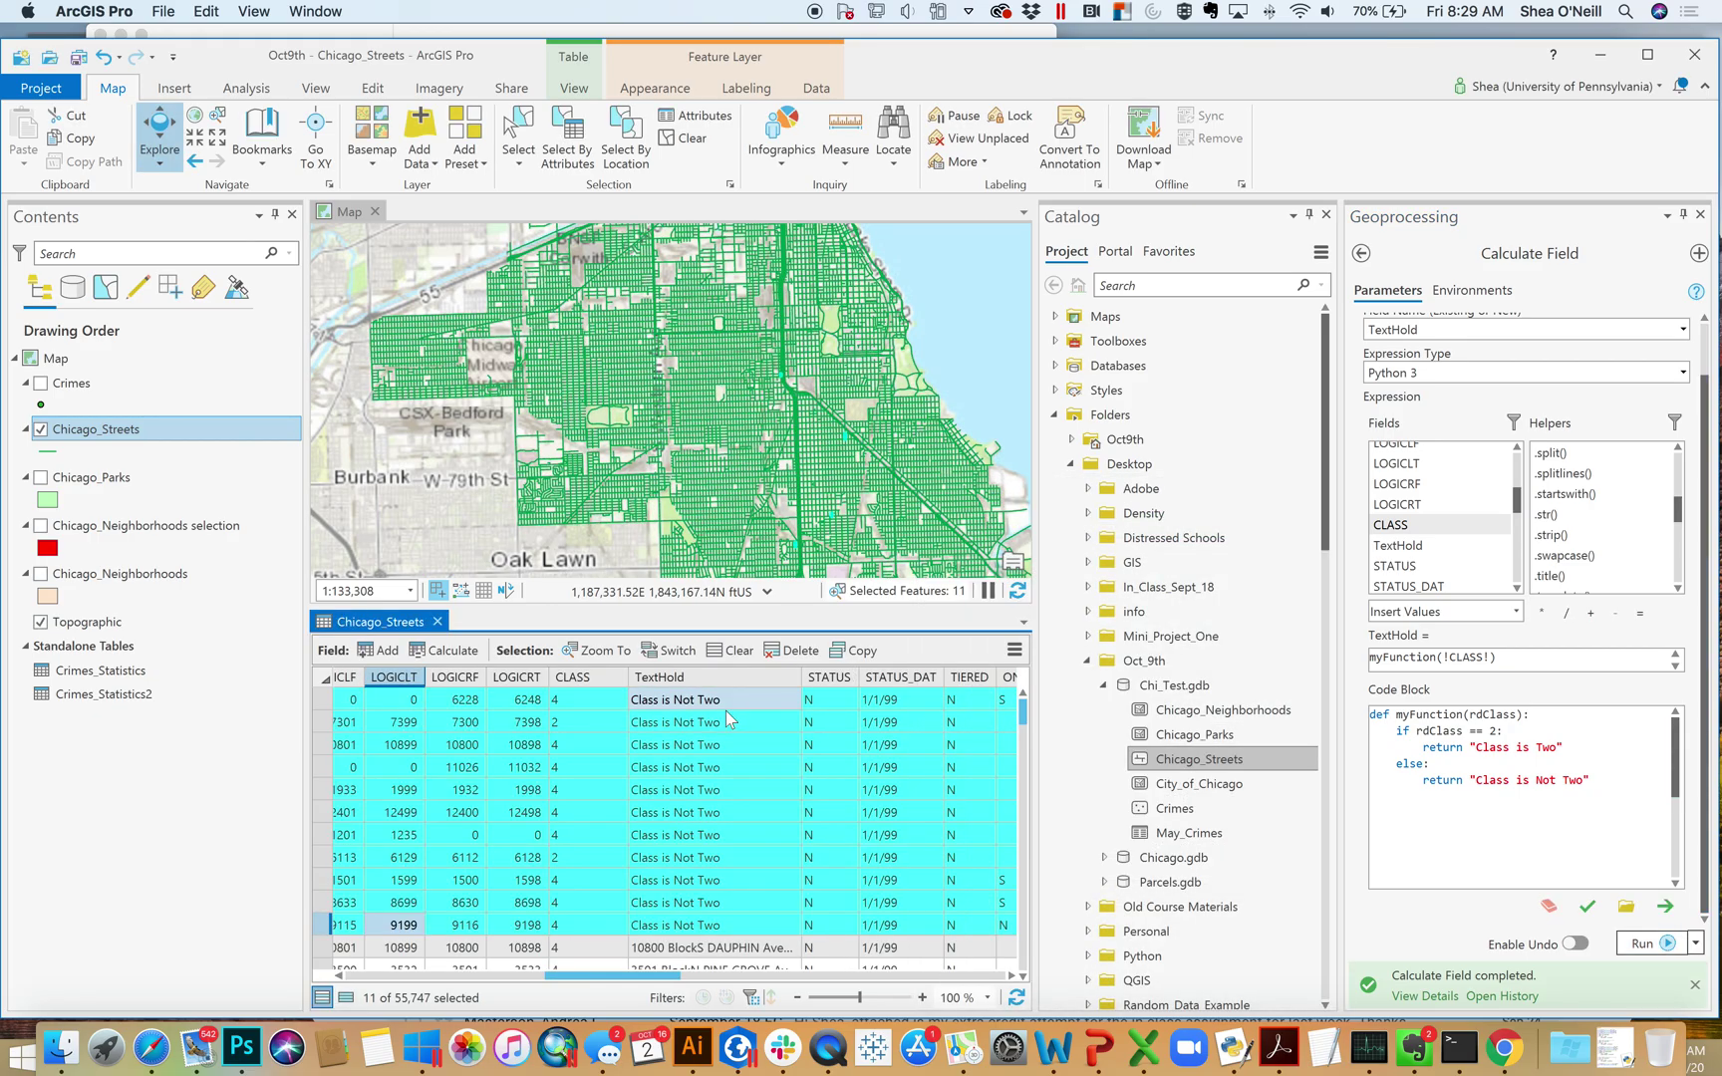
# Change the code block's comparison to the text value, rdClass == "2", and recalculate TextHold for the selected streets.
pyautogui.click(1508, 730)
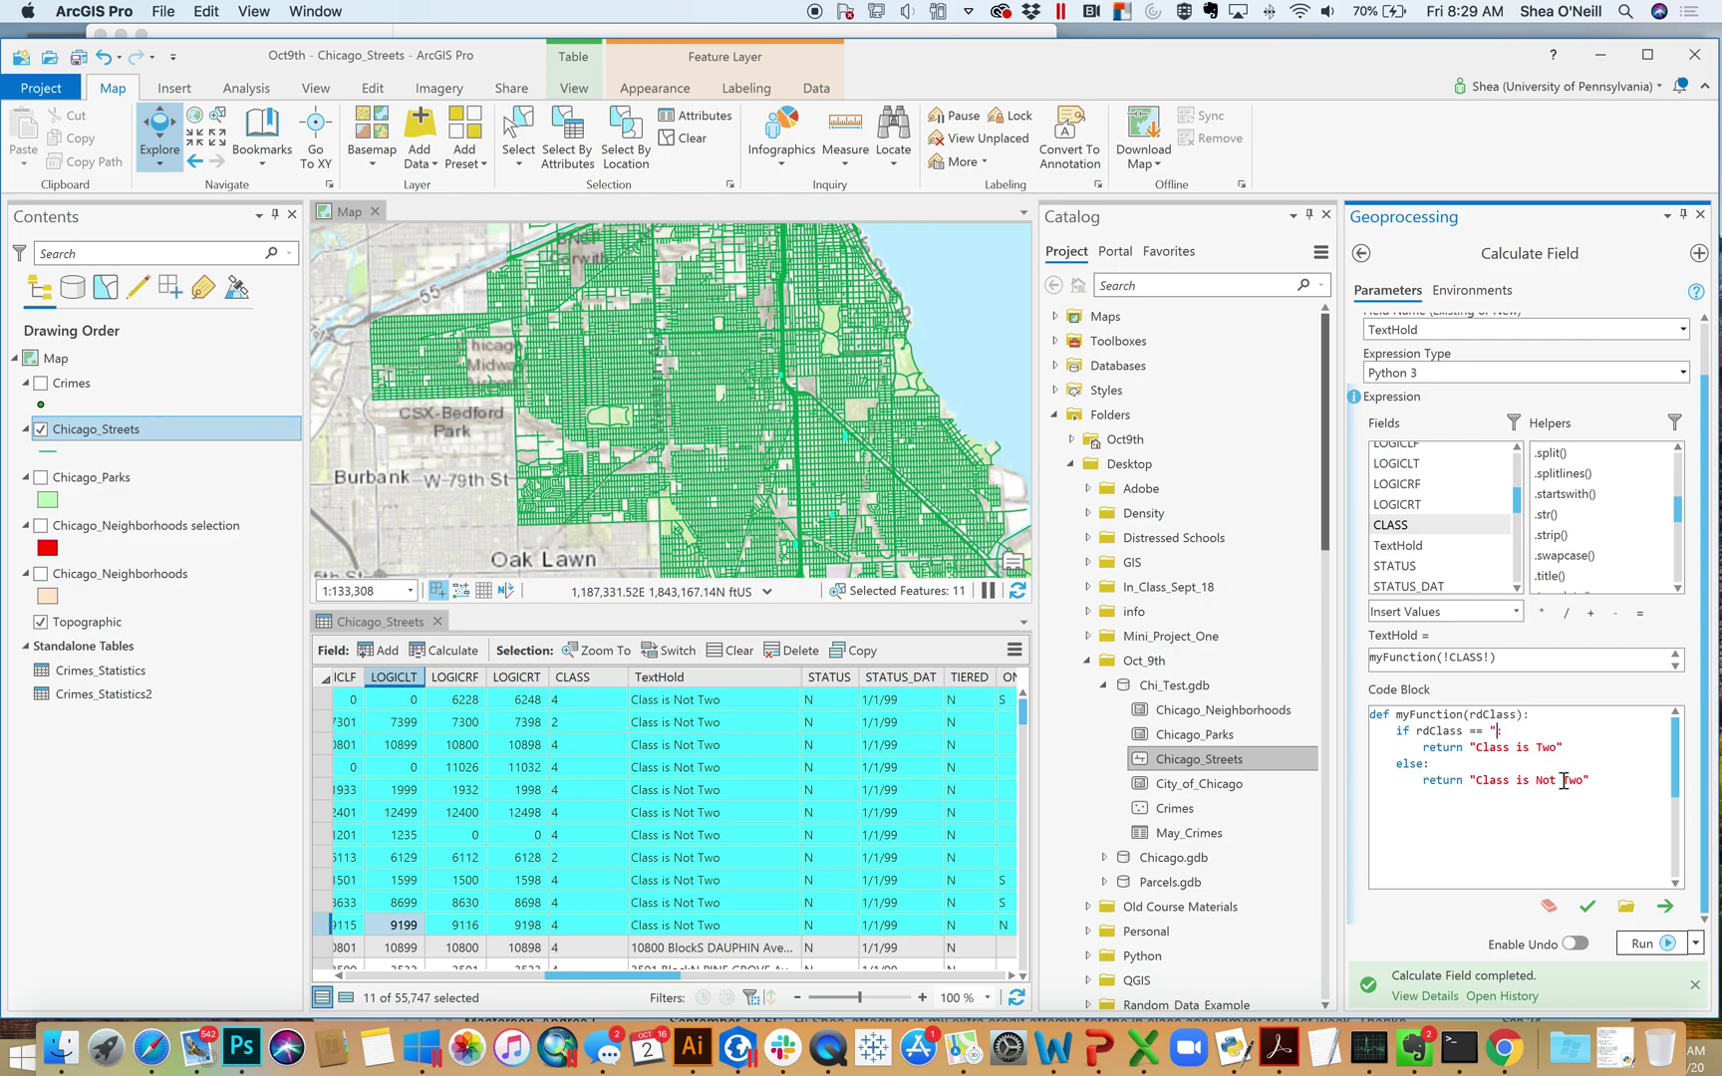
pyautogui.write('2":')
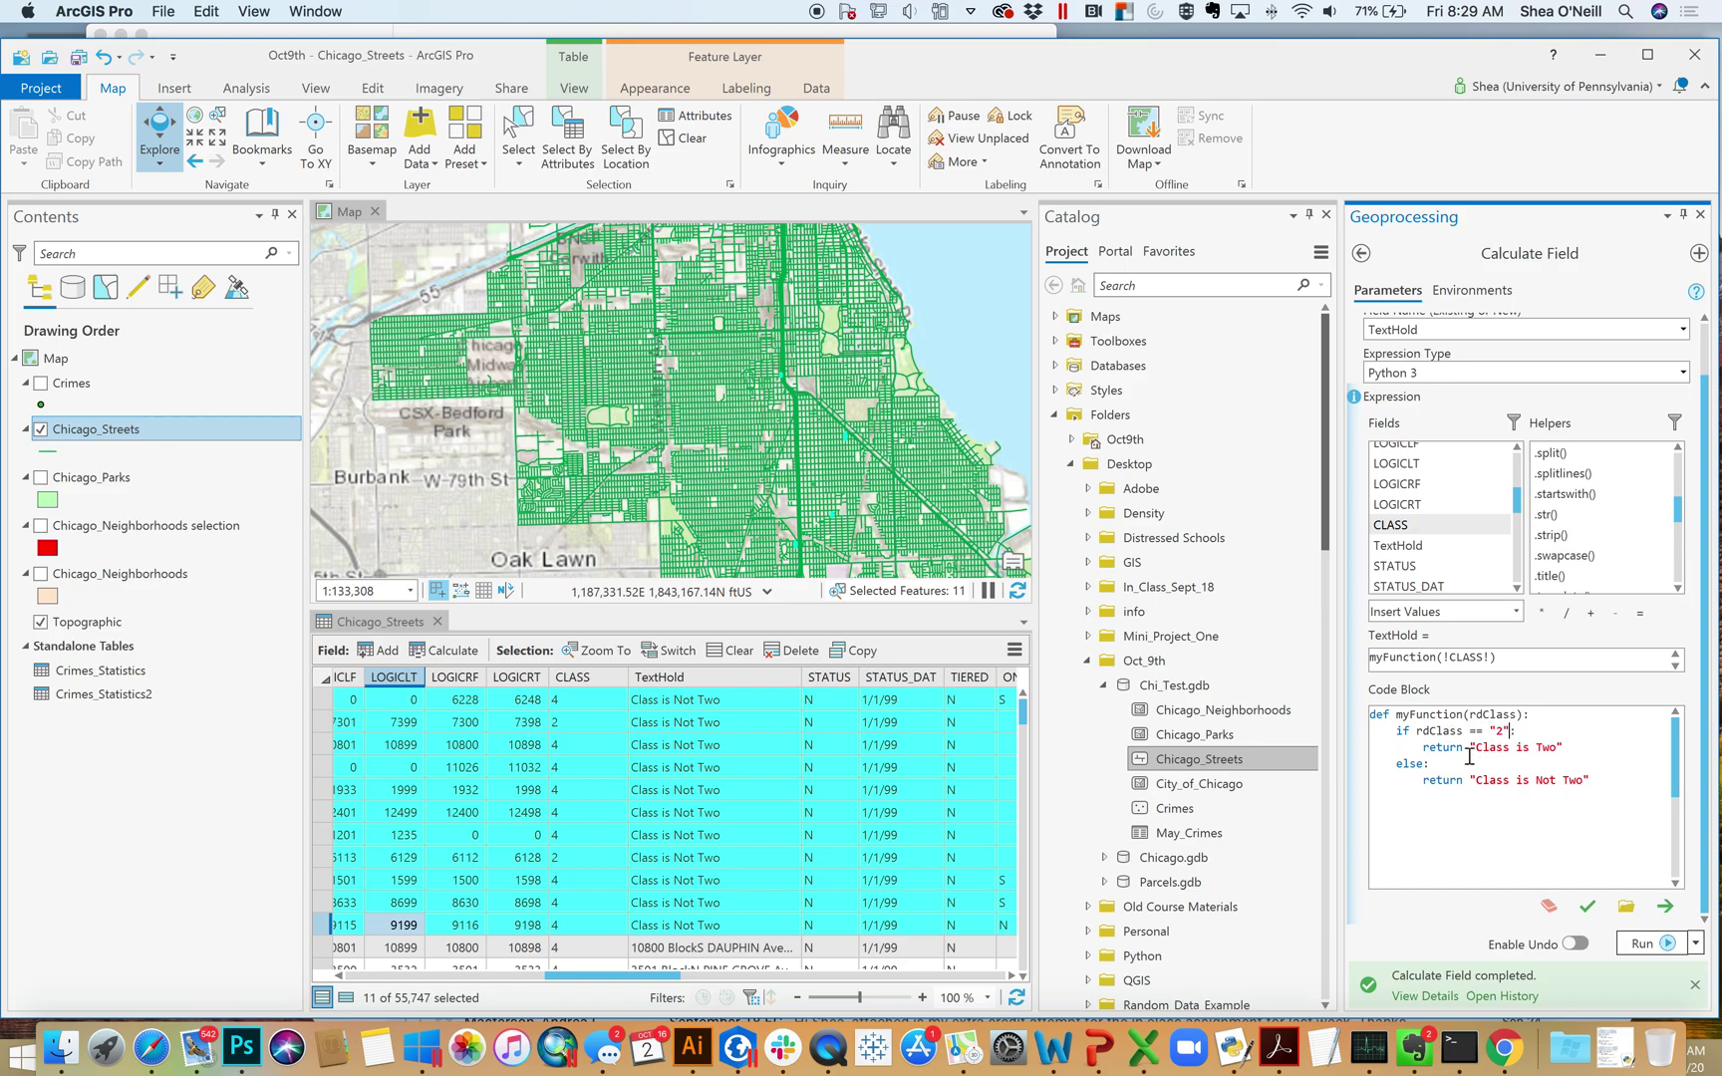
pyautogui.click(1666, 942)
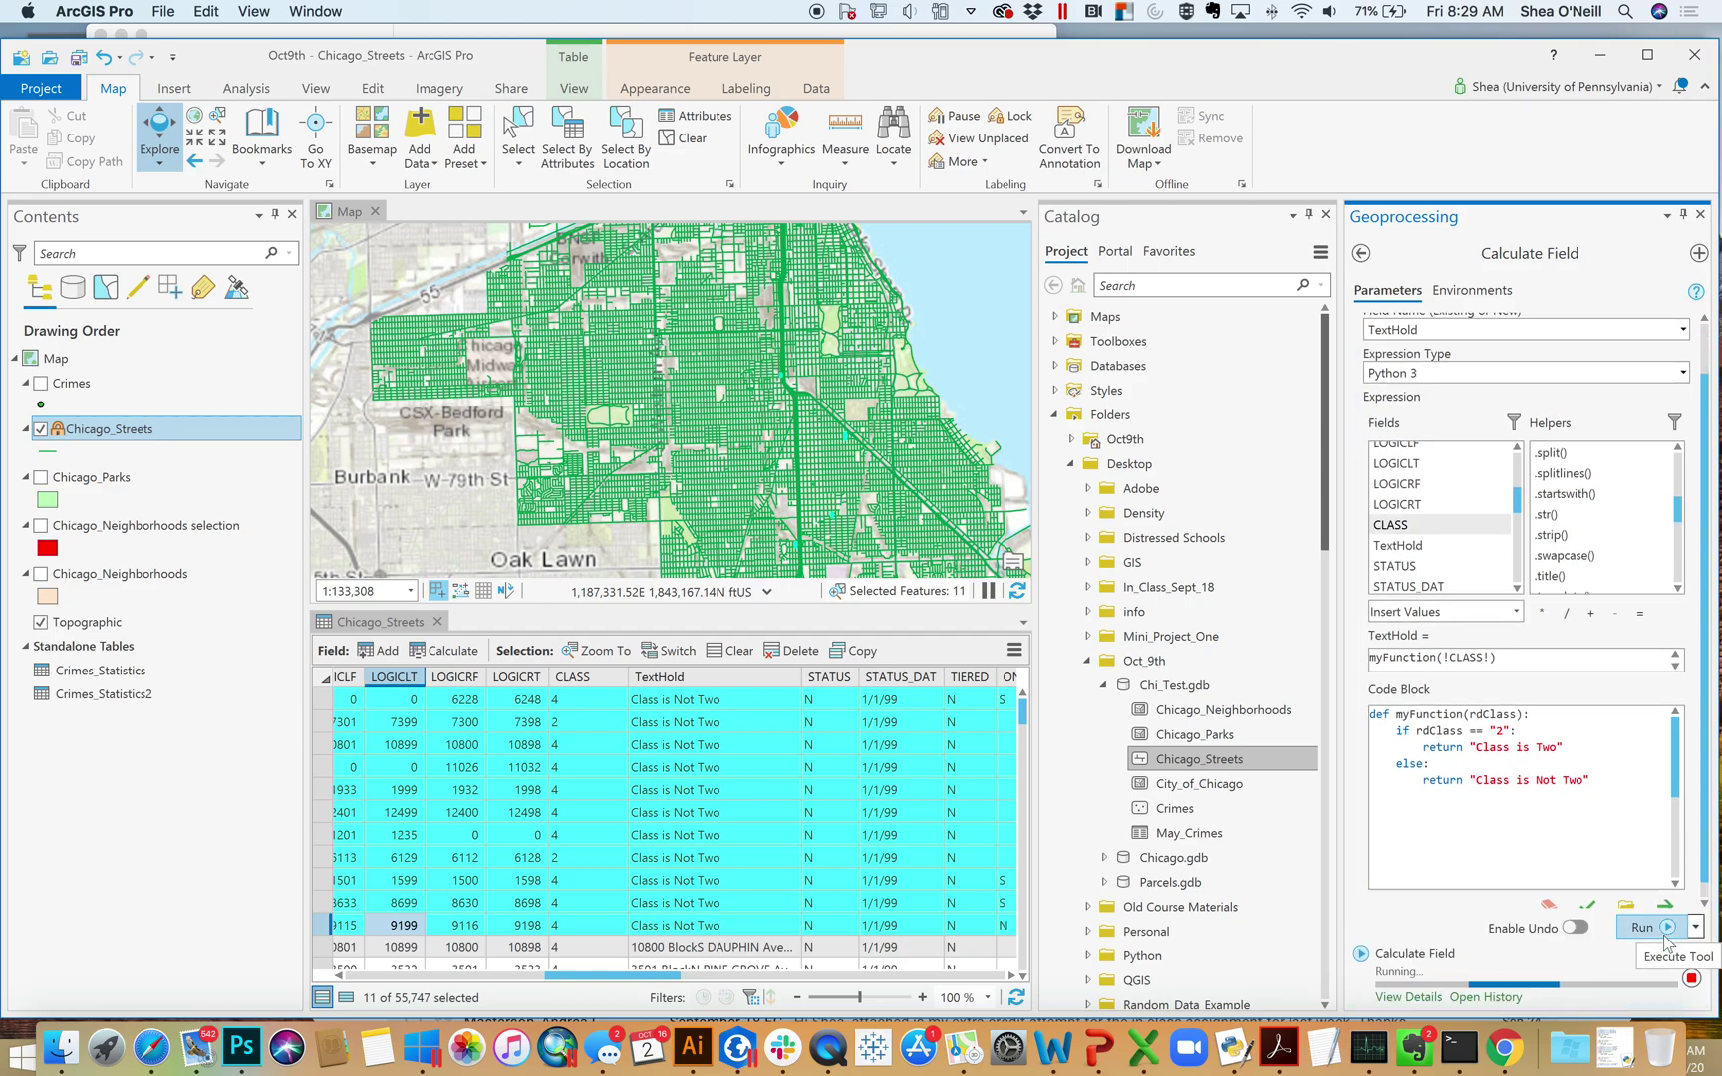